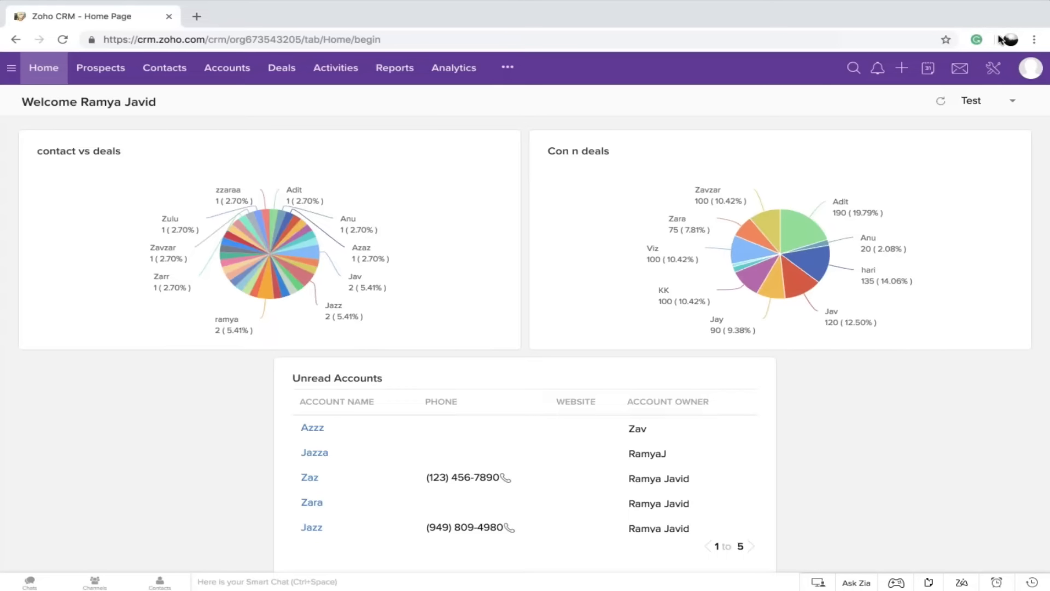
# Open the Roles hierarchy in the Security Control settings and collapse everything under CEO
pyautogui.click(993, 68)
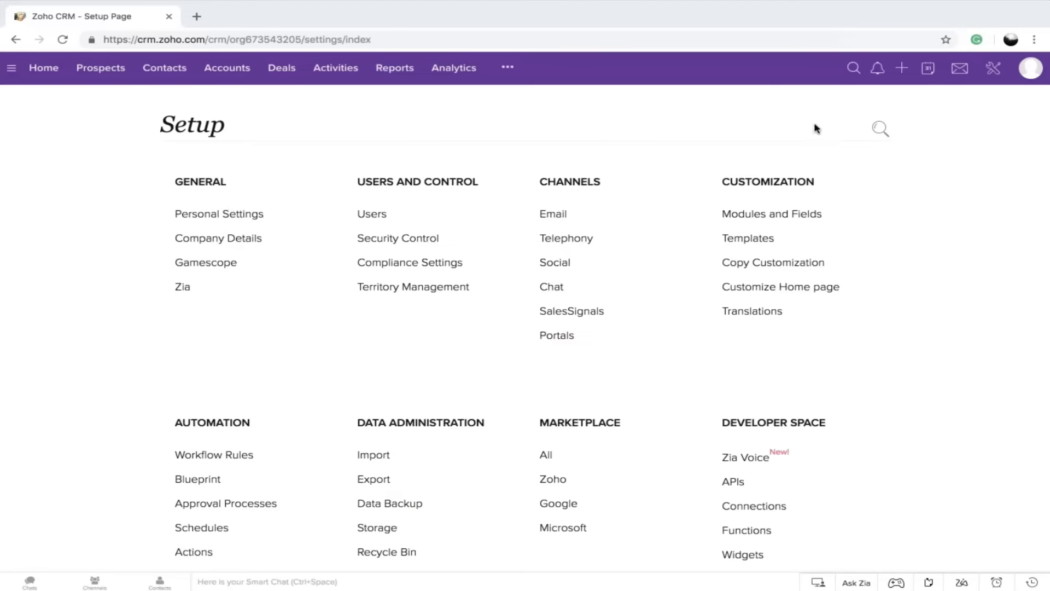
pyautogui.click(387, 238)
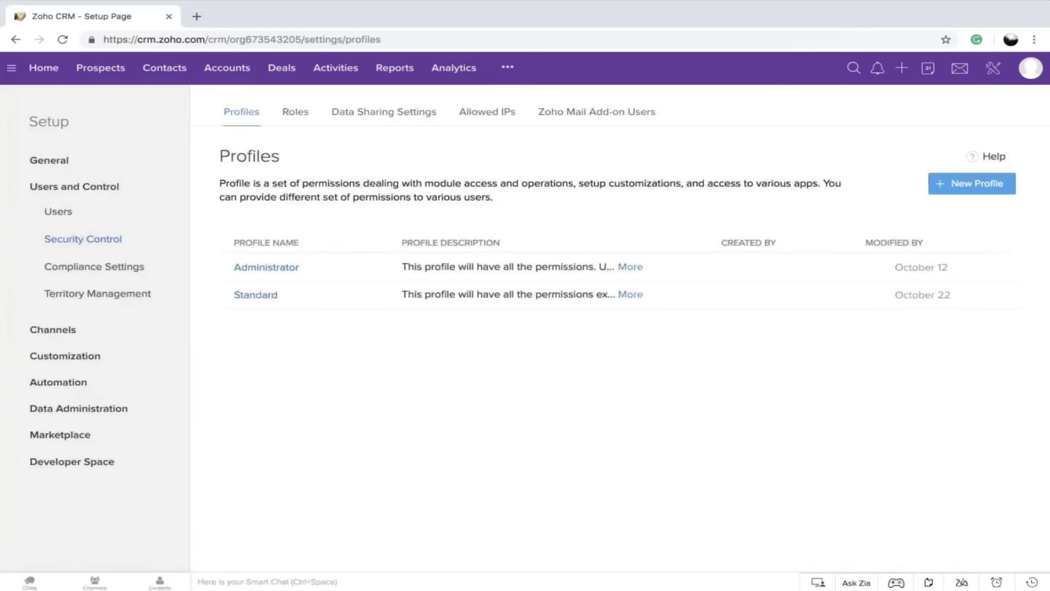
pyautogui.click(296, 121)
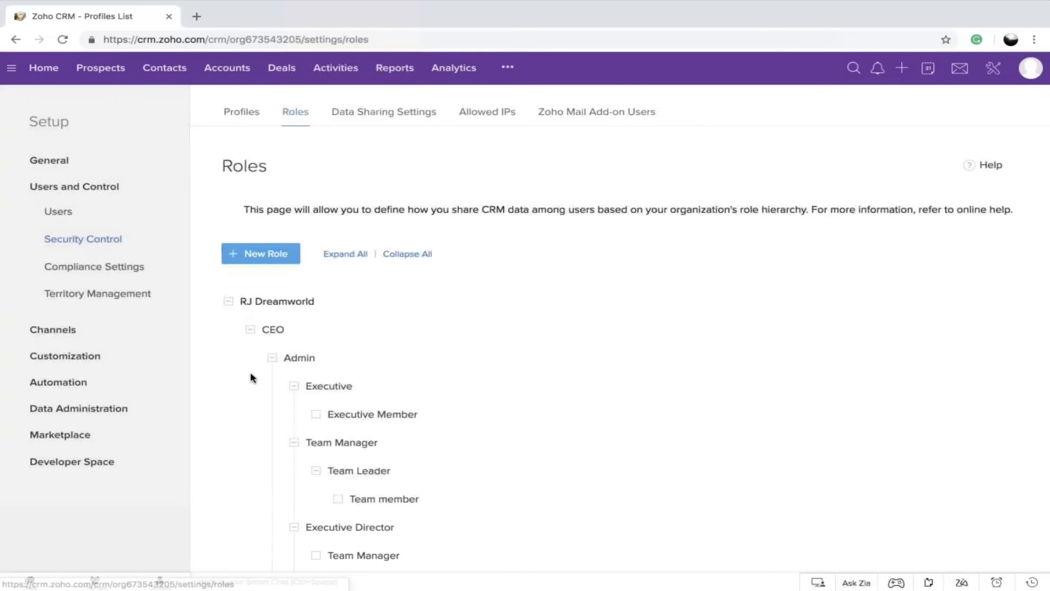
pyautogui.click(250, 329)
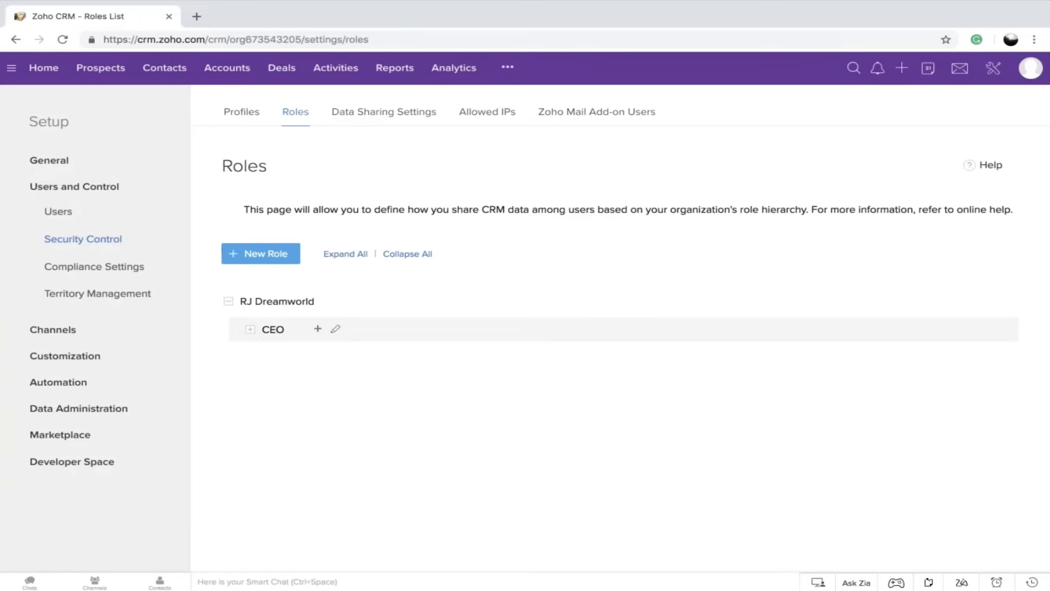
# View the new role form for a role reporting to CEO and a blank one, closing each without saving
pyautogui.click(317, 330)
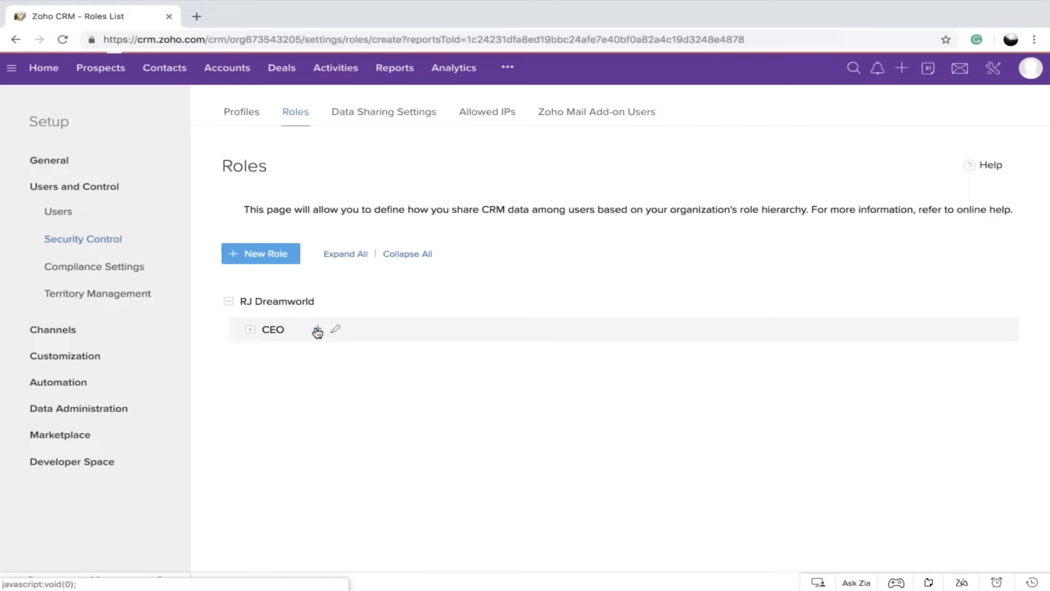
pyautogui.click(315, 352)
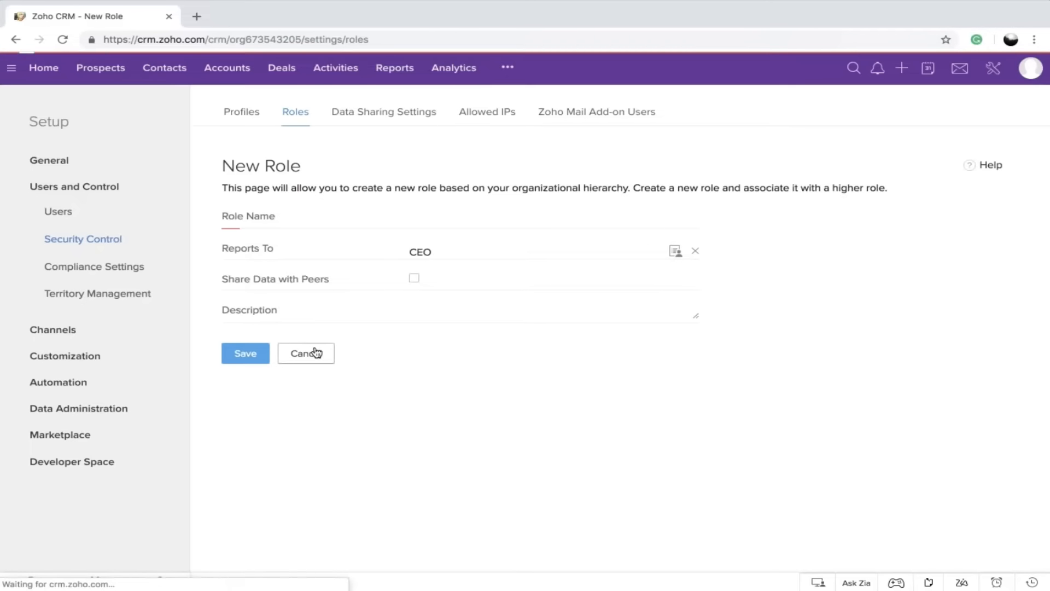
pyautogui.click(266, 262)
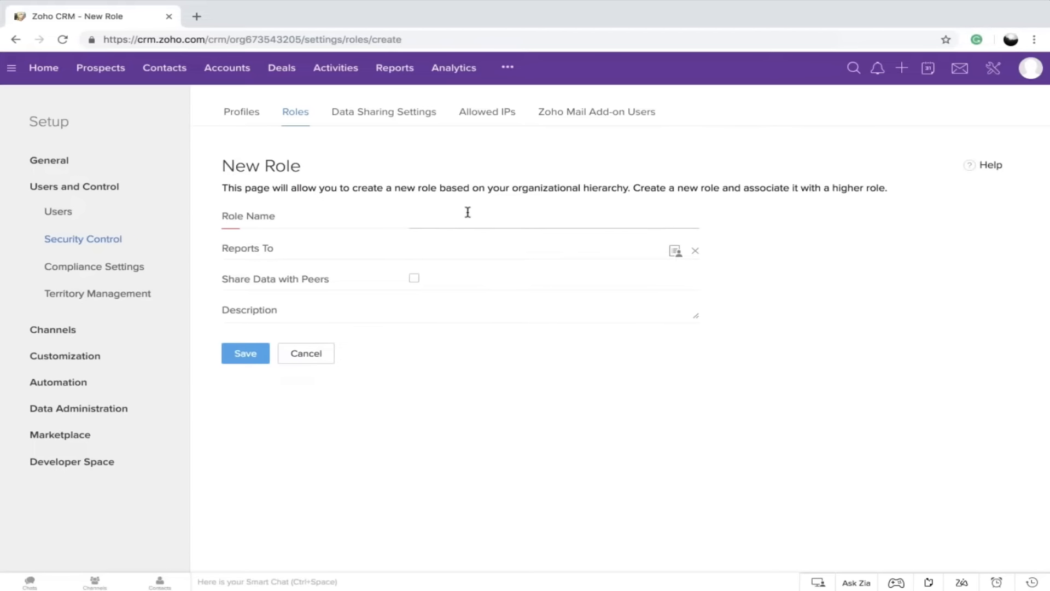
pyautogui.click(319, 353)
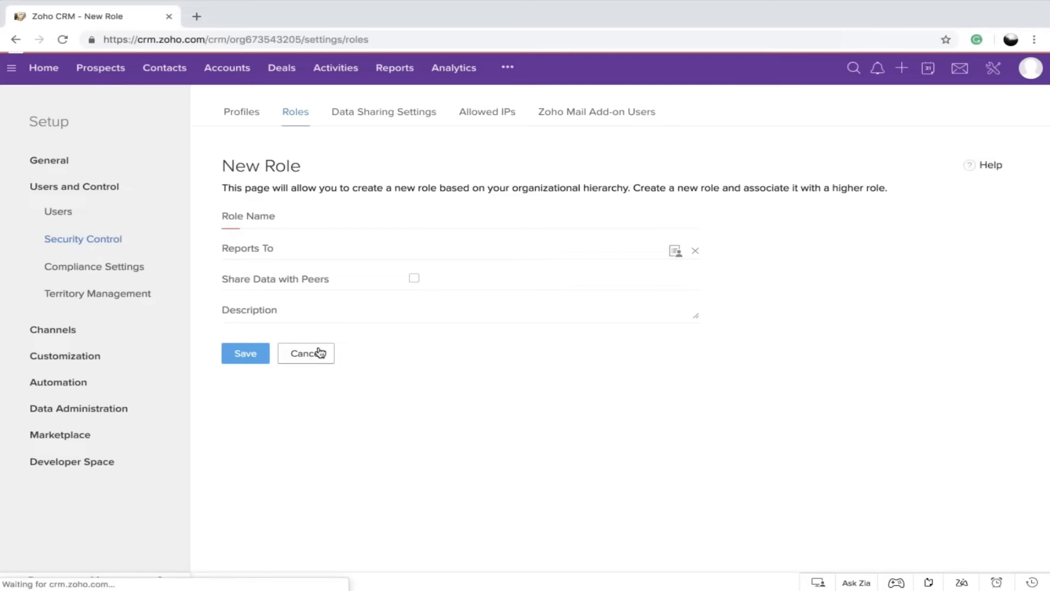
# View the editable settings of the Team member role under Team Leader and close them without saving
pyautogui.scroll(-3, 318, 352)
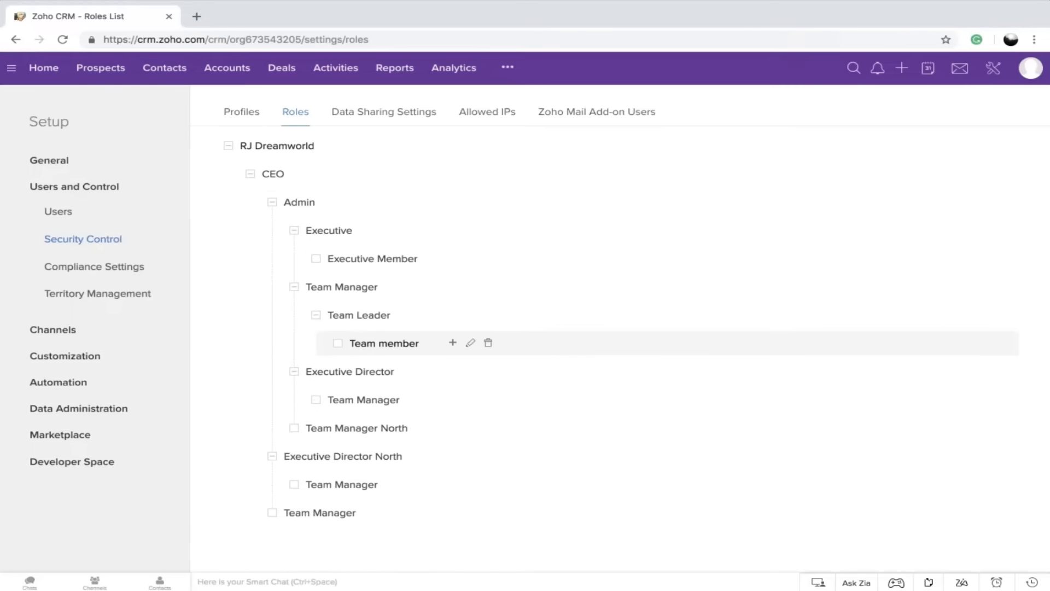
pyautogui.click(470, 344)
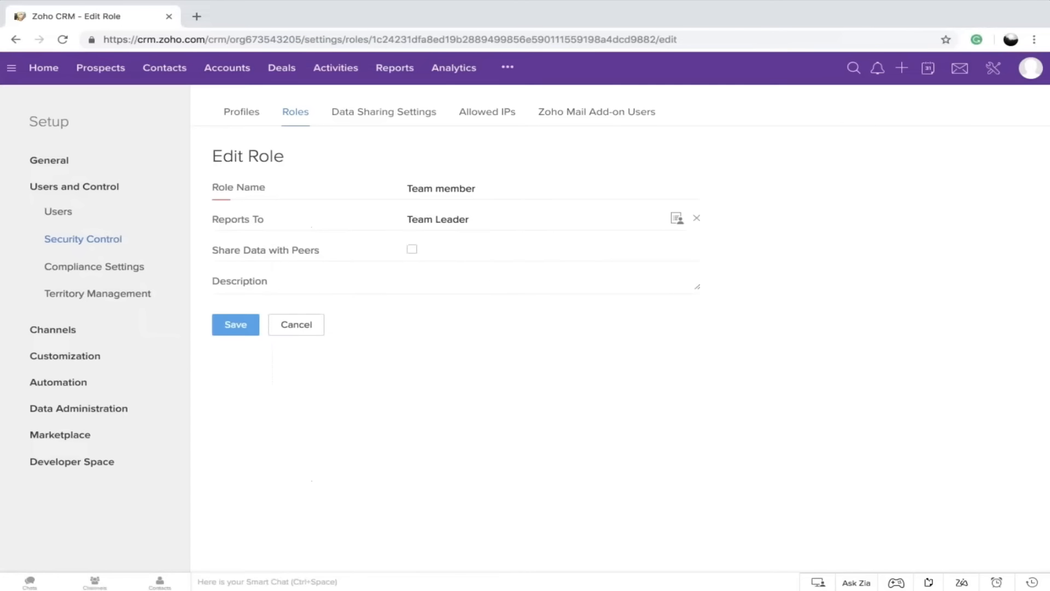
pyautogui.click(308, 328)
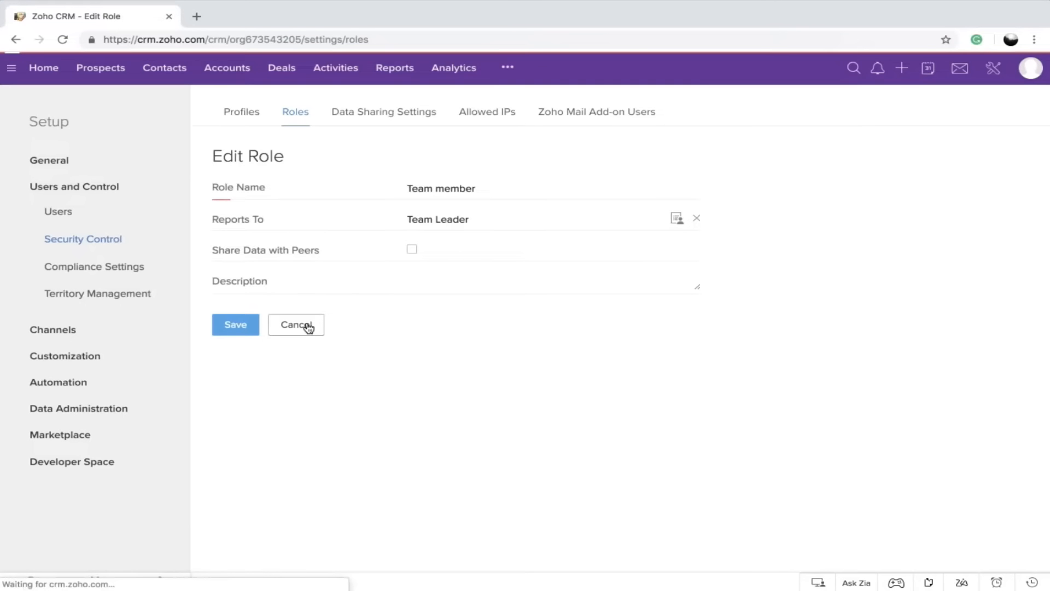
# Create a new profile named Manager, cloned from the Standard profile
pyautogui.click(245, 120)
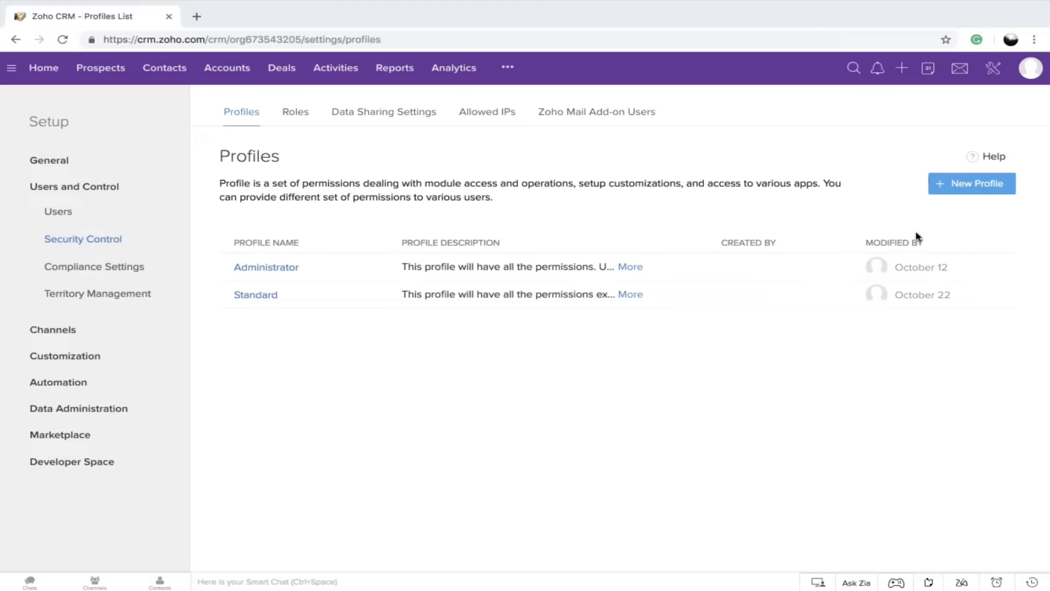
pyautogui.click(977, 184)
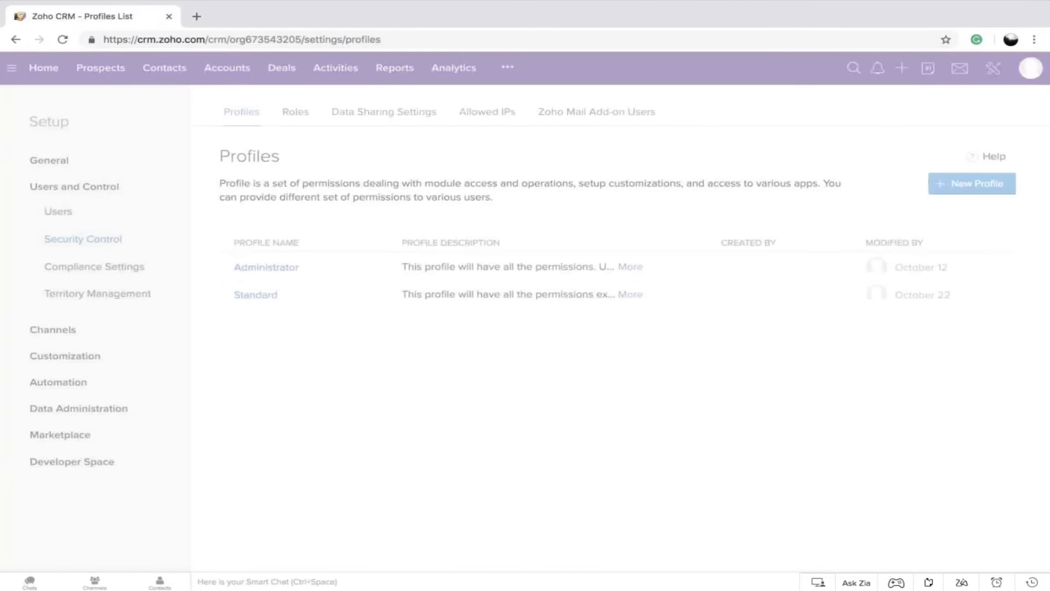
pyautogui.write('MA')
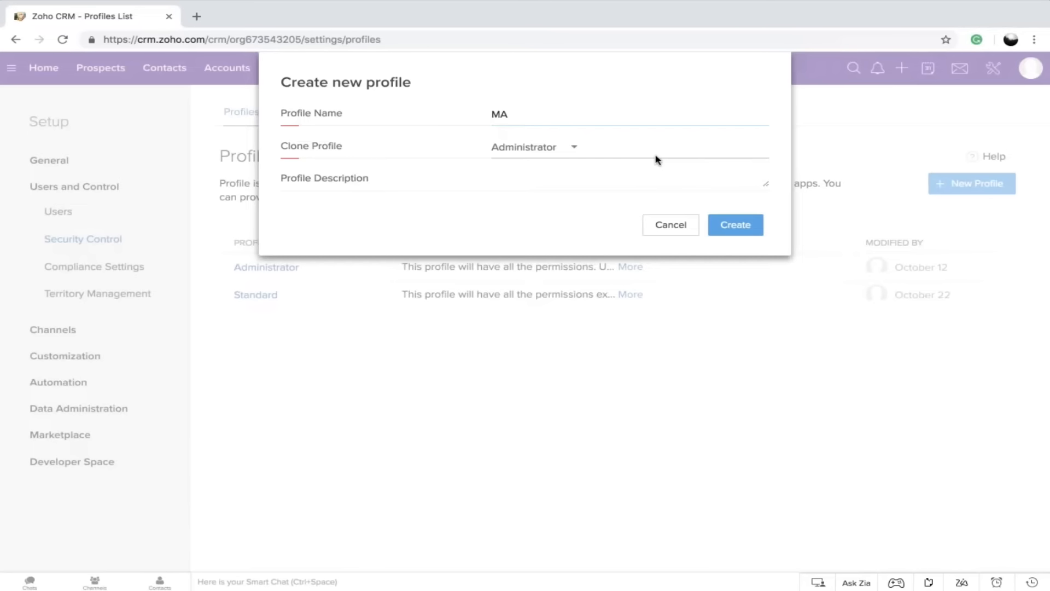
pyautogui.press('BackSpace')
pyautogui.write('anger')
pyautogui.click(512, 114)
pyautogui.write('a')
pyautogui.click(523, 147)
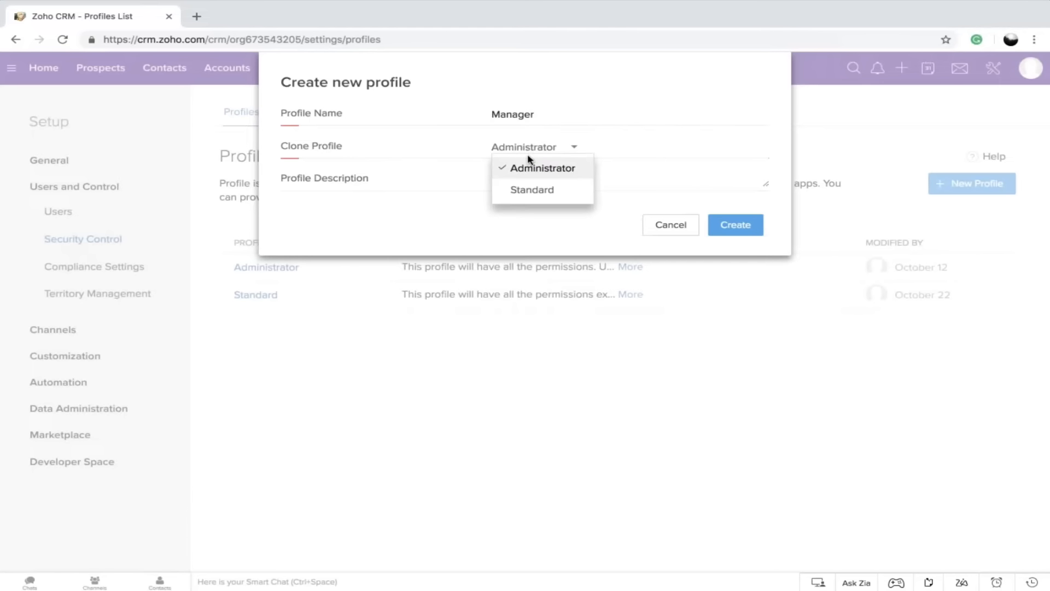
pyautogui.click(542, 192)
pyautogui.click(732, 228)
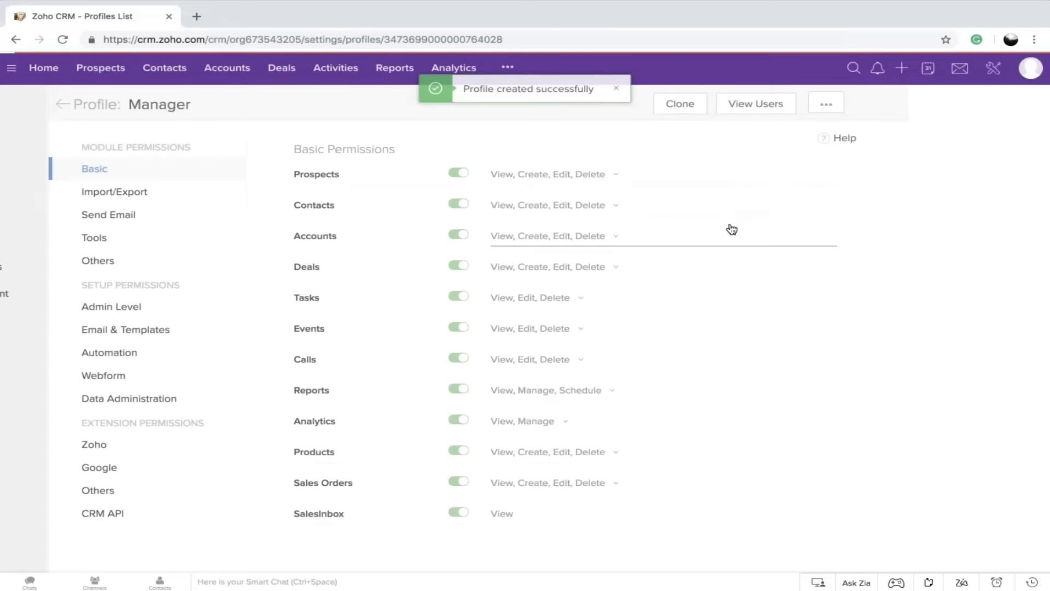
# Review the Manager profile's module, setup and extension permissions, and return to the profiles list
pyautogui.scroll(-15, 722, 229)
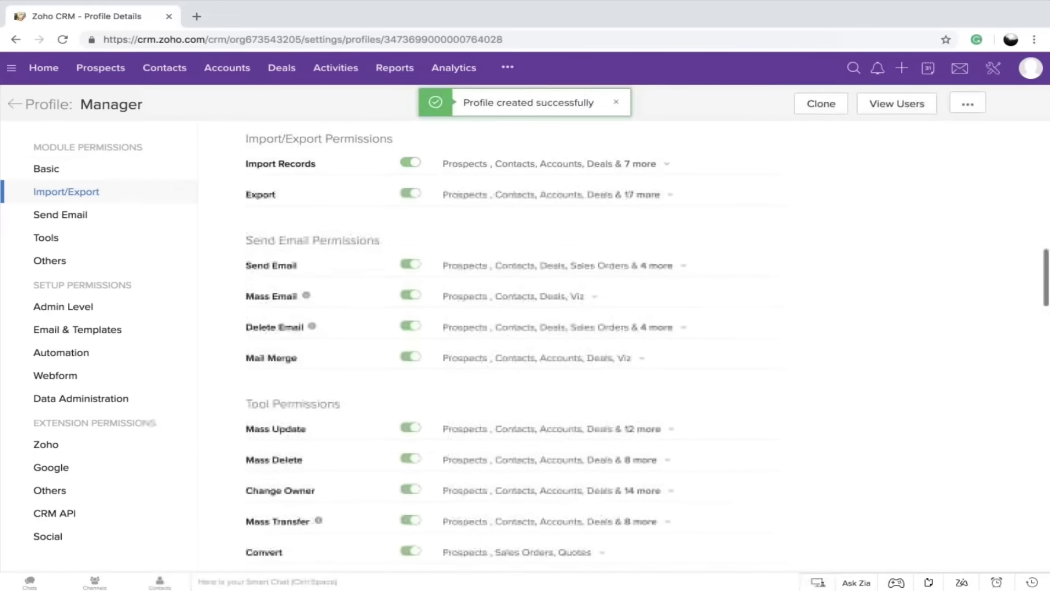
pyautogui.scroll(-10, 647, 333)
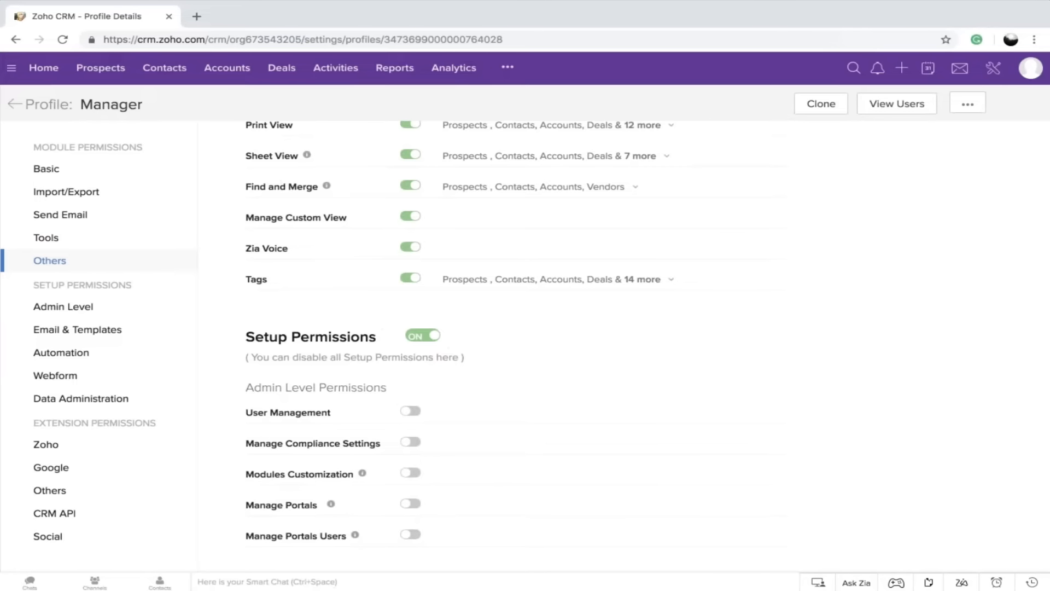
pyautogui.scroll(-7, 647, 341)
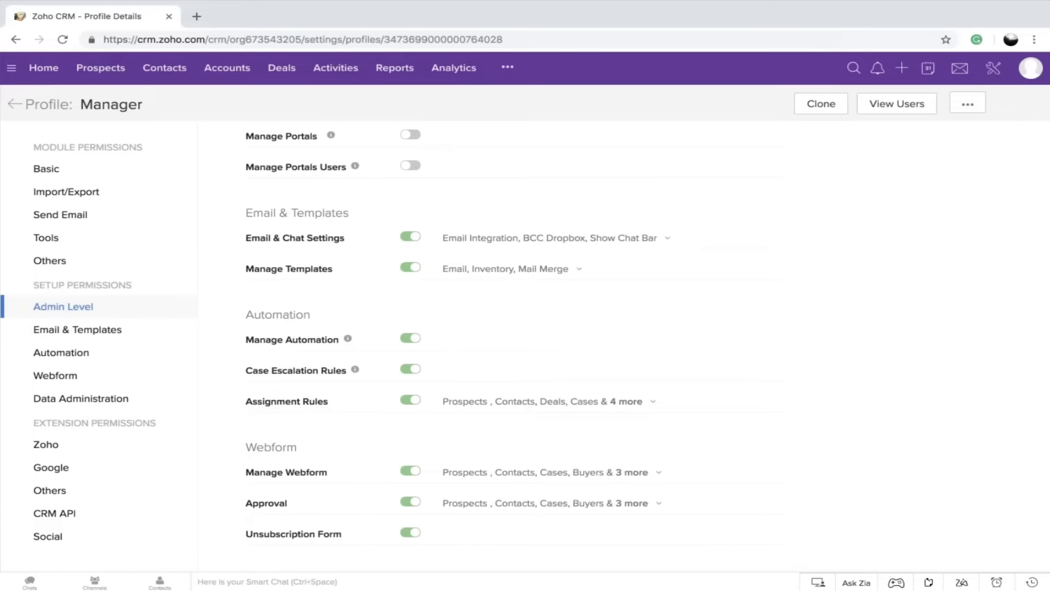
pyautogui.scroll(-6, 545, 377)
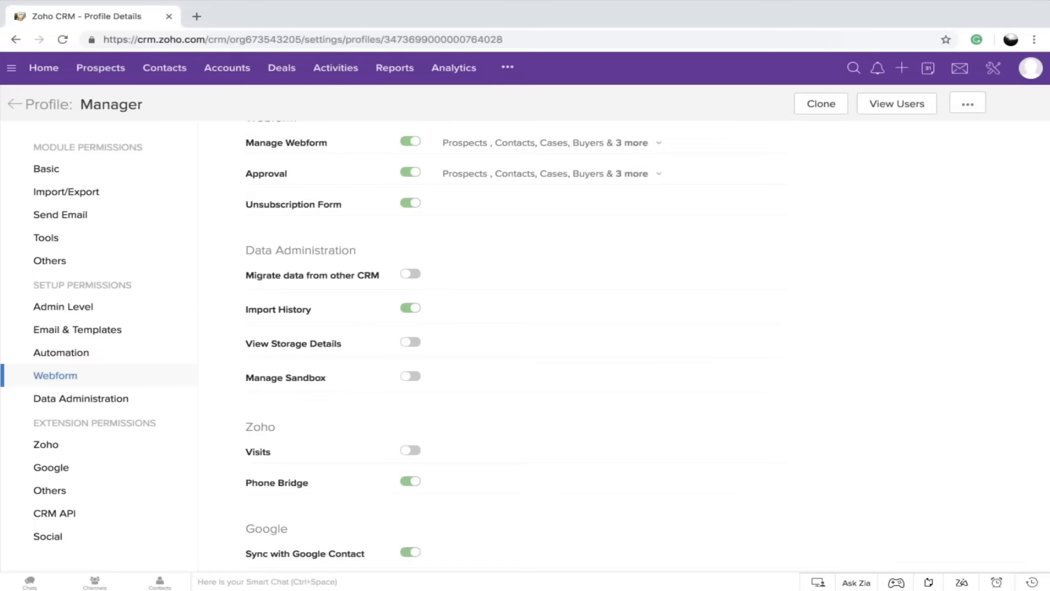
pyautogui.scroll(20, 545, 378)
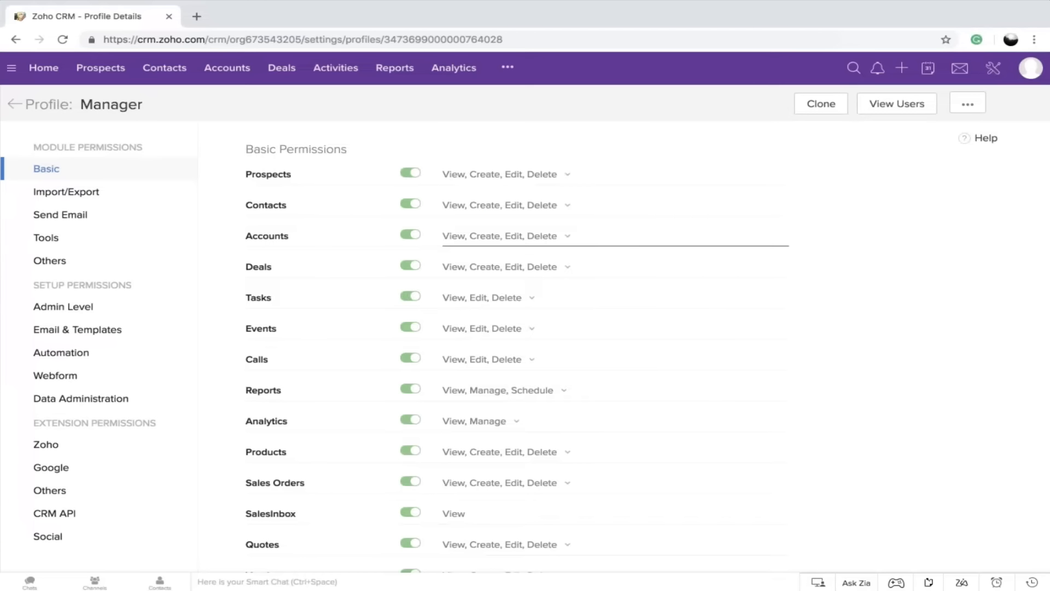
pyautogui.click(14, 106)
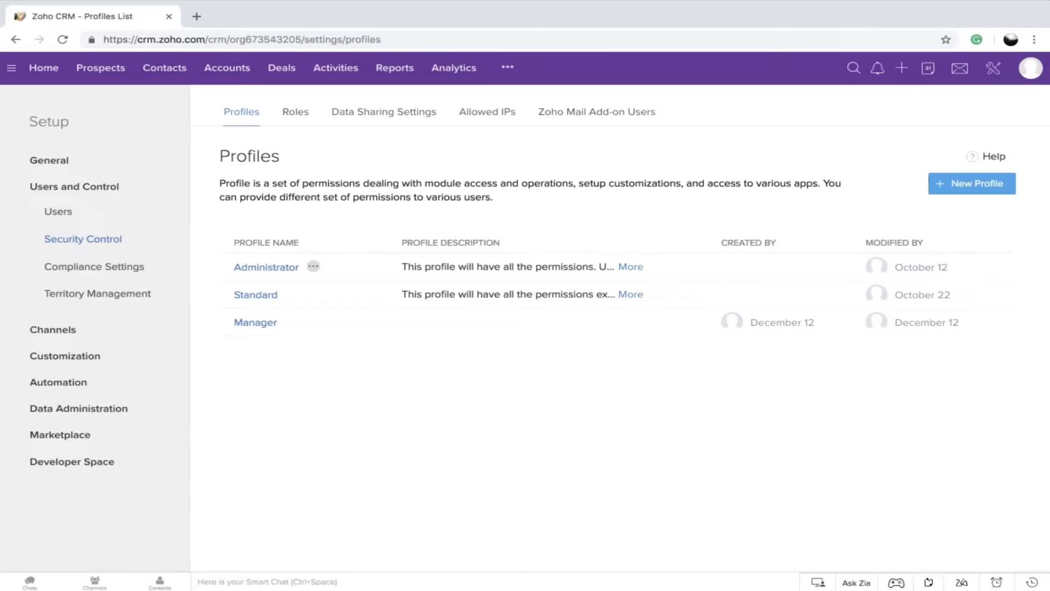
# View the form for adding a new user in the Users settings and close it without saving
pyautogui.click(53, 213)
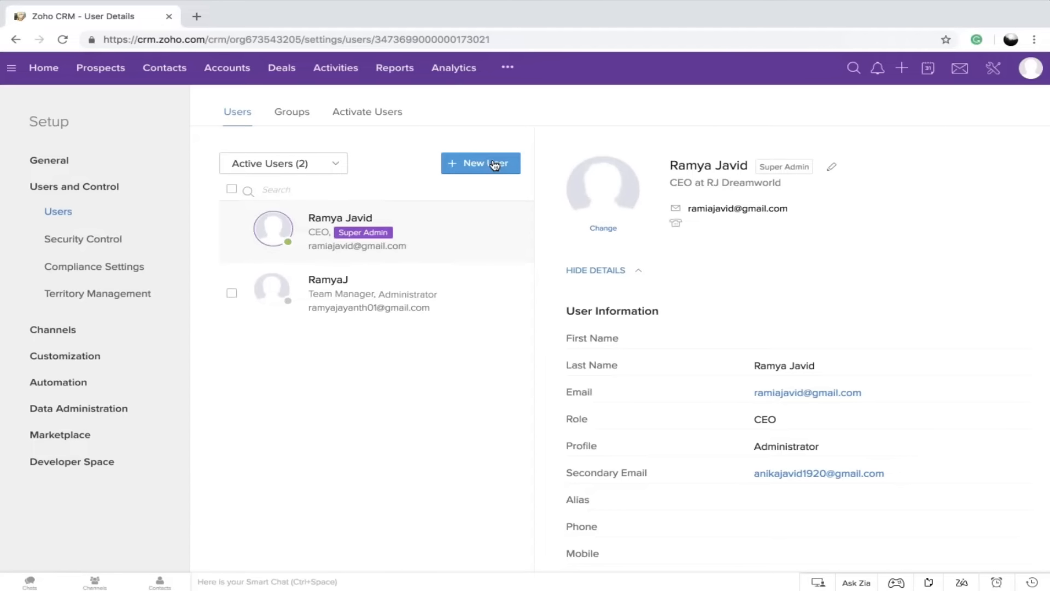
pyautogui.click(495, 164)
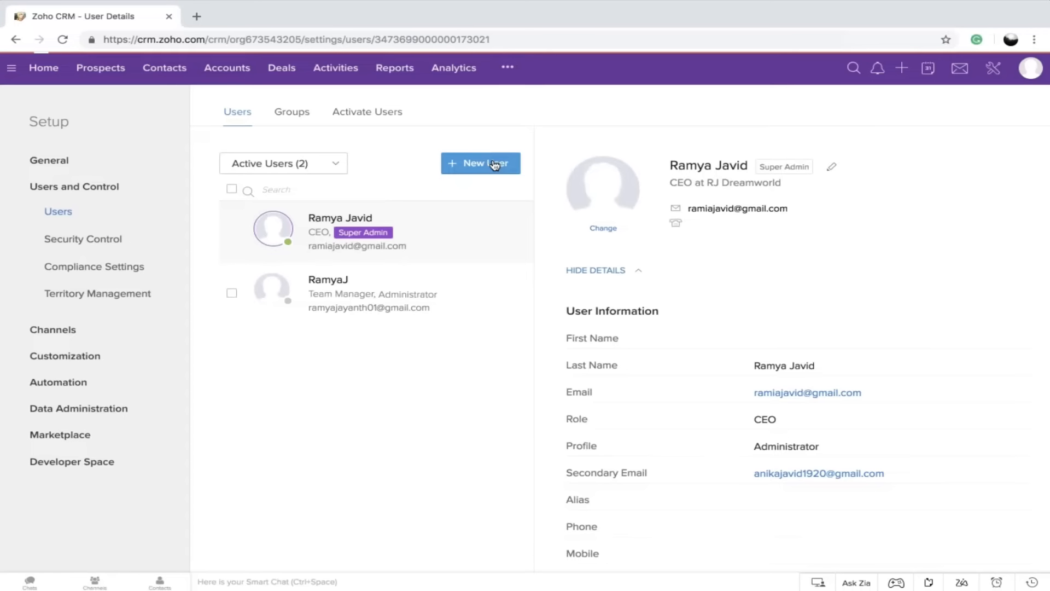
pyautogui.click(516, 140)
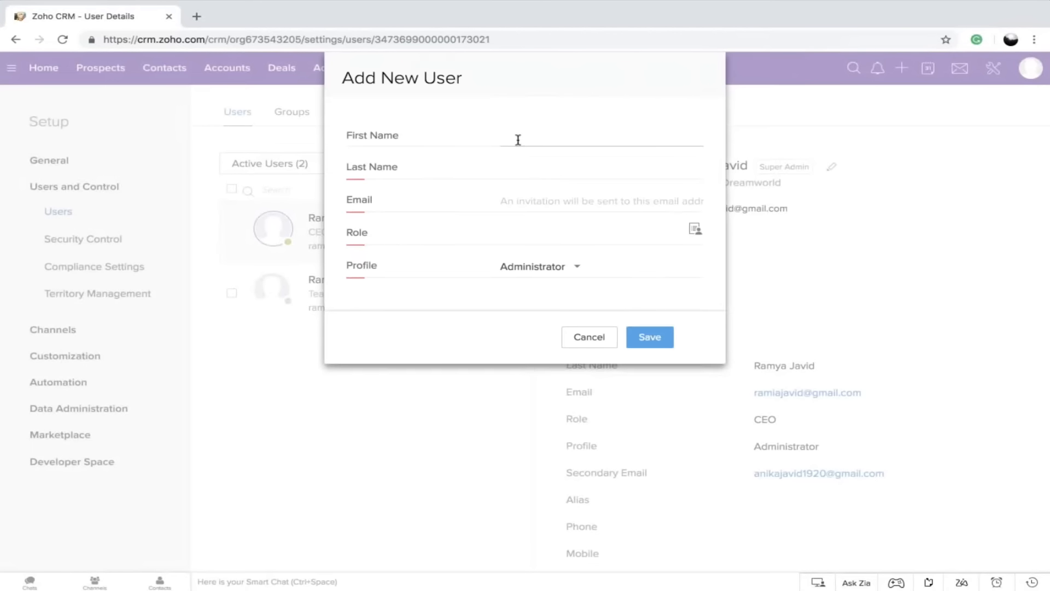
pyautogui.click(532, 135)
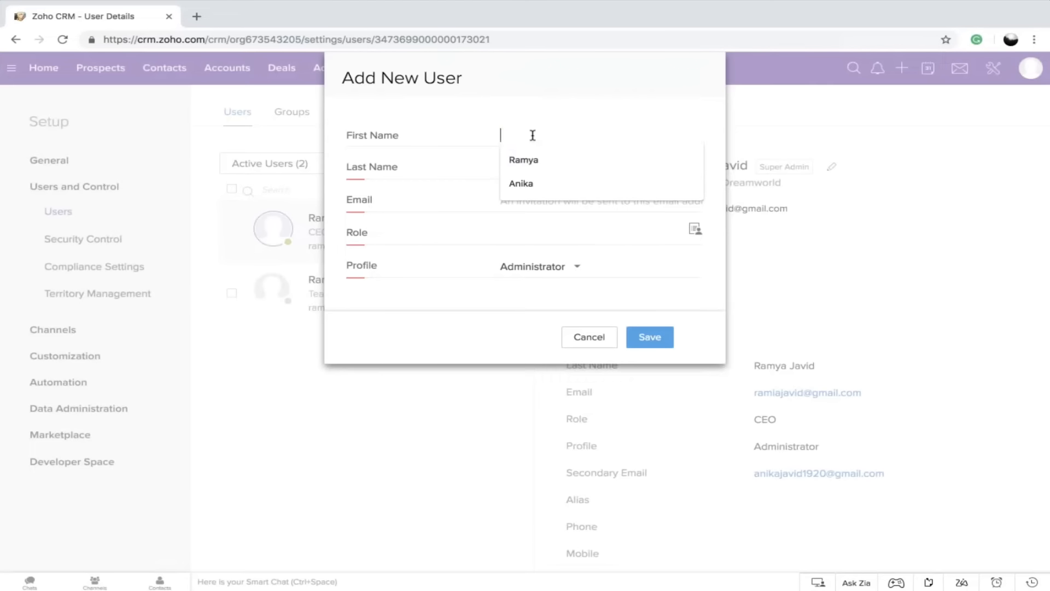
pyautogui.click(465, 185)
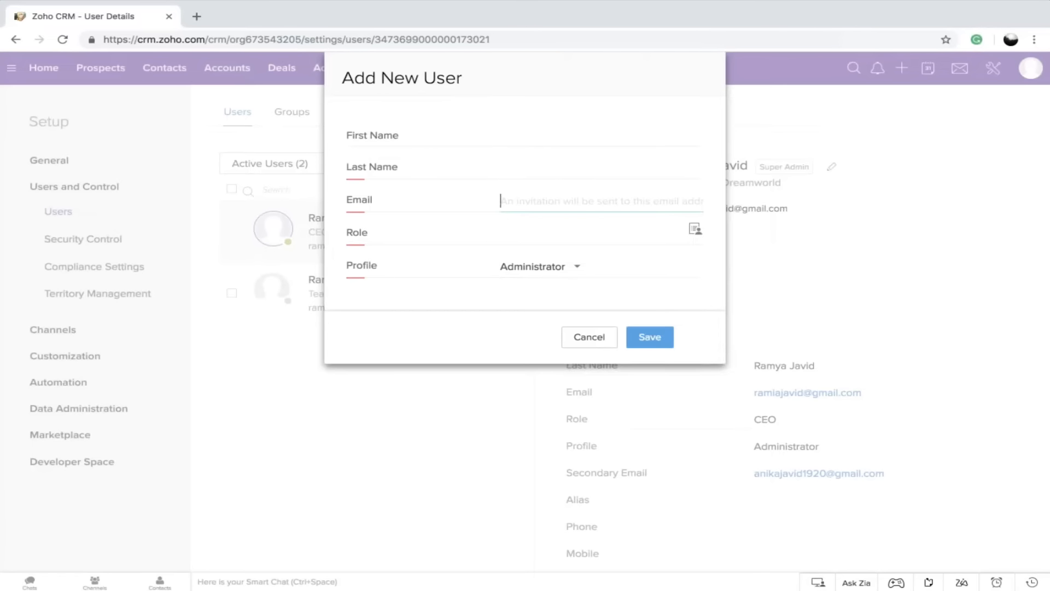
pyautogui.click(589, 338)
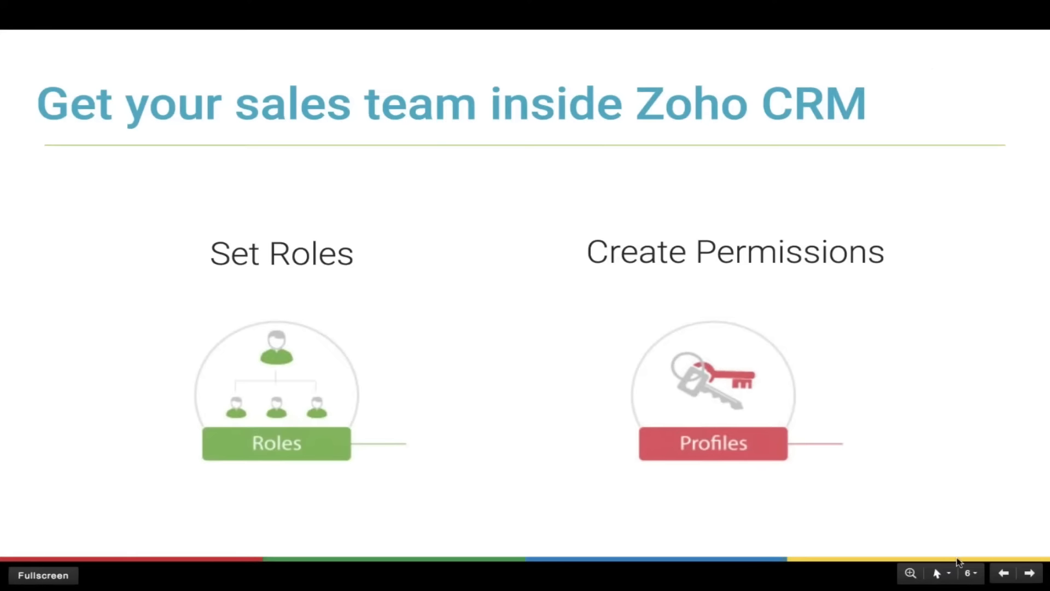
pyautogui.click(1031, 574)
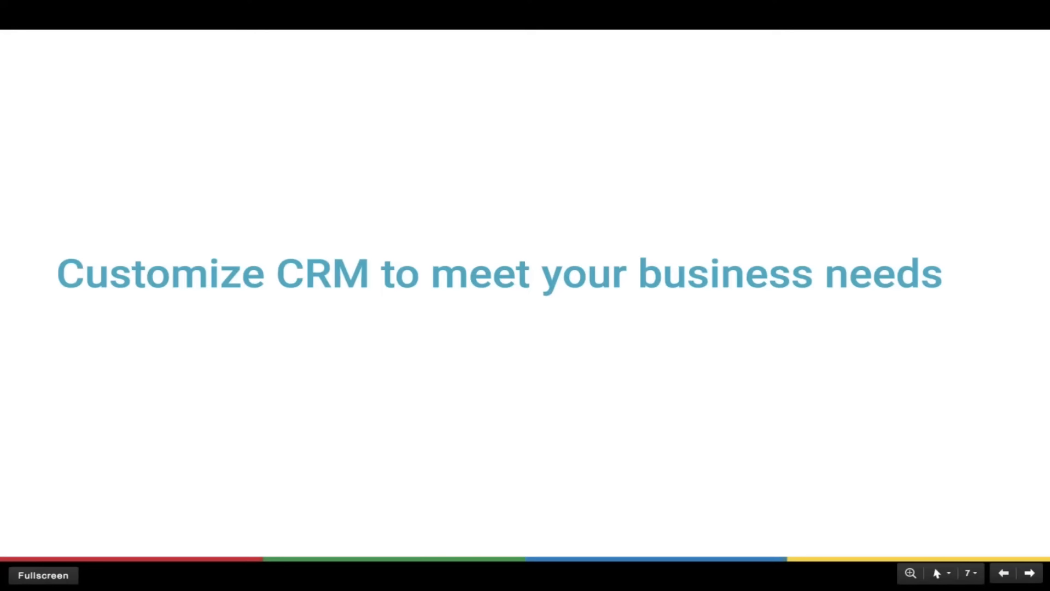
pyautogui.press('Right')
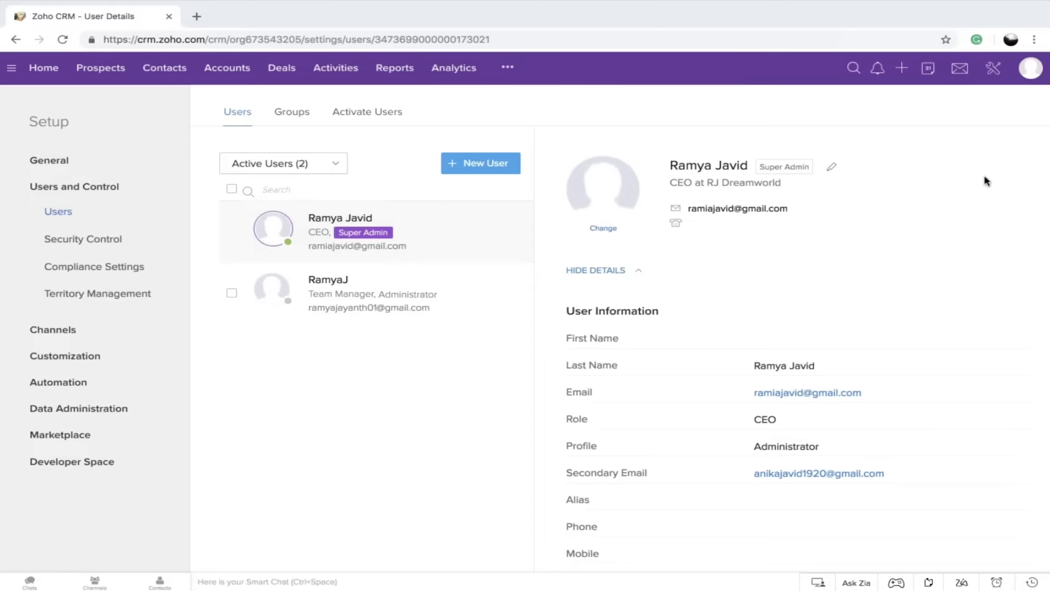
# Rename the Prospects module to Leads in plural form and Lead in singular form, and save the new names
pyautogui.click(993, 70)
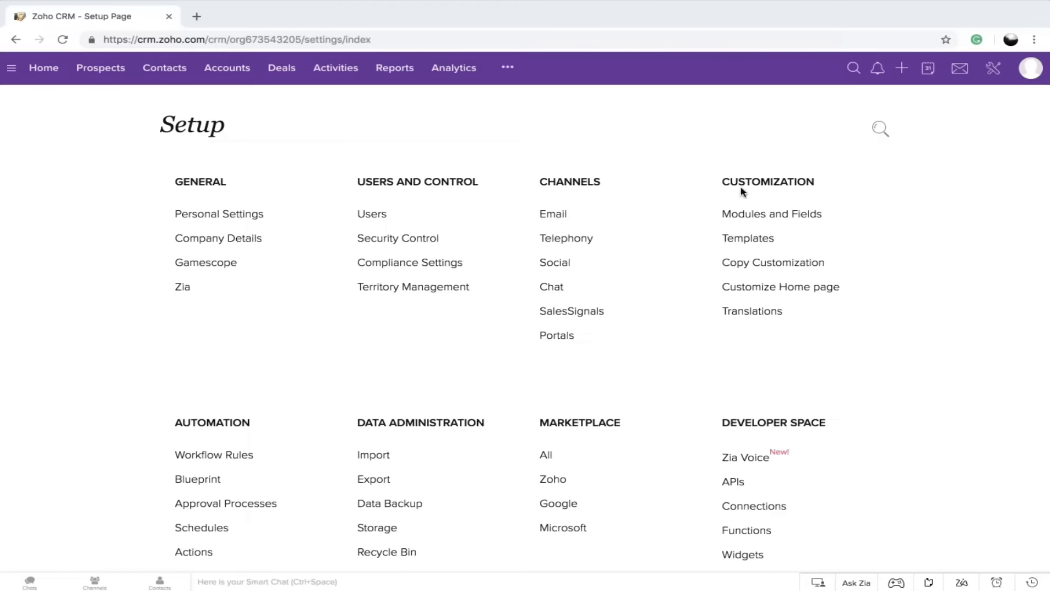
pyautogui.click(746, 215)
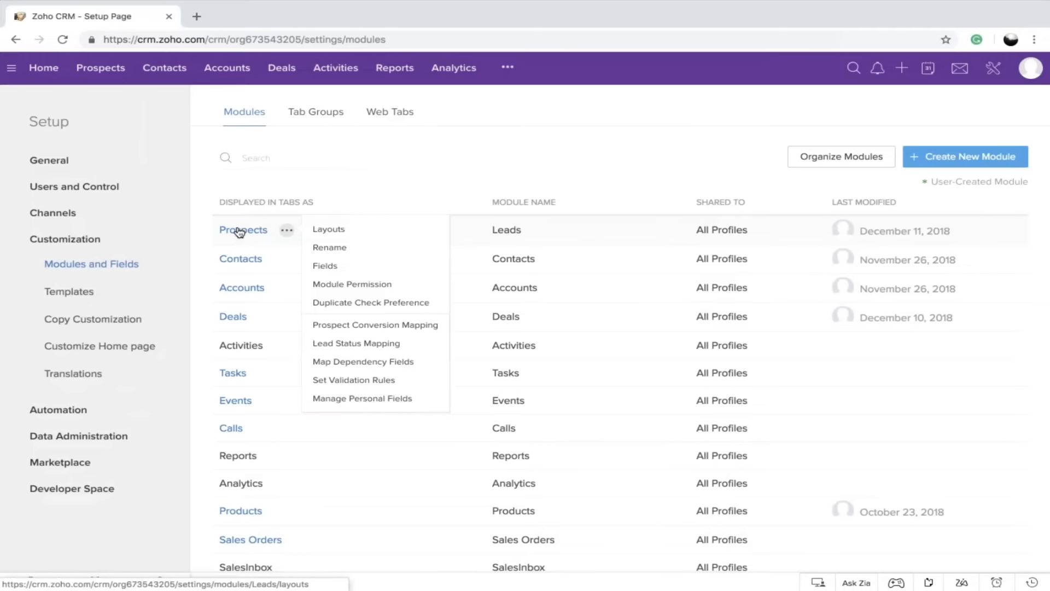
pyautogui.click(325, 249)
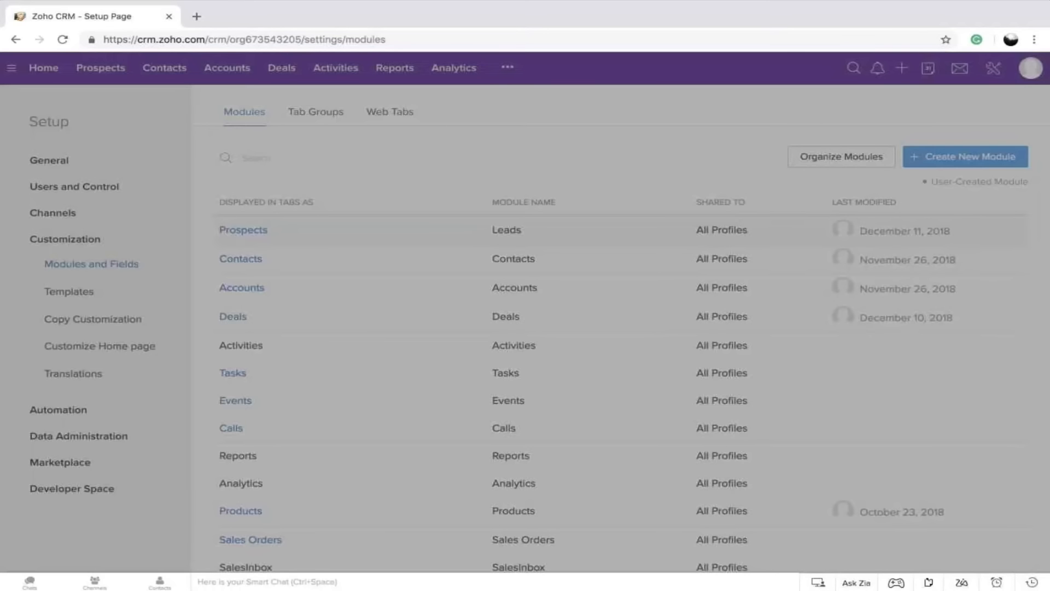
pyautogui.write('Le')
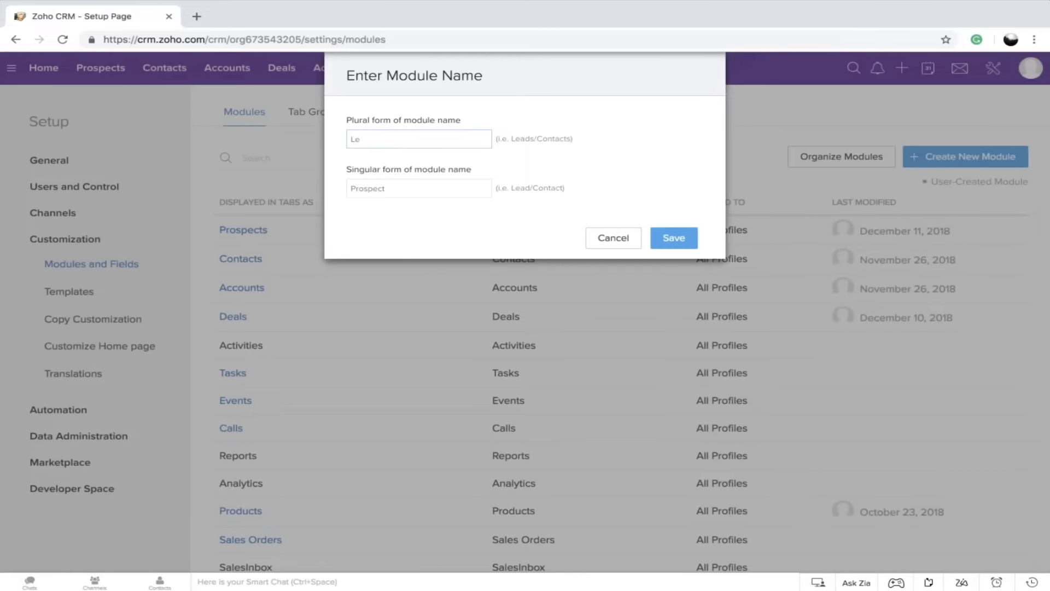
pyautogui.write('ads')
pyautogui.click(370, 192)
pyautogui.moveTo(391, 188); pyautogui.dragTo(331, 190)
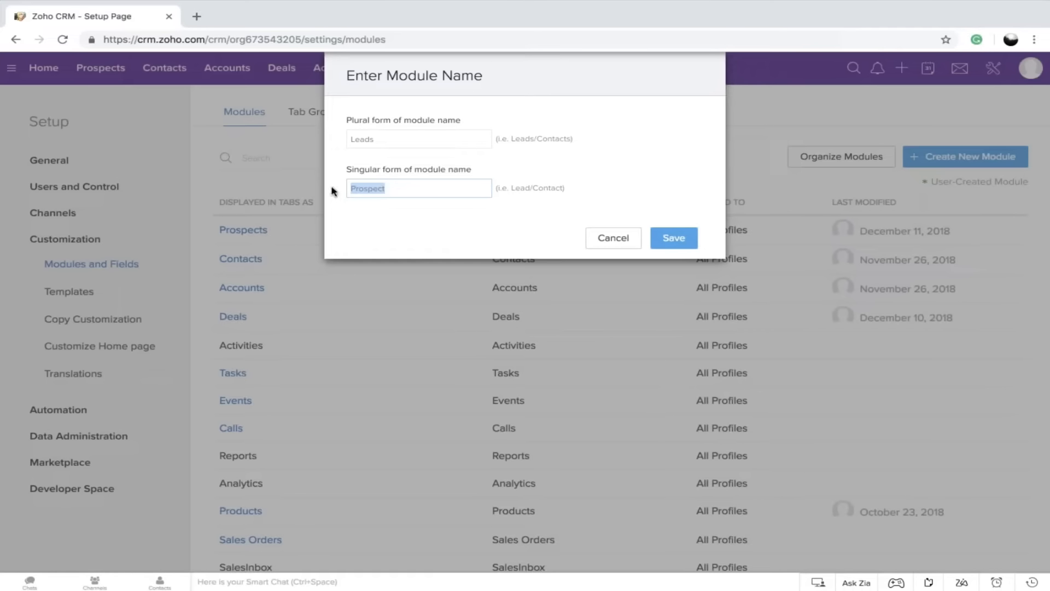
pyautogui.write('Lead')
pyautogui.click(672, 244)
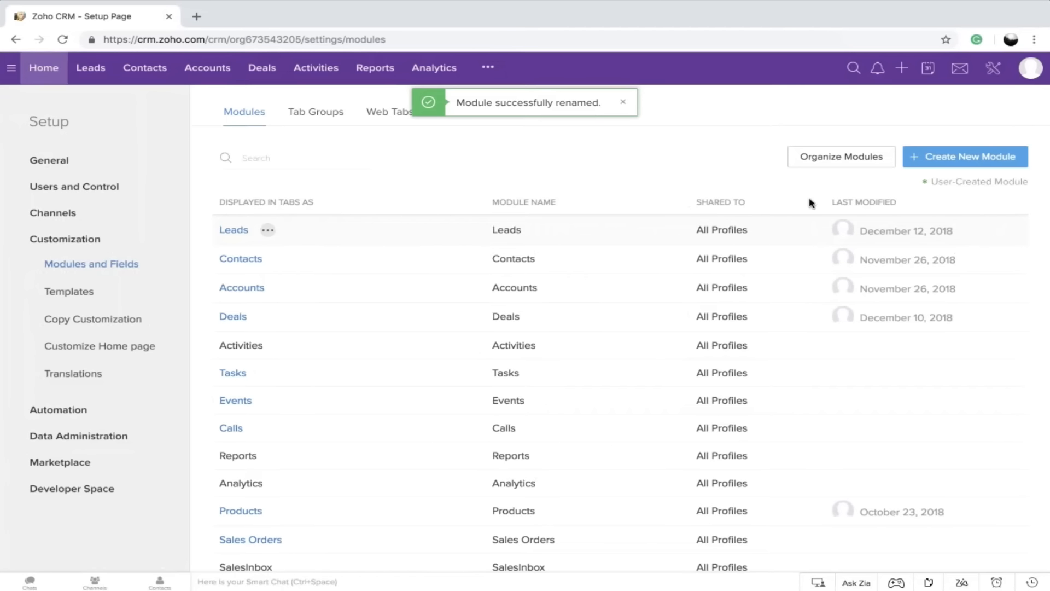
# Deselect the Buyesr1, Buyers1, Viz and Invoices modules in the module organization settings to hide them
pyautogui.click(856, 158)
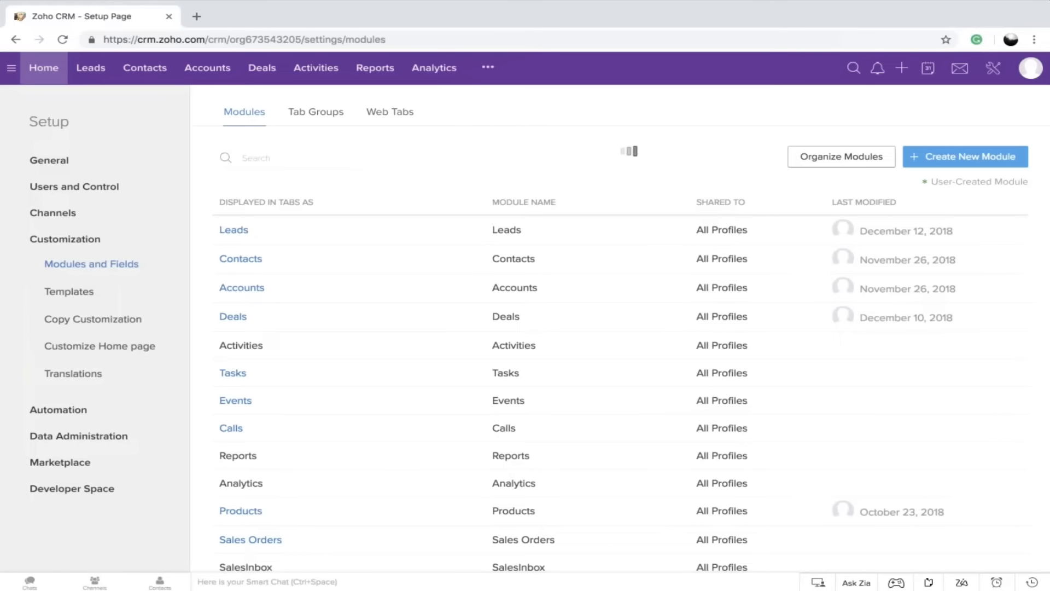
pyautogui.scroll(-5, 534, 281)
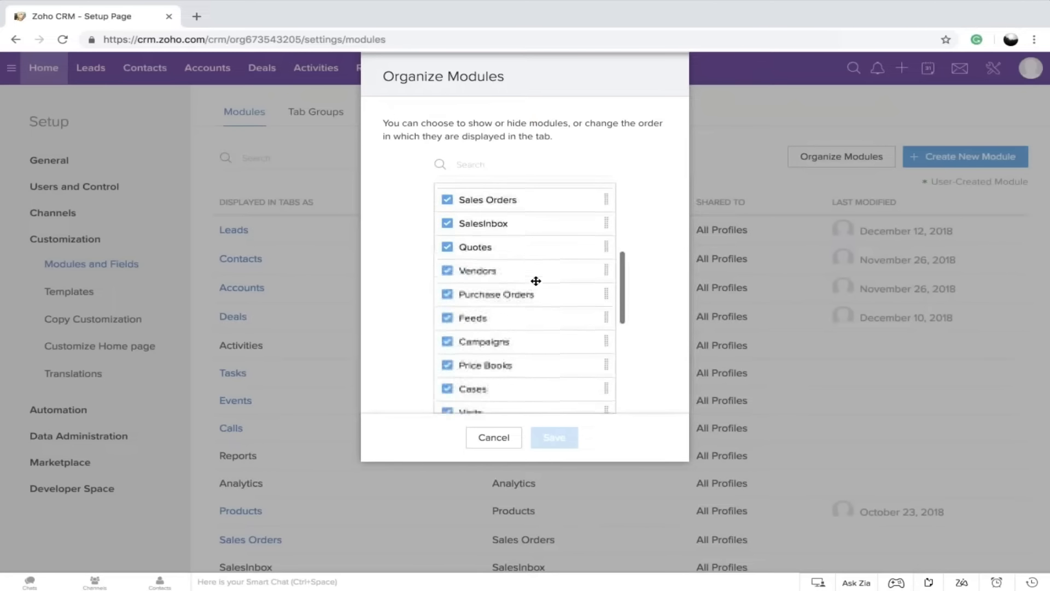
pyautogui.scroll(2, 535, 281)
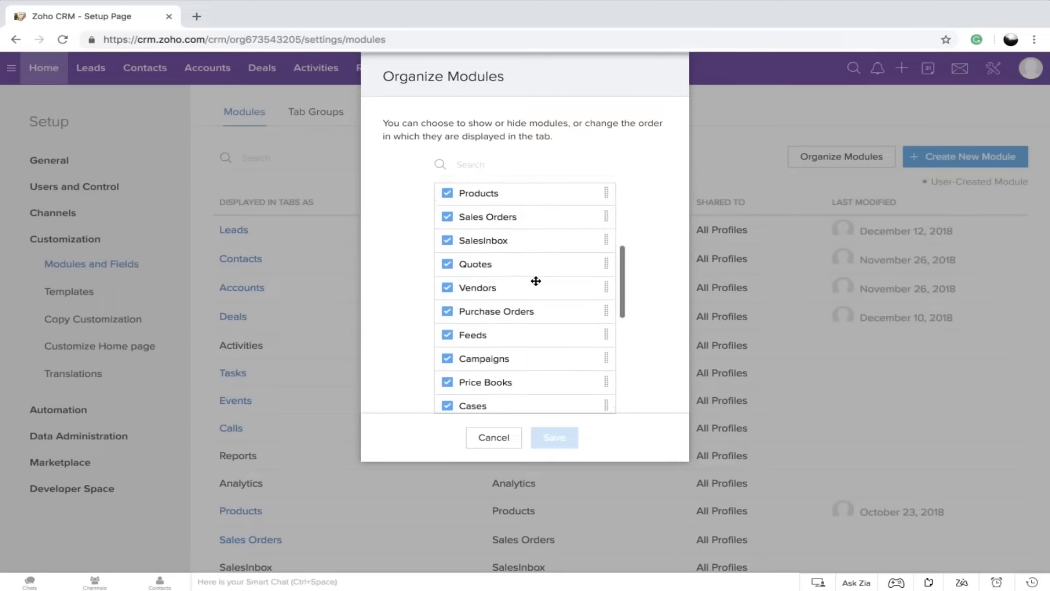
pyautogui.scroll(-5, 536, 281)
pyautogui.scroll(-2, 536, 281)
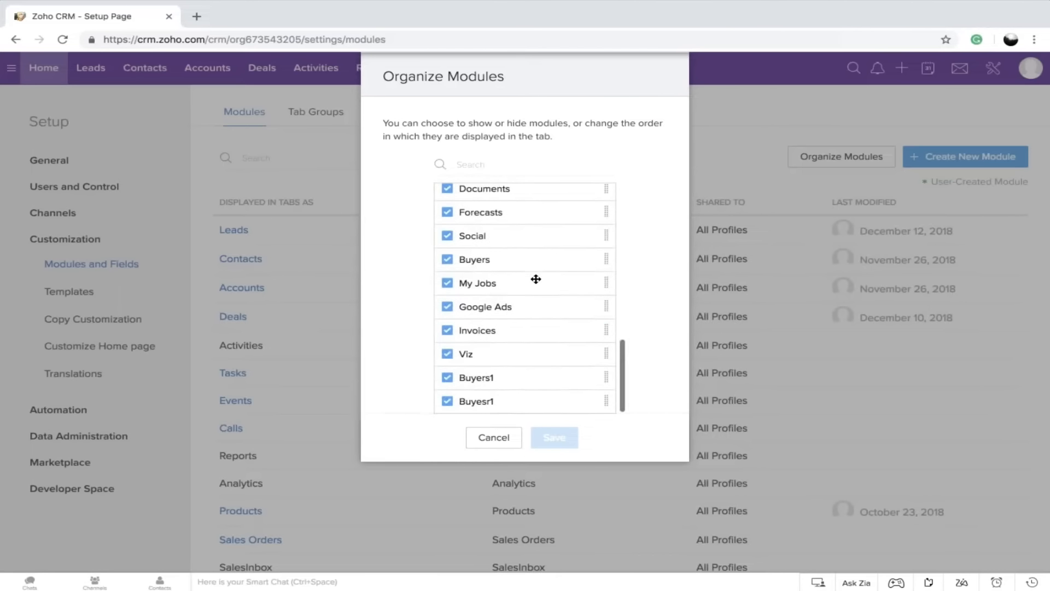
pyautogui.click(448, 401)
pyautogui.click(447, 377)
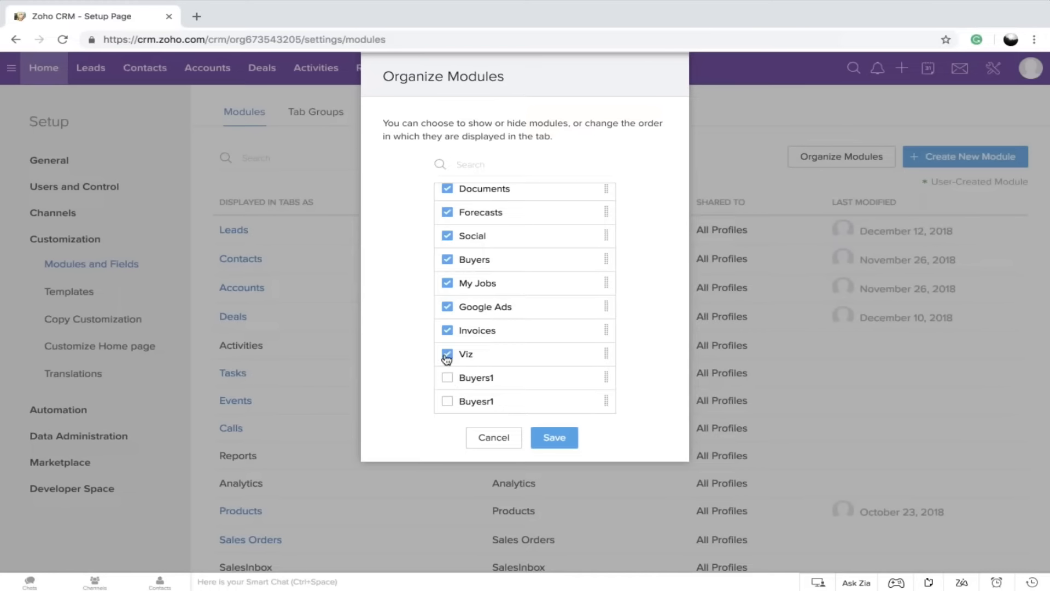
pyautogui.click(447, 356)
pyautogui.click(448, 331)
# Hide the Price Books module as well, save the module arrangement, and check the list of additional modules
pyautogui.scroll(5, 447, 332)
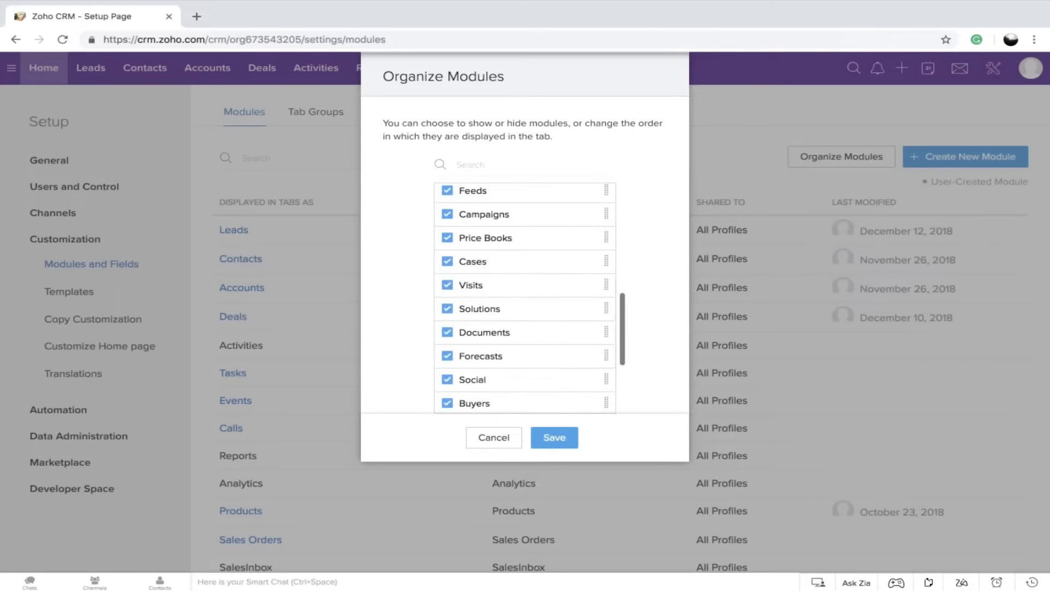
pyautogui.moveTo(450, 241); pyautogui.dragTo(453, 243)
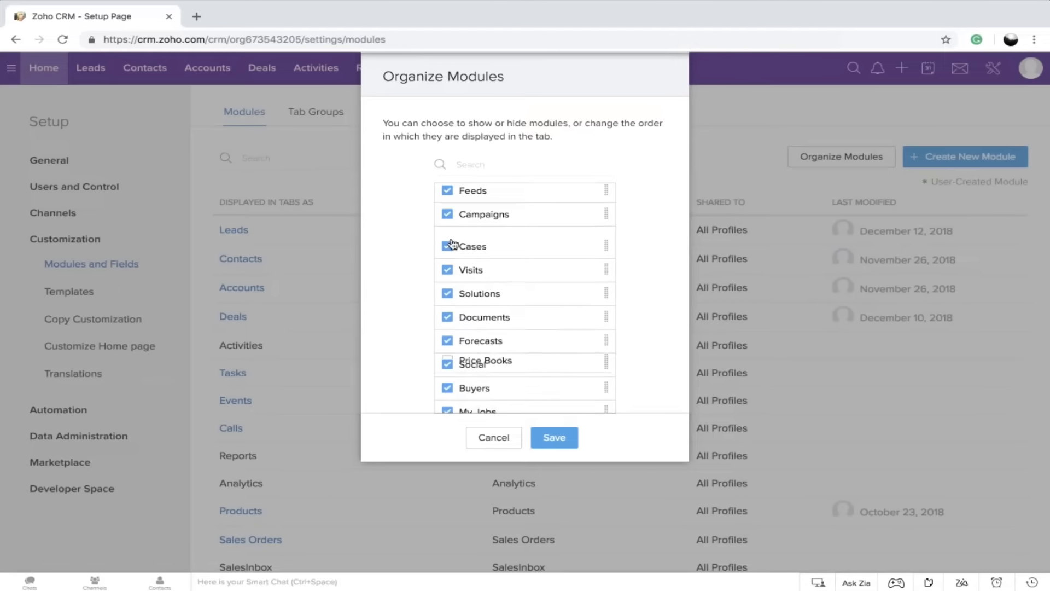
pyautogui.scroll(-5, 509, 305)
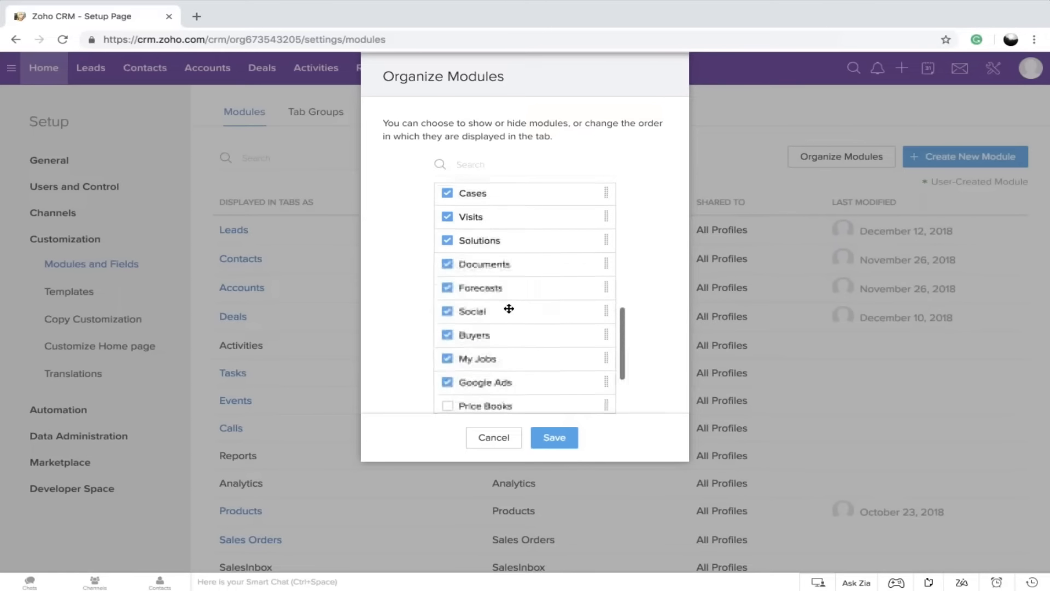
pyautogui.click(552, 440)
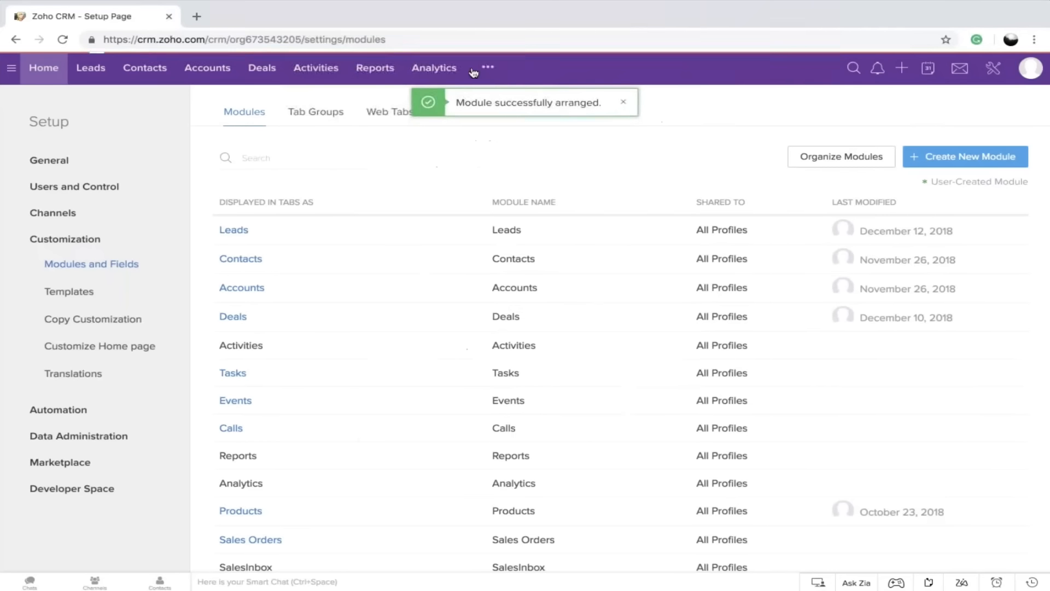
pyautogui.click(488, 67)
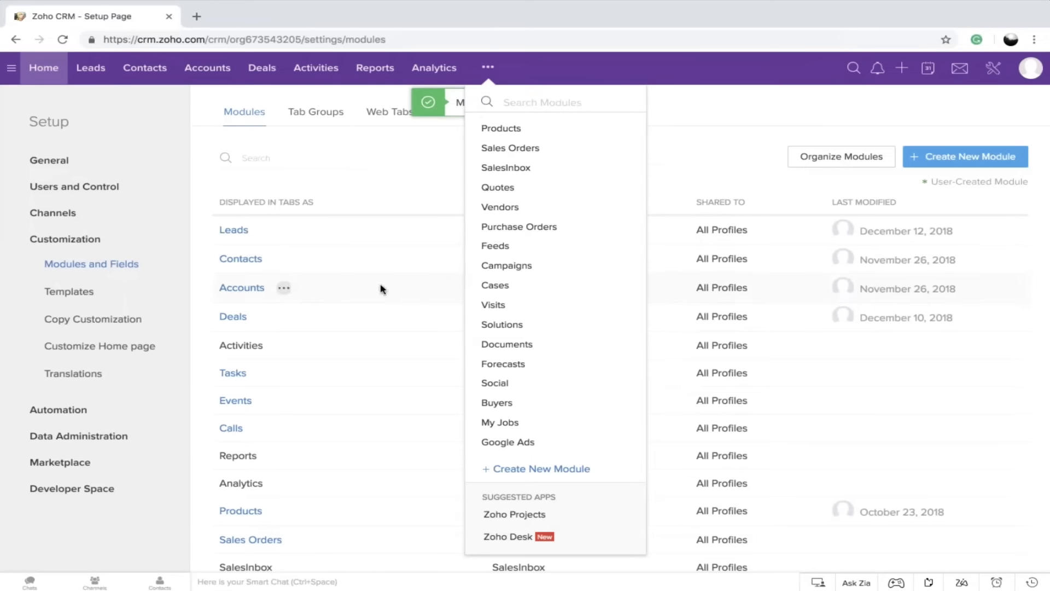
pyautogui.click(716, 165)
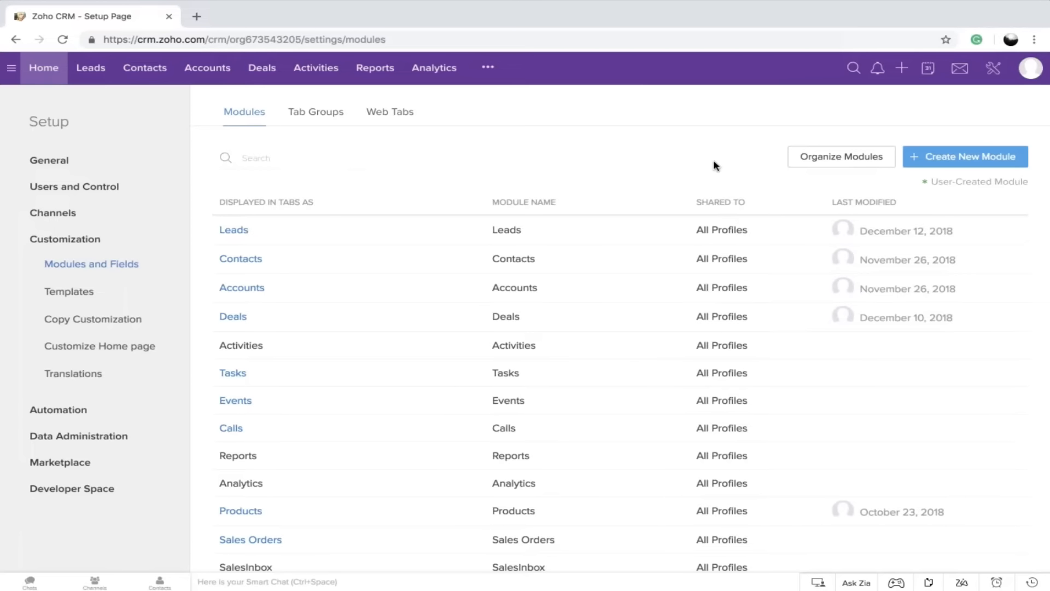
# Start a new custom module named Buyers11 in plural form and Buyer11 in singular form
pyautogui.click(962, 158)
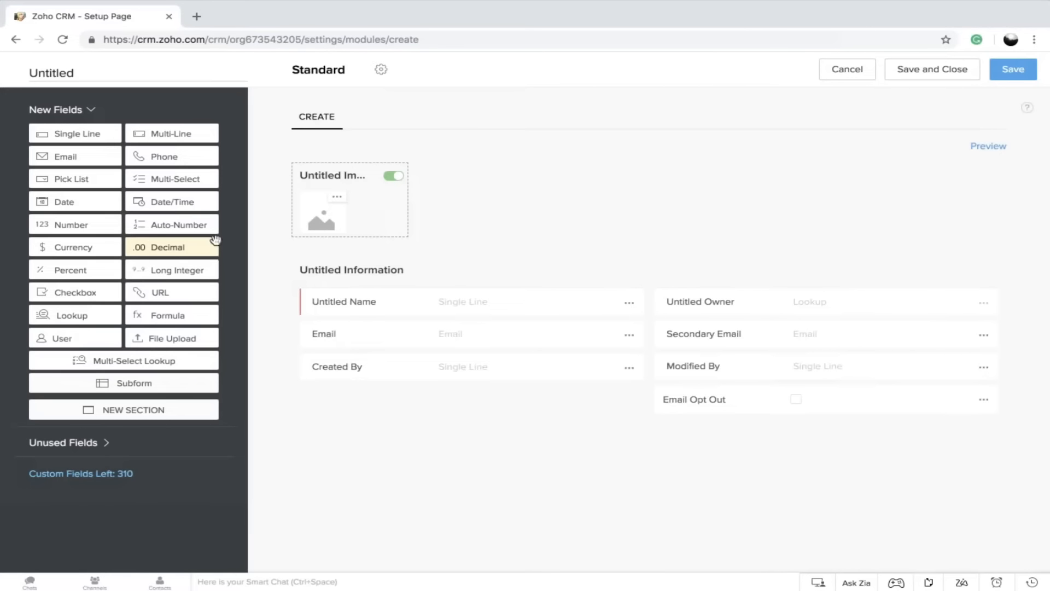
pyautogui.click(61, 77)
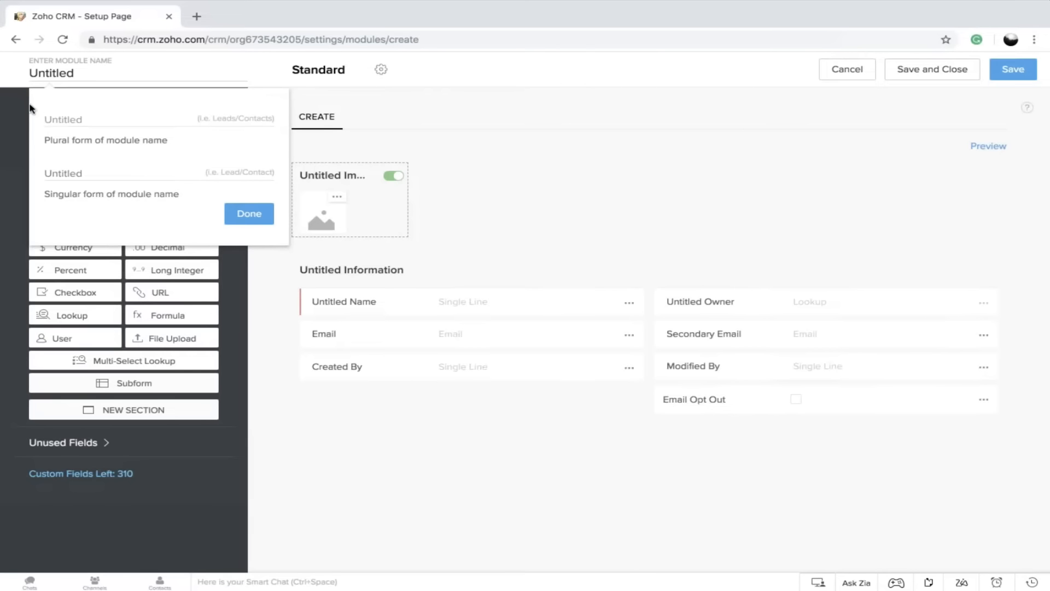
pyautogui.write('B')
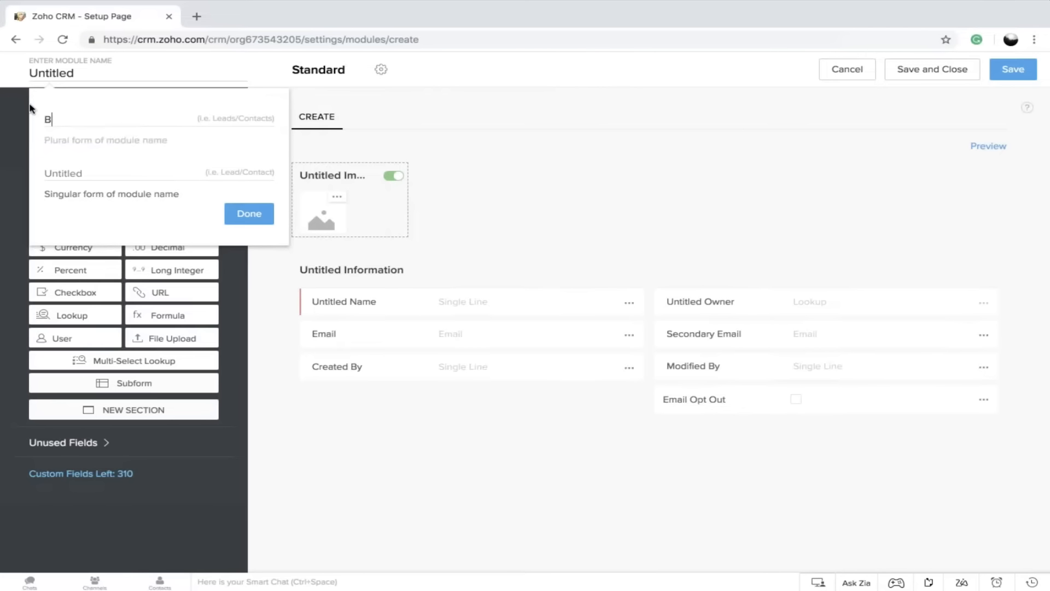
pyautogui.write('uyers11')
pyautogui.click(88, 169)
pyautogui.press('Left')
pyautogui.press('Left')
pyautogui.press('BackSpace')
pyautogui.click(247, 214)
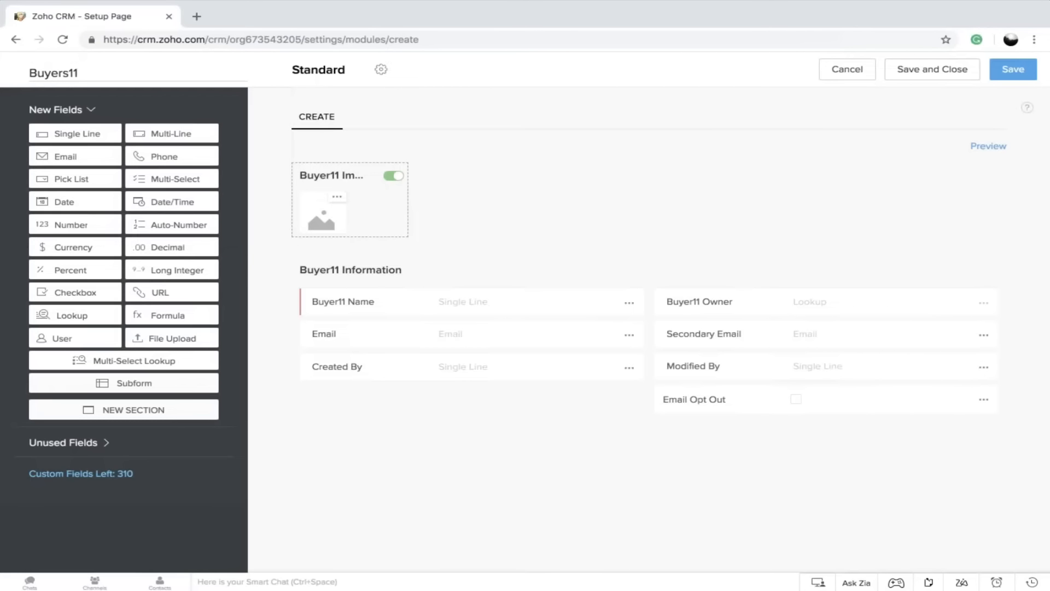
# Rename the Buyers11 module's Standard layout to Residential
pyautogui.click(382, 70)
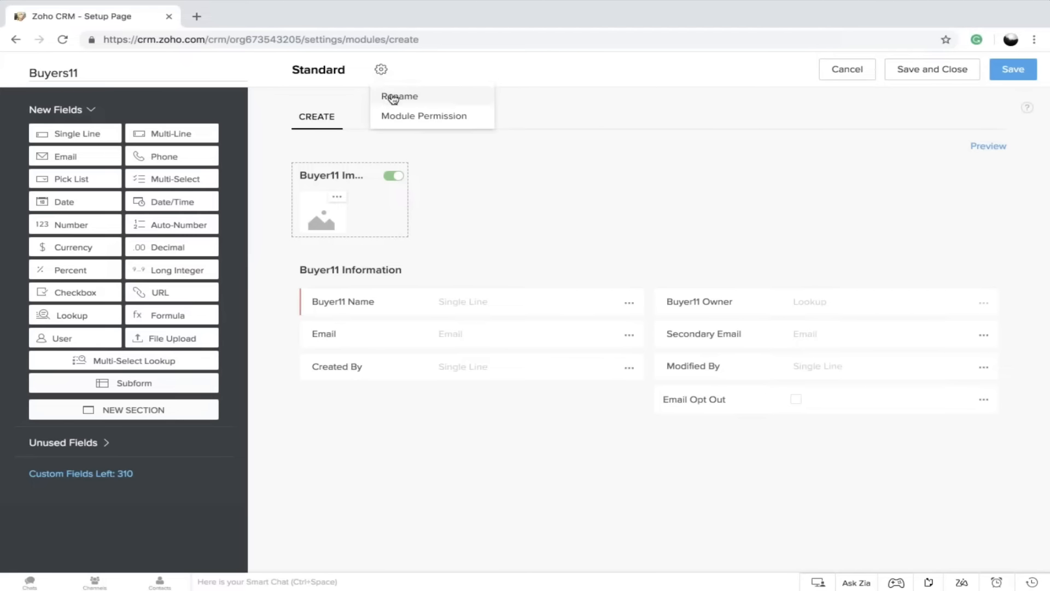
pyautogui.click(393, 97)
pyautogui.write('Re')
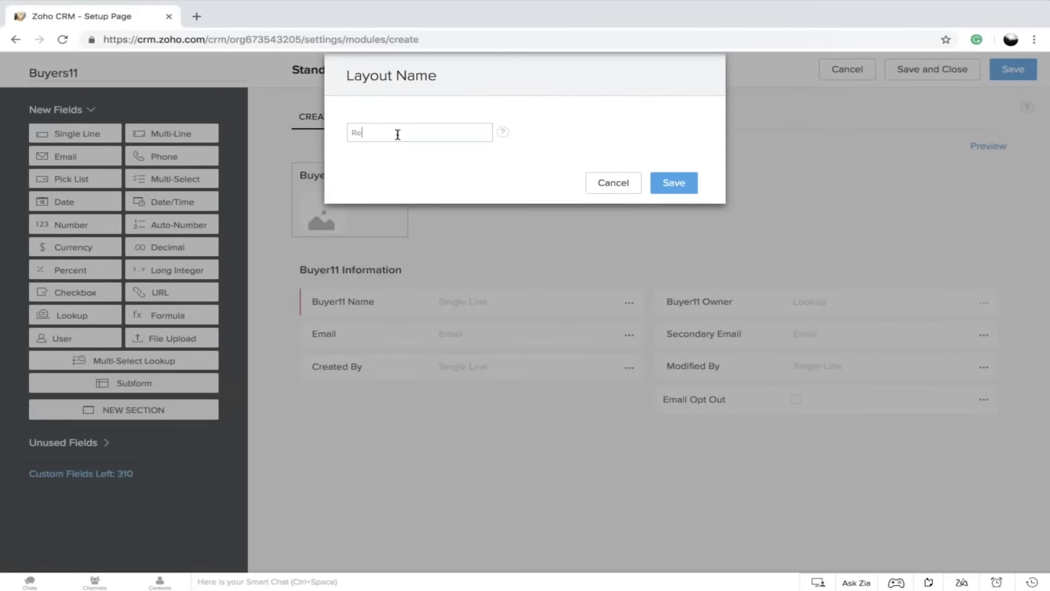
pyautogui.write('sidential')
pyautogui.click(673, 183)
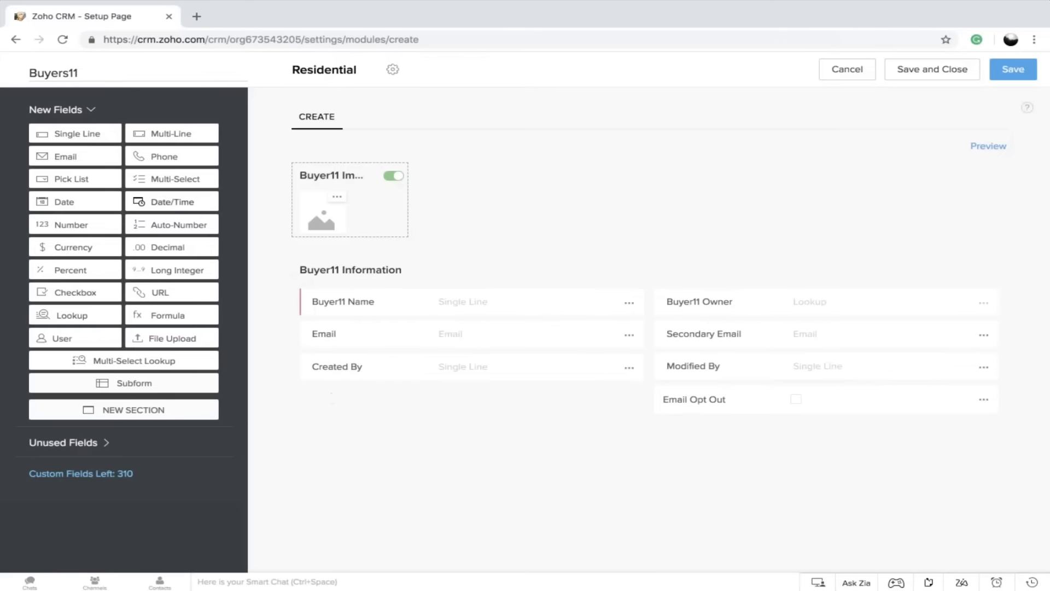
# Add a Phone field labelled Mobile to the Buyer11 Information section, below Created By
pyautogui.moveTo(164, 157); pyautogui.dragTo(345, 395)
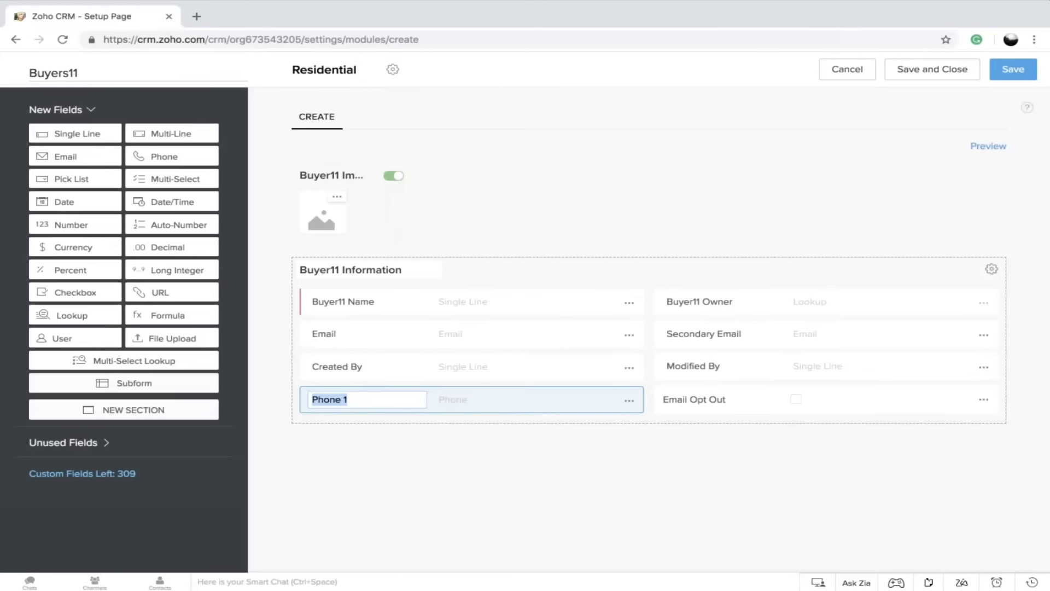
pyautogui.click(335, 399)
pyautogui.write('Mobil')
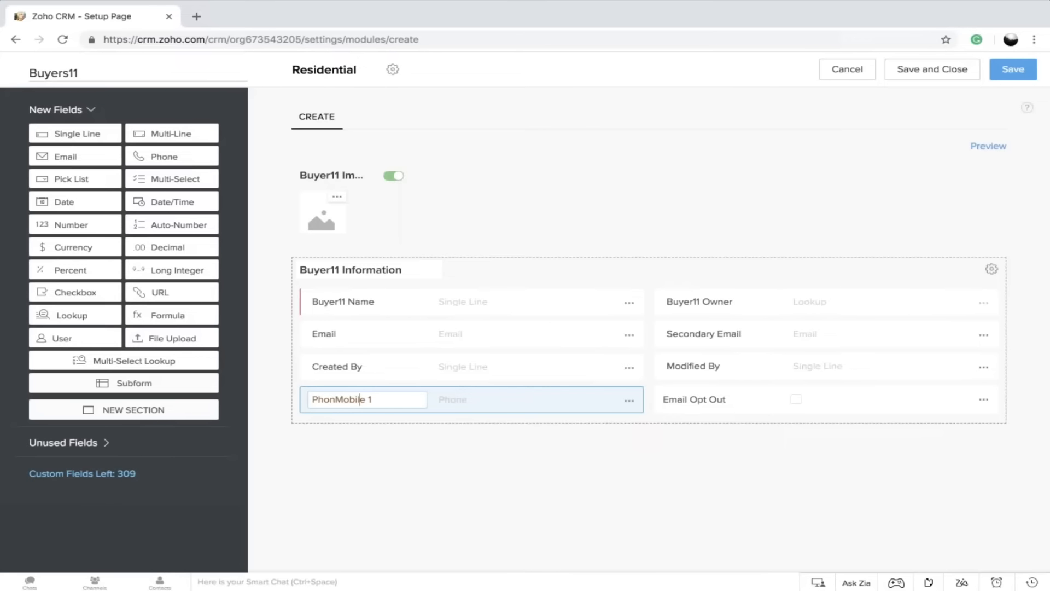
pyautogui.press('BackSpace')
pyautogui.press('BackSpace')
pyautogui.press('BackSpace')
pyautogui.press('BackSpace')
pyautogui.press('BackSpace')
pyautogui.press('BackSpace')
pyautogui.press('BackSpace')
pyautogui.press('BackSpace')
pyautogui.press('BackSpace')
pyautogui.moveTo(330, 395); pyautogui.dragTo(252, 403)
pyautogui.write('Mobile')
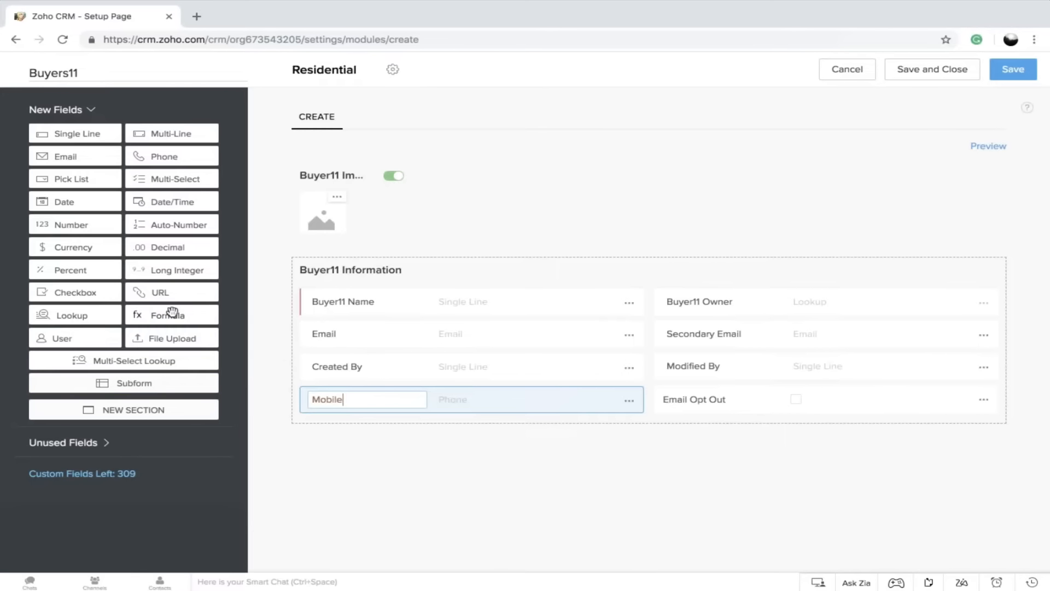
# Add a pick list field labelled Source to the Buyer11 Information section, with Trade show as its first option
pyautogui.moveTo(66, 188); pyautogui.dragTo(340, 403)
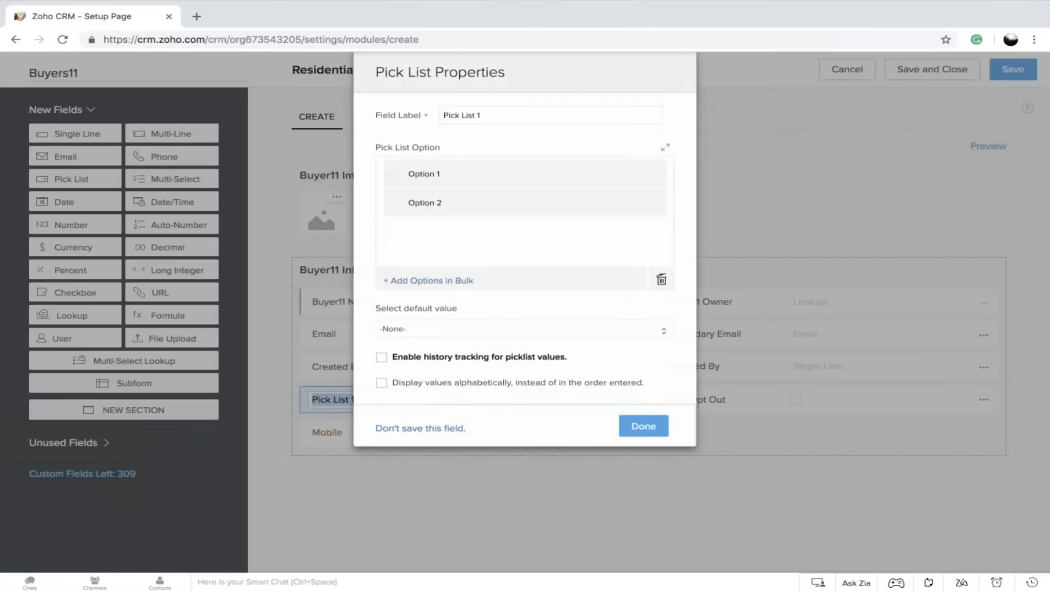
pyautogui.write('Source')
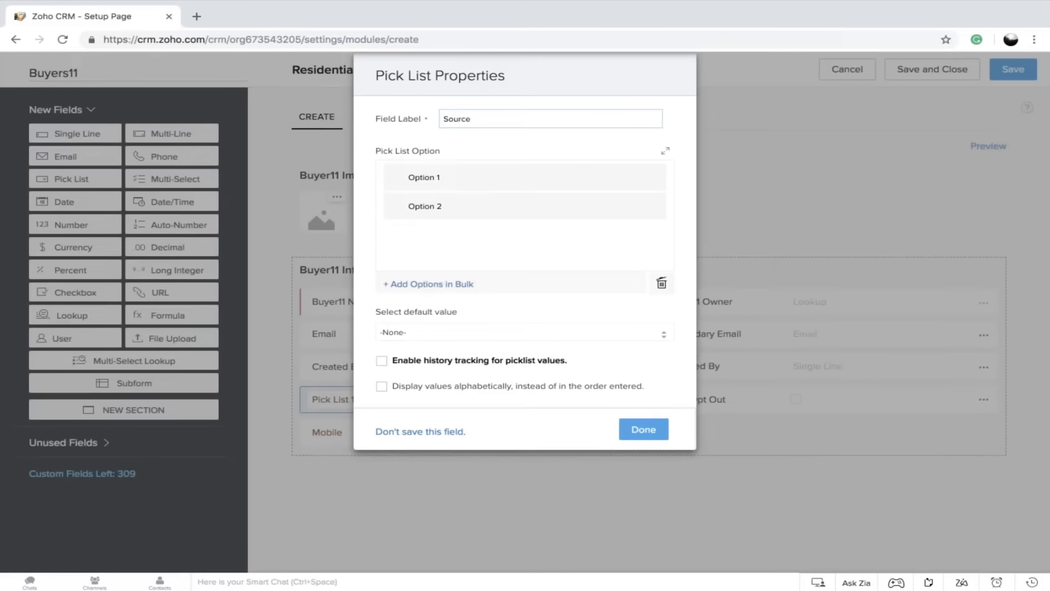
pyautogui.click(458, 176)
pyautogui.moveTo(457, 176); pyautogui.dragTo(405, 176)
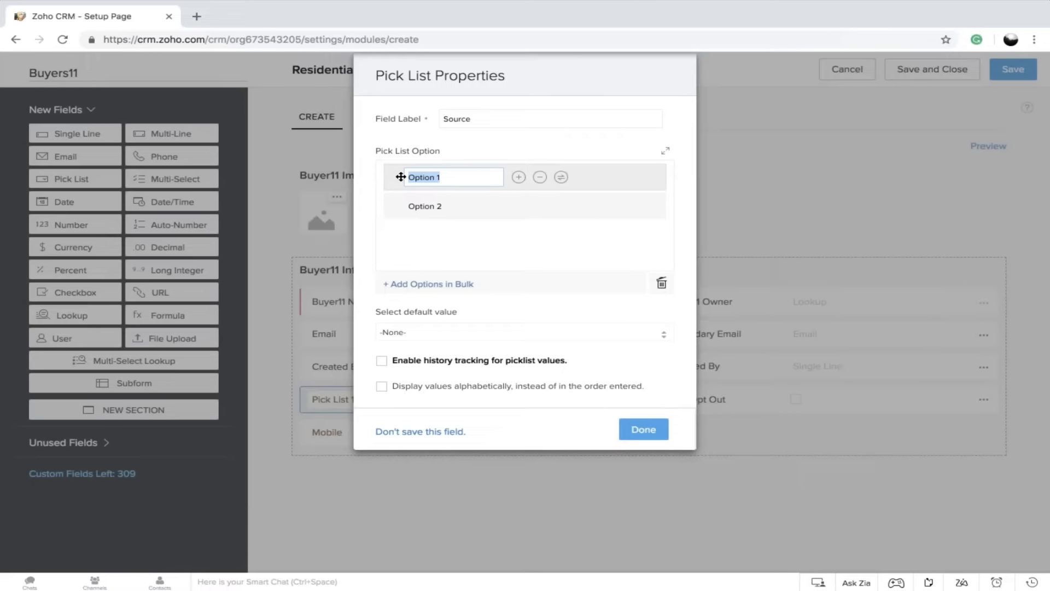
pyautogui.write('Visi')
pyautogui.press('BackSpace')
pyautogui.press('BackSpace')
pyautogui.press('BackSpace')
pyautogui.press('BackSpace')
pyautogui.write('Trade show')
# Set the Source pick list's second option to Ad Campaign and add an empty option below it
pyautogui.click(425, 206)
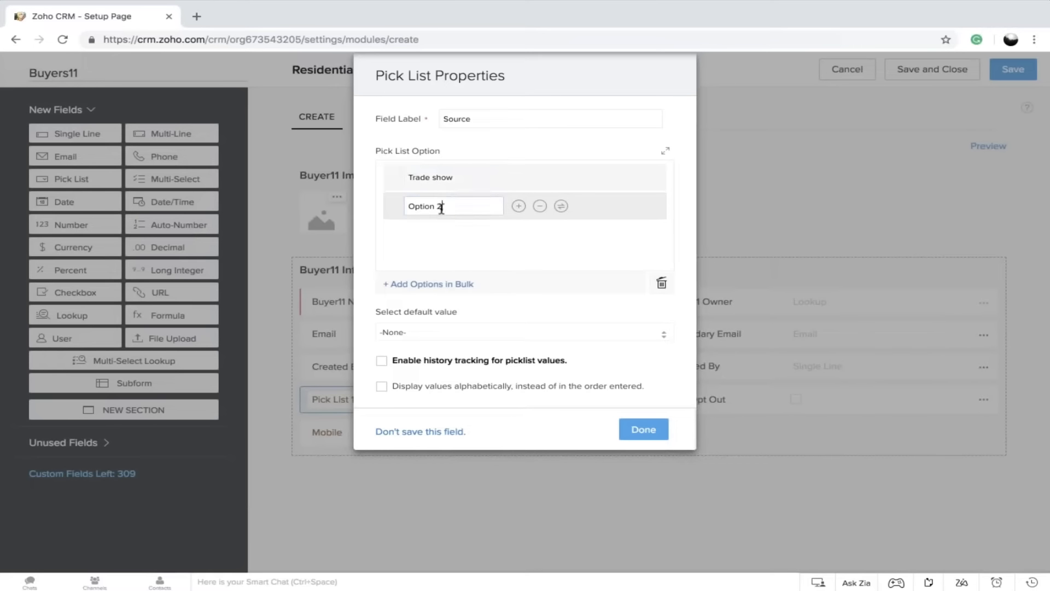
pyautogui.moveTo(490, 204); pyautogui.dragTo(406, 208)
pyautogui.write('Ad Campaign')
pyautogui.moveTo(548, 183)
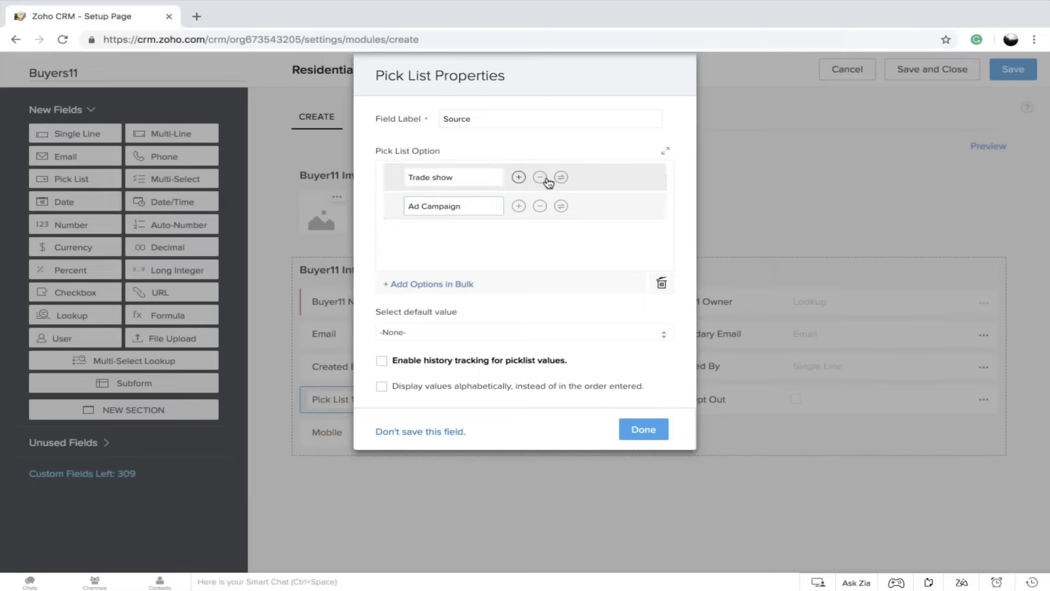
pyautogui.click(519, 206)
# Bulk-add Cold call, Website, Referral, Facebook, Twitter and G+ to the Source pick list by manual entry, removing the duplicate Trade show line
pyautogui.click(448, 288)
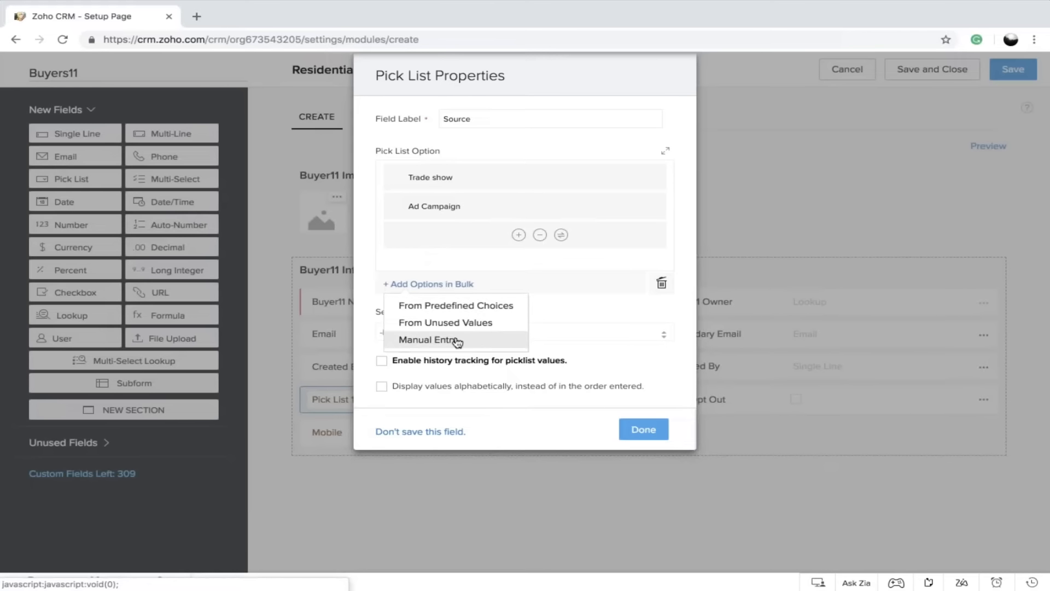
pyautogui.click(456, 341)
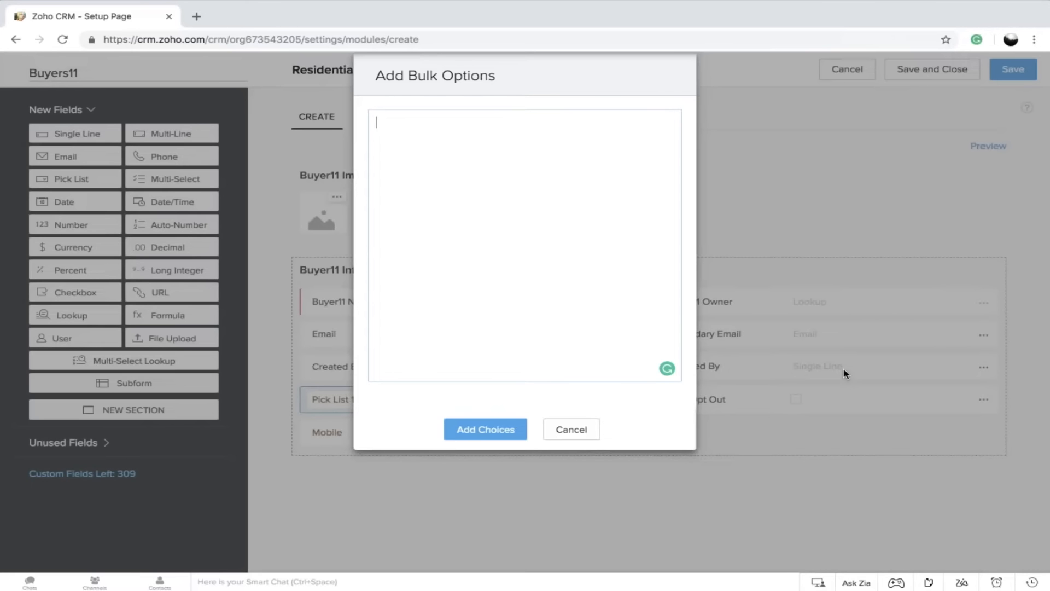
pyautogui.write('Cold call Website Referral Facebook Twitter G+ Trade show')
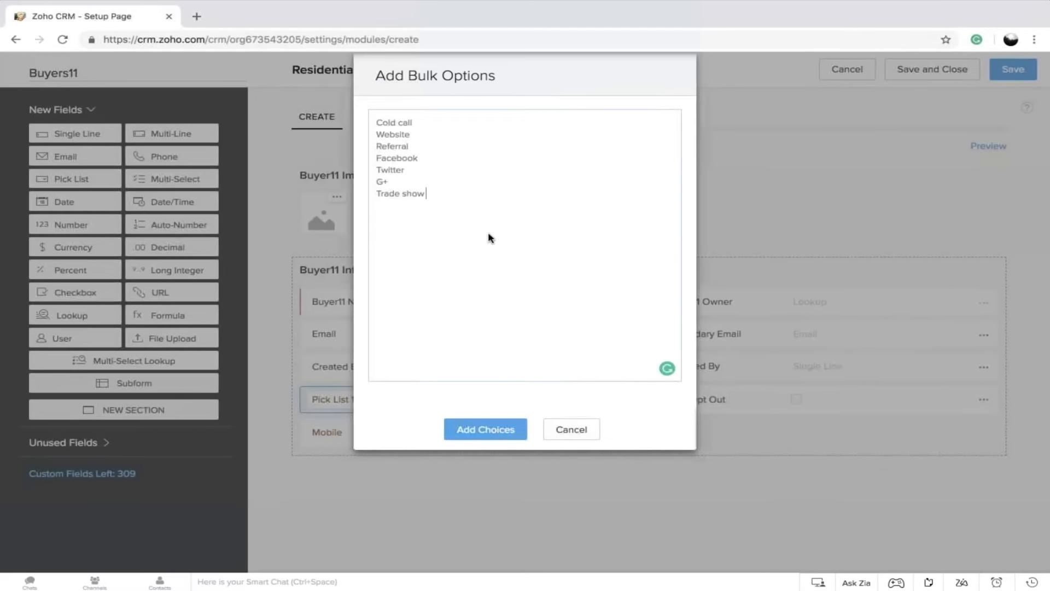
pyautogui.hotkey('shift', 'Home')
pyautogui.press('BackSpace')
pyautogui.click(498, 432)
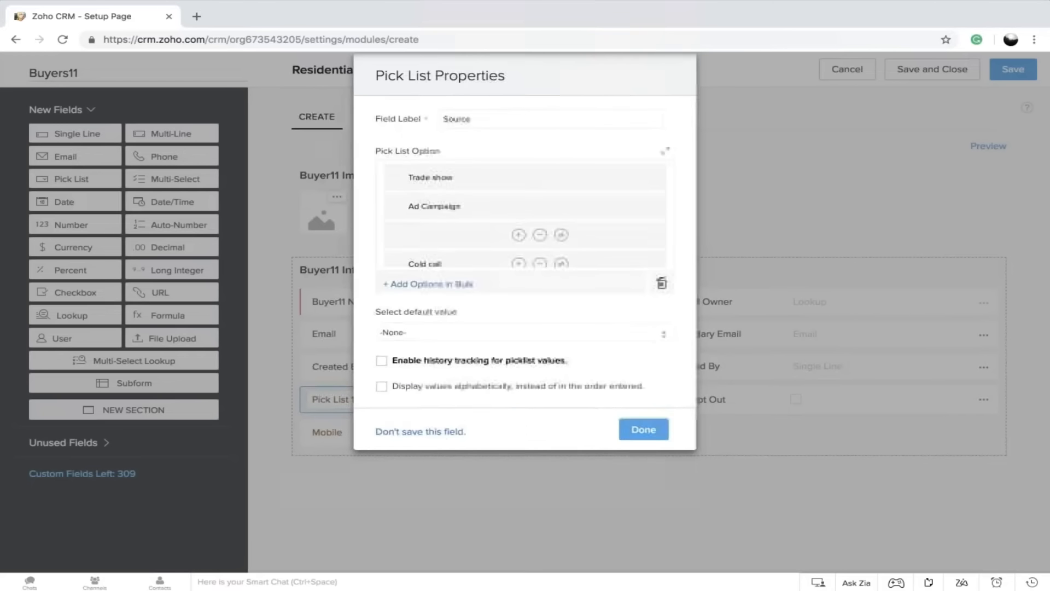
# Remove the empty option from the Source pick list and save the field
pyautogui.click(539, 236)
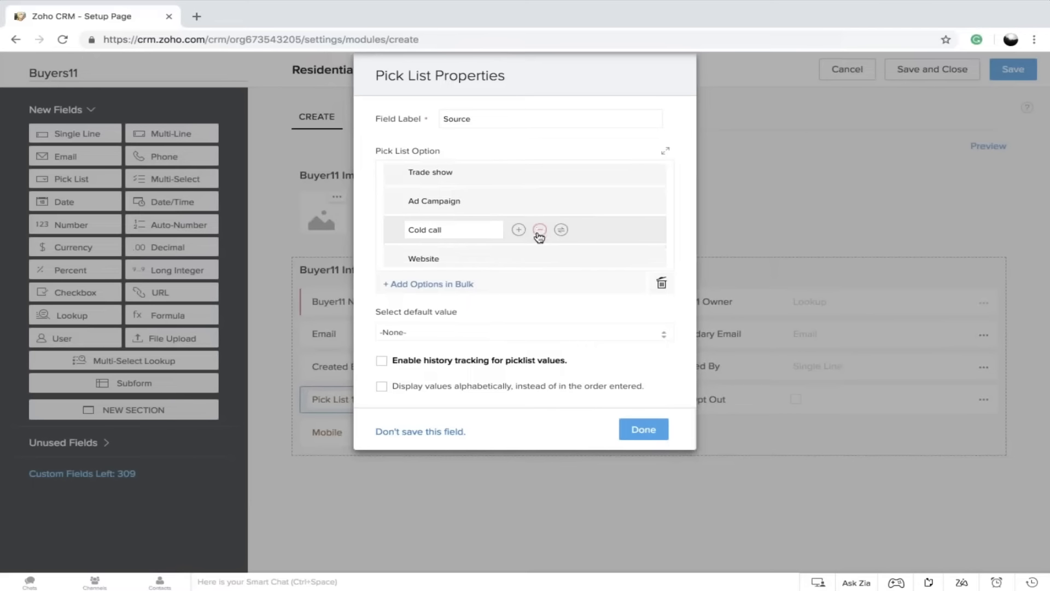
pyautogui.scroll(-3, 539, 236)
pyautogui.scroll(3, 540, 236)
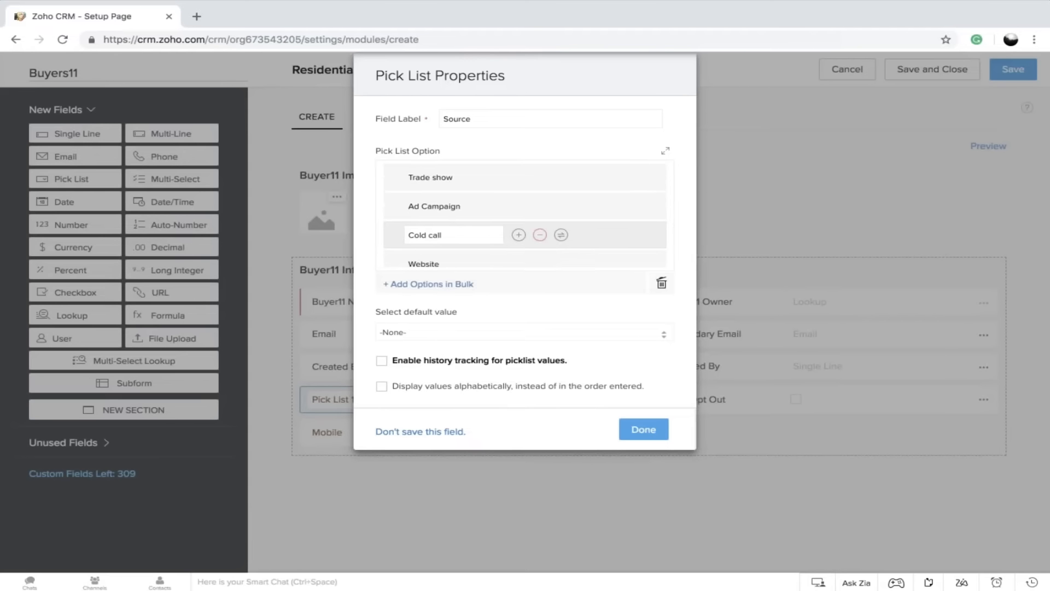
pyautogui.click(647, 433)
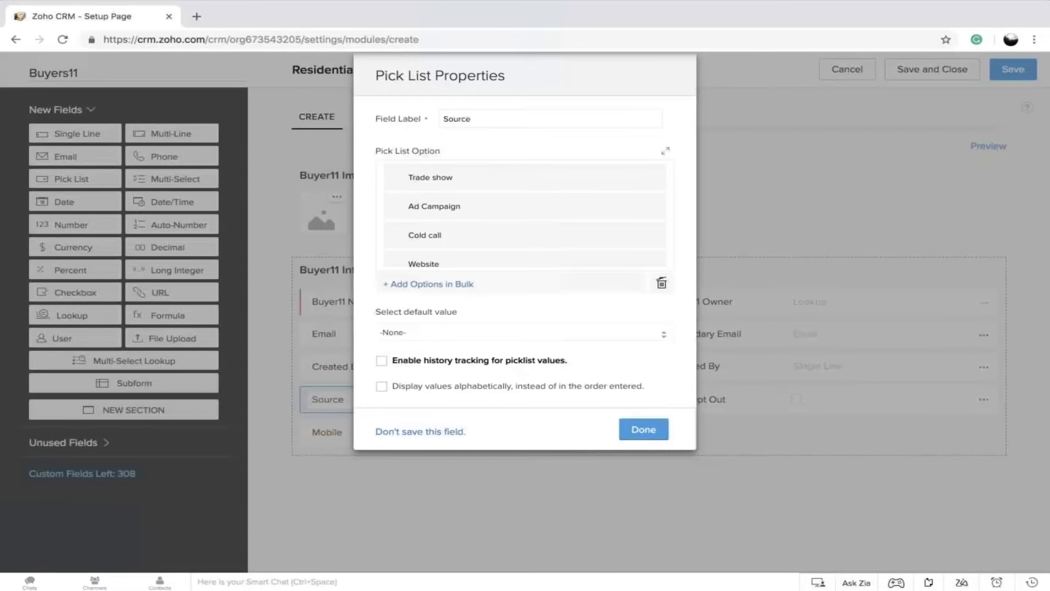
# Add a pick list field labelled Status beside Mobile in the Buyer11 Information section, with Not contacted as its first option
pyautogui.moveTo(66, 181); pyautogui.dragTo(694, 433)
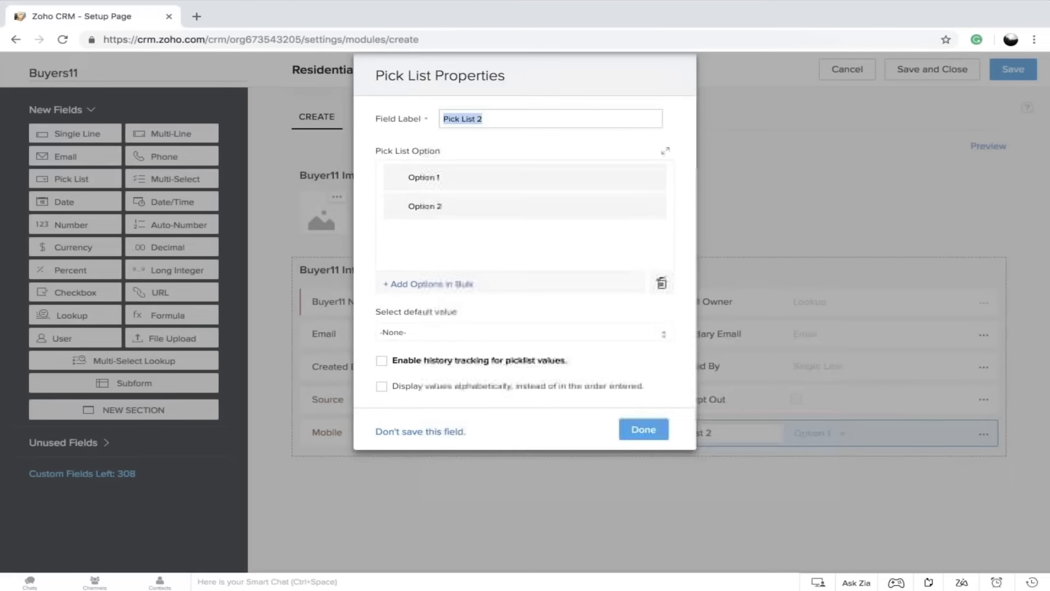
pyautogui.write('Status')
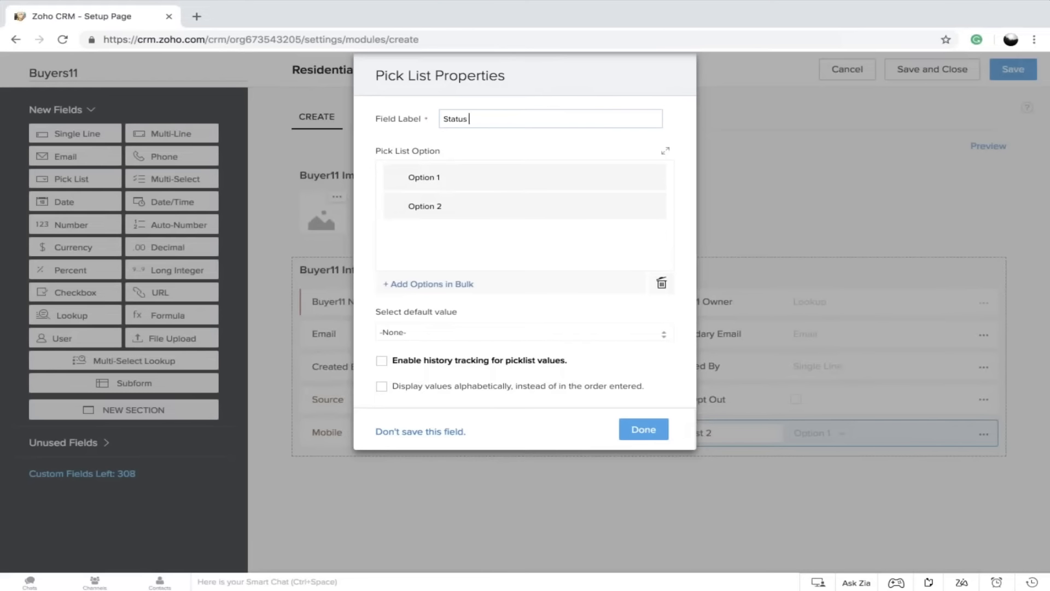
pyautogui.press('Tab')
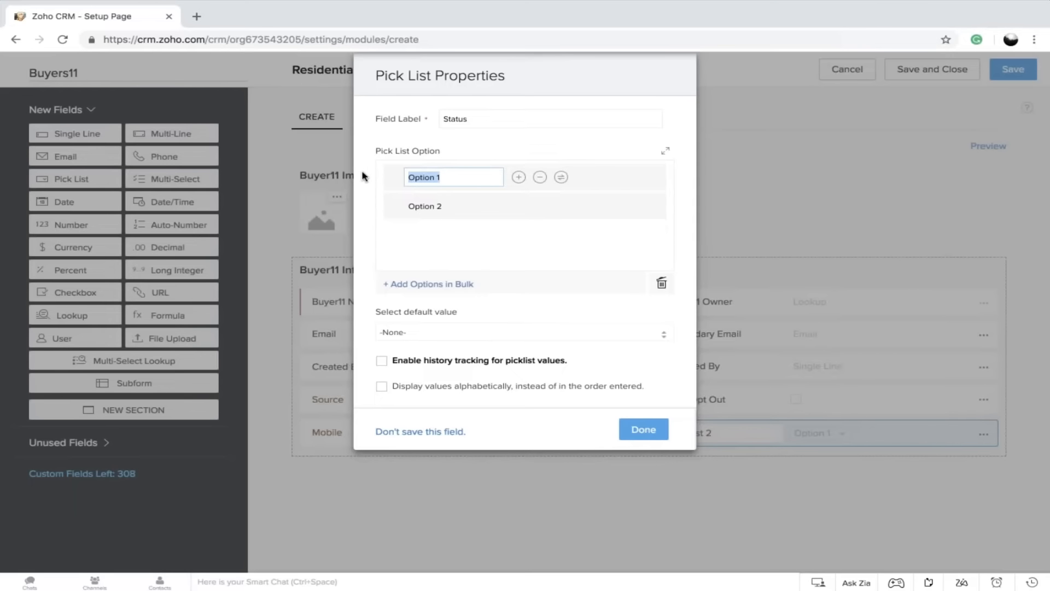
pyautogui.write('NO')
pyautogui.press('BackSpace')
pyautogui.write('ot contacted')
pyautogui.press('Tab')
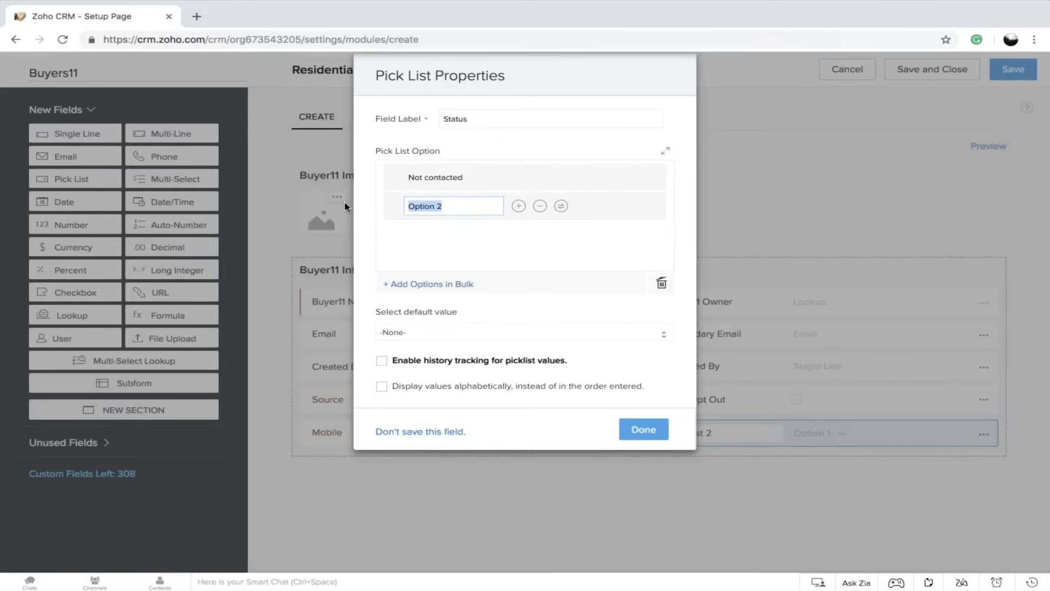
# Set the Status pick list's second option to Attempted to contact, add a third option Contact, and save the field
pyautogui.write('Attempted')
pyautogui.write('to contactr')
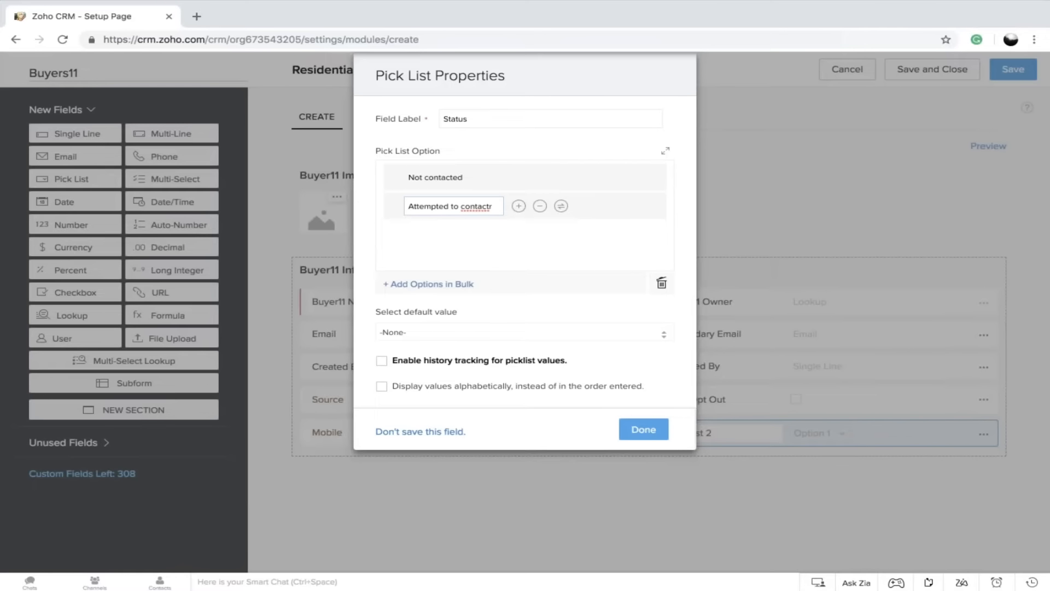
pyautogui.press('BackSpace')
pyautogui.click(519, 206)
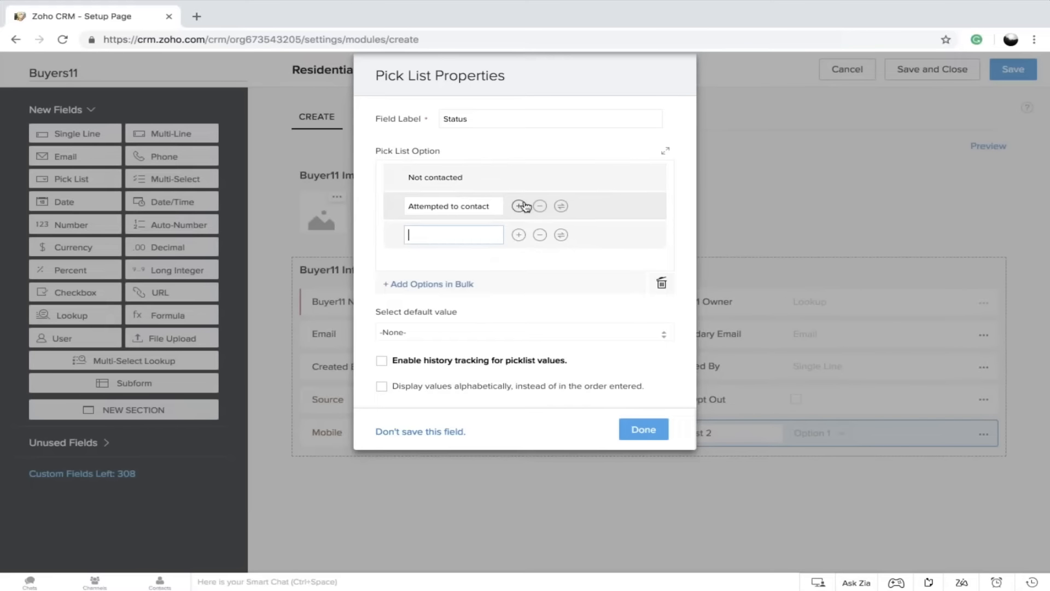
pyautogui.write('Contacte')
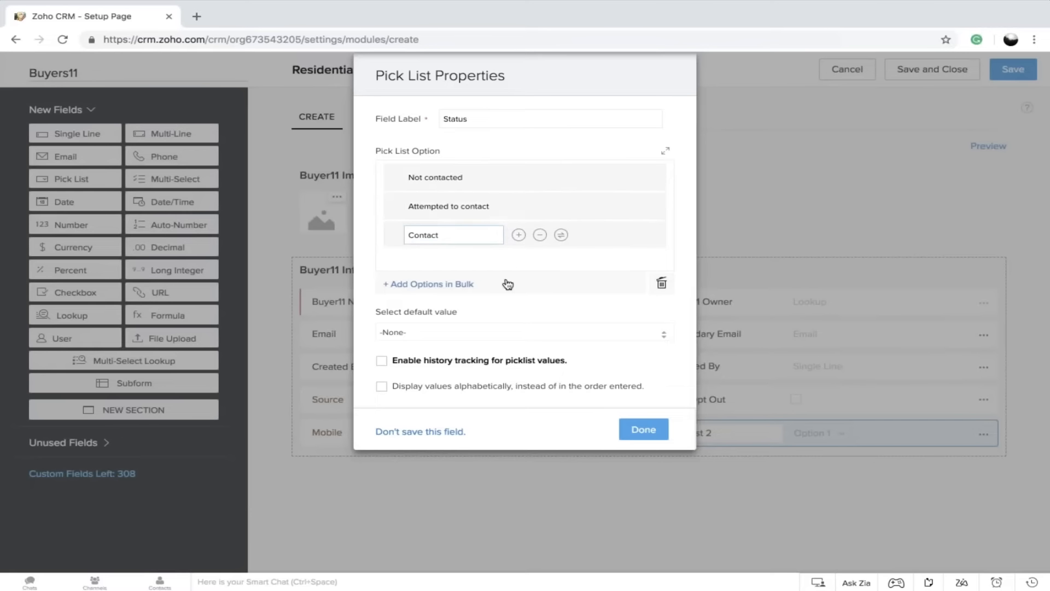
pyautogui.scroll(-1, 497, 256)
pyautogui.scroll(-1, 498, 256)
pyautogui.click(631, 430)
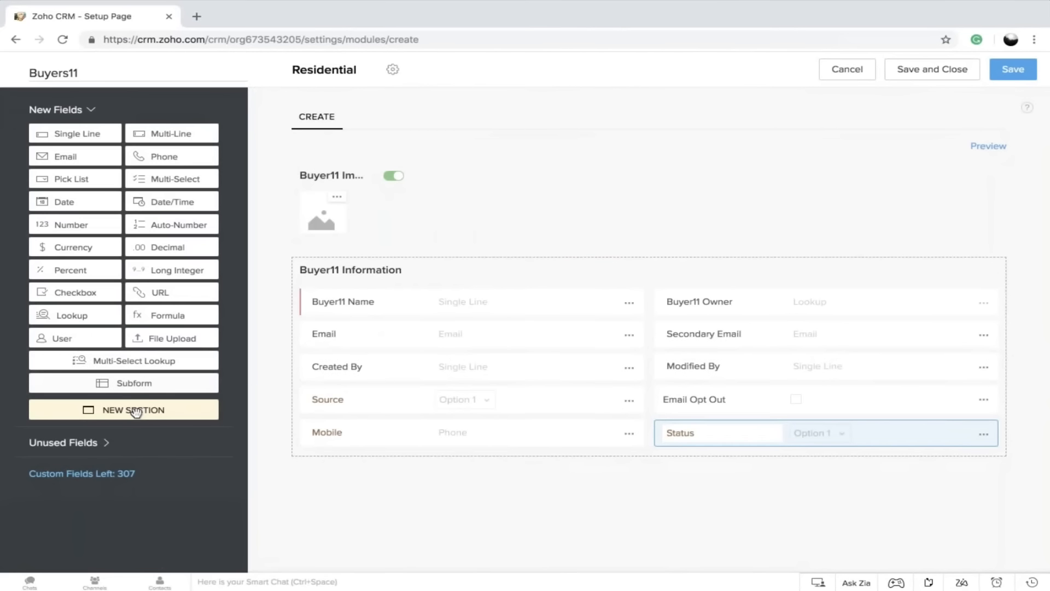
# Add a new section named Property Details below the Buyer11 Information section
pyautogui.moveTo(143, 405); pyautogui.dragTo(391, 403)
pyautogui.write('Pr')
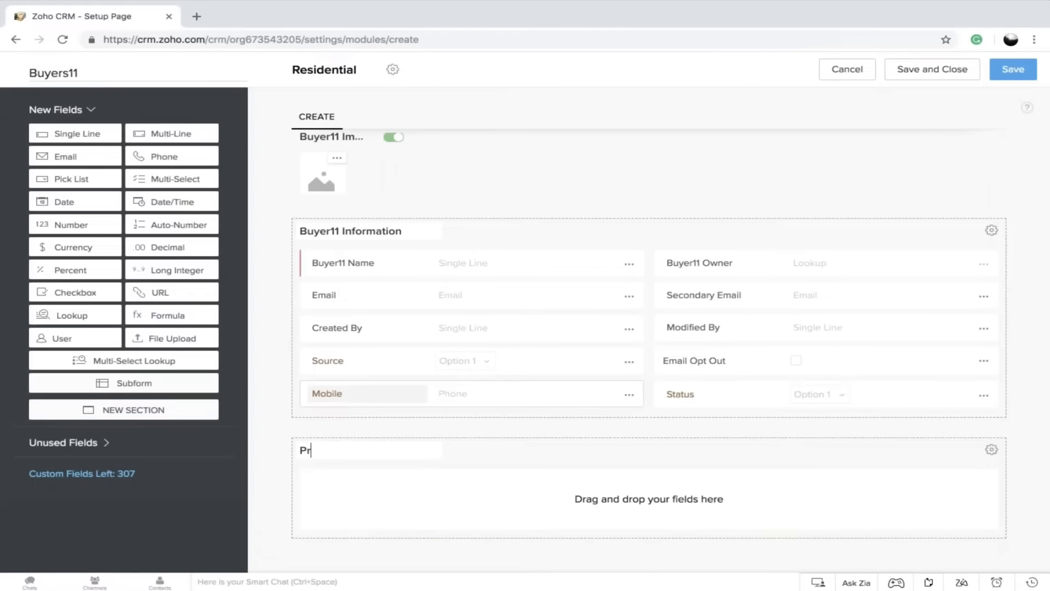
pyautogui.press('BackSpace')
pyautogui.write('rp')
pyautogui.press('BackSpace')
pyautogui.write('operty')
pyautogui.write(' etails')
pyautogui.press('Left')
pyautogui.press('Left')
pyautogui.write('D')
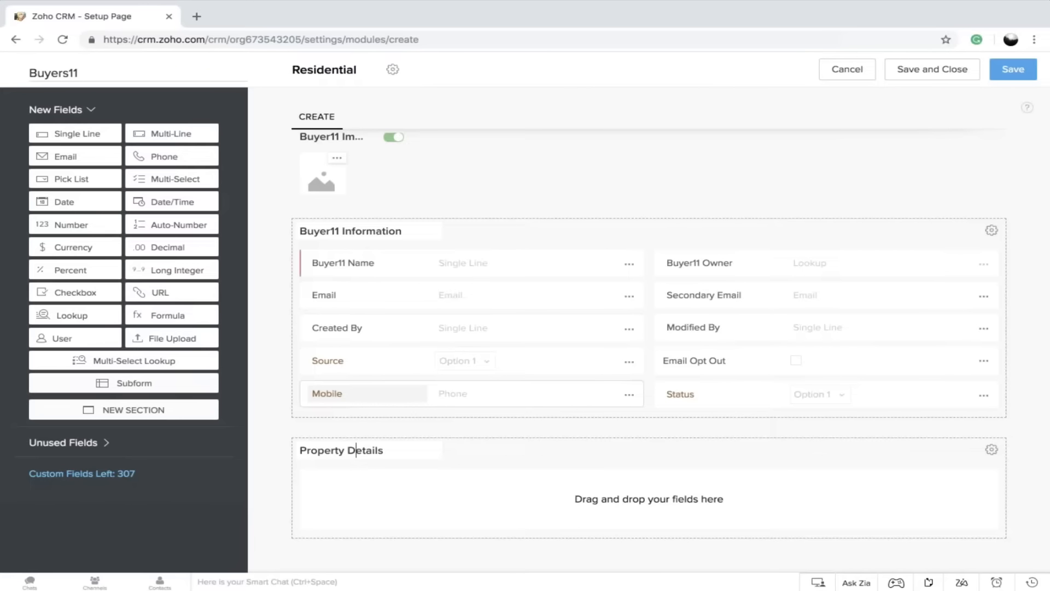
pyautogui.click(384, 481)
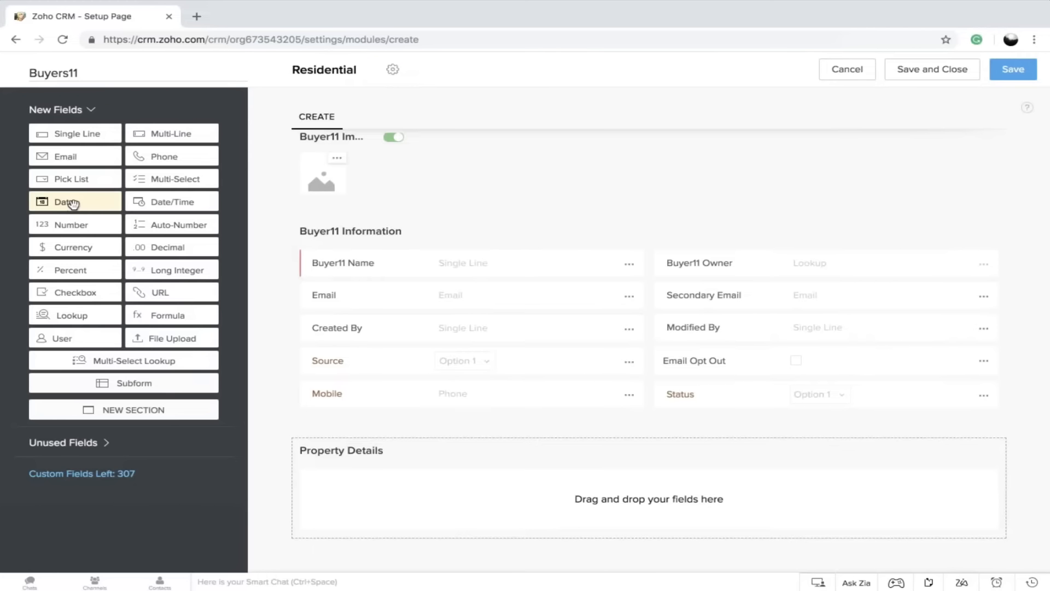
# Add a Date field labelled Date of visit to the Property Details section
pyautogui.moveTo(71, 204); pyautogui.dragTo(359, 477)
pyautogui.click(359, 477)
pyautogui.press('BackSpace')
pyautogui.press('BackSpace')
pyautogui.write('of v')
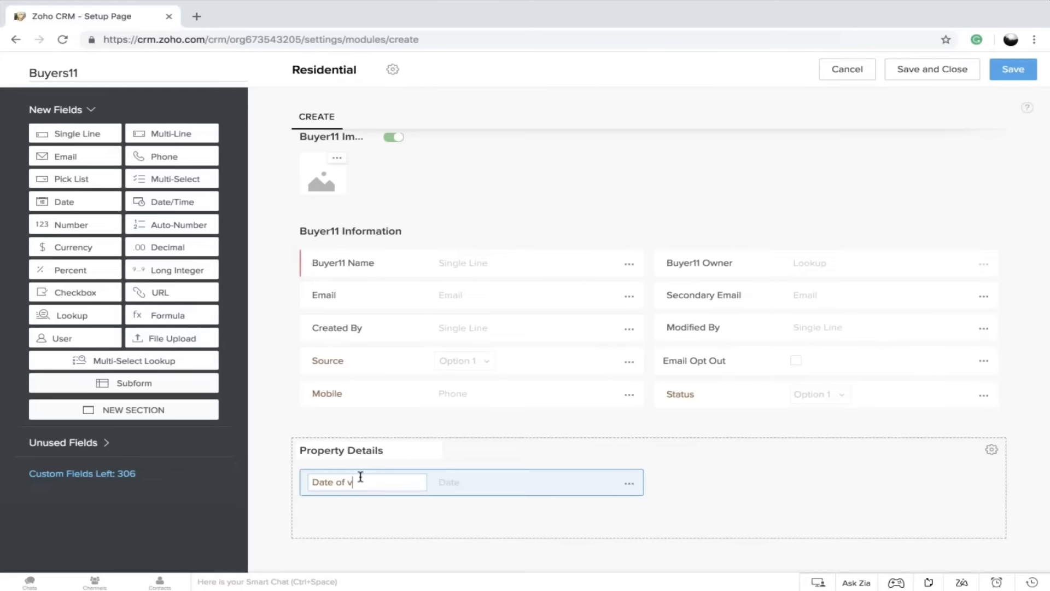
pyautogui.write('isit')
# Add a second Date field labelled Expected delivery beside Date of visit in the Property Details section
pyautogui.moveTo(61, 203); pyautogui.dragTo(722, 484)
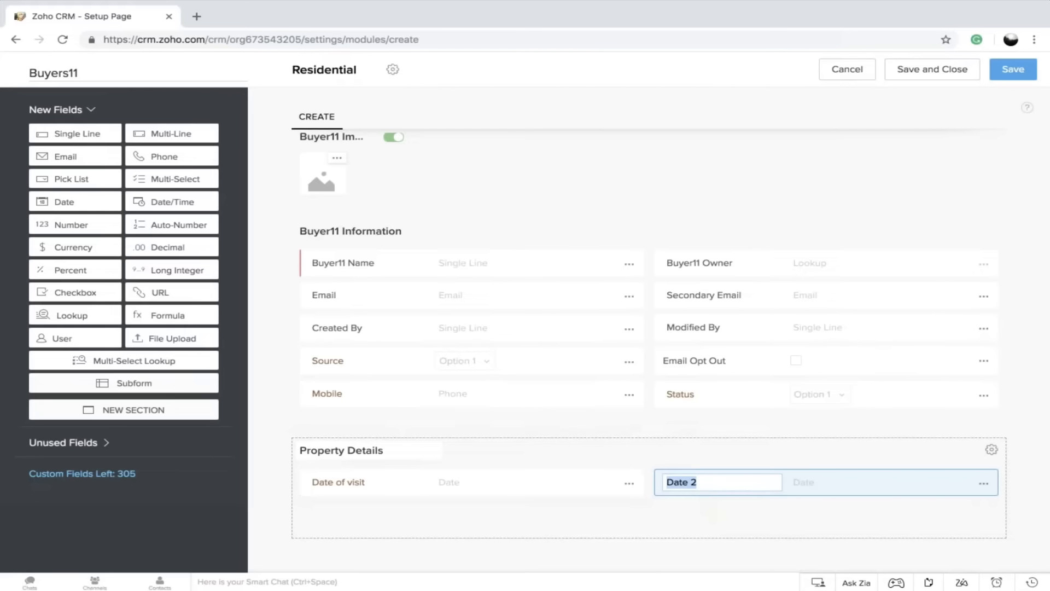
pyautogui.write('Expected de;l')
pyautogui.press('BackSpace')
pyautogui.write('livery')
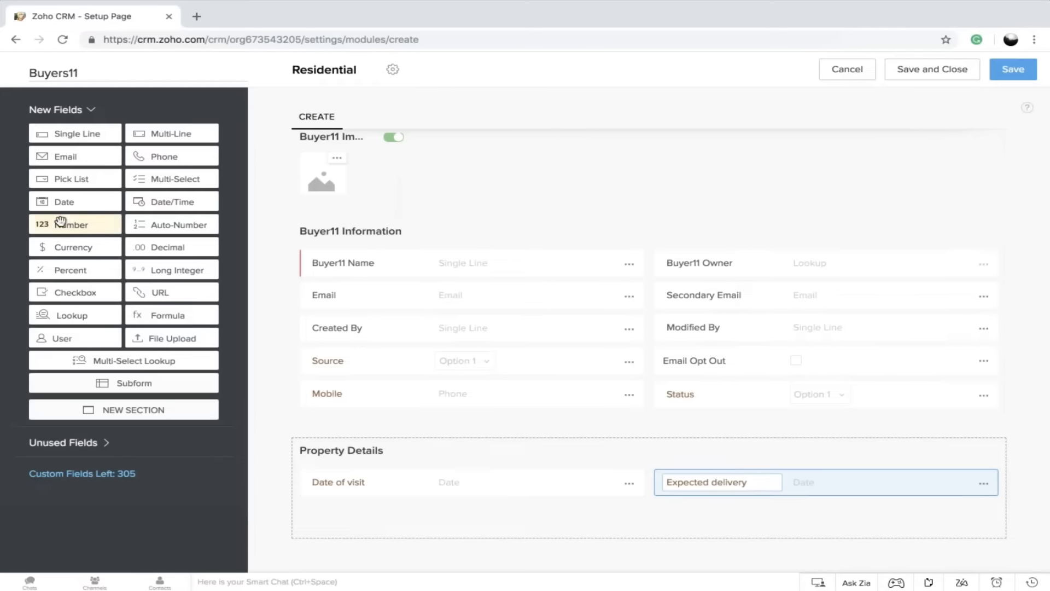
# Add a Currency field labelled Budget below Date of visit in the Property Details section and save it
pyautogui.moveTo(56, 201); pyautogui.dragTo(77, 306)
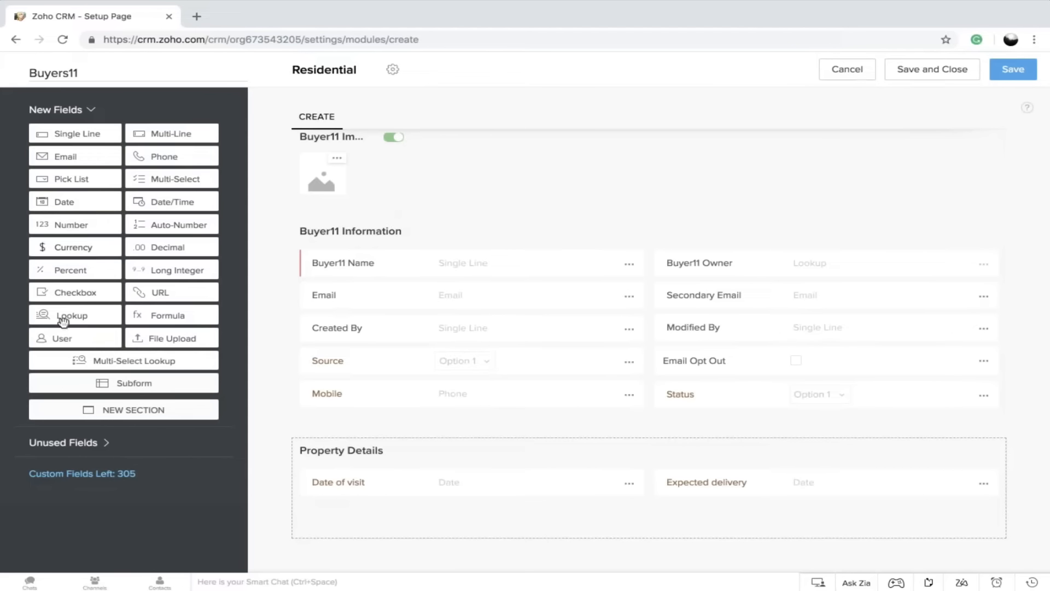
pyautogui.moveTo(71, 247); pyautogui.dragTo(350, 539)
pyautogui.moveTo(82, 247); pyautogui.dragTo(362, 513)
pyautogui.moveTo(72, 251); pyautogui.dragTo(346, 521)
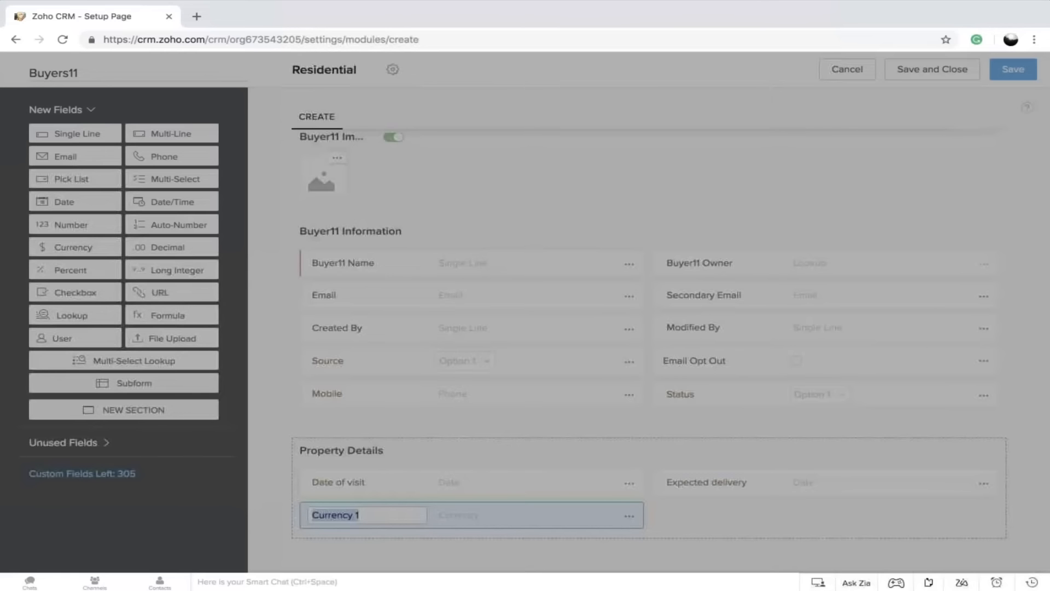
pyautogui.write('Bu')
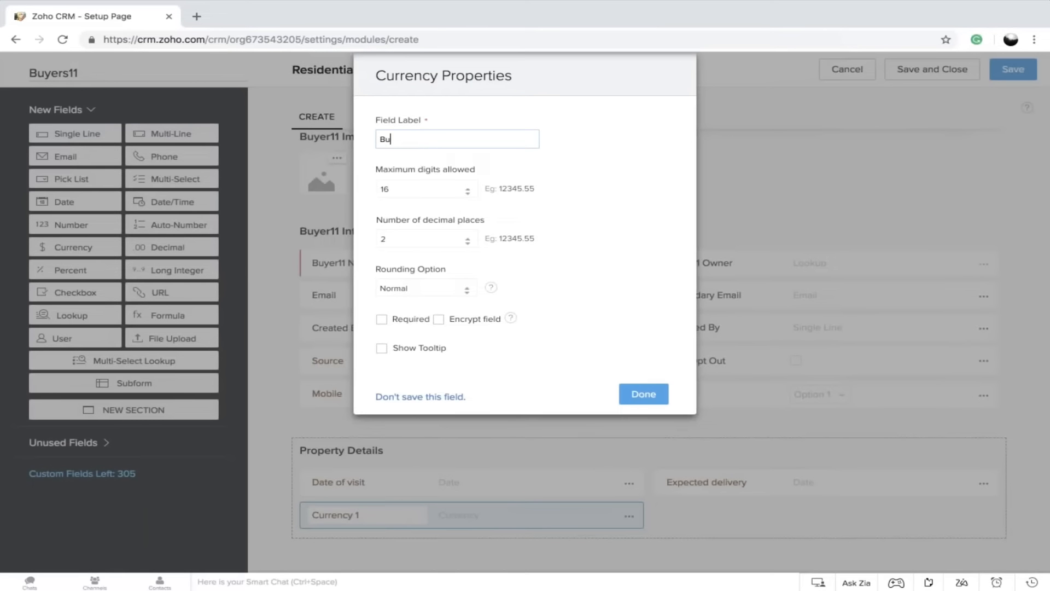
pyautogui.write('dget')
pyautogui.click(645, 400)
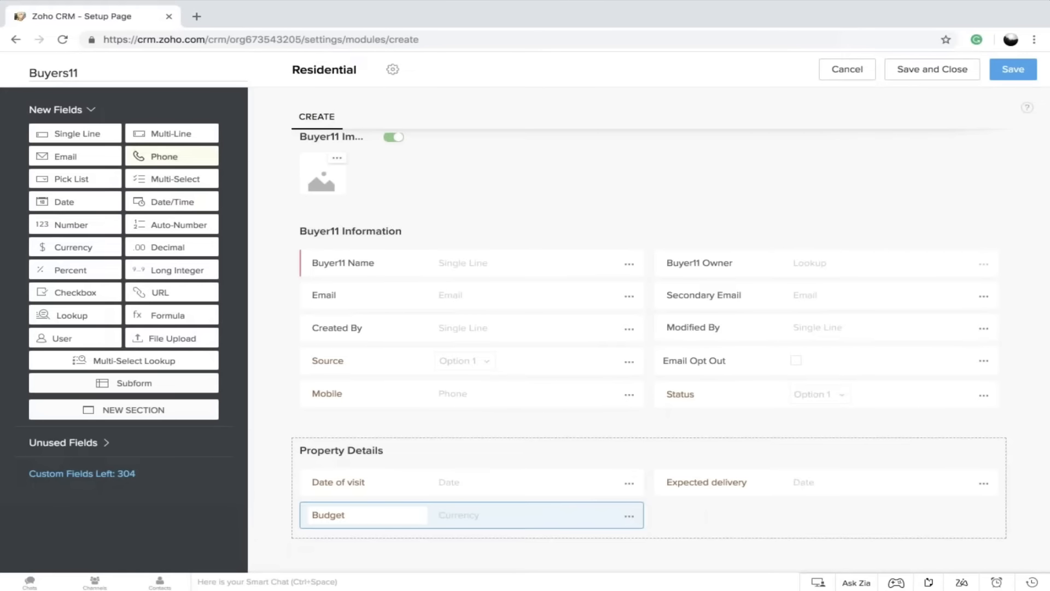
# Add a pick list field labelled Property below Expected delivery in the Property Details section
pyautogui.moveTo(82, 179); pyautogui.dragTo(711, 544)
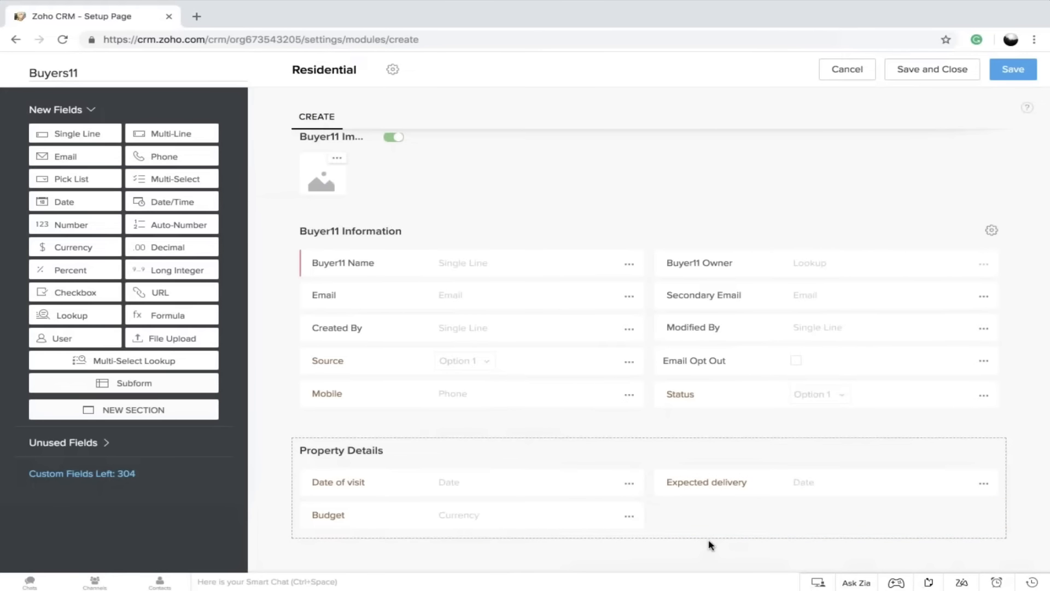
pyautogui.moveTo(77, 178); pyautogui.dragTo(711, 553)
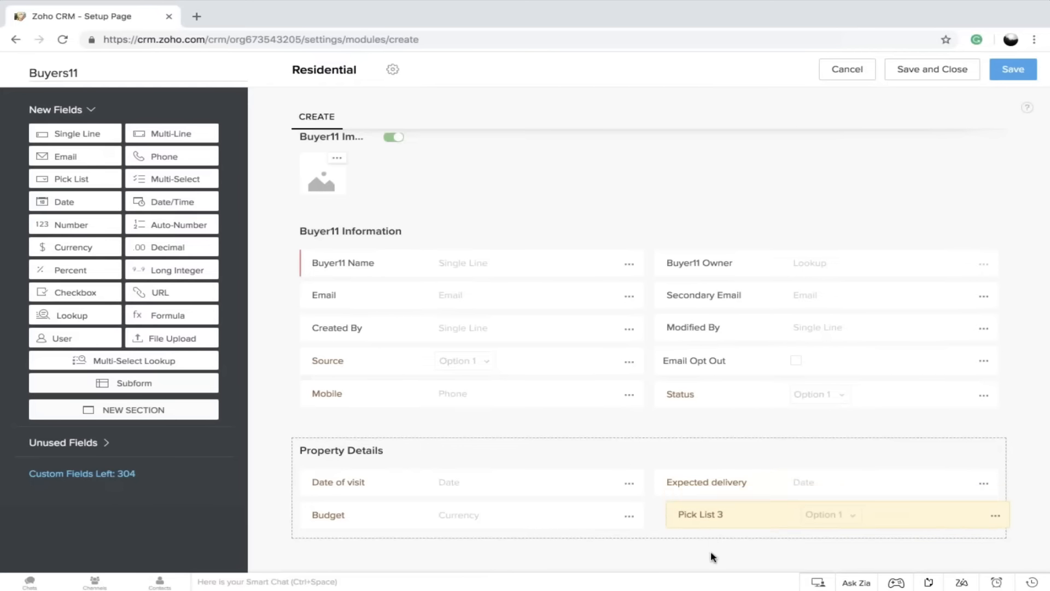
pyautogui.click(705, 512)
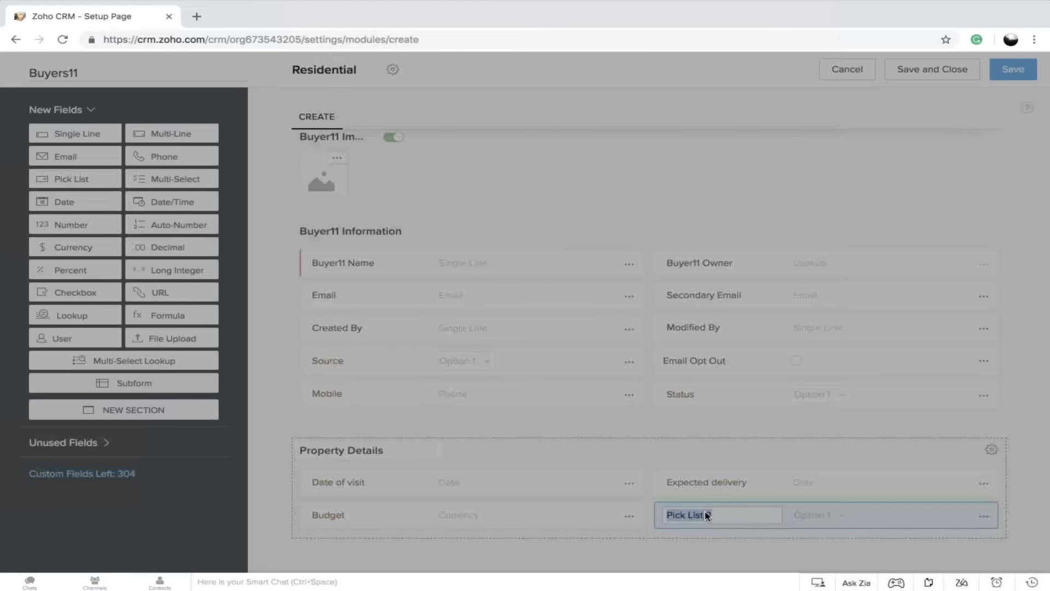
pyautogui.write('Pro')
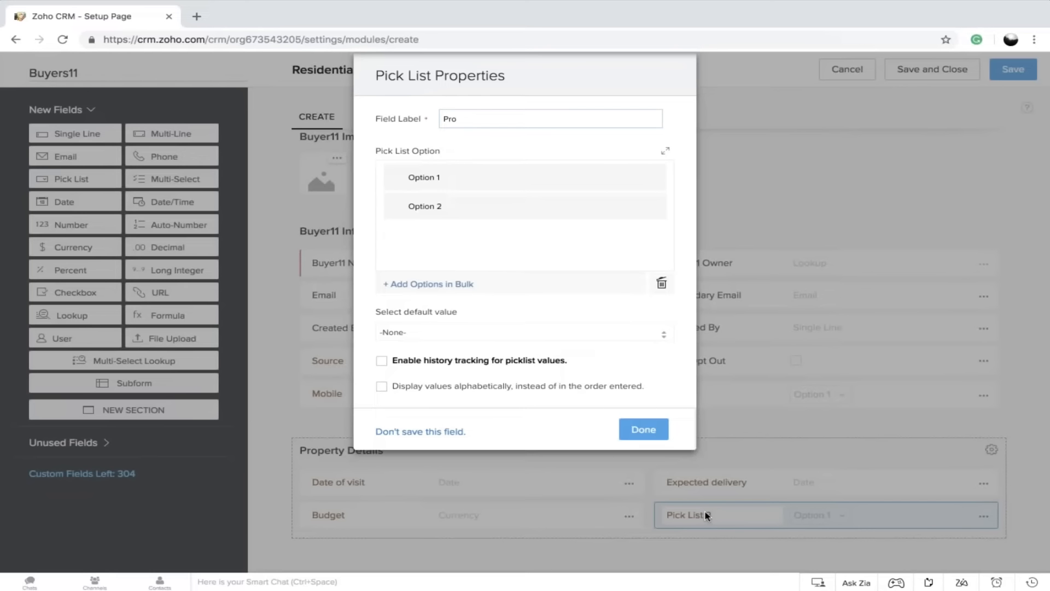
pyautogui.write('pwerty')
pyautogui.press('BackSpace')
pyautogui.press('BackSpace')
pyautogui.press('BackSpace')
pyautogui.write('erty in')
pyautogui.press('BackSpace')
# Define the Property pick list's options as Villas, Duplex and Penthouse, and save the field
pyautogui.click(446, 176)
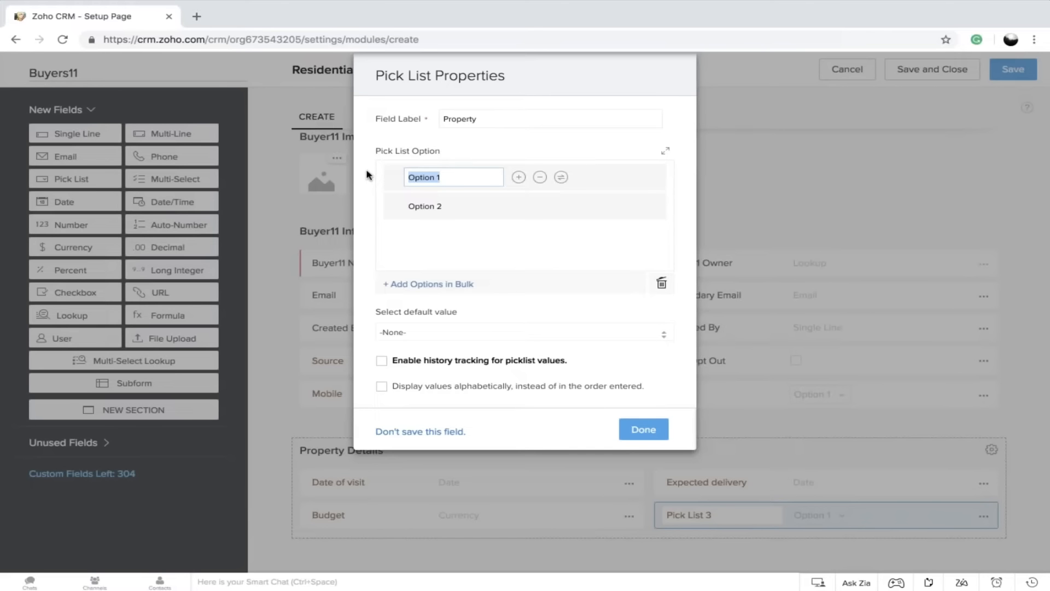
pyautogui.write('Villa')
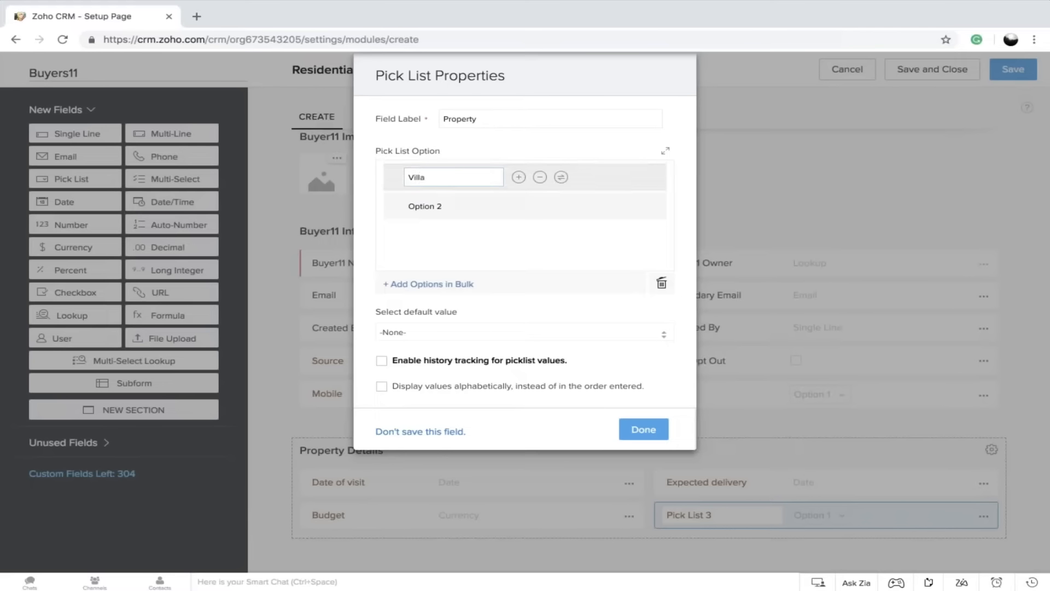
pyautogui.write('s')
pyautogui.click(425, 206)
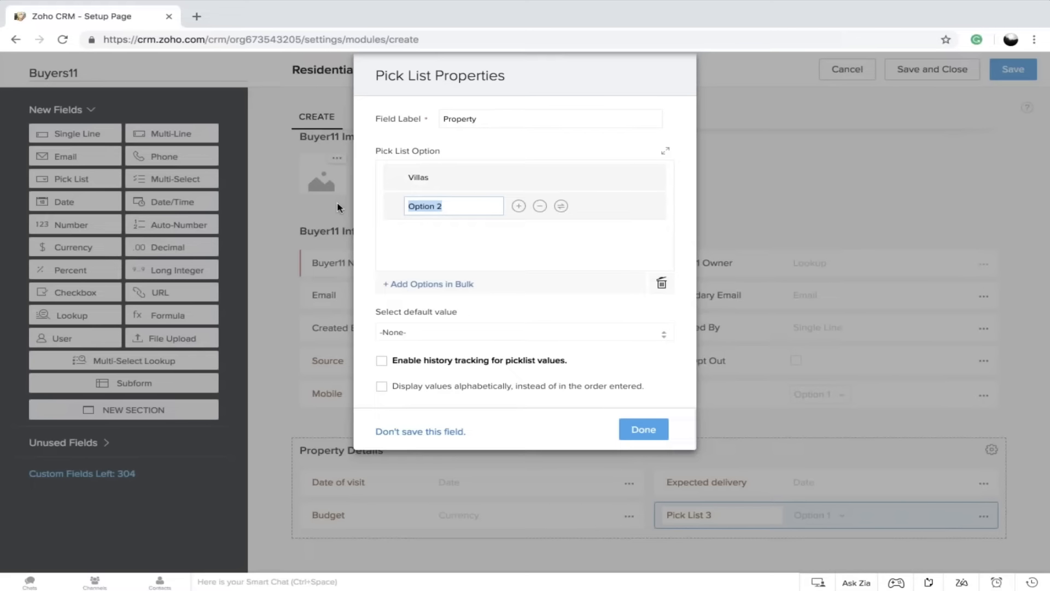
pyautogui.write('Duplex')
pyautogui.click(521, 206)
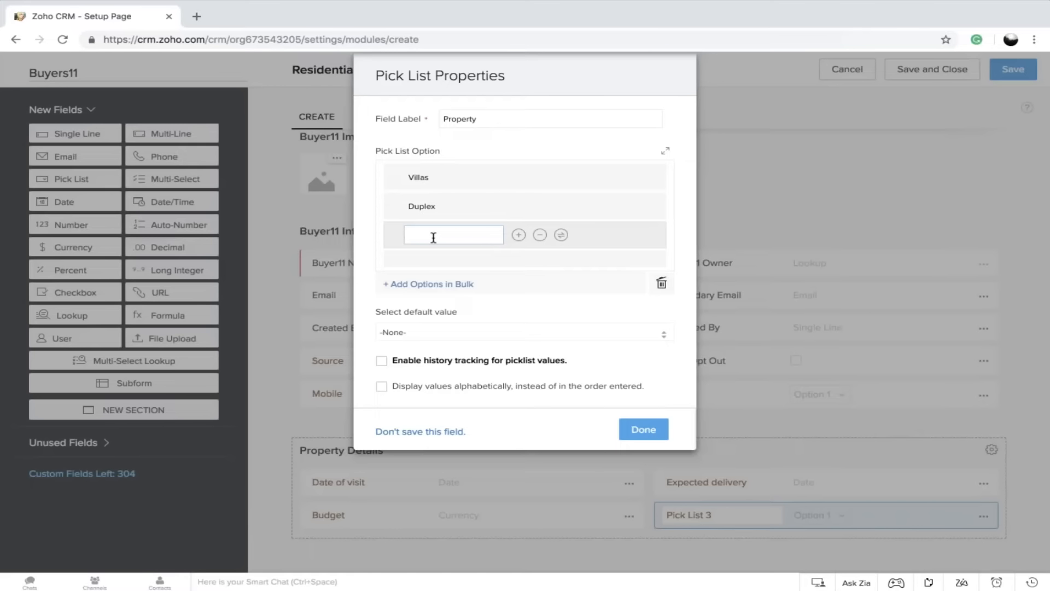
pyautogui.write('T')
pyautogui.write('Penthous')
pyautogui.write('e')
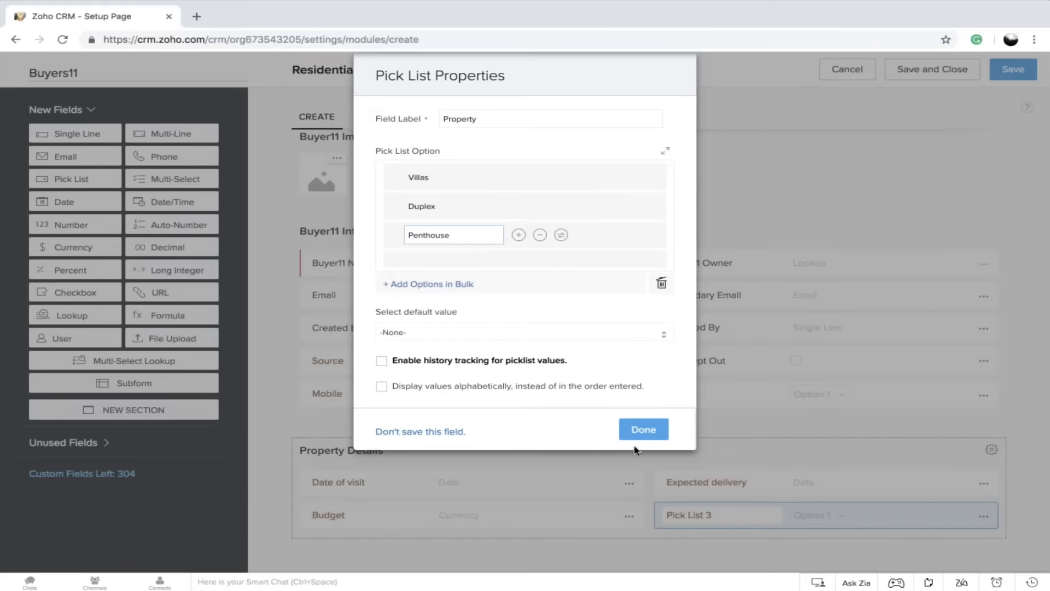
pyautogui.click(644, 430)
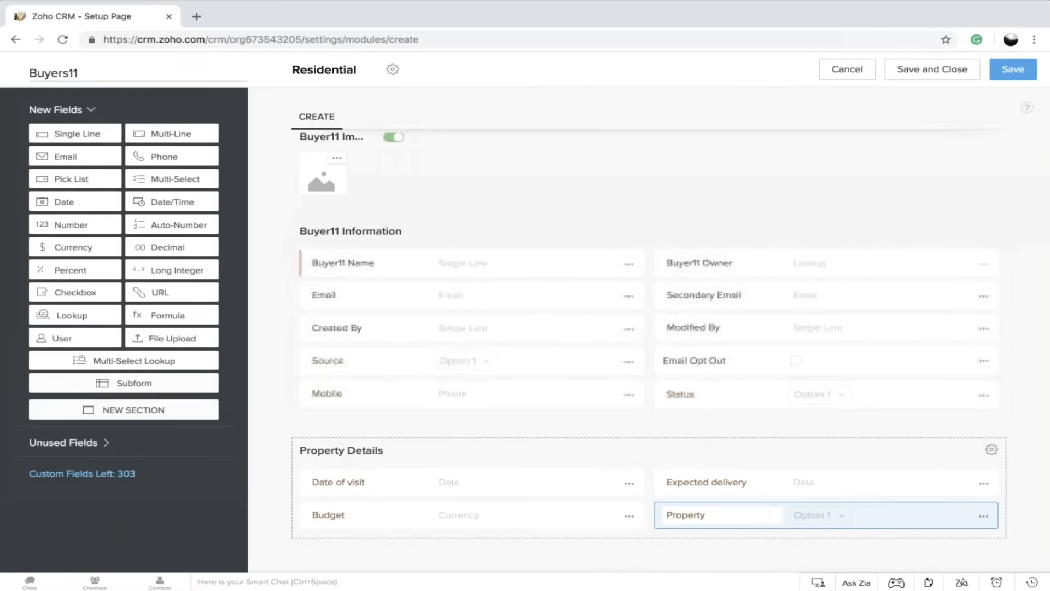
# Add a Multi-Line field labelled Address between Date of visit and Budget in the Property Details section
pyautogui.moveTo(149, 133); pyautogui.dragTo(337, 527)
pyautogui.write('A')
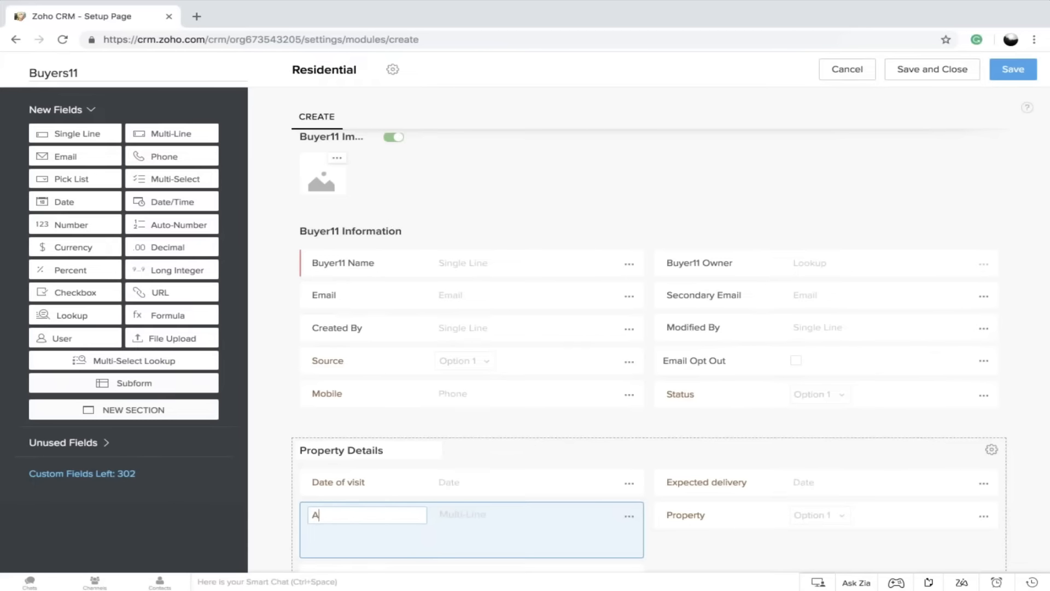
pyautogui.write('ddress')
pyautogui.click(693, 545)
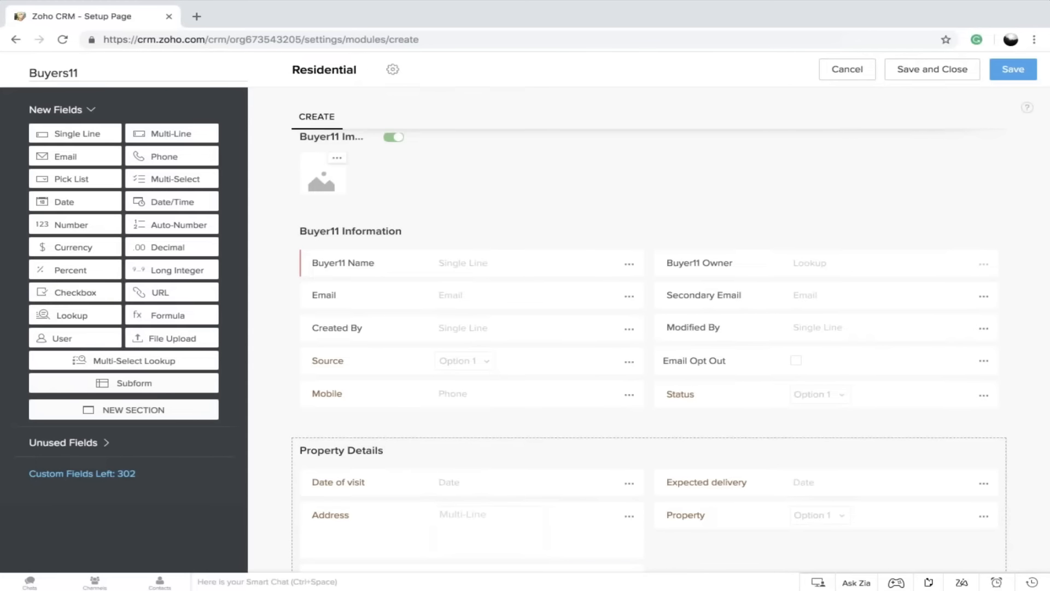
pyautogui.scroll(-1, 444, 417)
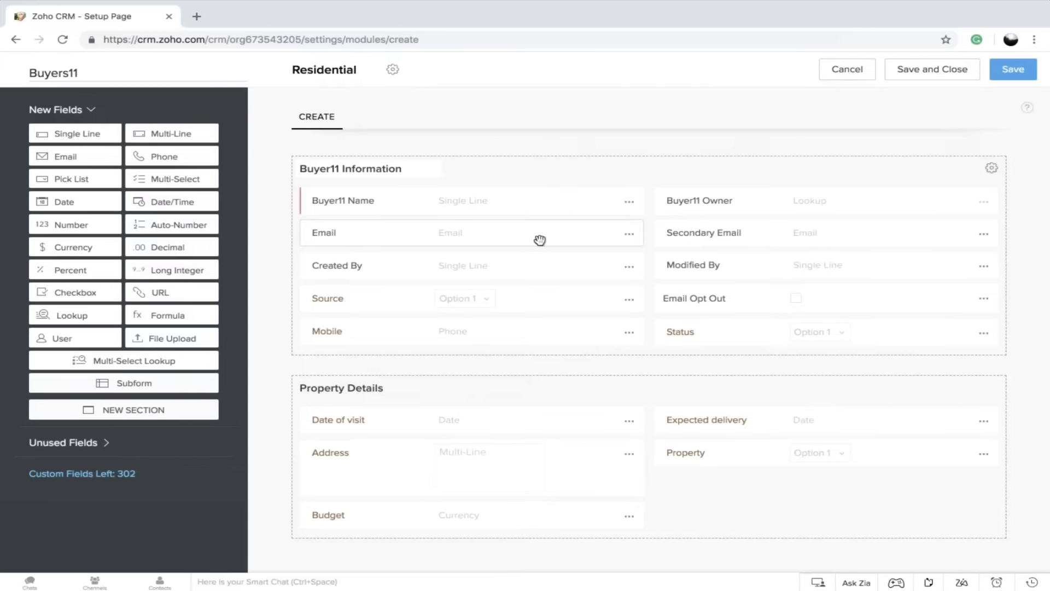
# Mark the Mobile and Email fields in the Buyer11 Information section as required
pyautogui.click(629, 332)
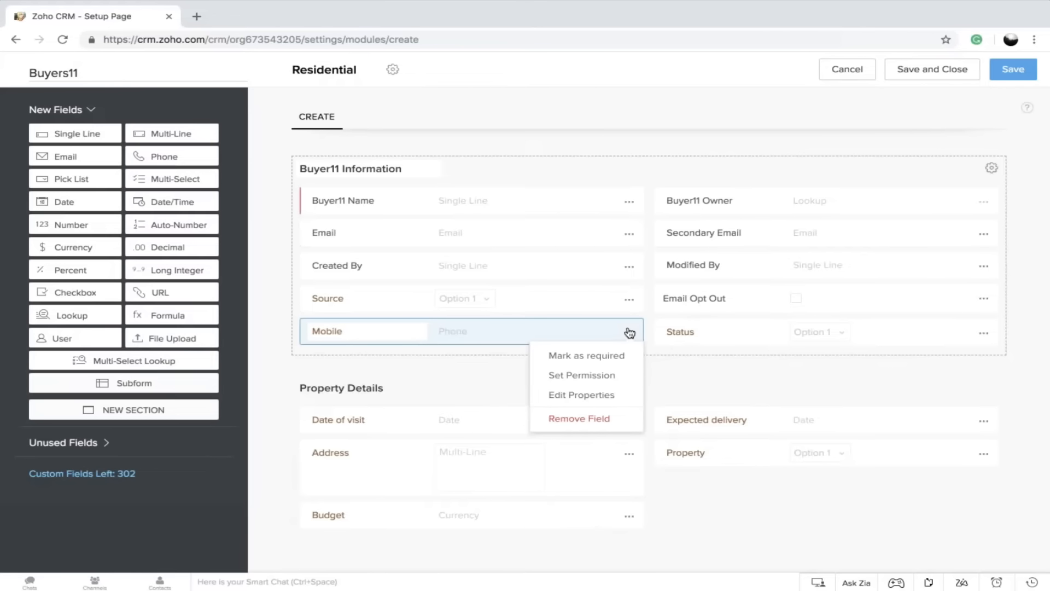
pyautogui.click(618, 359)
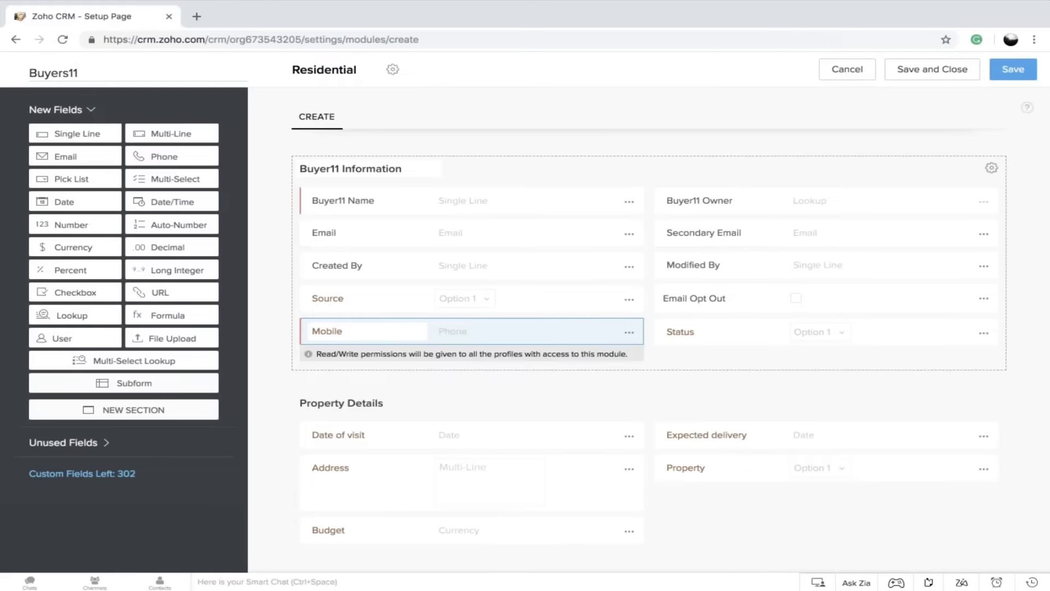
pyautogui.click(629, 234)
pyautogui.click(602, 257)
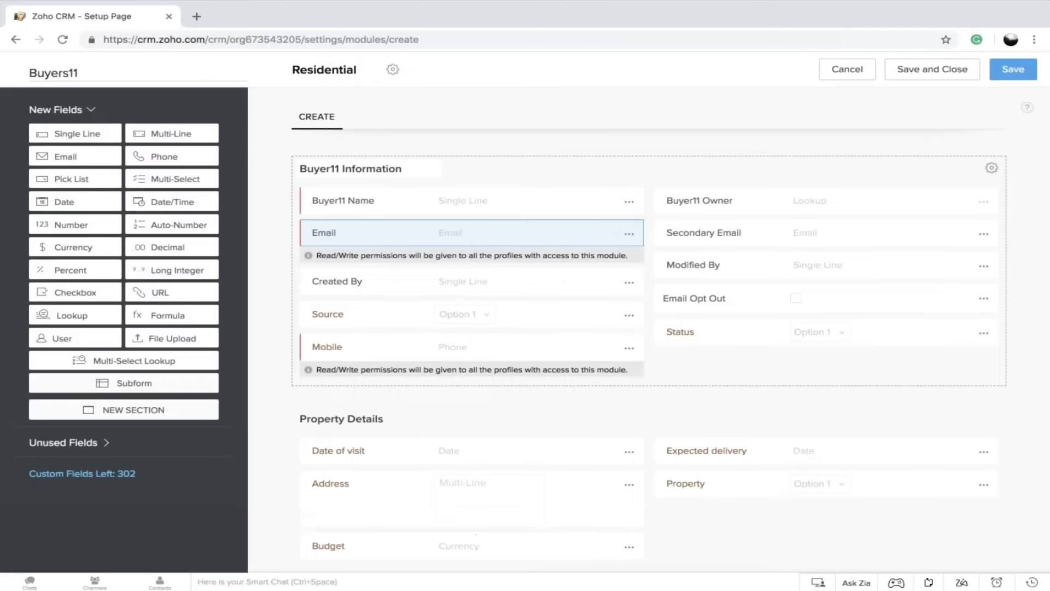
# Disallow duplicate values in the Email field, and save and close the Residential layout with permission for the Administrator profile
pyautogui.click(630, 234)
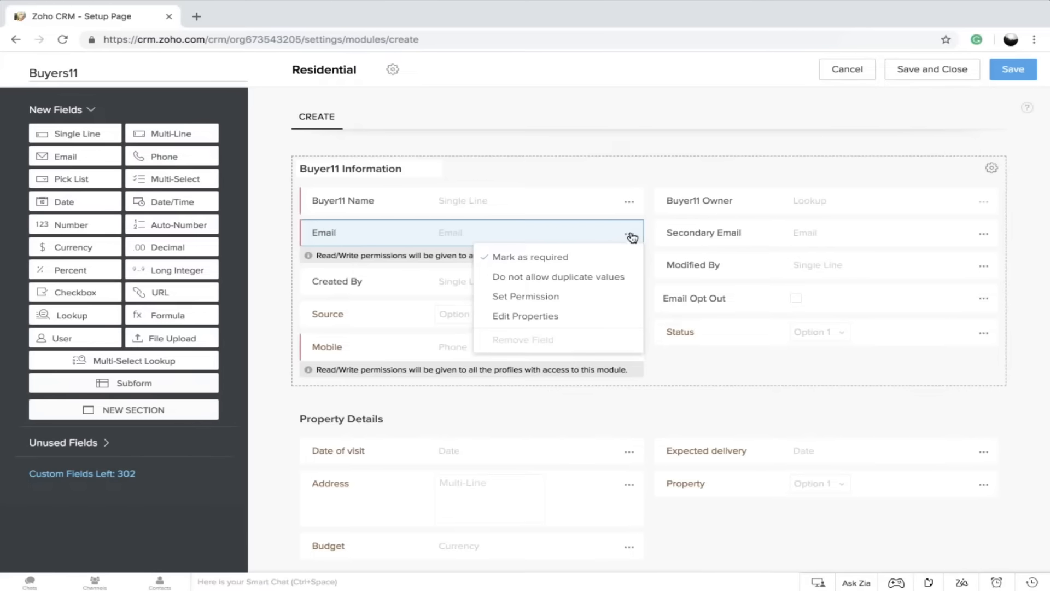
pyautogui.click(602, 283)
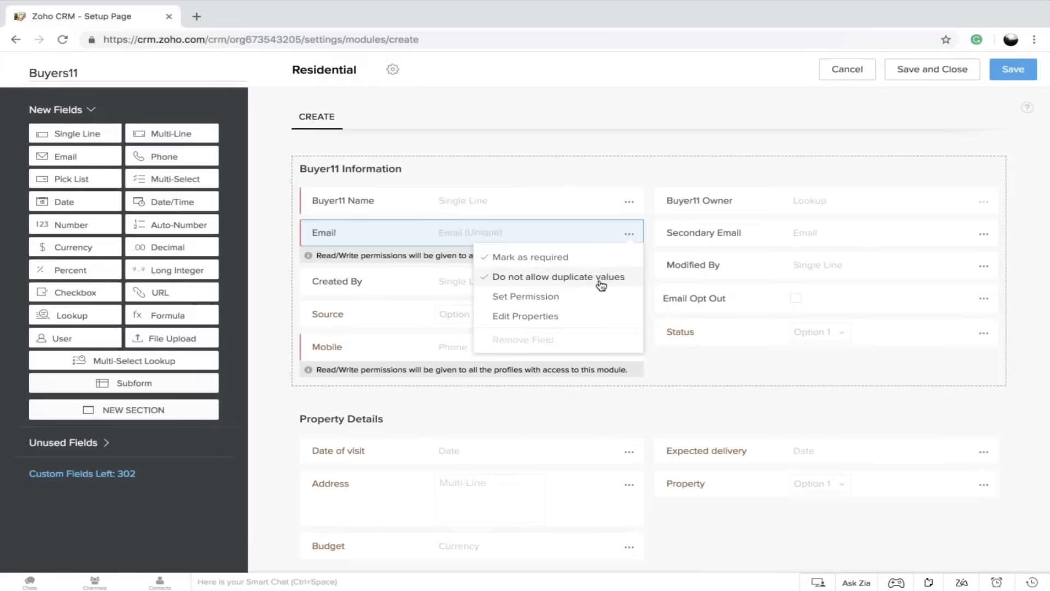
pyautogui.click(694, 391)
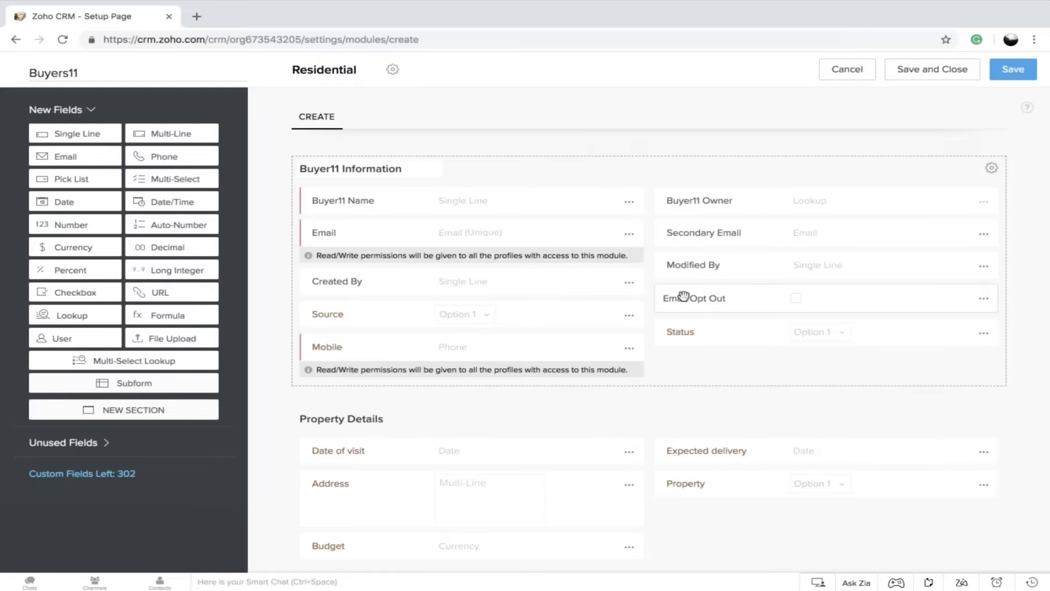
pyautogui.click(936, 72)
pyautogui.click(674, 207)
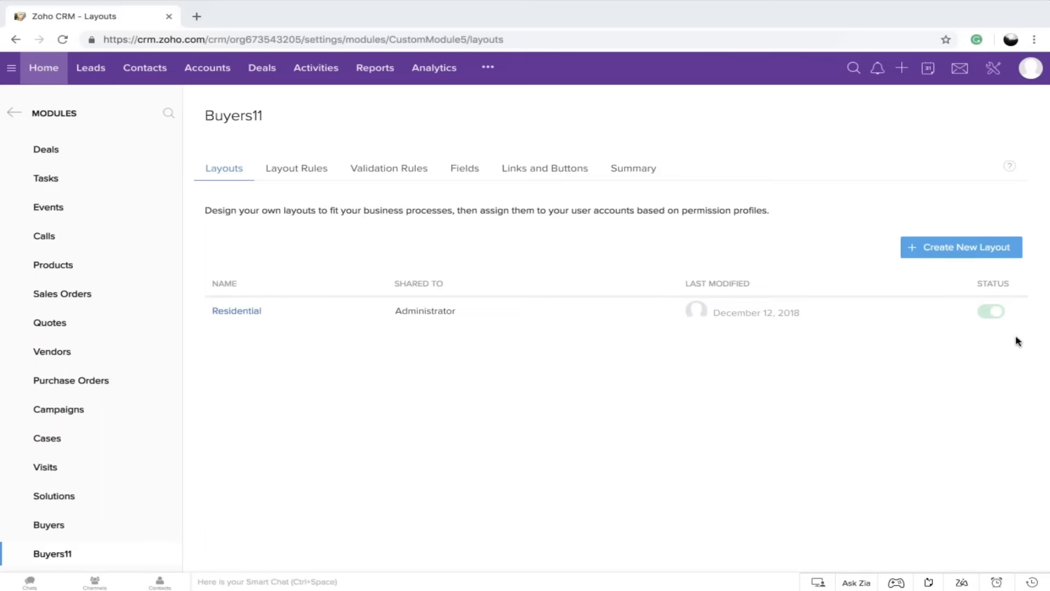
# Create a new layout for the Buyers11 module and name it Commercial
pyautogui.click(955, 250)
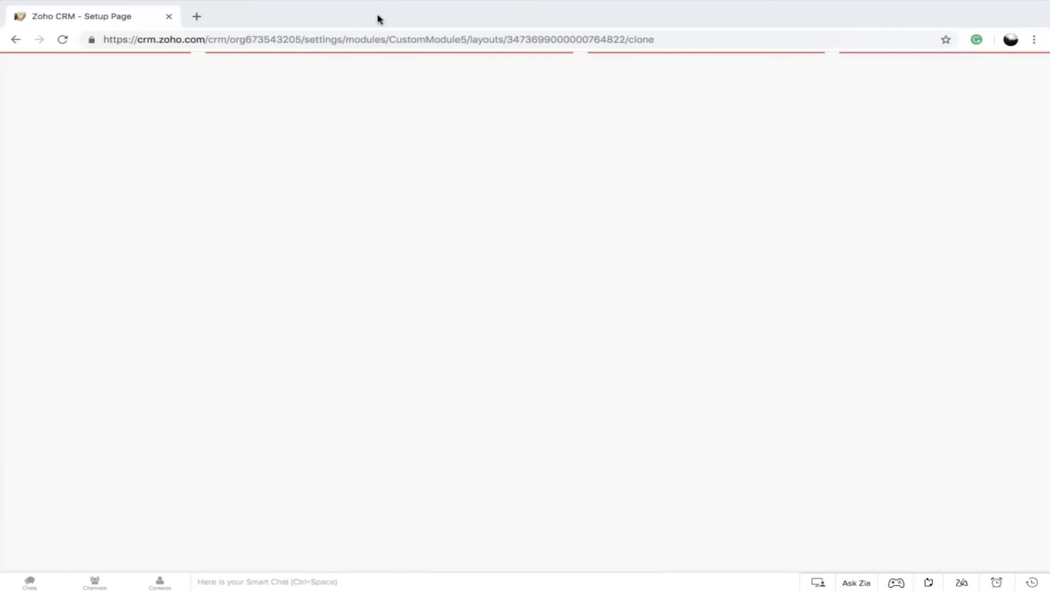
pyautogui.write('Coome')
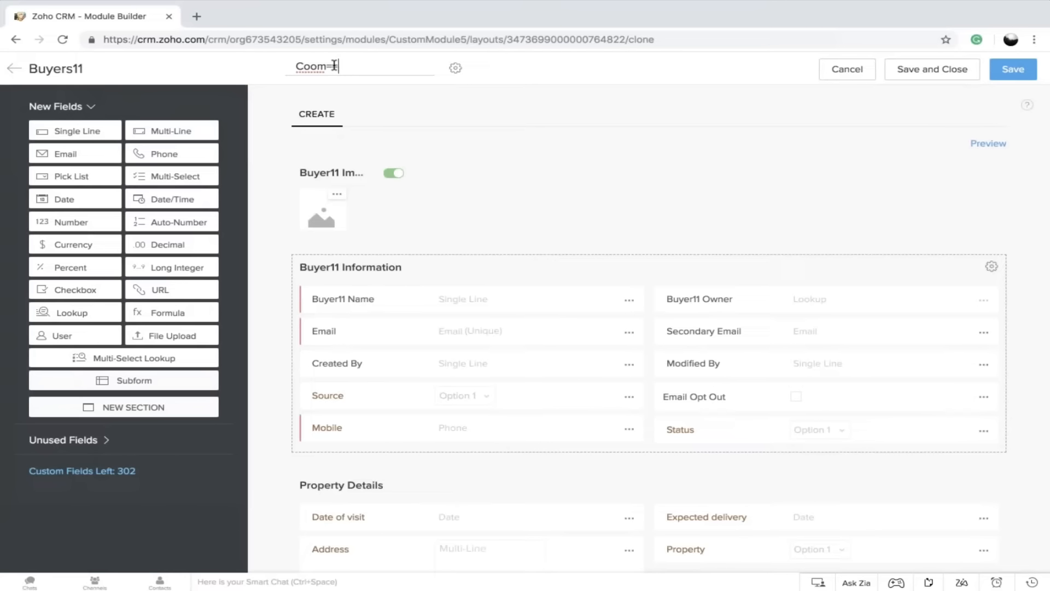
pyautogui.press('BackSpace')
pyautogui.press('BackSpace')
pyautogui.press('BackSpace')
pyautogui.write('mmercial')
# Save and close the Commercial layout, assigning its layout permission to the Administrator profile
pyautogui.scroll(-1, 564, 146)
pyautogui.scroll(-1, 564, 146)
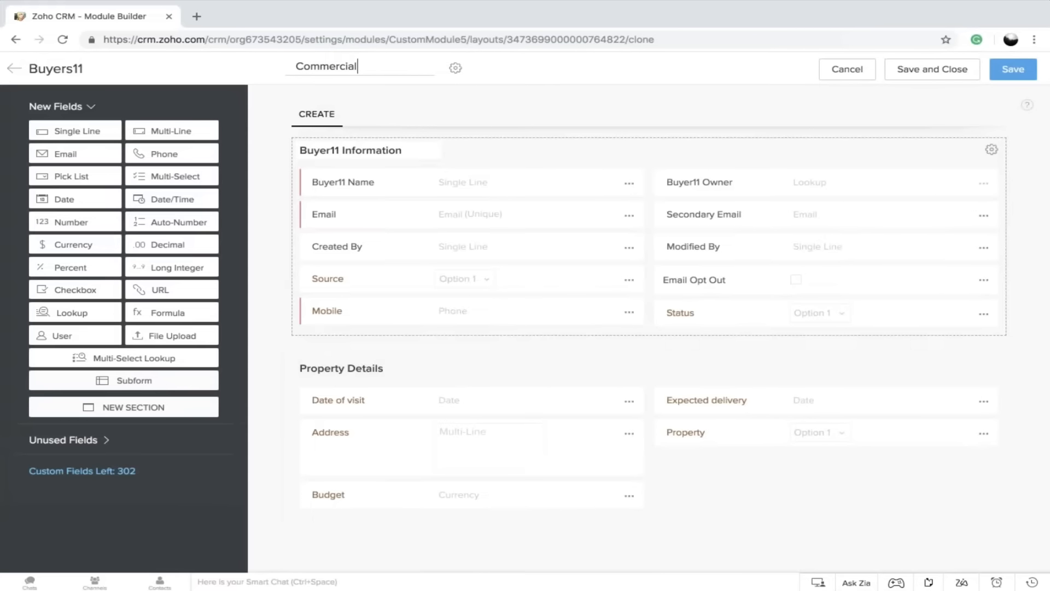
pyautogui.scroll(1, 649, 237)
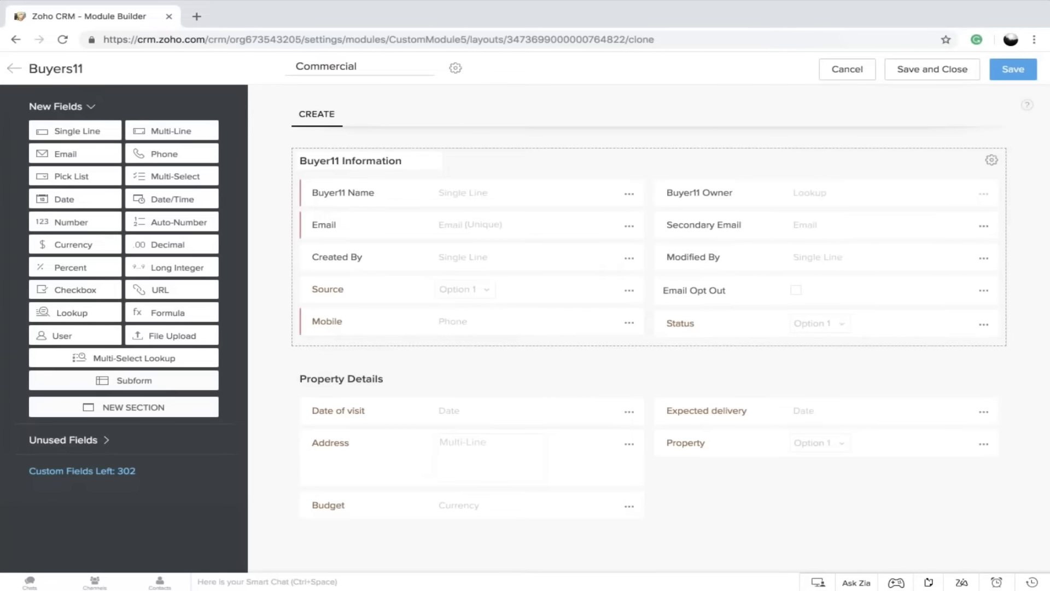
pyautogui.scroll(2, 649, 246)
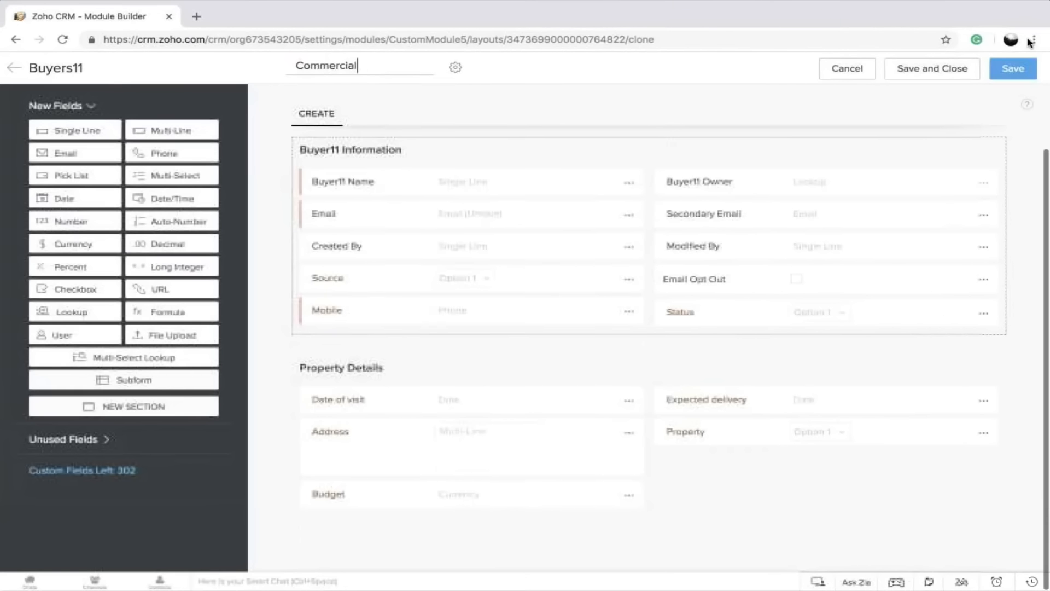
pyautogui.click(940, 68)
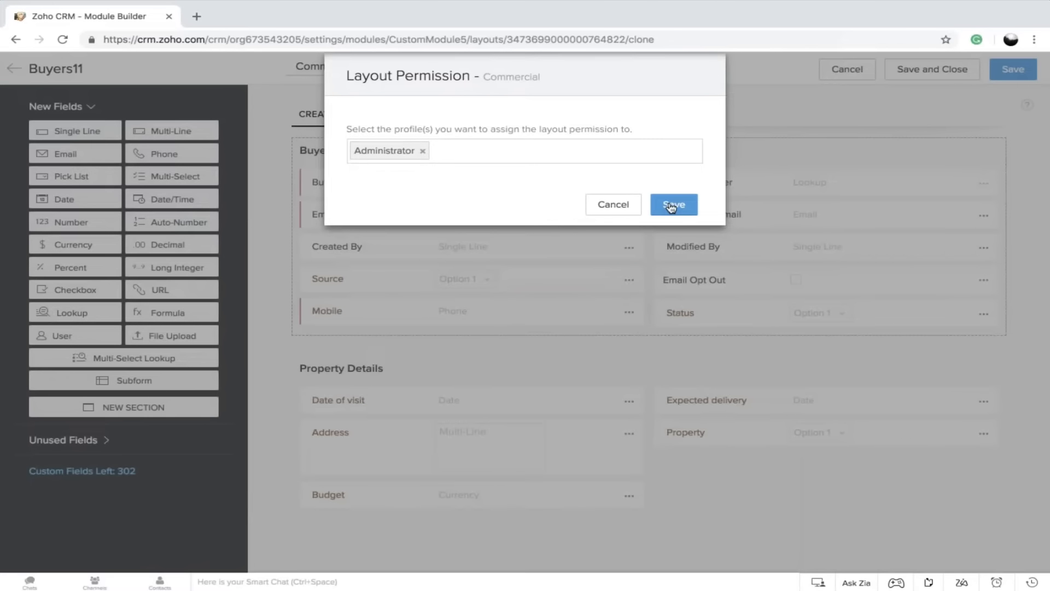
pyautogui.click(672, 206)
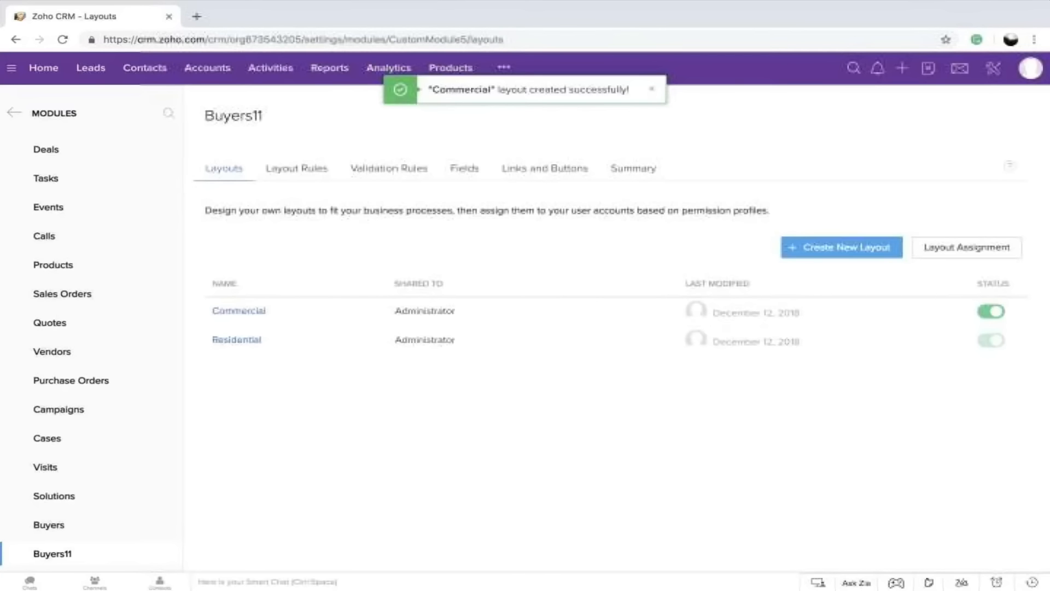
# Switch to the Buyers11 module and start creating a new Buyer11 record
pyautogui.click(504, 68)
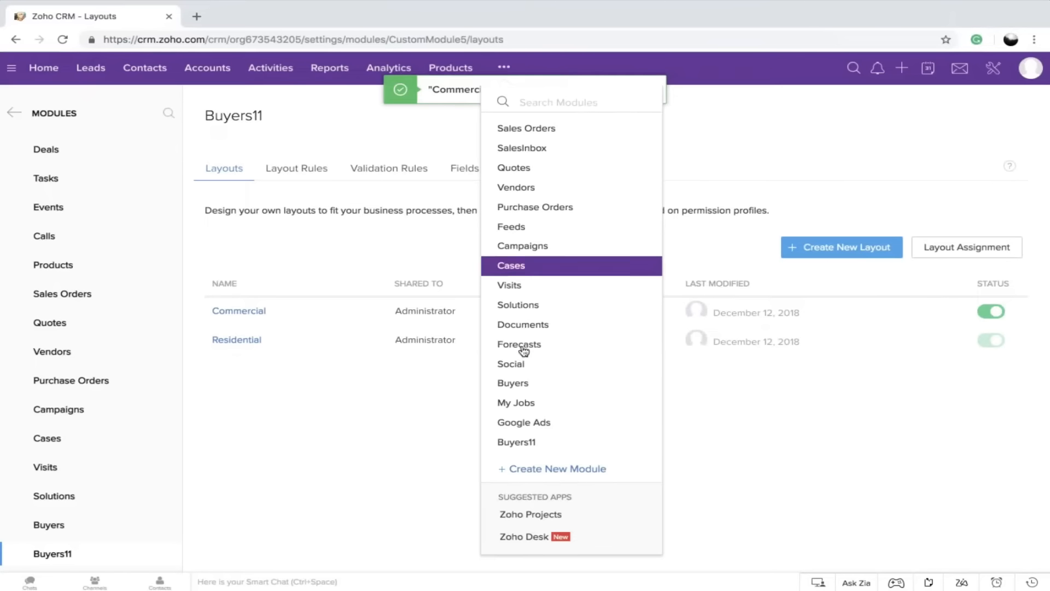
pyautogui.click(528, 441)
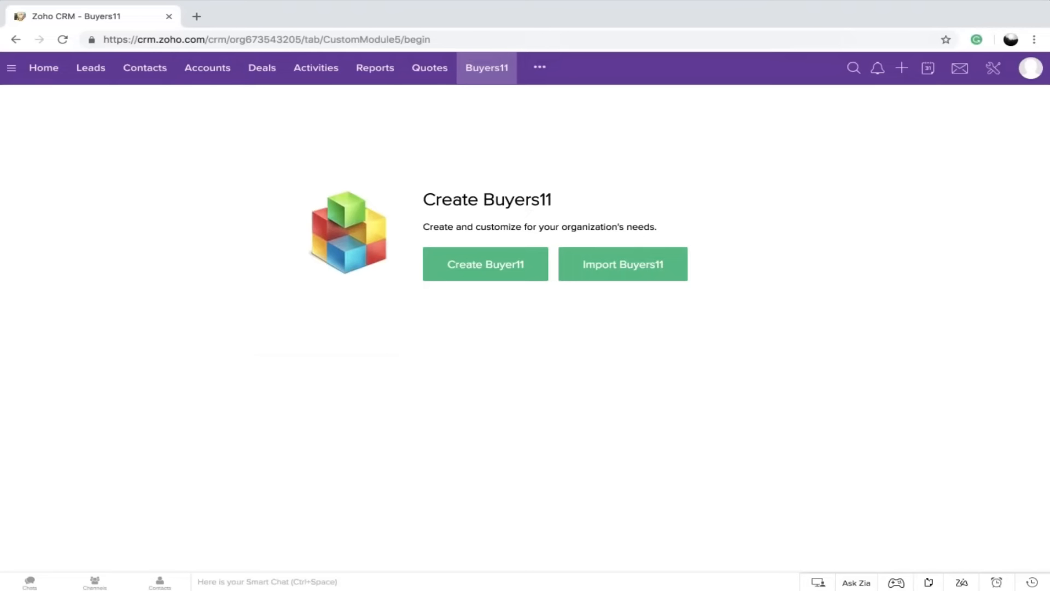
pyautogui.click(479, 268)
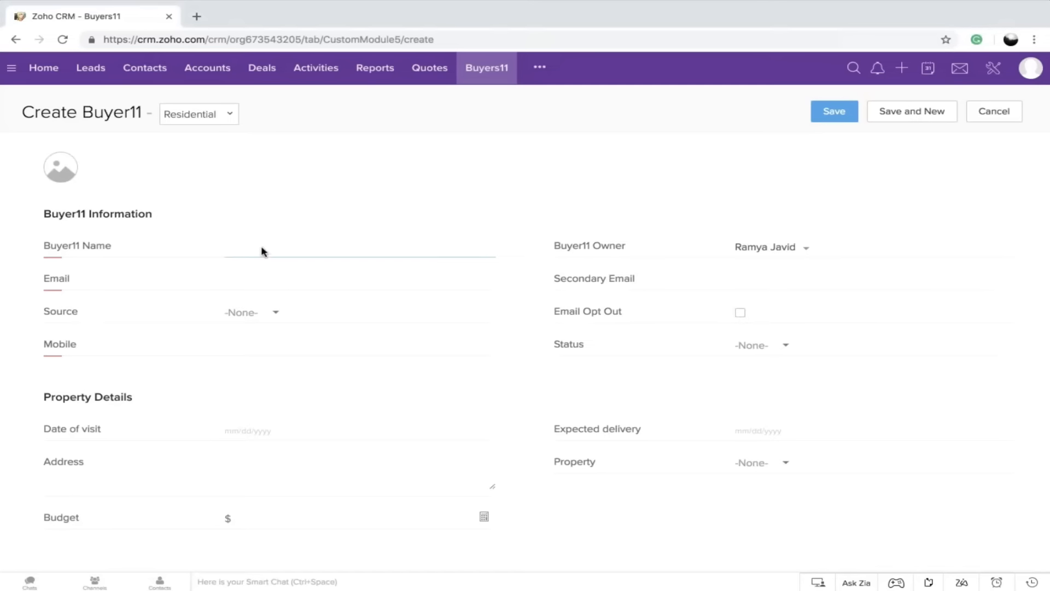
# Enter the first buyer's full name, email address and mobile number in the Residential record form
pyautogui.write('N')
pyautogui.press('BackSpace')
pyautogui.write('Ma')
pyautogui.press('BackSpace')
pyautogui.click(256, 278)
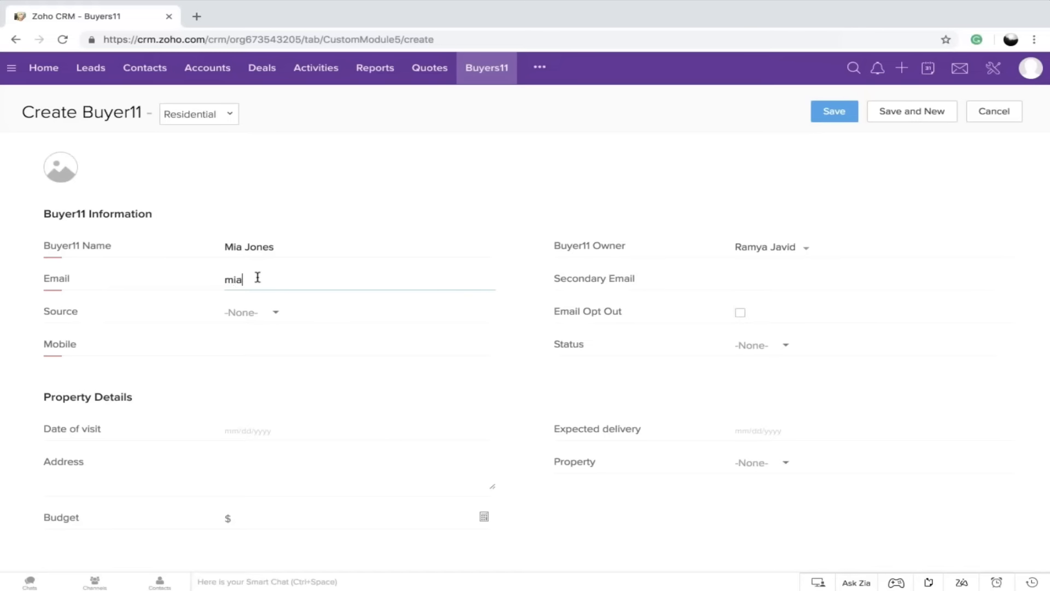
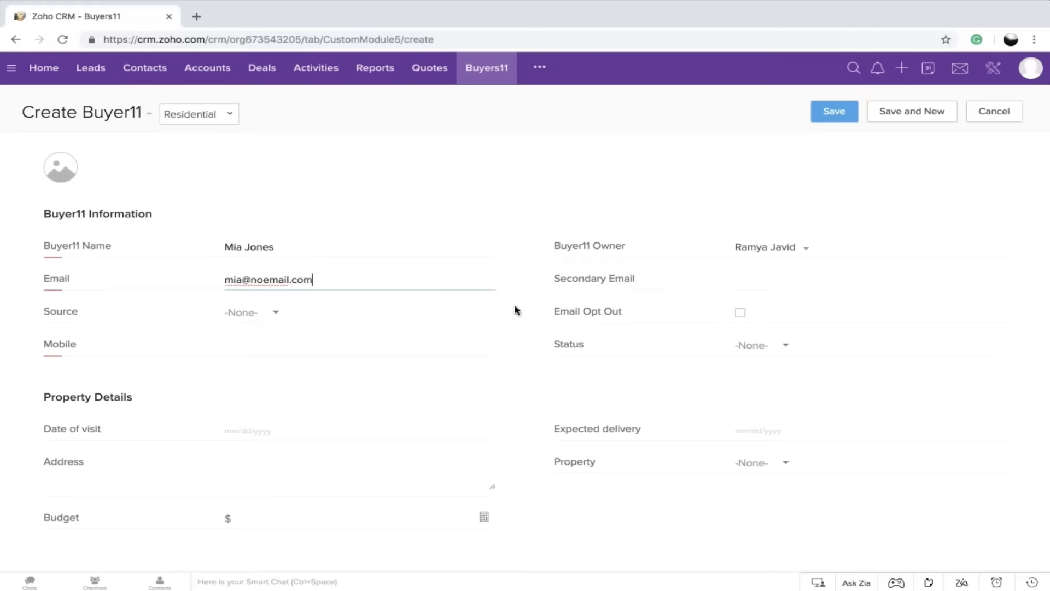
pyautogui.click(276, 350)
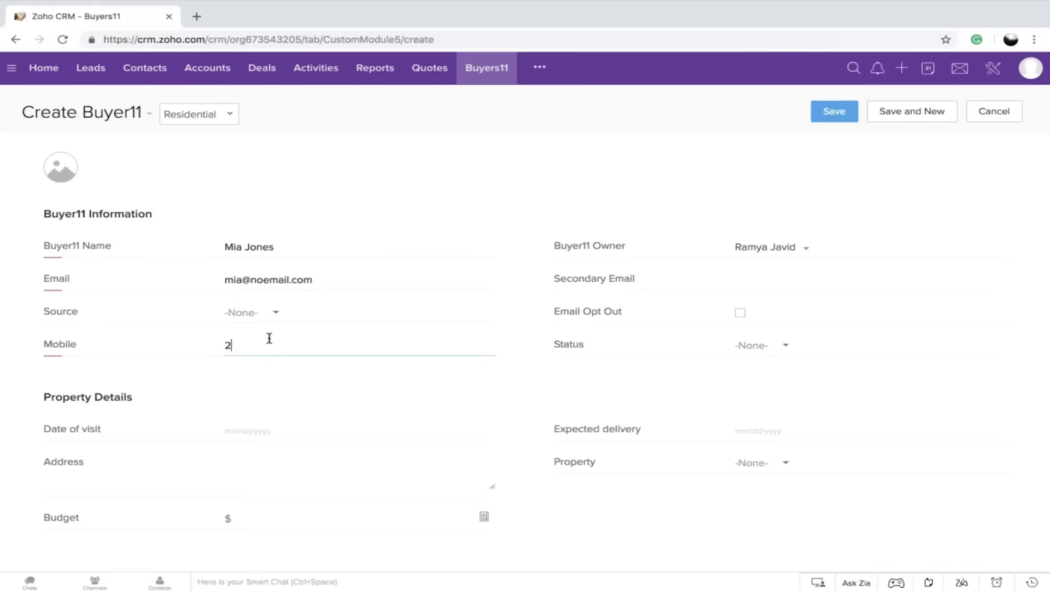
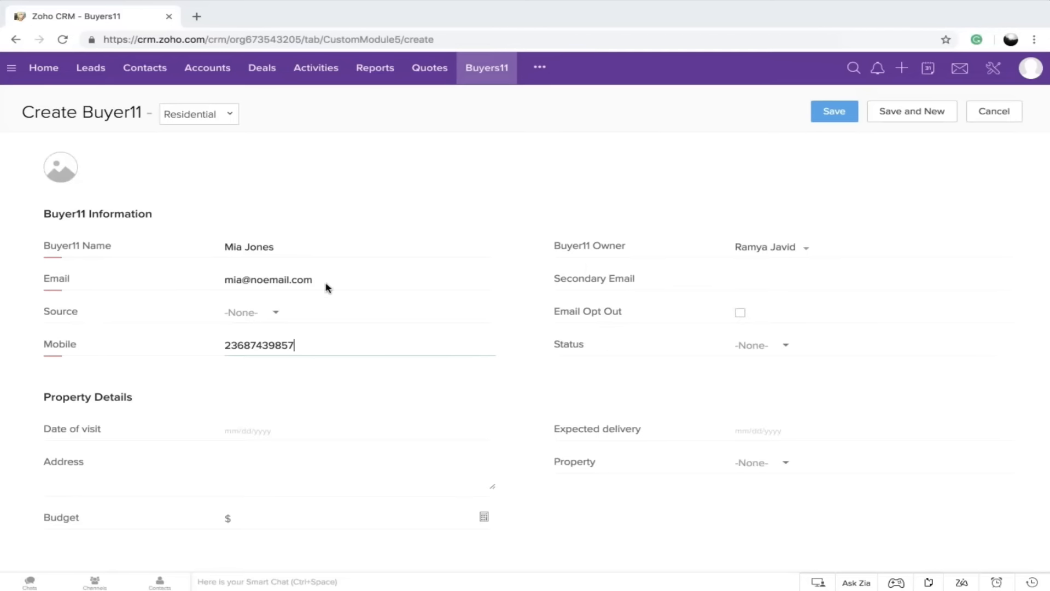
# Copy the first buyer's email address, then save the record and start another new one
pyautogui.moveTo(226, 282); pyautogui.dragTo(354, 275)
pyautogui.hotkey('ctrl', 'c')
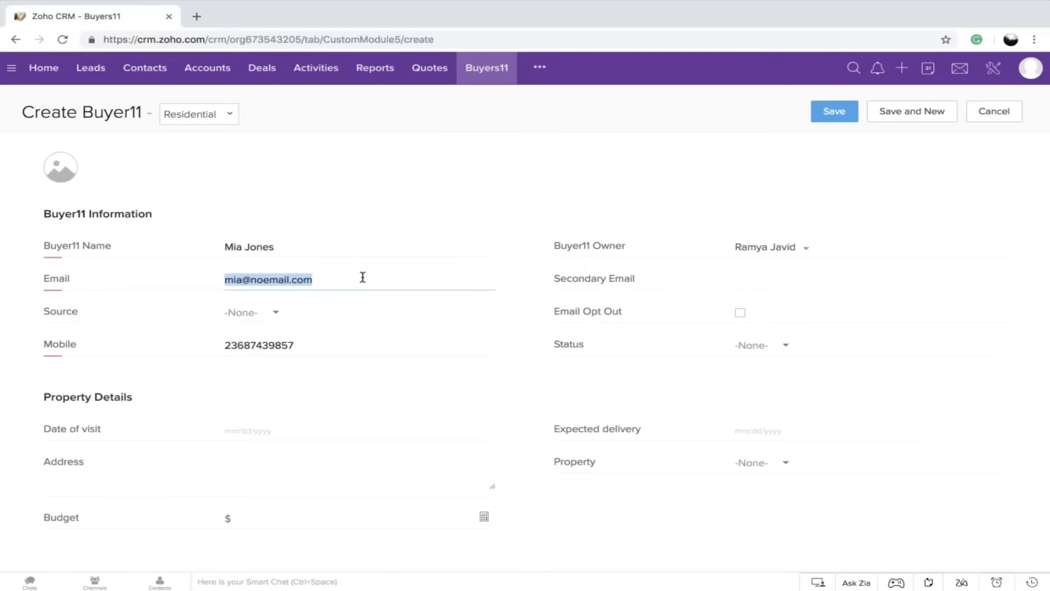
pyautogui.click(889, 111)
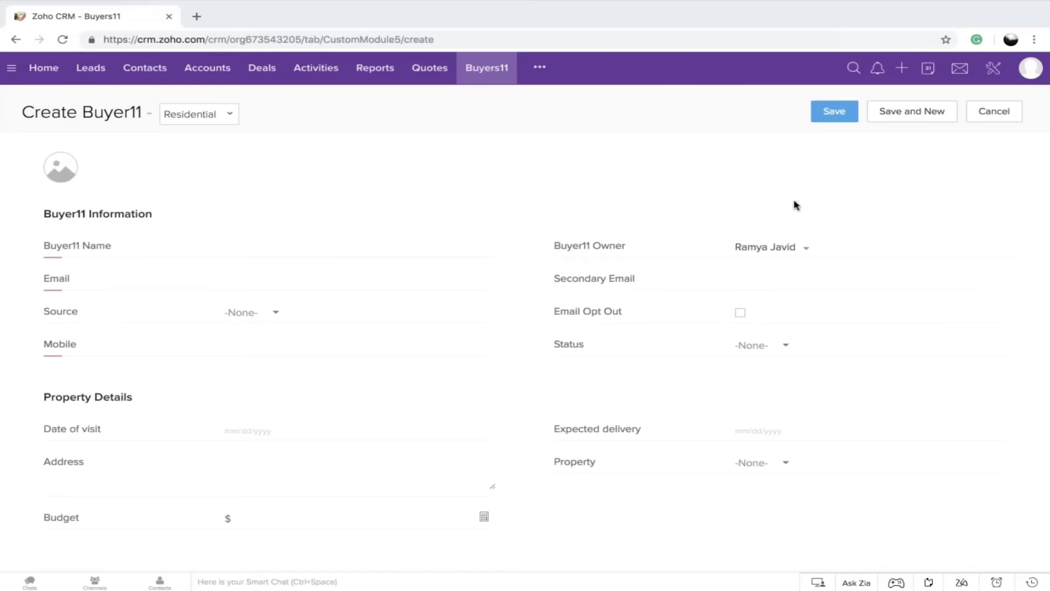
# Enter a second buyer's name and mobile number, reuse the first buyer's email address, and try to save the record
pyautogui.click(250, 254)
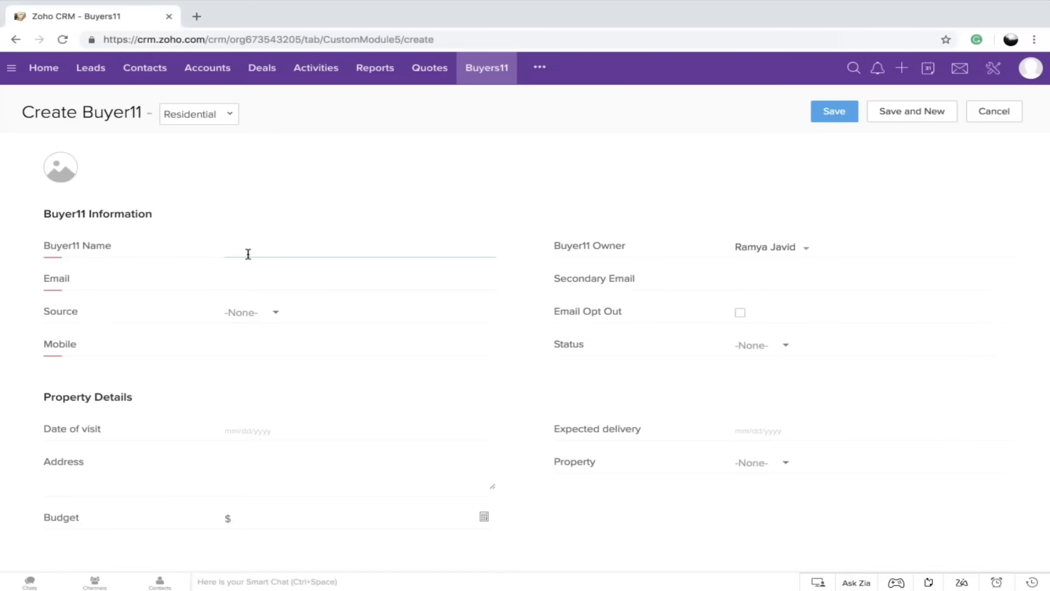
pyautogui.write('Nancy')
pyautogui.click(265, 284)
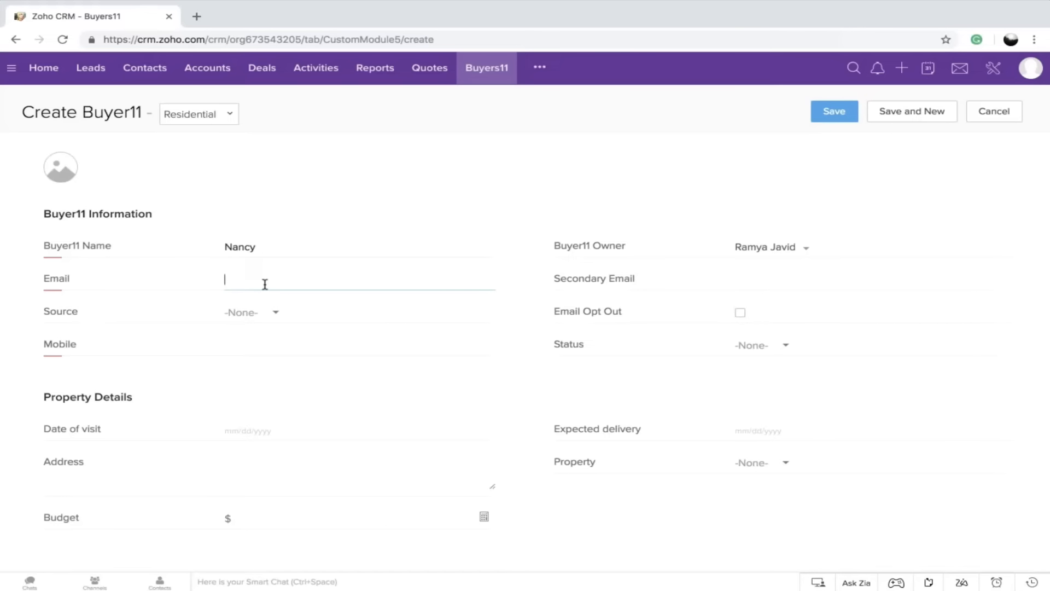
pyautogui.hotkey('ctrl', 'v')
pyautogui.click(271, 347)
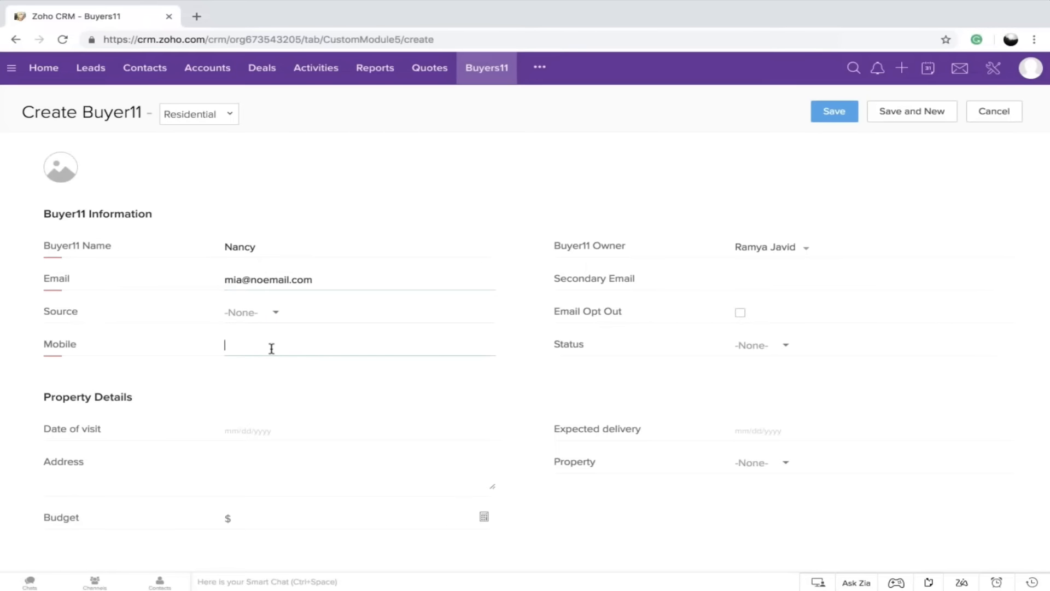
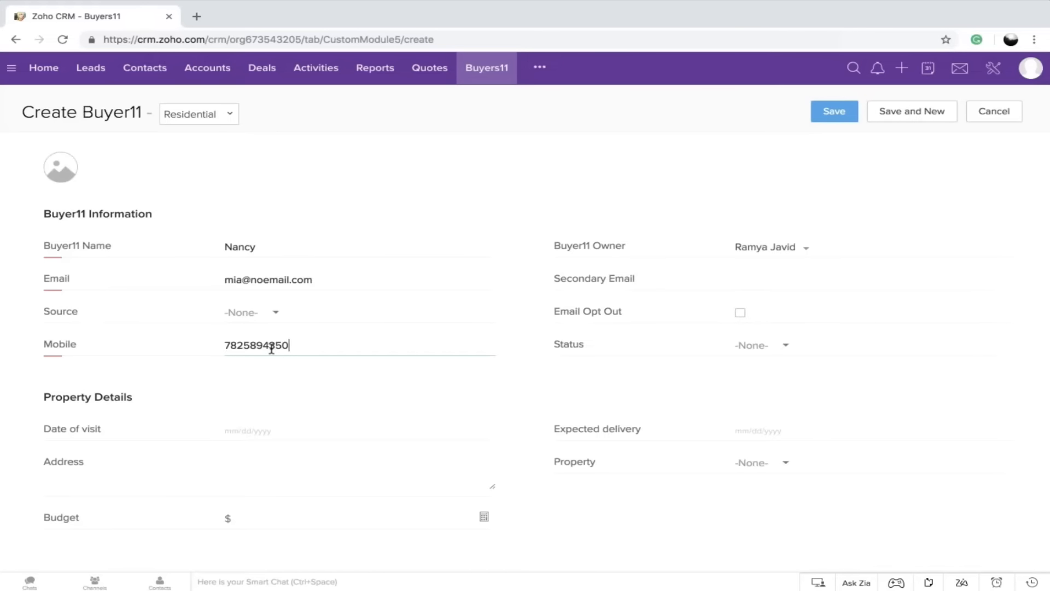
pyautogui.click(838, 115)
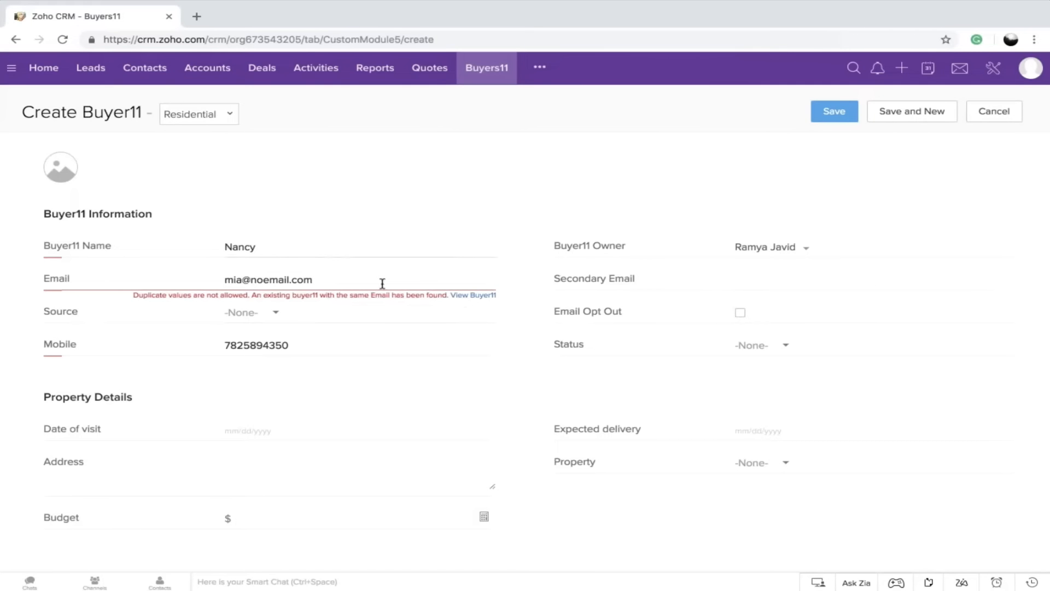
# Replace the name part of the email address with the second buyer's first name and save the record
pyautogui.moveTo(314, 279); pyautogui.dragTo(185, 280)
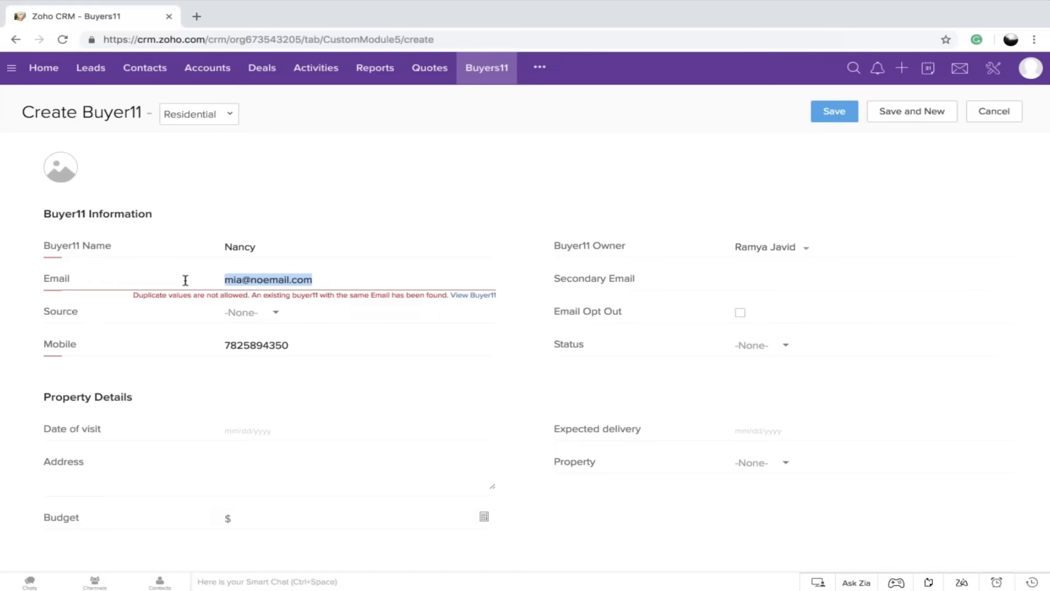
pyautogui.click(240, 280)
pyautogui.moveTo(240, 280); pyautogui.dragTo(222, 280)
pyautogui.write('na')
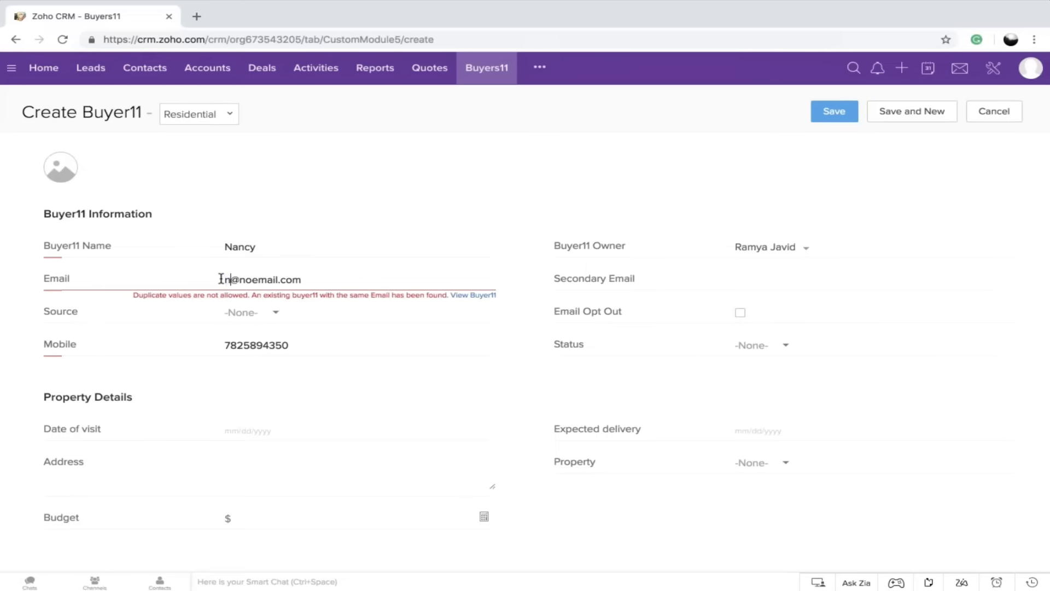
pyautogui.write('ncy')
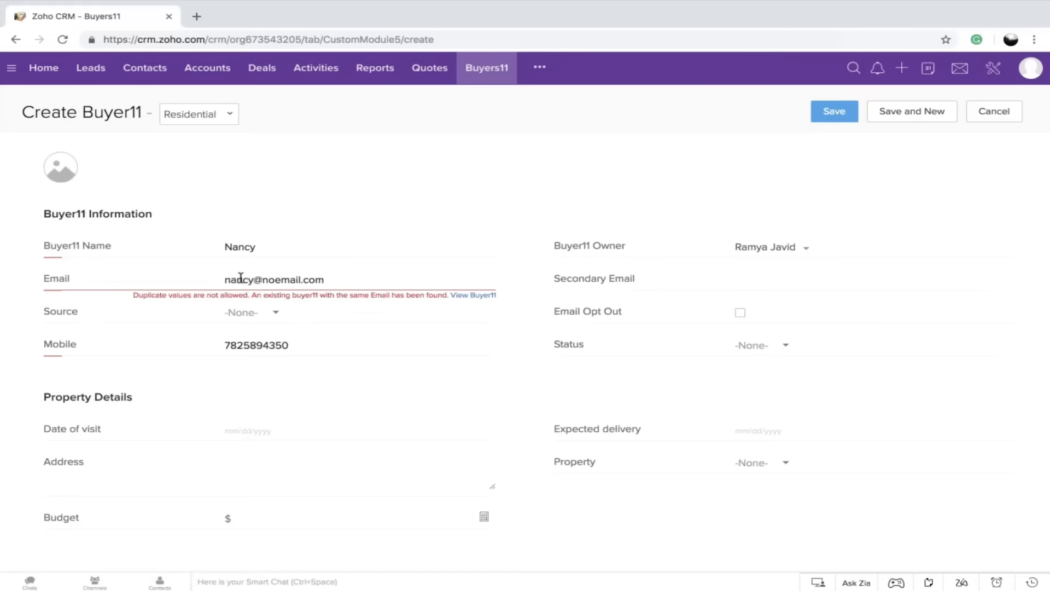
pyautogui.click(834, 111)
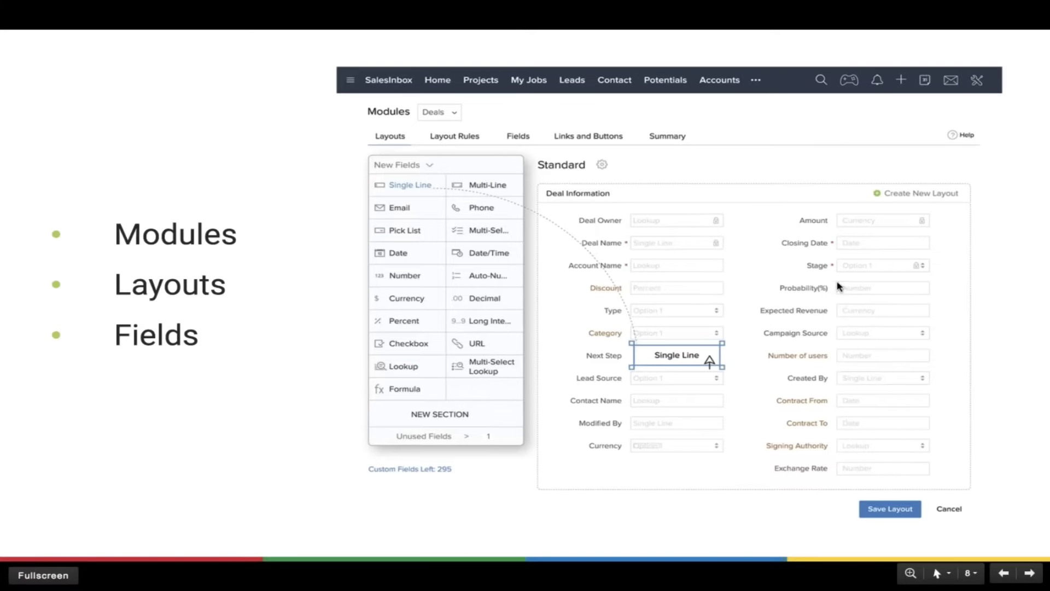
pyautogui.click(1029, 573)
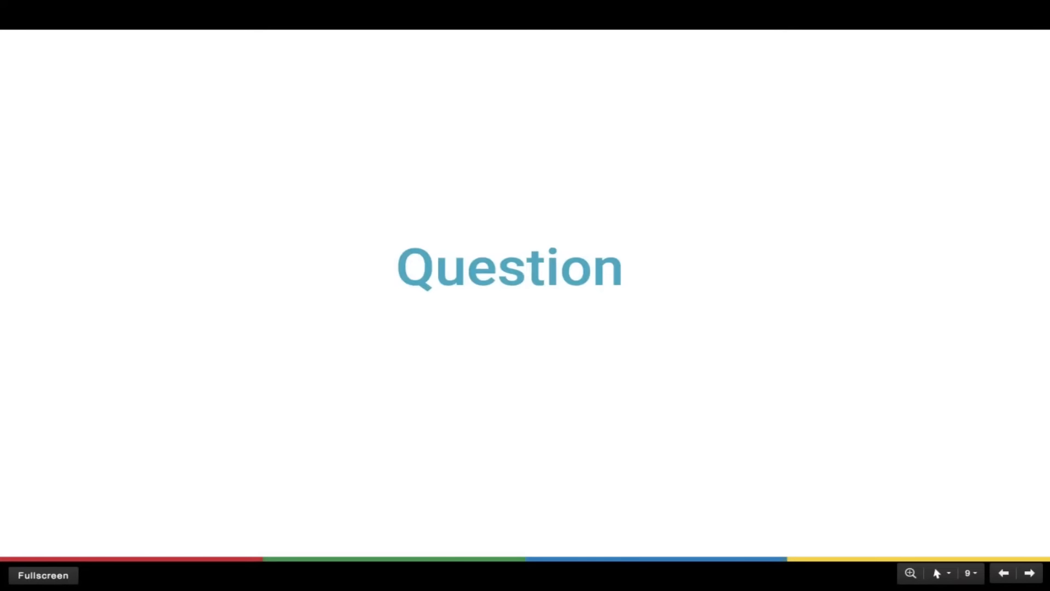
pyautogui.click(1029, 574)
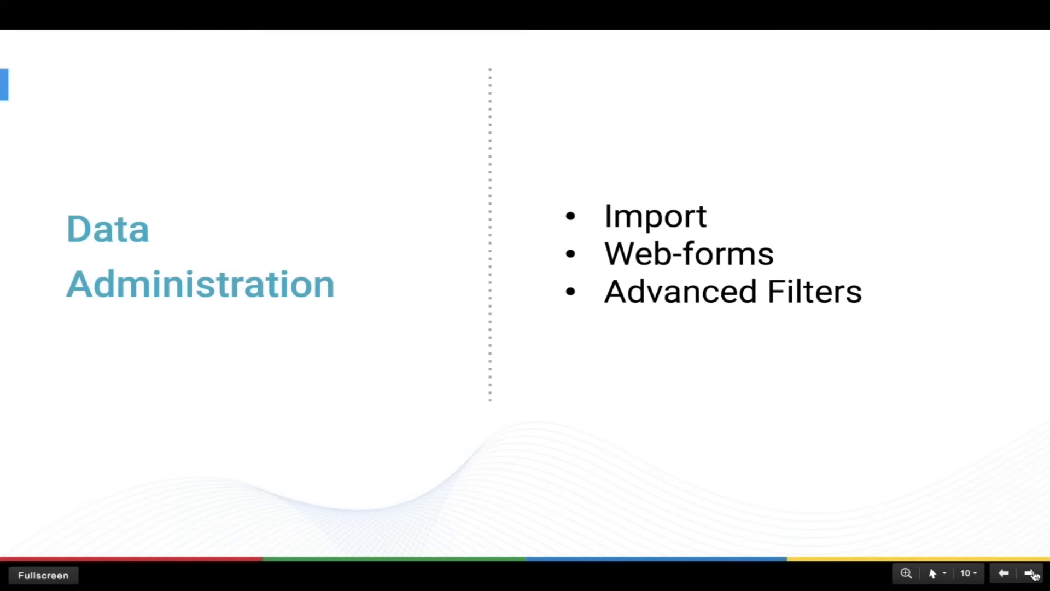
pyautogui.click(1030, 573)
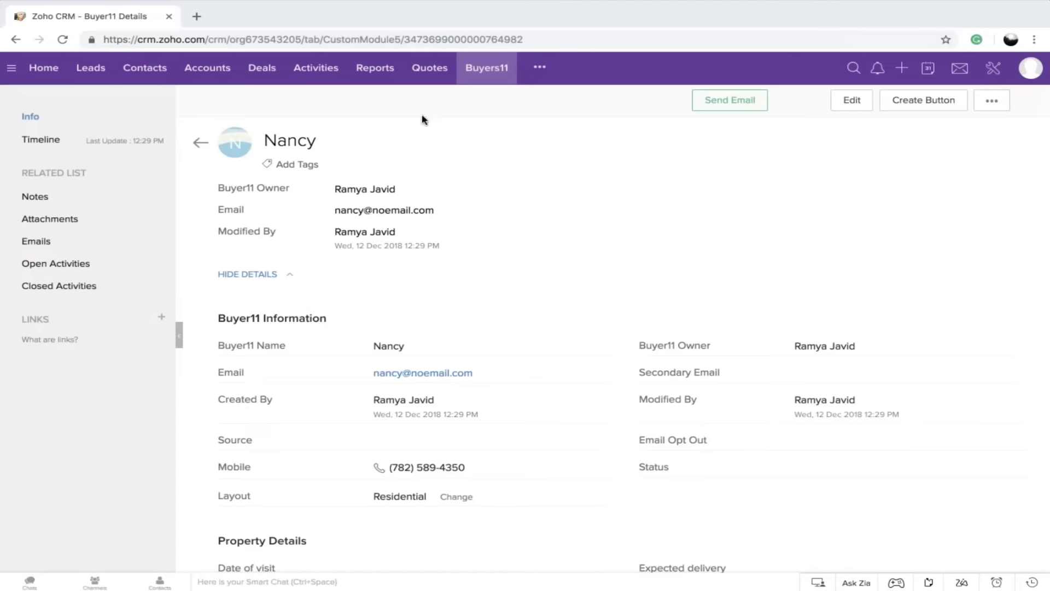
# Return to the Buyers11 list, start an import from file and upload Sample_Real+estate+buyer.csv from the Downloads folder
pyautogui.click(199, 142)
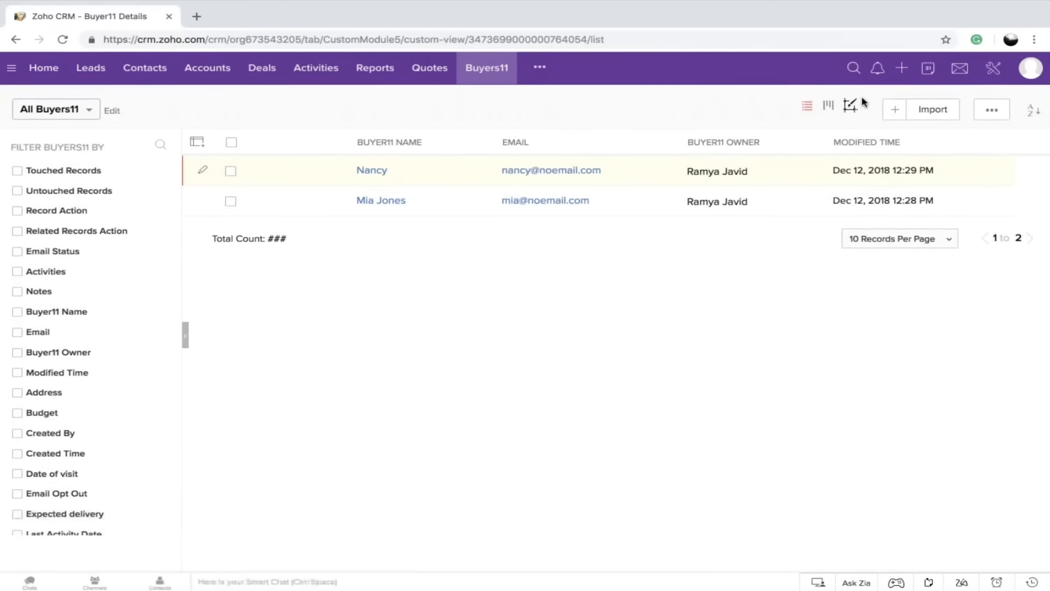
pyautogui.moveTo(941, 113)
pyautogui.click(934, 131)
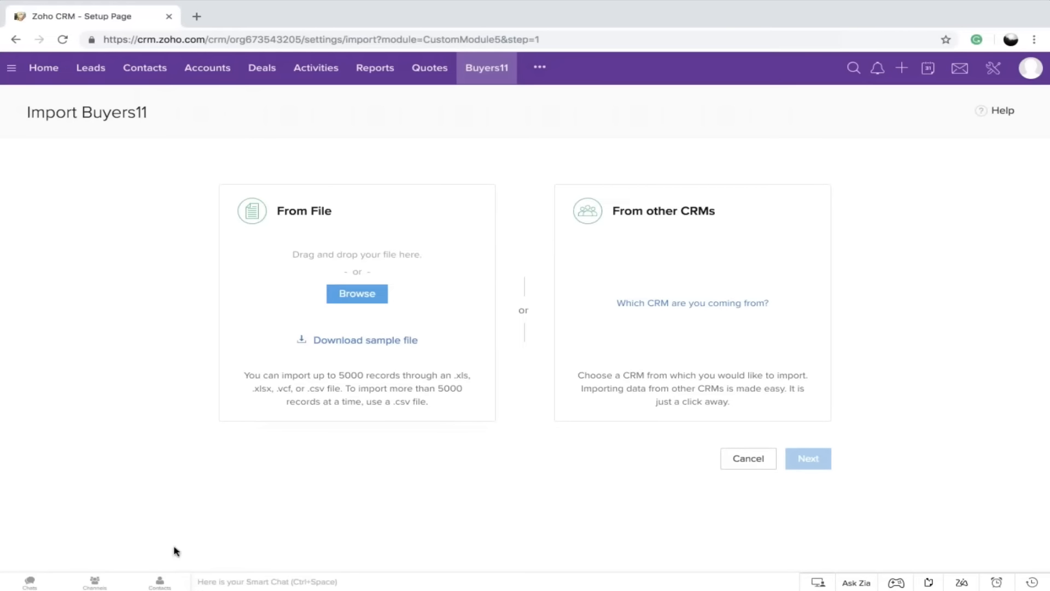
pyautogui.click(367, 295)
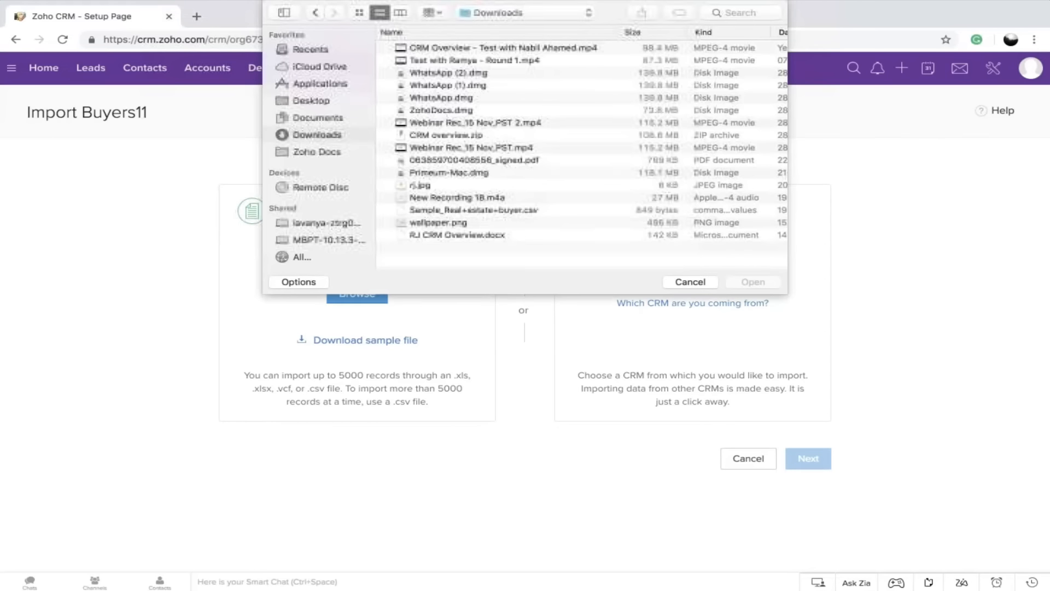
pyautogui.click(508, 214)
pyautogui.click(748, 281)
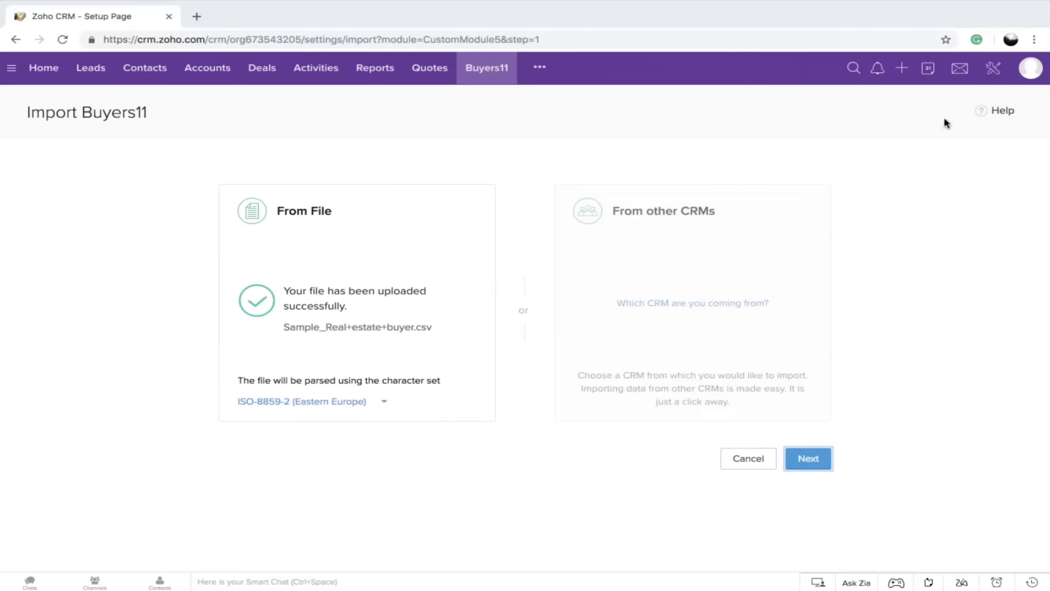
# Continue with the uploaded file and choose the Residential layout for the imported Buyers11 records
pyautogui.click(799, 455)
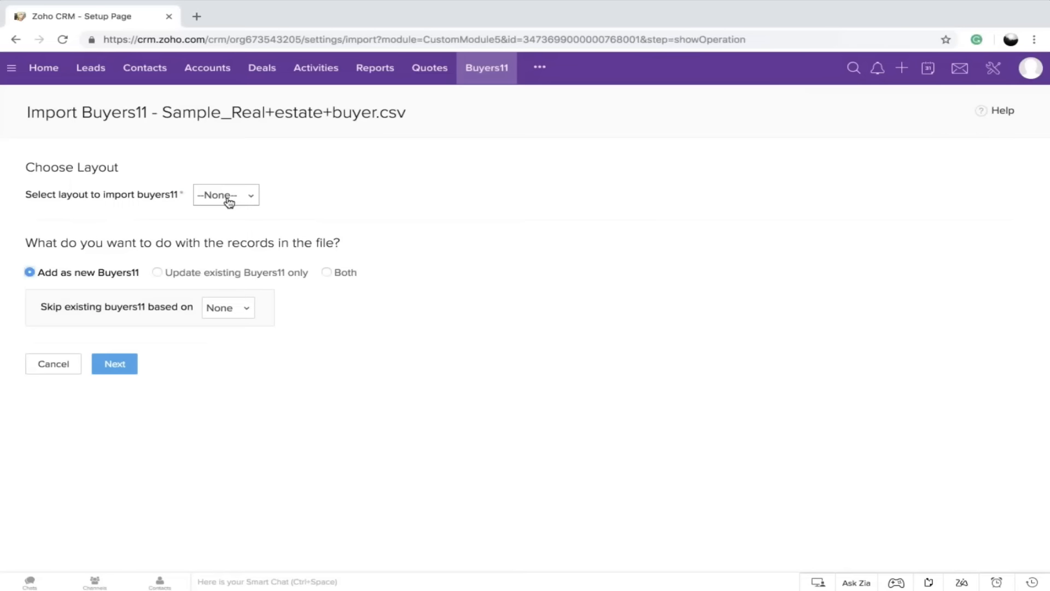
pyautogui.click(228, 203)
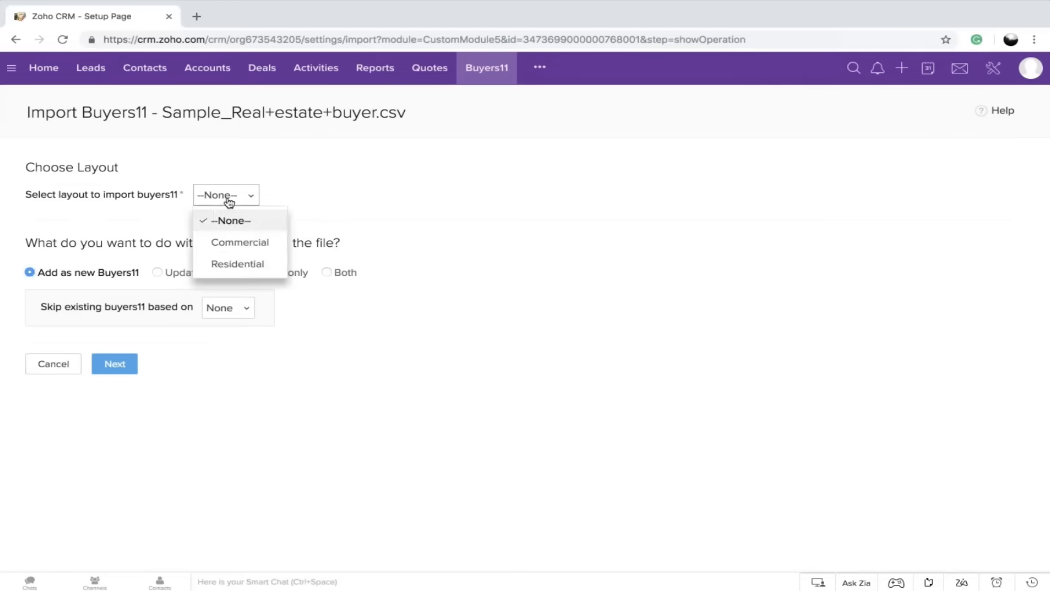
pyautogui.click(237, 264)
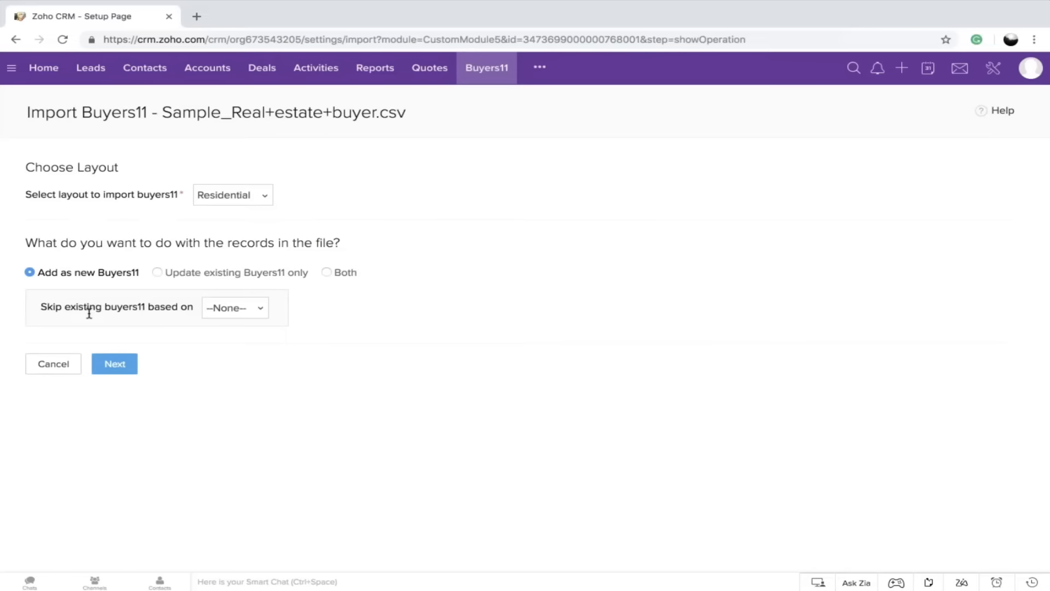
# Try the options of updating only existing Buyers11 found by Email and of doing both, and return to adding records as new
pyautogui.click(156, 273)
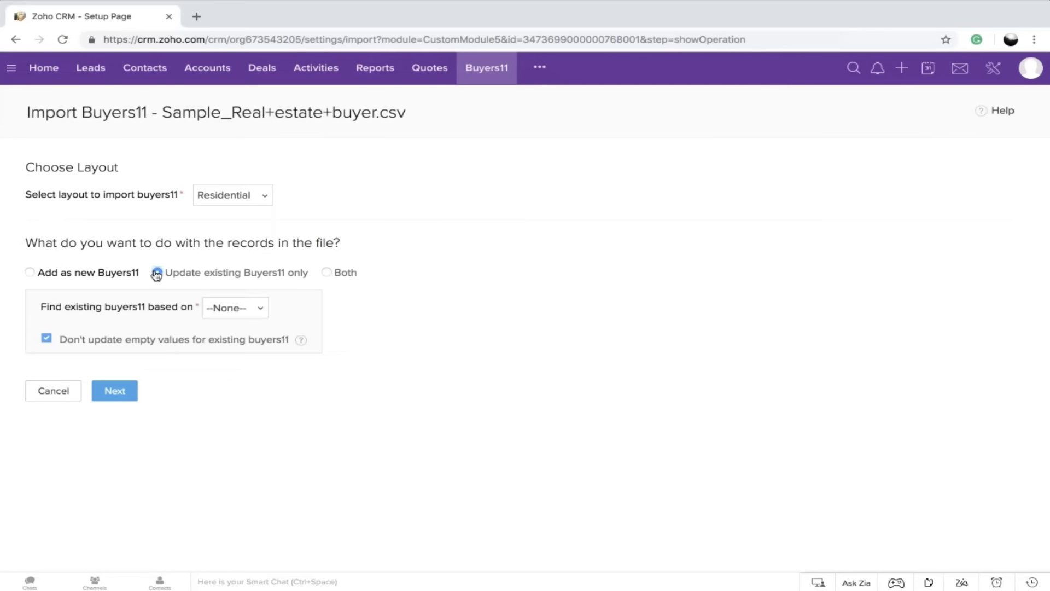
pyautogui.click(228, 308)
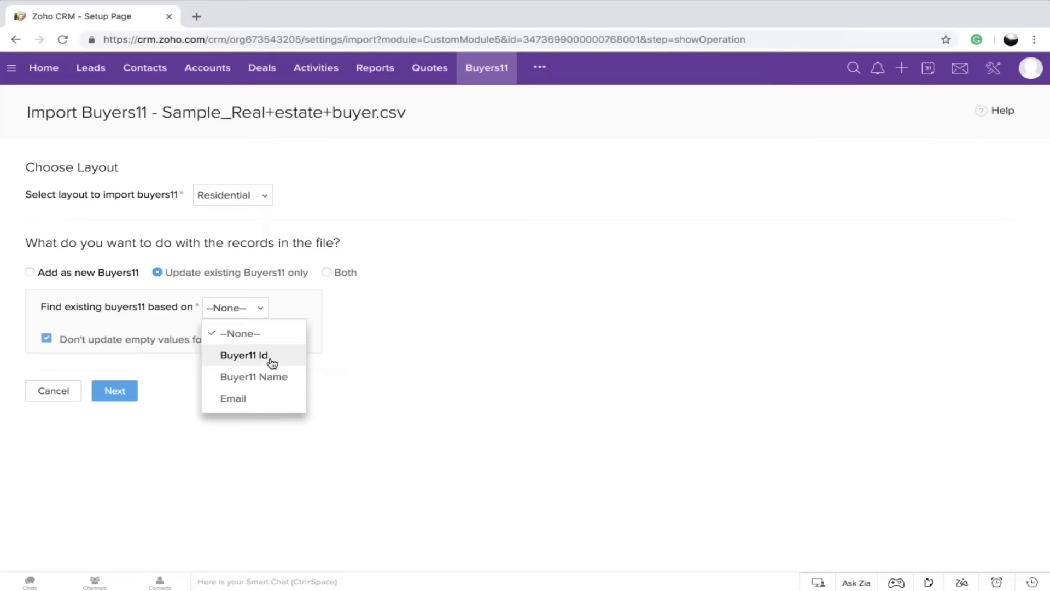
pyautogui.click(266, 405)
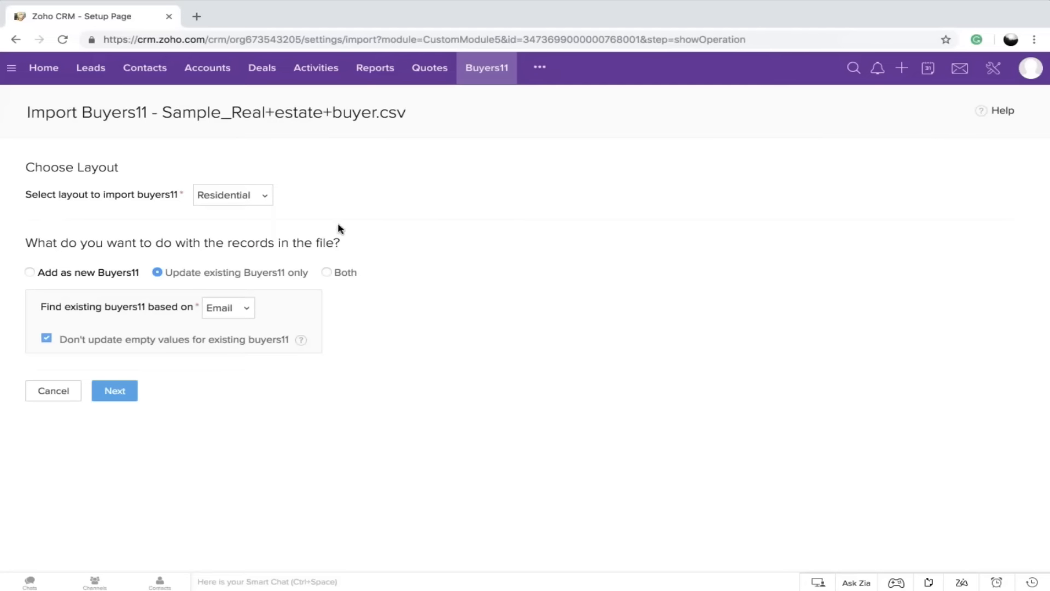
pyautogui.click(327, 273)
pyautogui.click(30, 272)
# Review and accept the proposed field mapping for the file, and finish the import without a task or manual approval
pyautogui.click(113, 371)
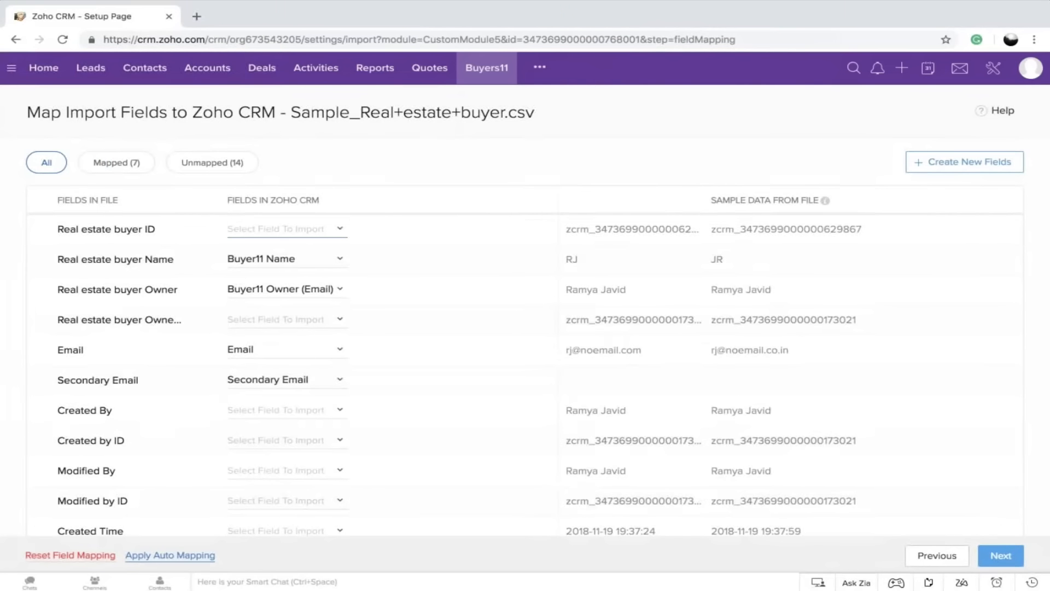
pyautogui.scroll(-5, 339, 349)
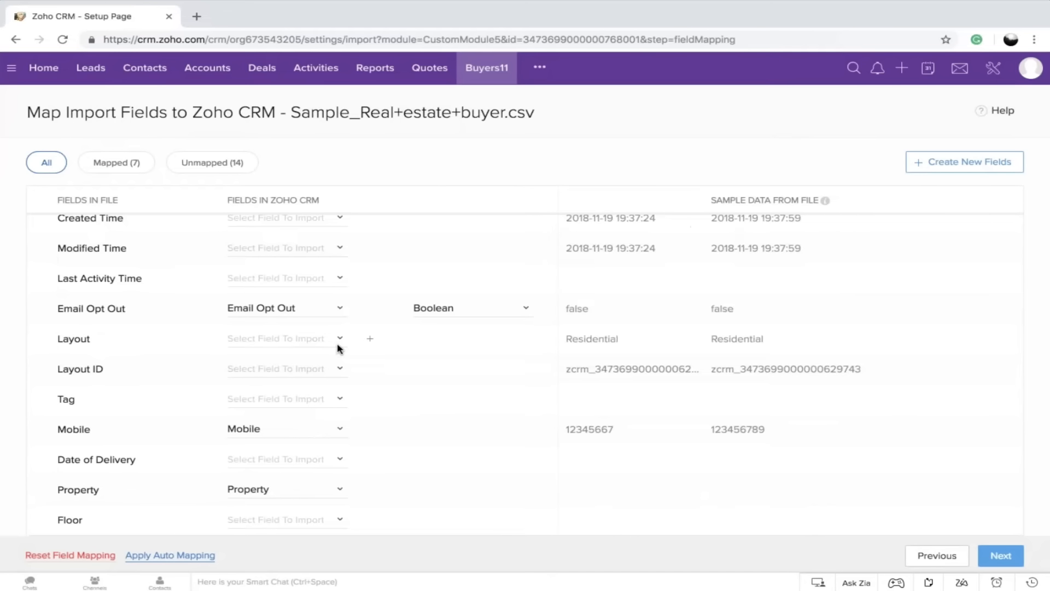
pyautogui.scroll(5, 339, 348)
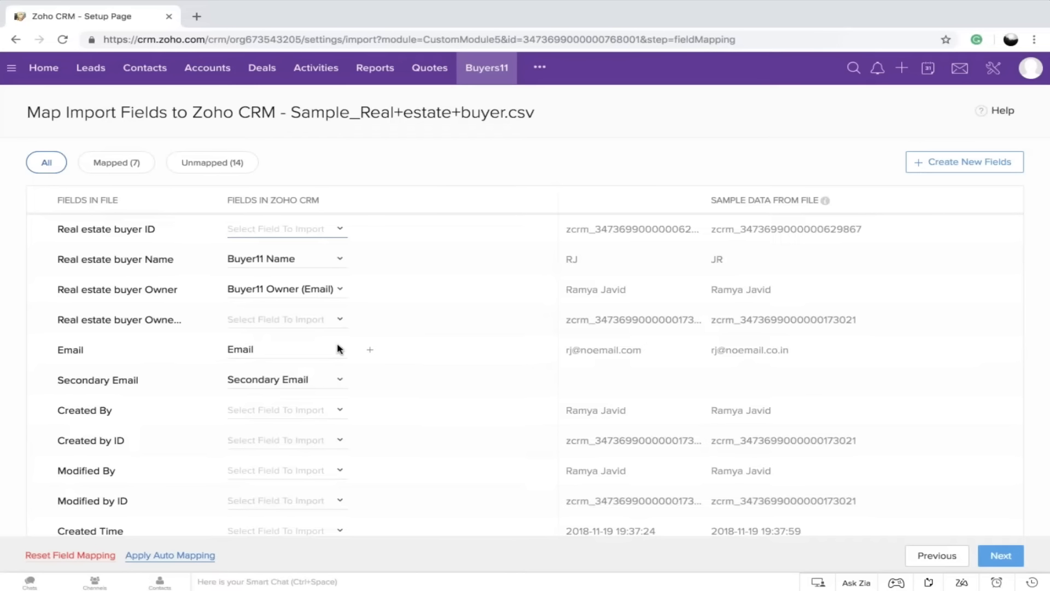
pyautogui.scroll(-6, 337, 348)
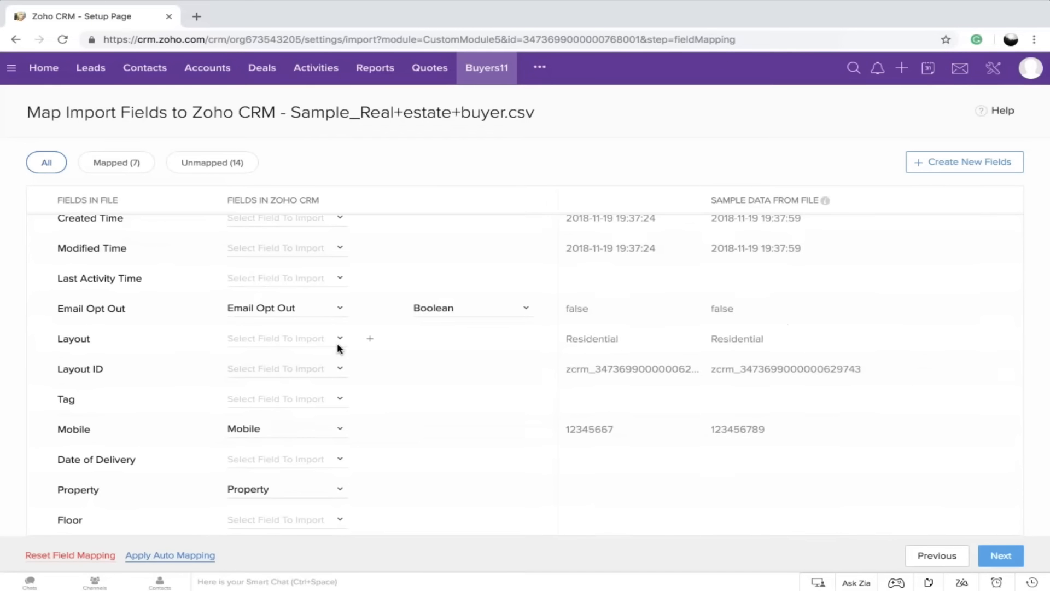
pyautogui.scroll(6, 337, 348)
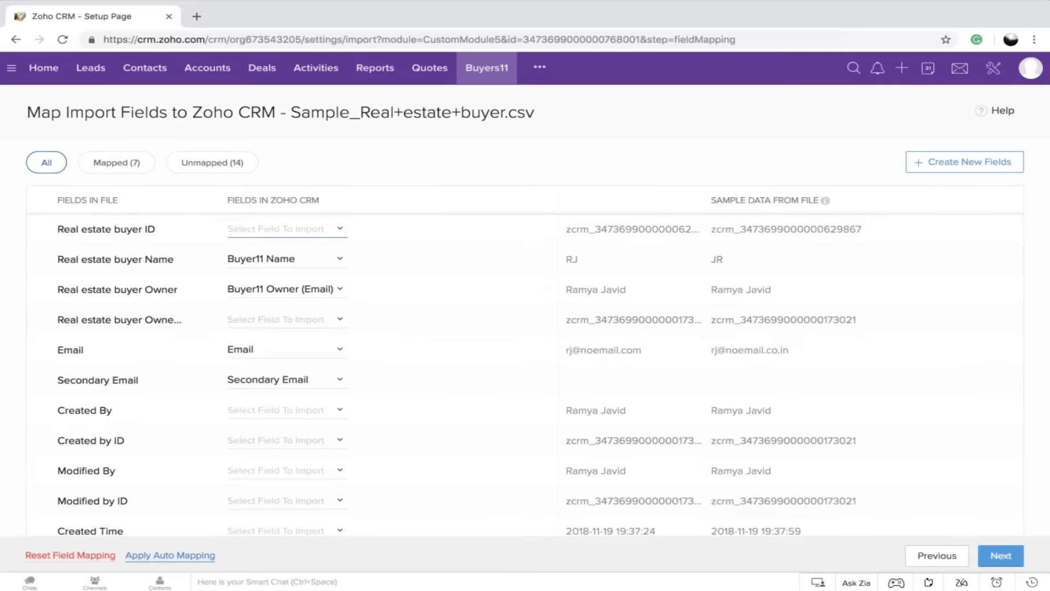
pyautogui.click(1001, 555)
pyautogui.click(534, 175)
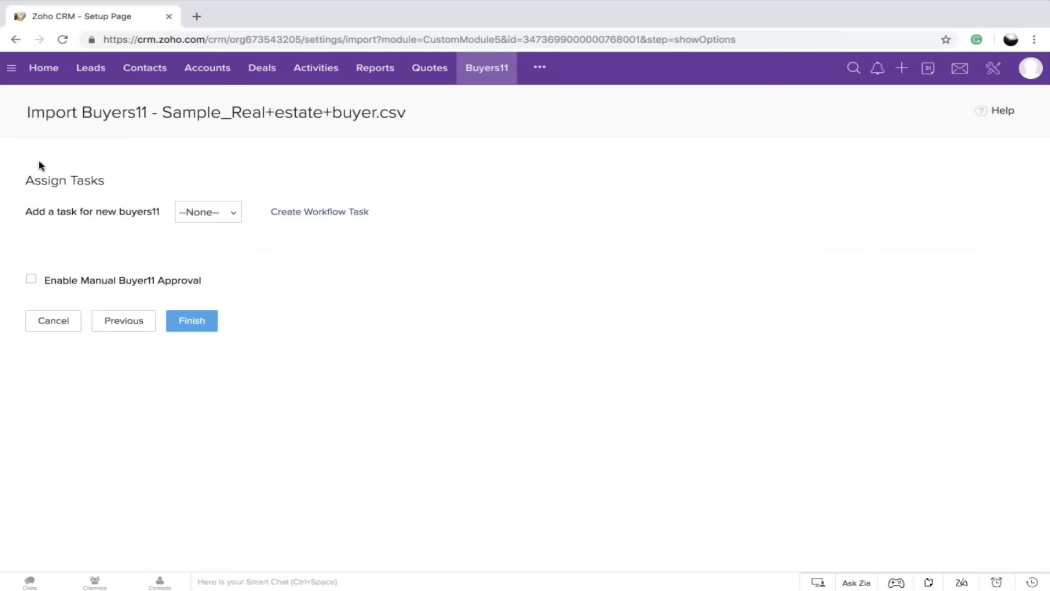
pyautogui.click(191, 326)
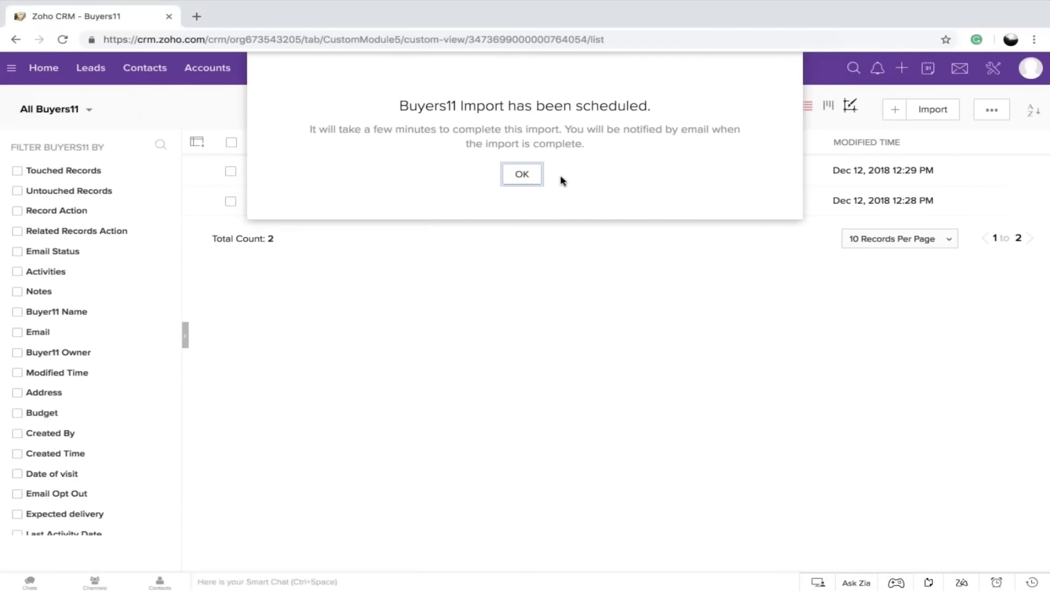
pyautogui.click(522, 175)
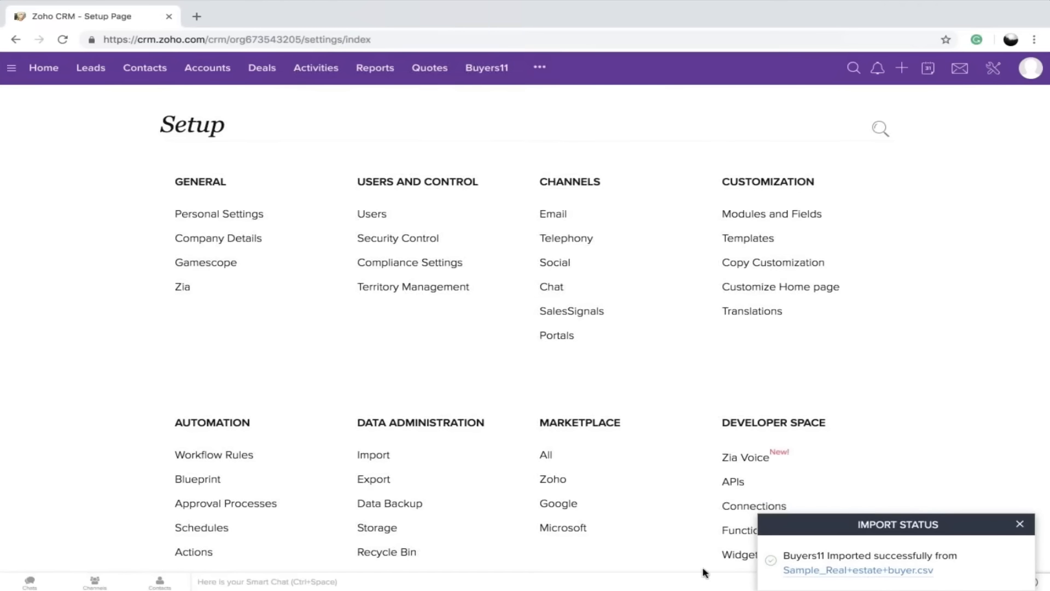
# Open the Webforms settings, select the Buyers11 module and start creating a new web form
pyautogui.scroll(-4, 720, 419)
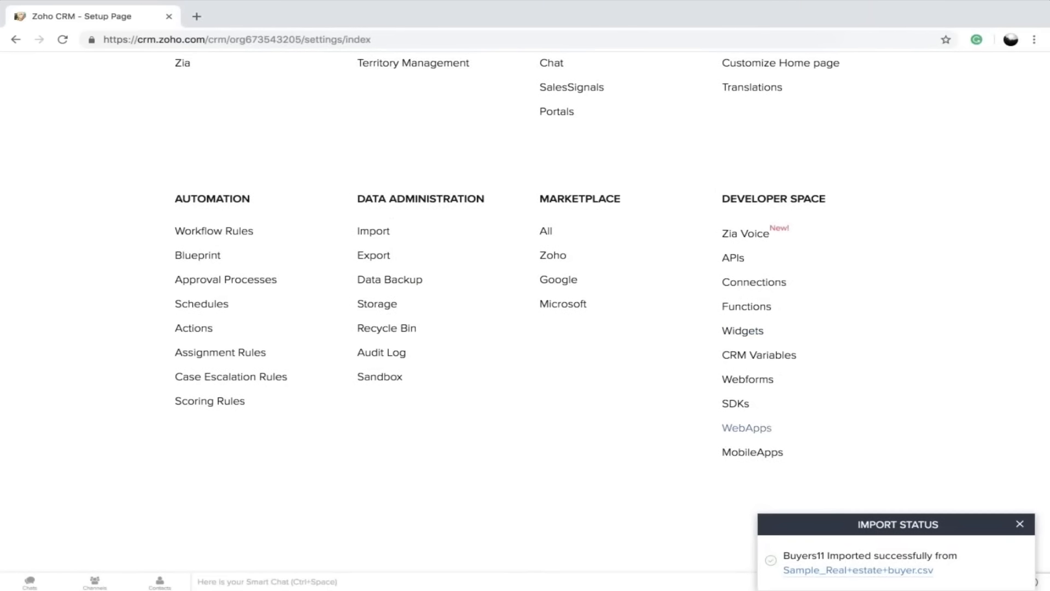
pyautogui.click(756, 382)
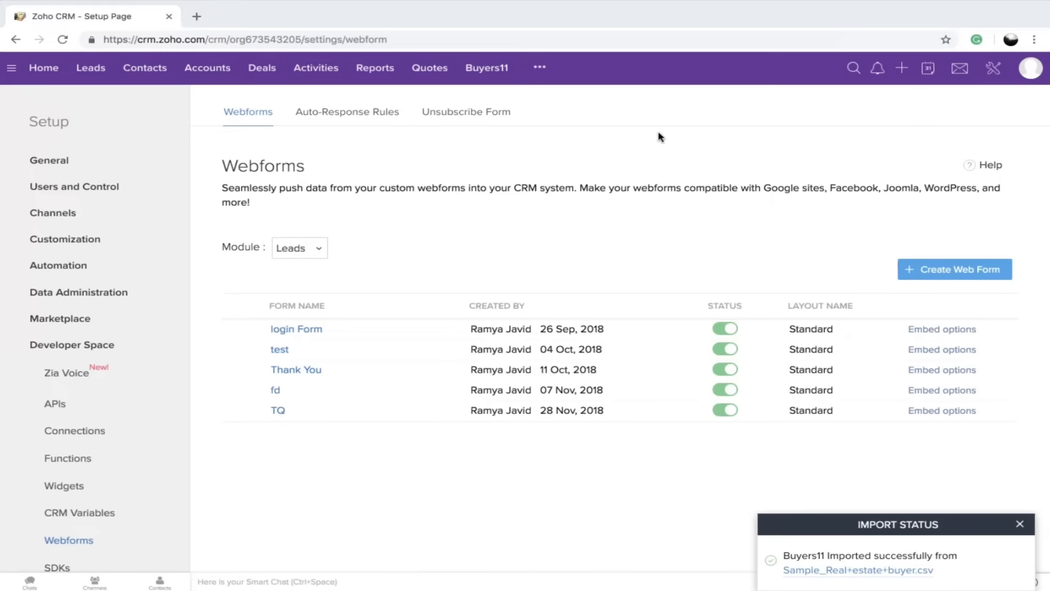
pyautogui.click(299, 253)
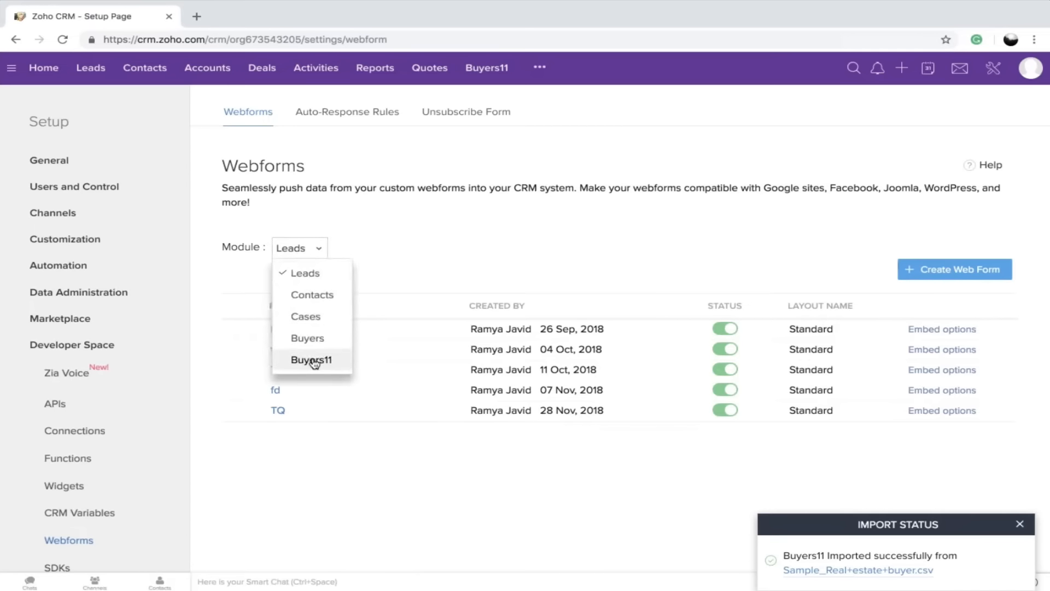
pyautogui.click(312, 360)
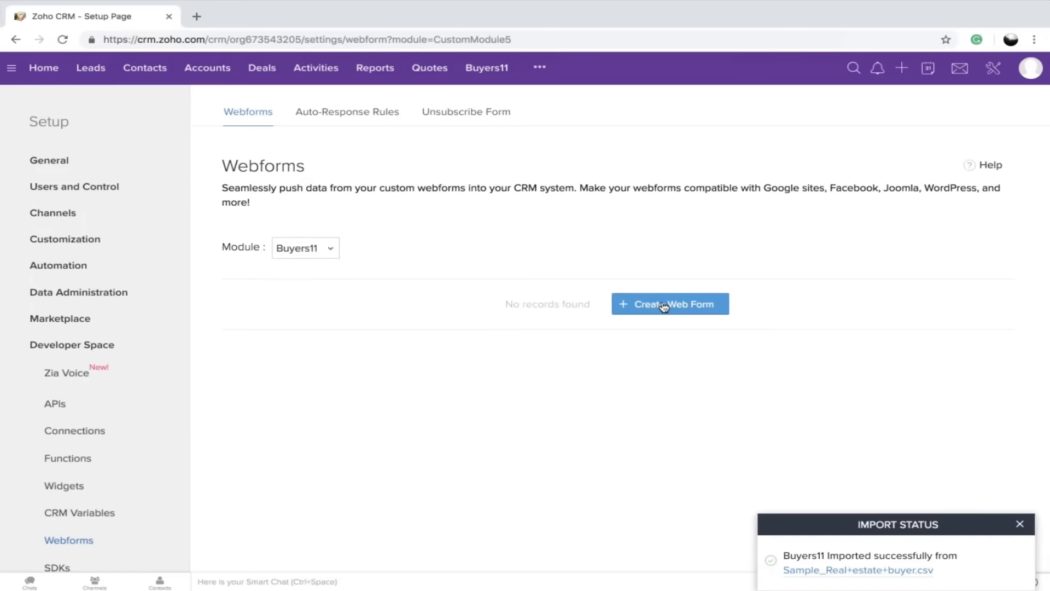
pyautogui.click(664, 307)
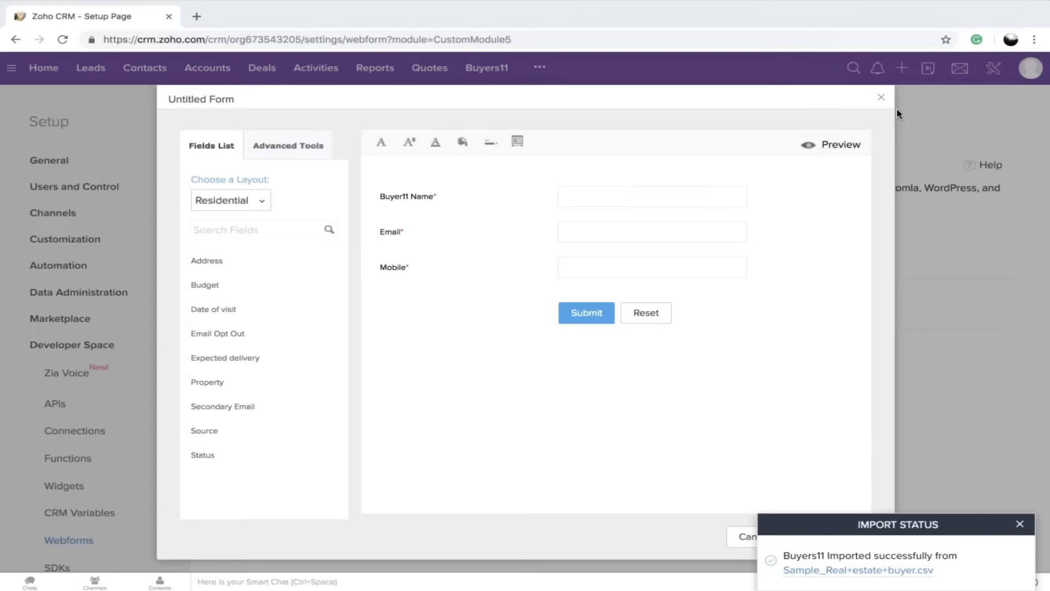
# Remove the mandatory Mobile field from the web form and confirm the deletion
pyautogui.moveTo(454, 256)
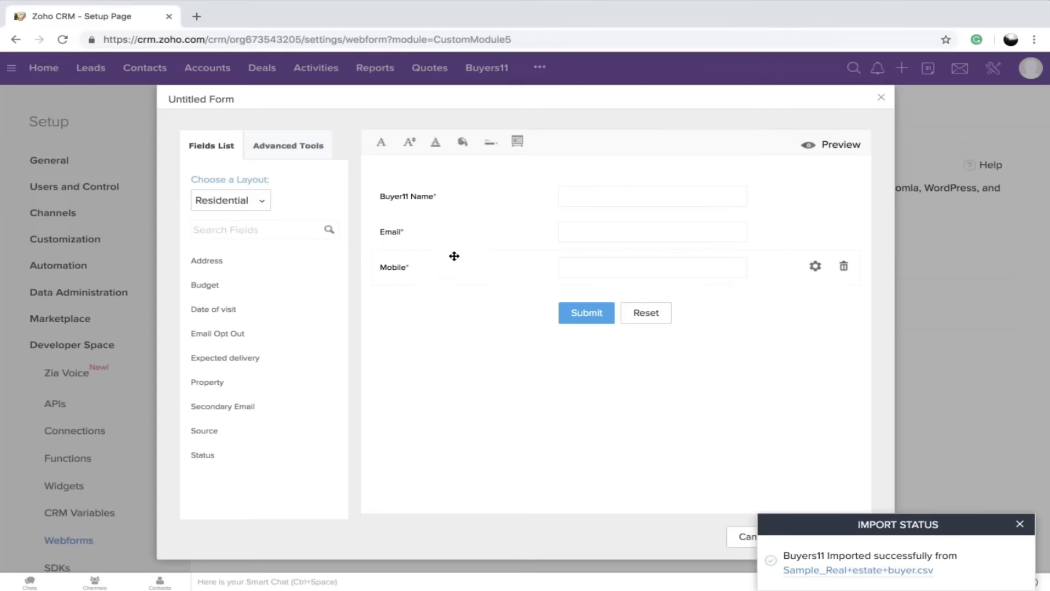
pyautogui.click(842, 268)
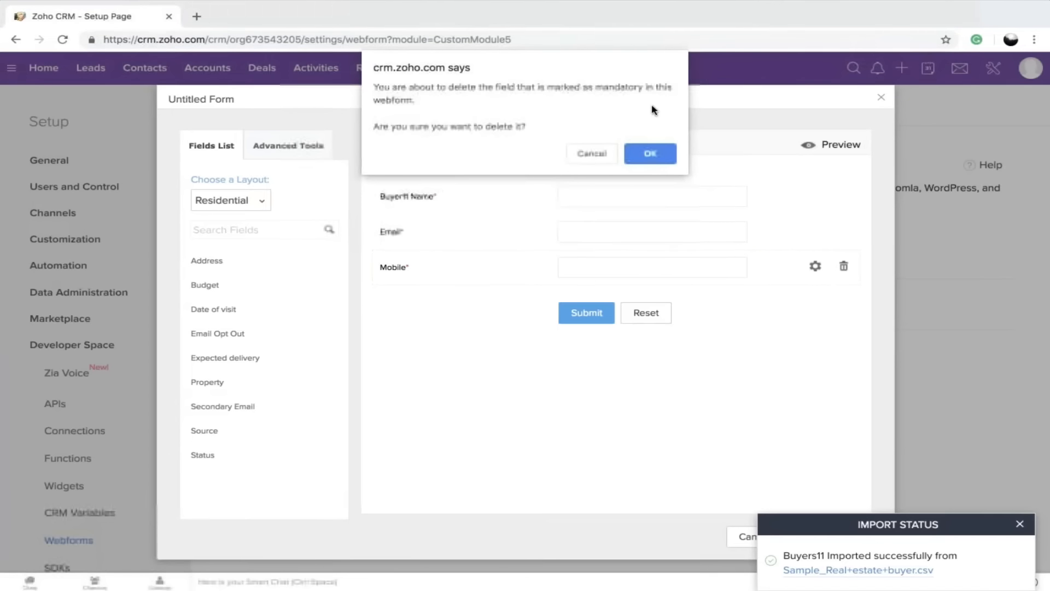
pyautogui.click(659, 154)
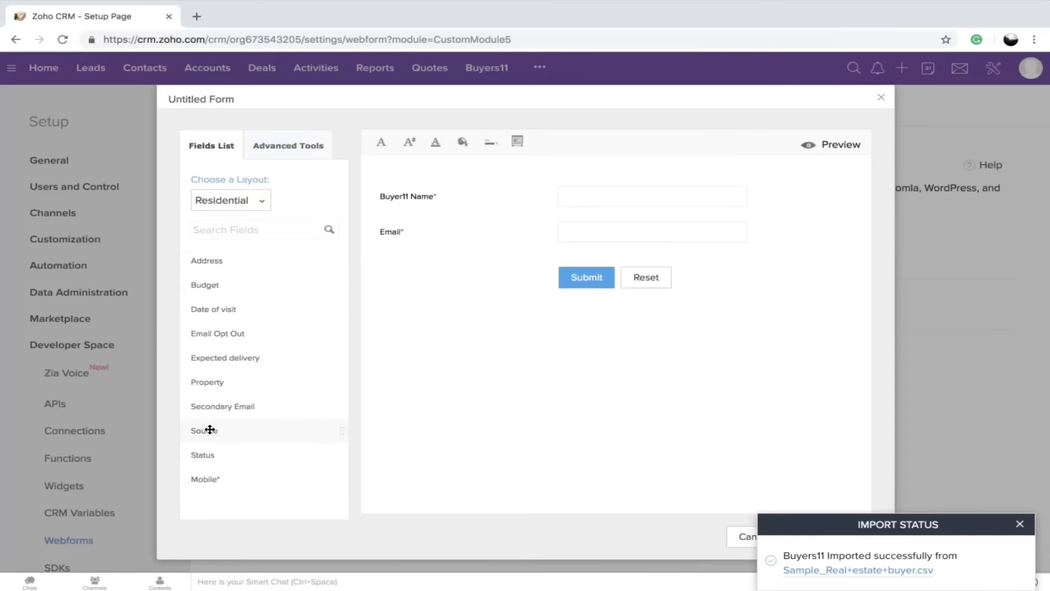
# Add the Source field below Buyer11 Name and mark it as hidden with the default value Website
pyautogui.moveTo(208, 428); pyautogui.dragTo(407, 230)
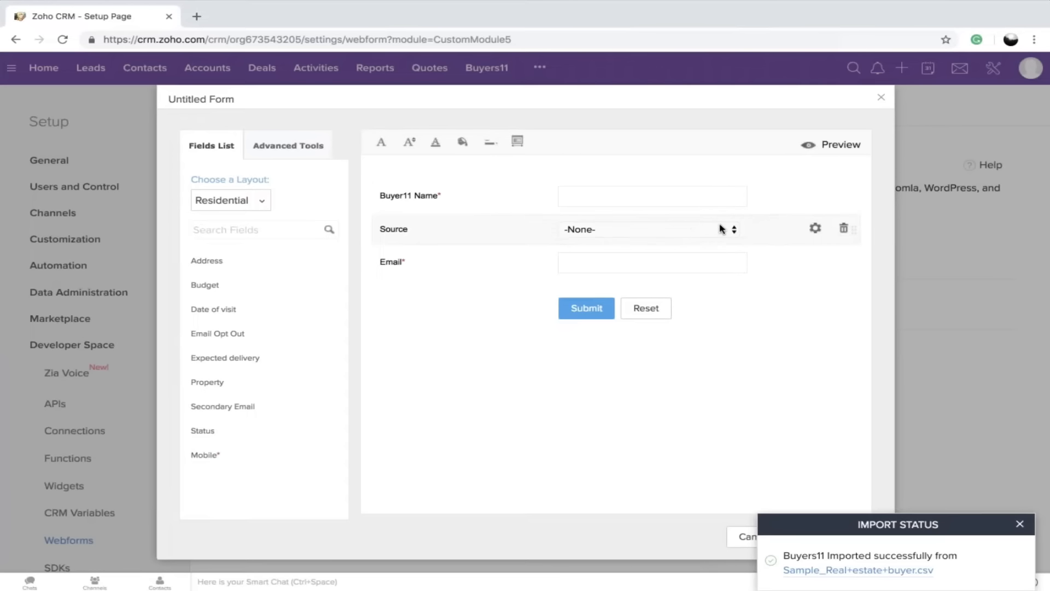
pyautogui.click(818, 228)
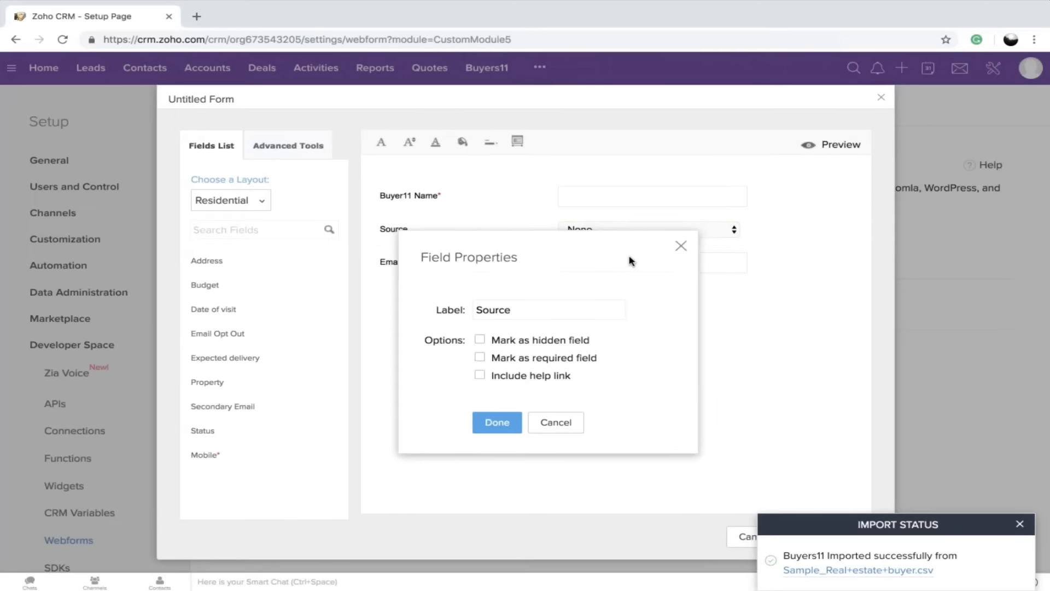
pyautogui.click(480, 339)
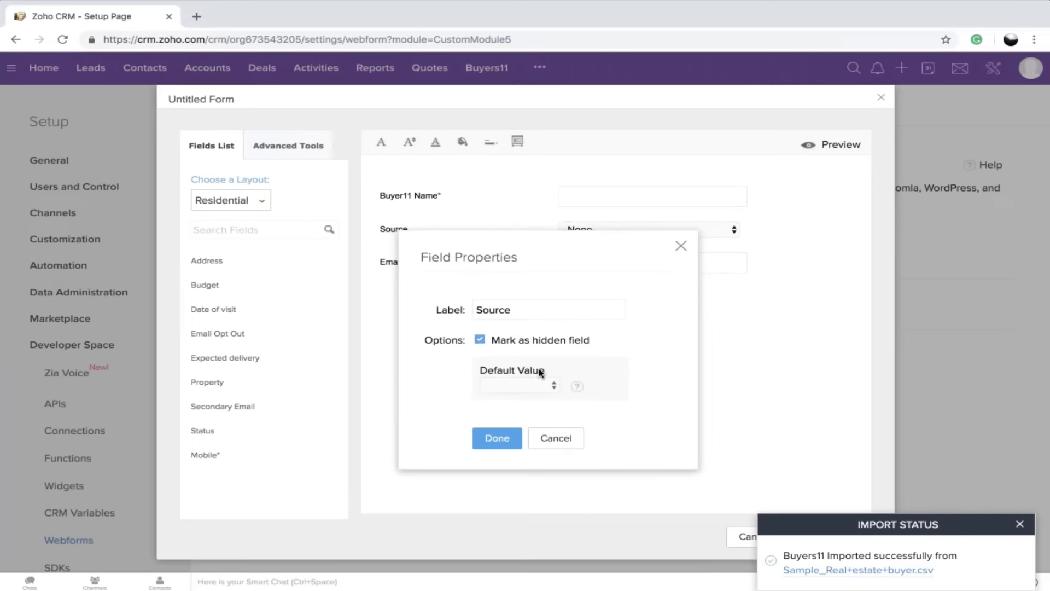
pyautogui.click(515, 392)
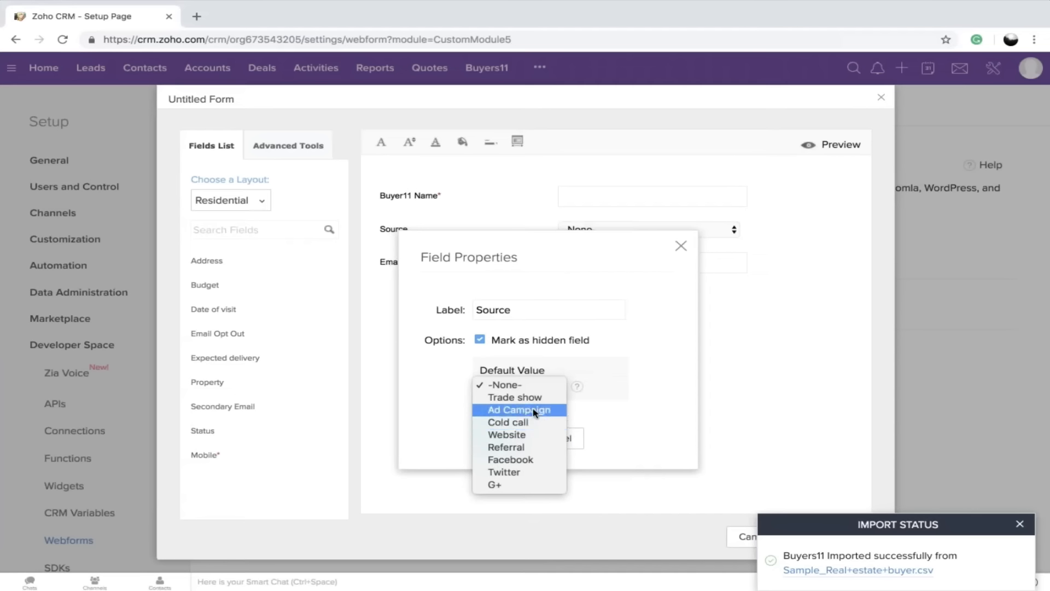
pyautogui.click(508, 435)
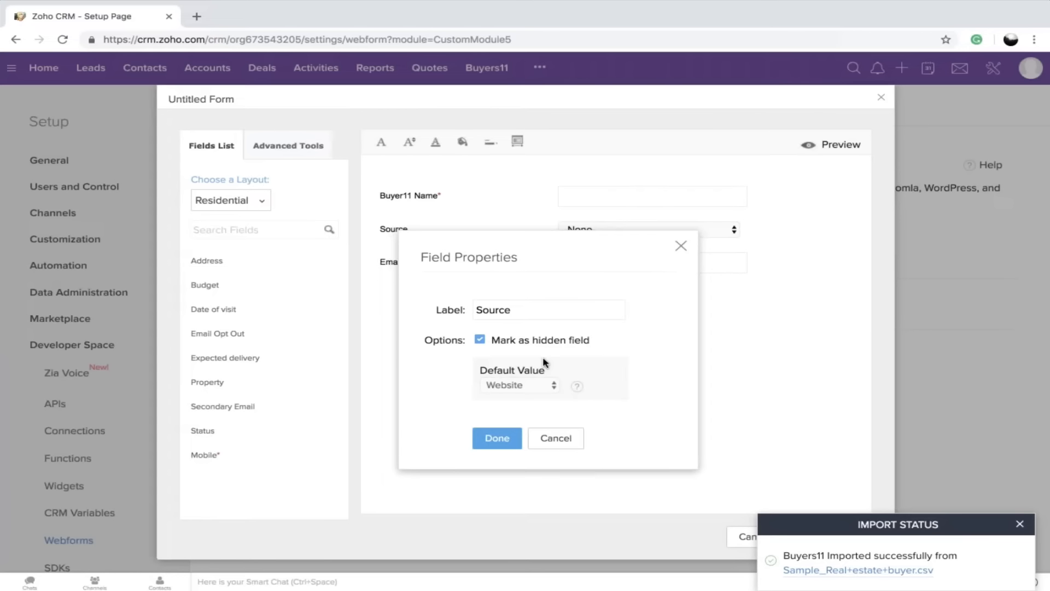
pyautogui.click(496, 446)
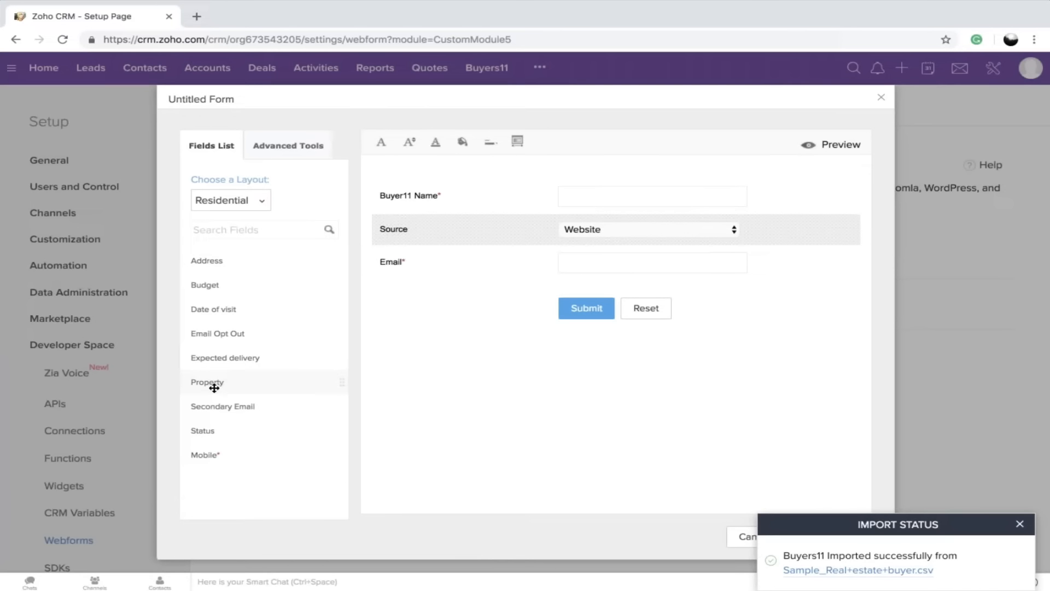
# Add the Property field below Source and the Budget field below Email, and dismiss the import status notice
pyautogui.moveTo(213, 385); pyautogui.dragTo(403, 270)
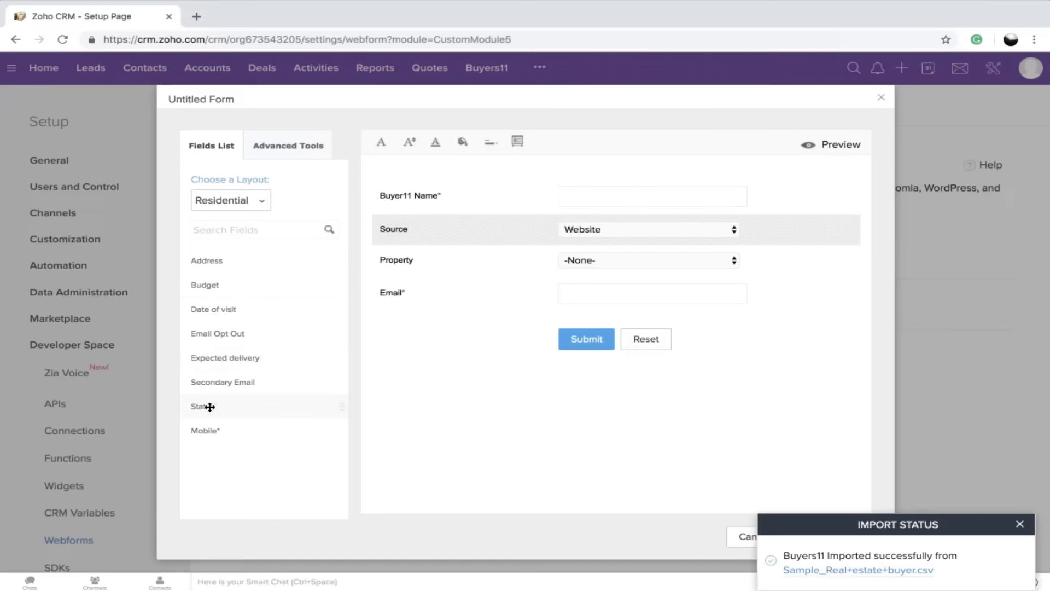
pyautogui.moveTo(209, 291); pyautogui.dragTo(405, 331)
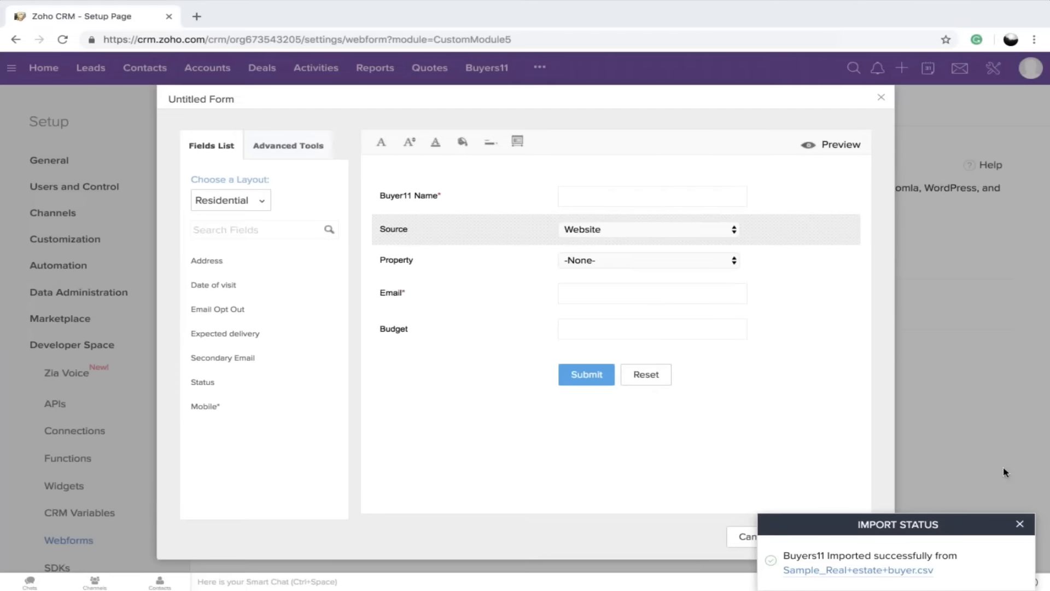
pyautogui.click(1020, 525)
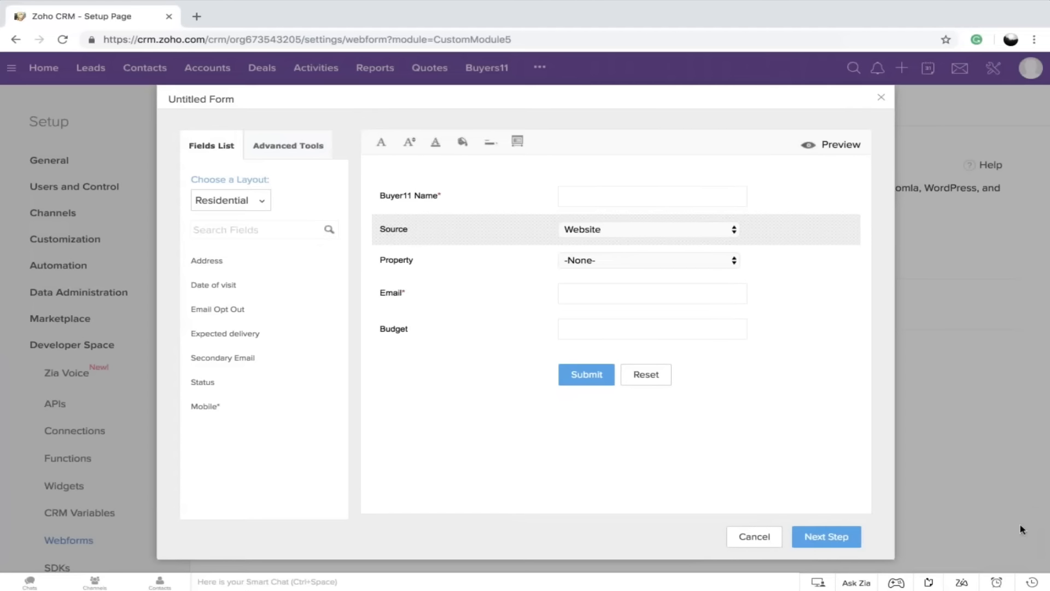
# Proceed to the web form's details and name the form Contact us
pyautogui.click(823, 538)
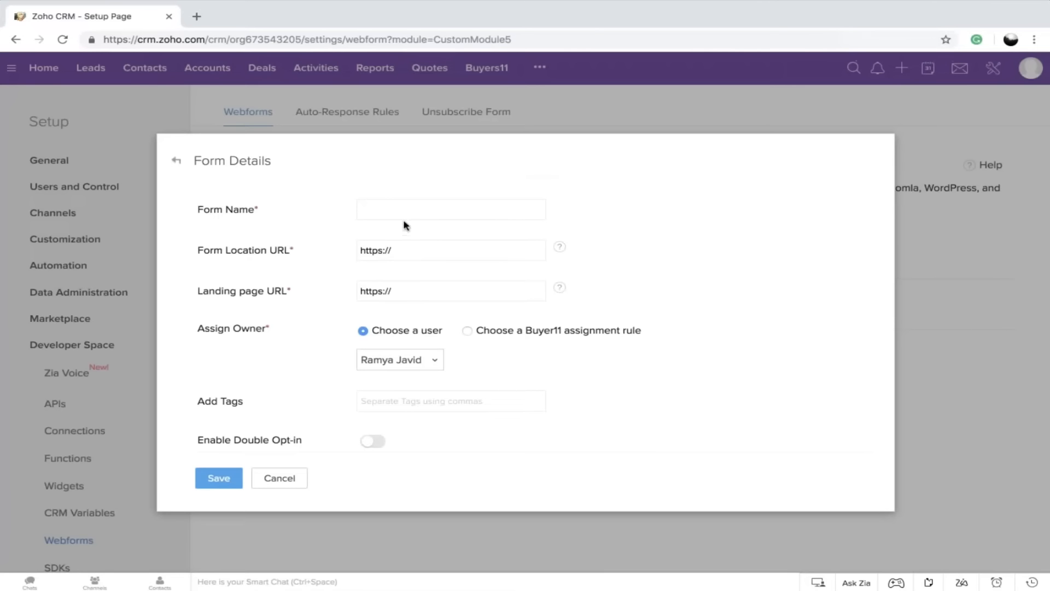
pyautogui.click(404, 209)
pyautogui.click(386, 239)
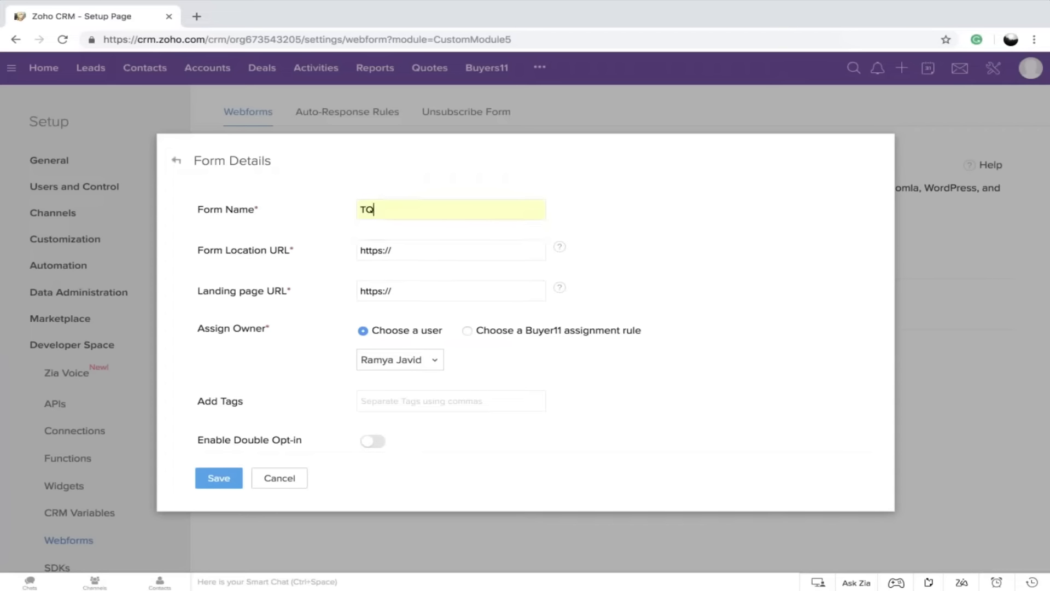
pyautogui.click(403, 206)
pyautogui.press('BackSpace')
pyautogui.press('BackSpace')
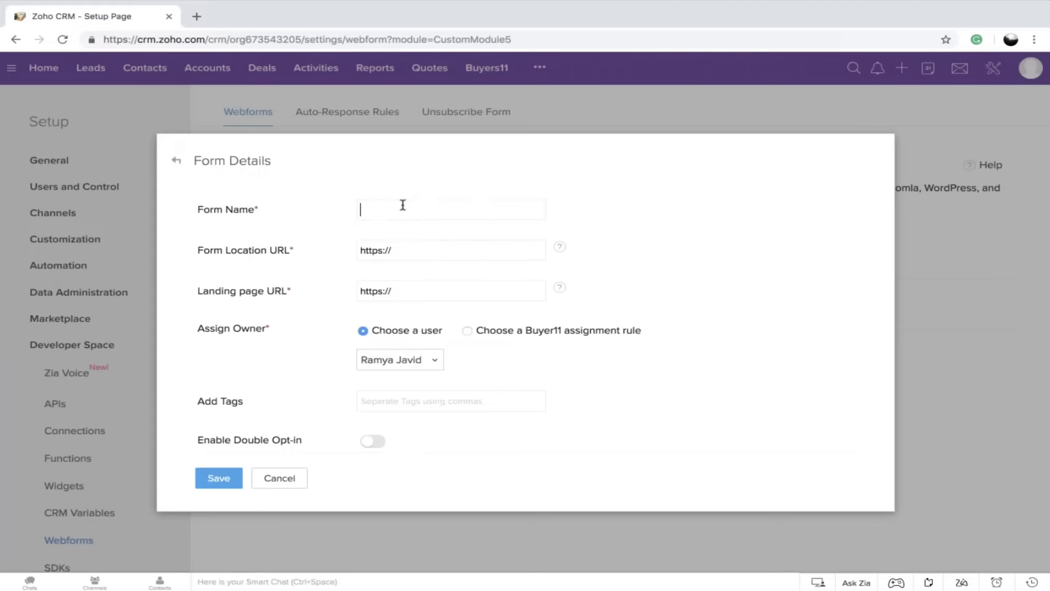
pyautogui.click(377, 215)
pyautogui.click(385, 262)
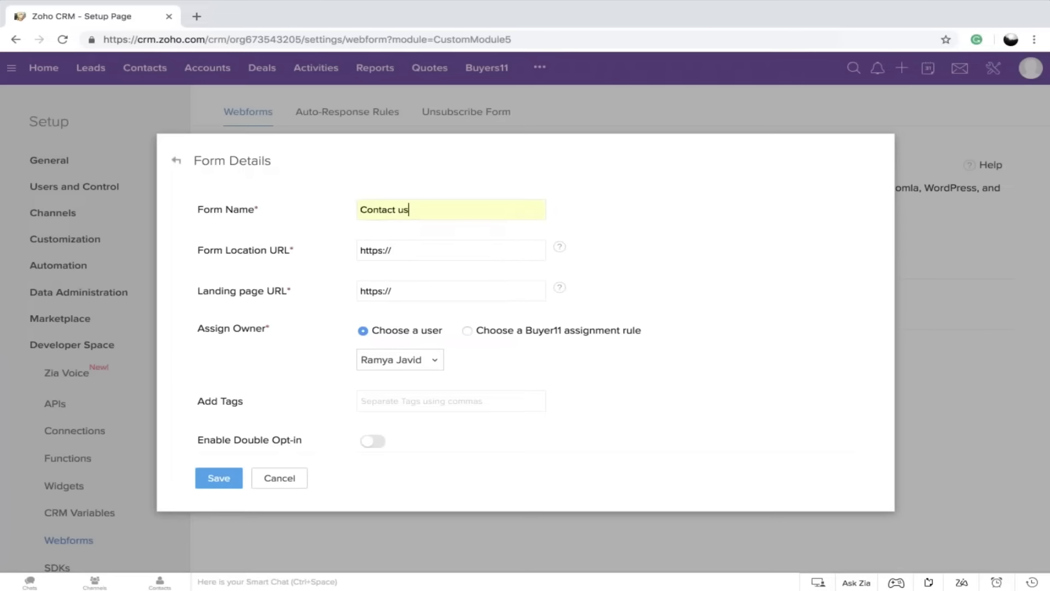
pyautogui.click(411, 249)
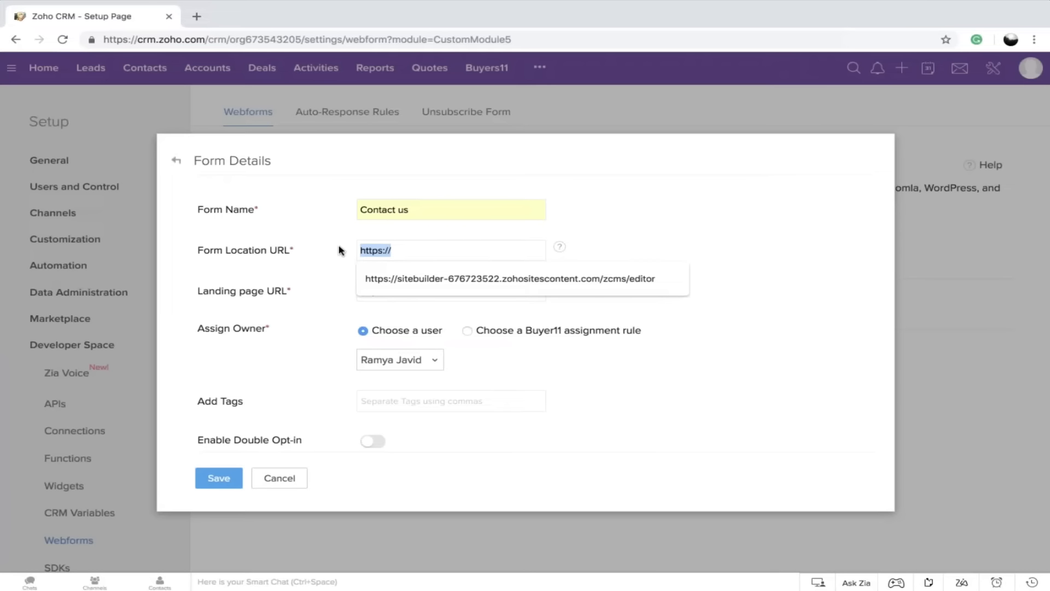
pyautogui.write('*')
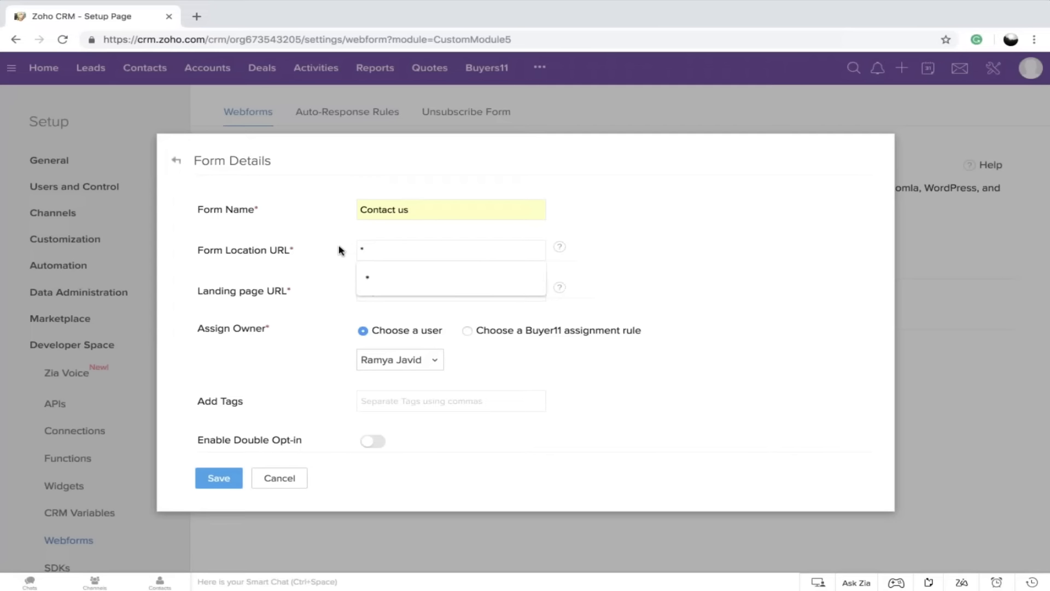
pyautogui.click(308, 296)
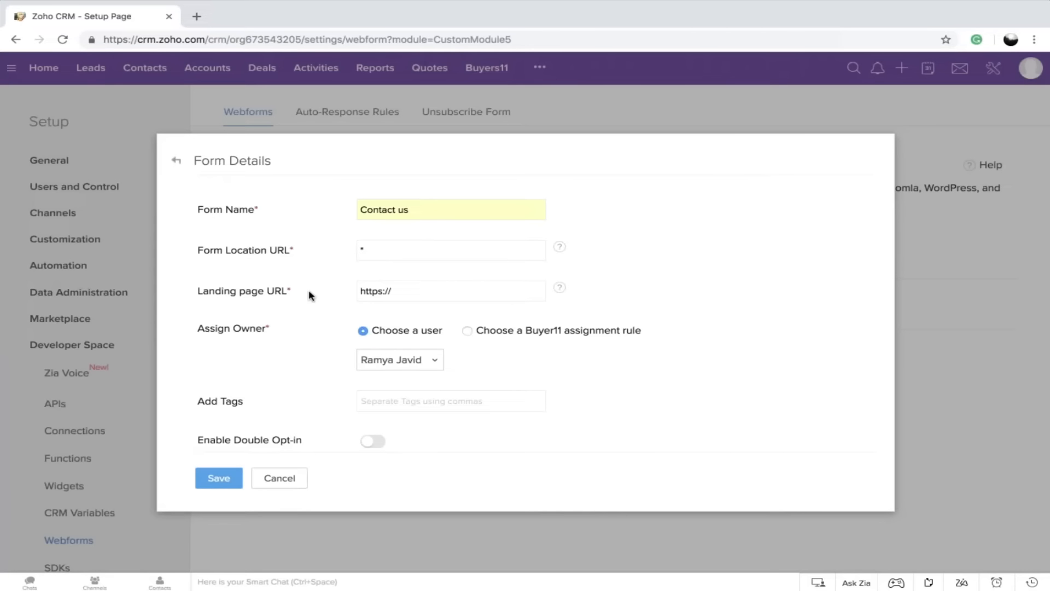
pyautogui.click(436, 292)
pyautogui.click(431, 320)
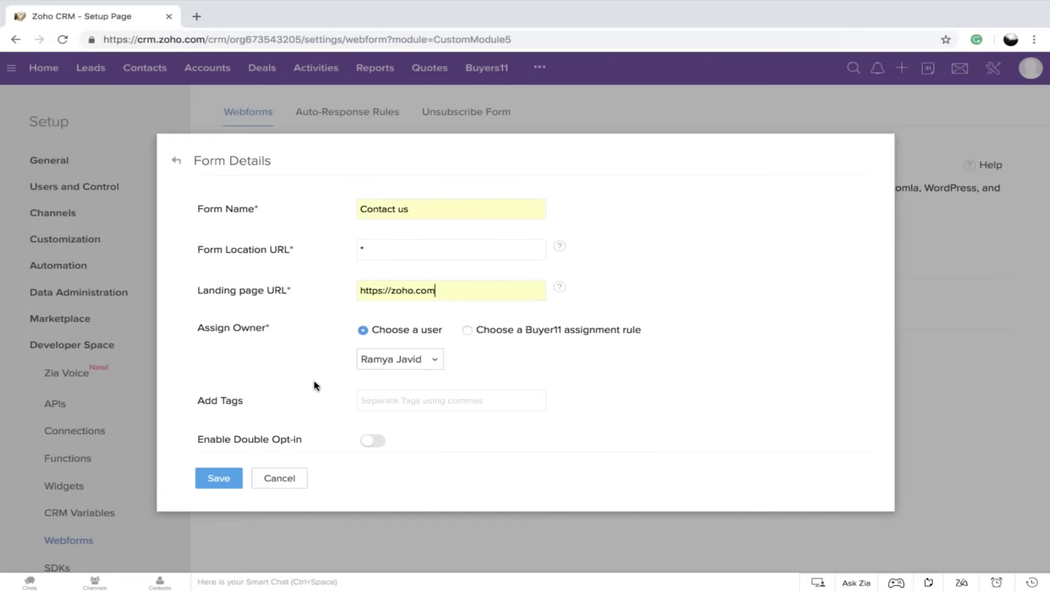
# Save the form details and select the entire source code in the embed options
pyautogui.scroll(-4, 314, 382)
pyautogui.click(219, 478)
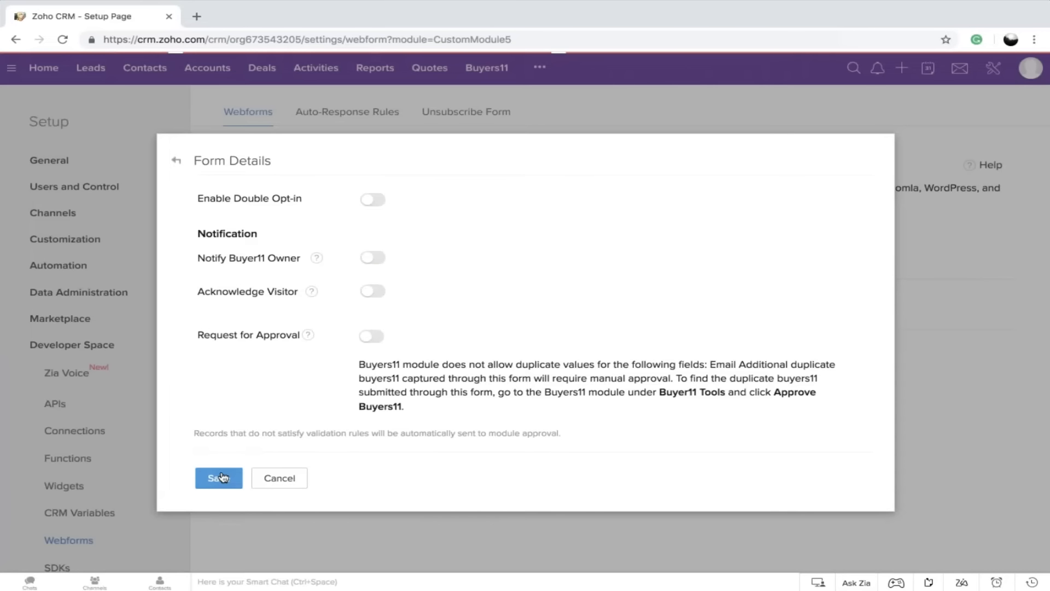
pyautogui.moveTo(230, 316); pyautogui.dragTo(368, 387)
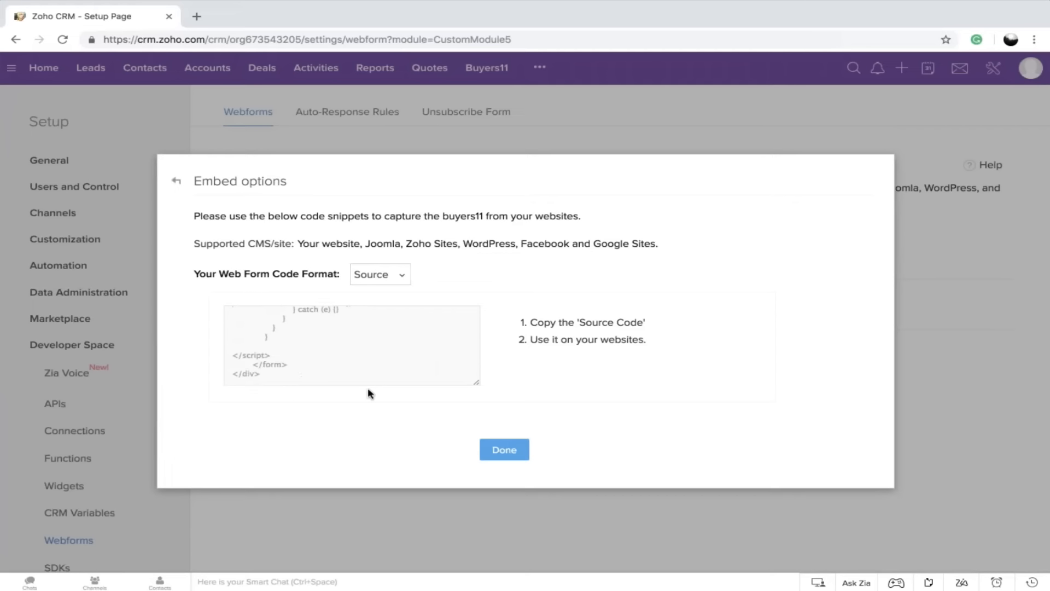
pyautogui.moveTo(272, 373); pyautogui.dragTo(243, 303)
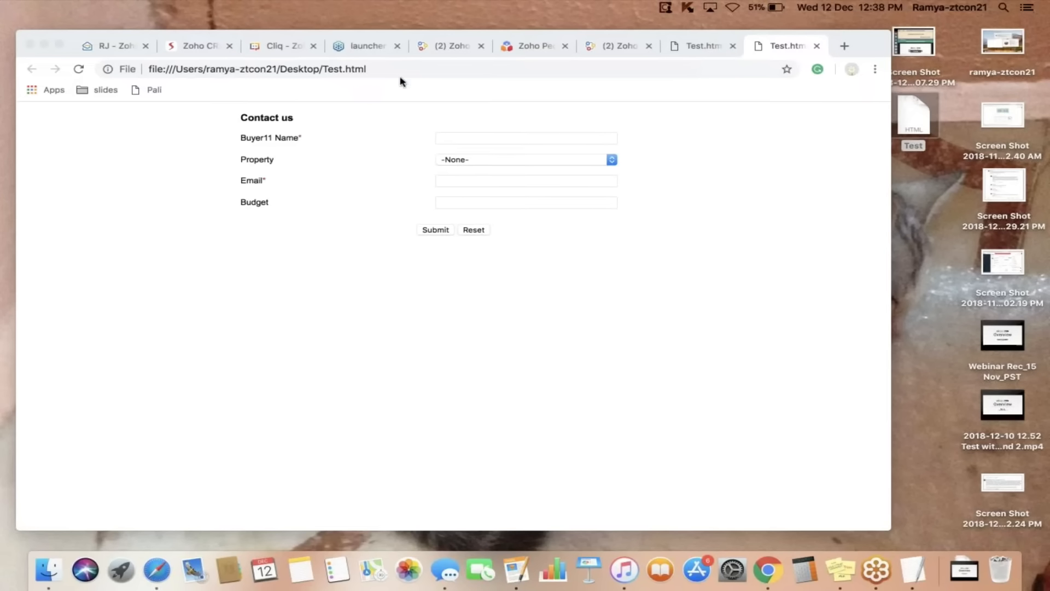
# Maximize the browser window showing Test.html, enter the buyer's name in the Contact us form and choose Villas as the property
pyautogui.click(60, 44)
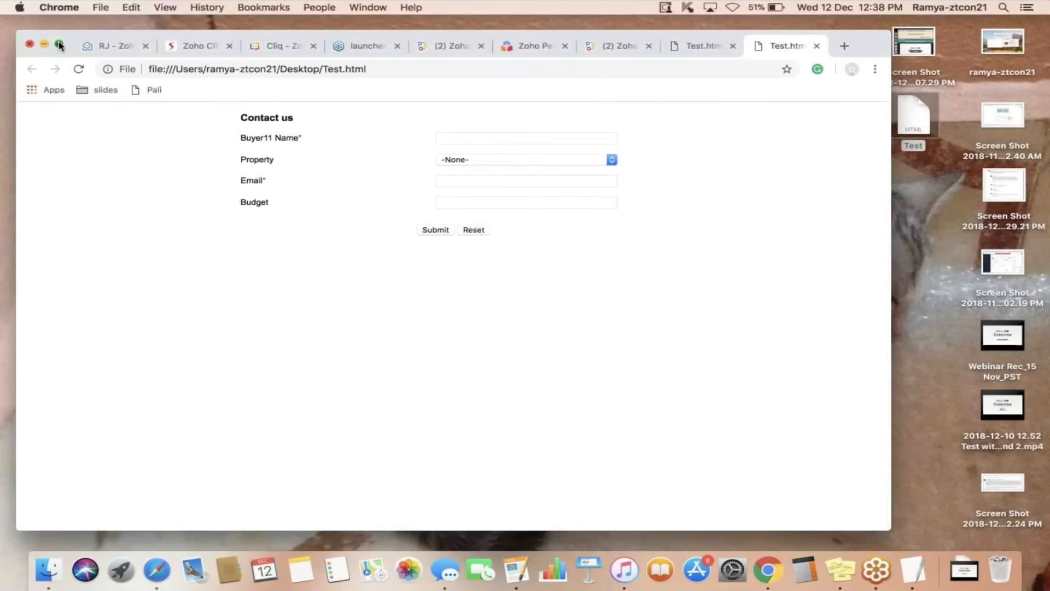
pyautogui.click(560, 110)
pyautogui.click(532, 134)
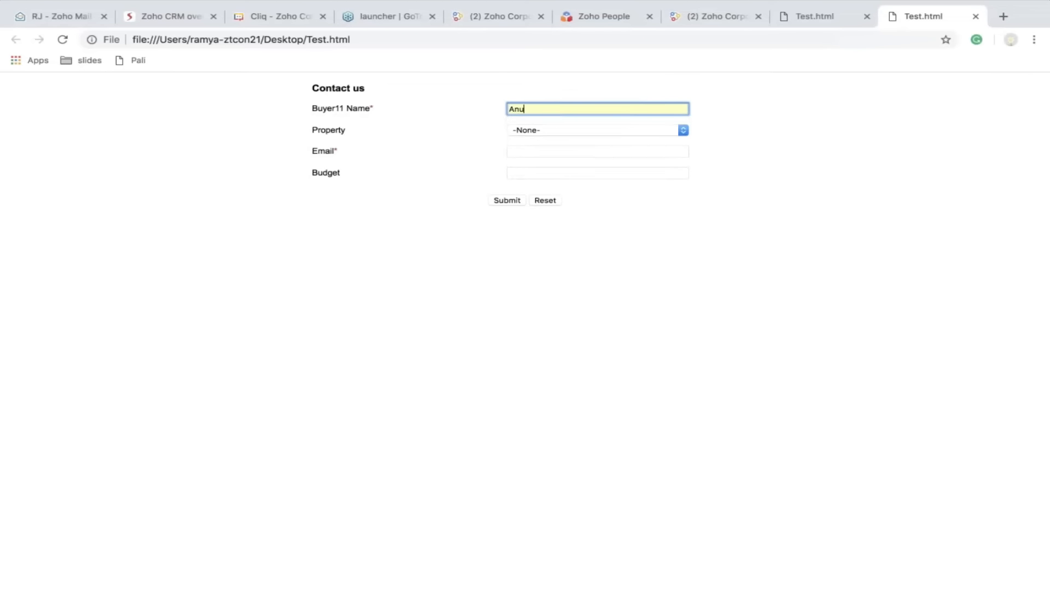
pyautogui.click(546, 132)
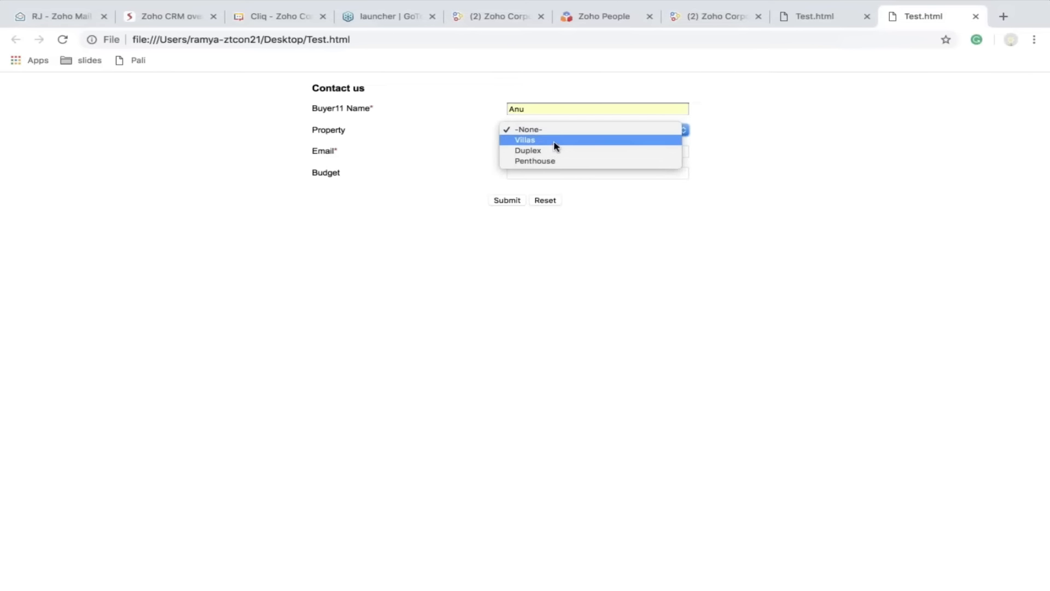
pyautogui.click(551, 140)
# Fill in the buyer's email, set the budget to 1000 and submit the Contact us form
pyautogui.click(556, 151)
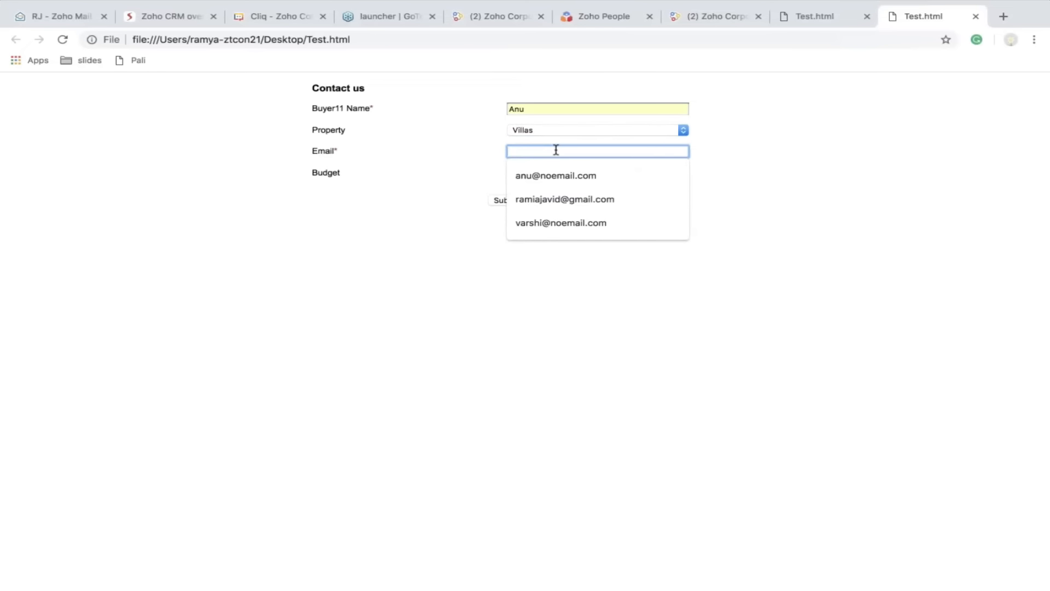
pyautogui.click(556, 175)
pyautogui.click(542, 174)
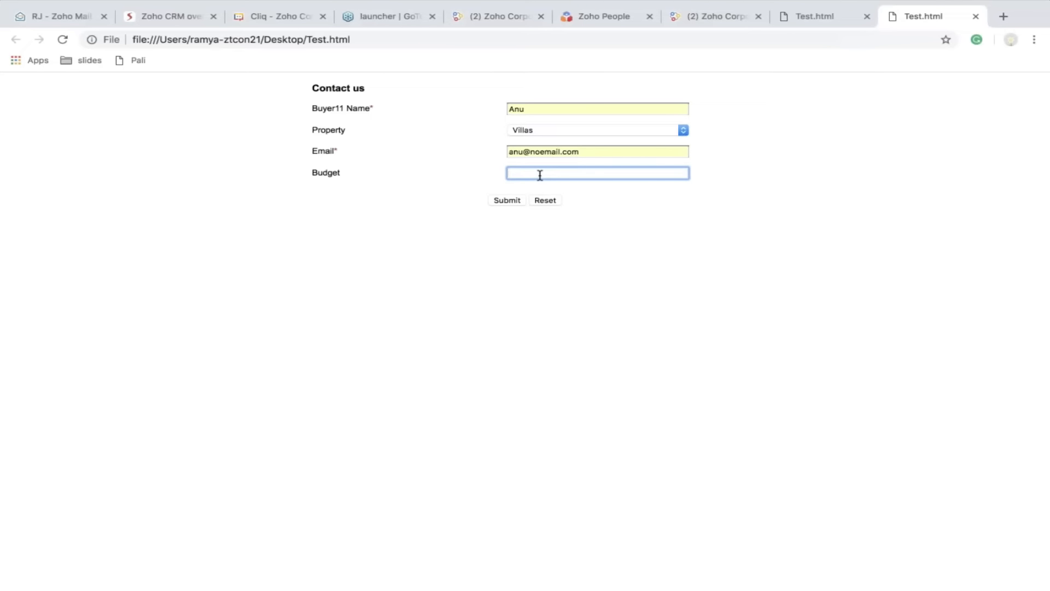
pyautogui.write('1000')
pyautogui.click(508, 200)
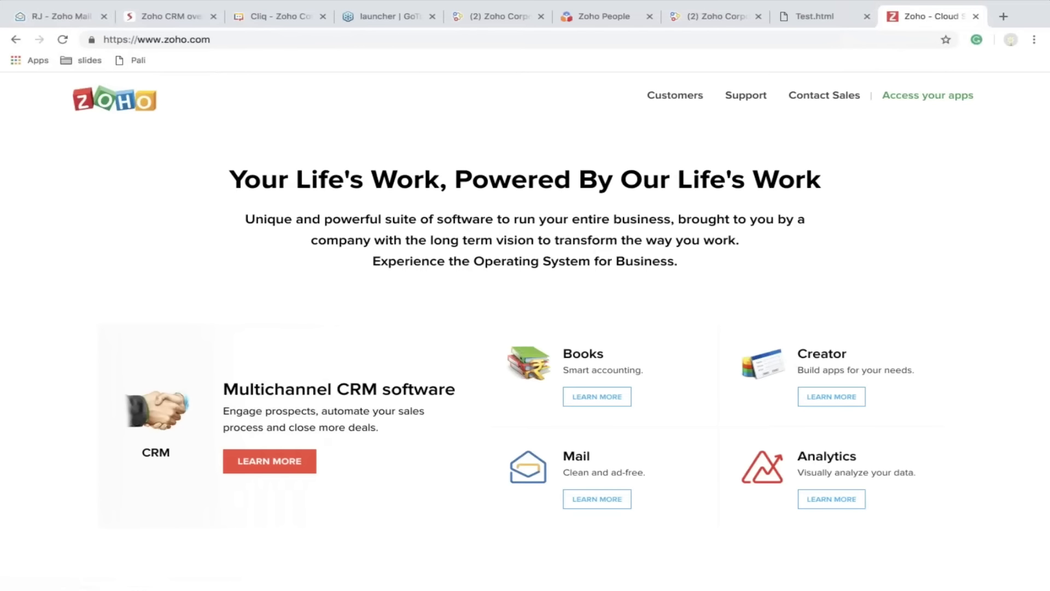
# Switch back to Zoho CRM, open the newly submitted buyer's record in Buyers11 and check its Source value
pyautogui.hotkey('ctrl', 'Right')
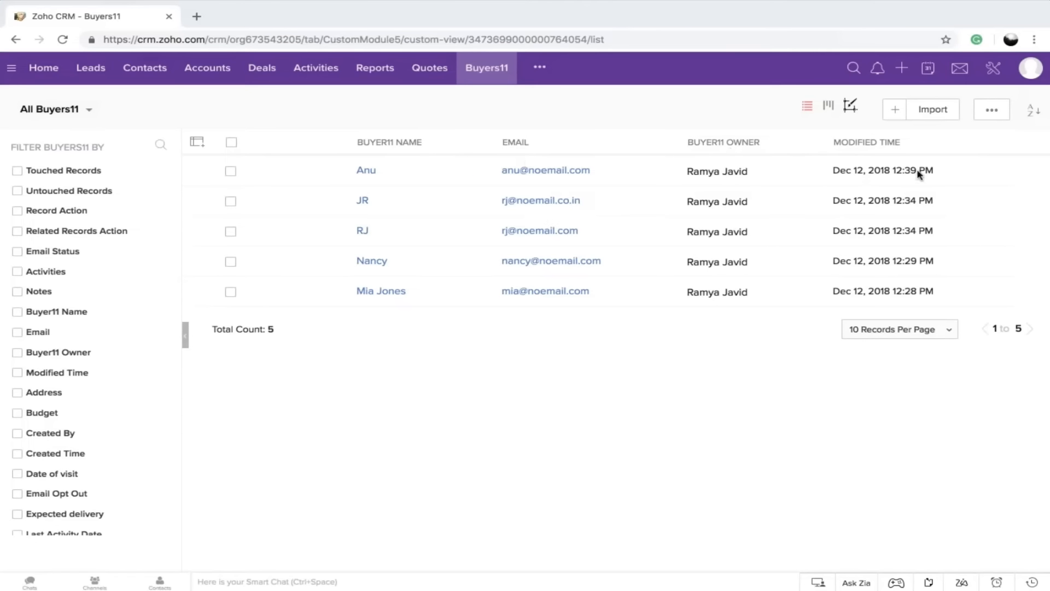
pyautogui.click(366, 170)
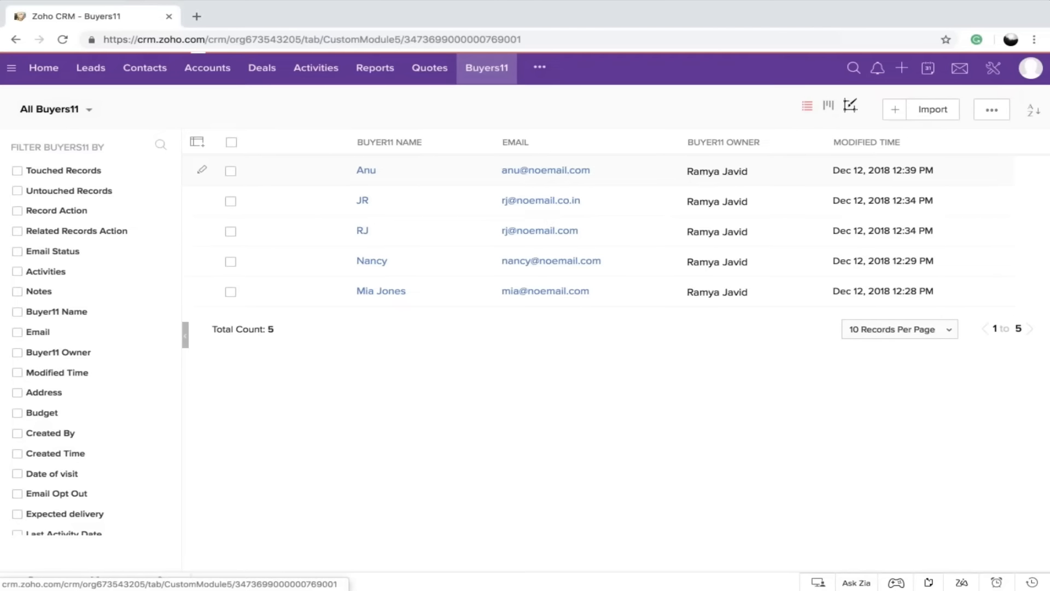
pyautogui.scroll(-3, 534, 349)
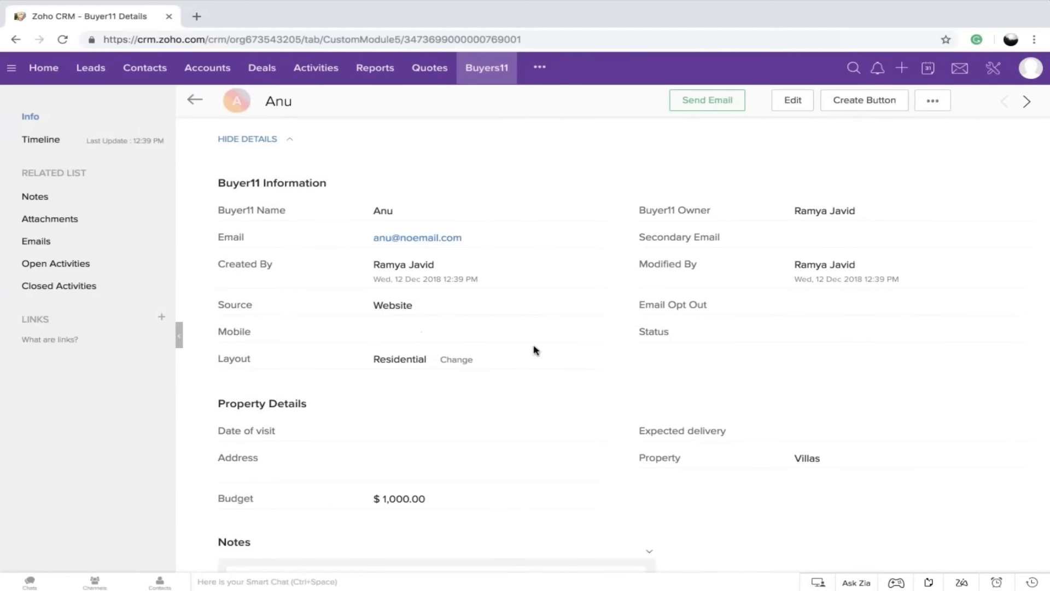
pyautogui.moveTo(420, 306); pyautogui.dragTo(365, 307)
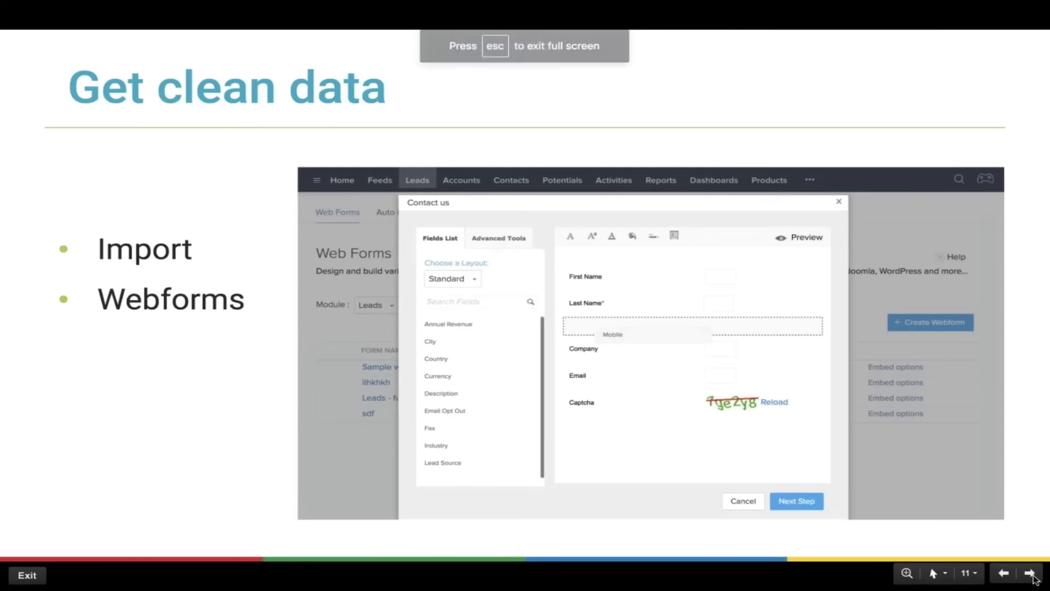
pyautogui.click(1031, 575)
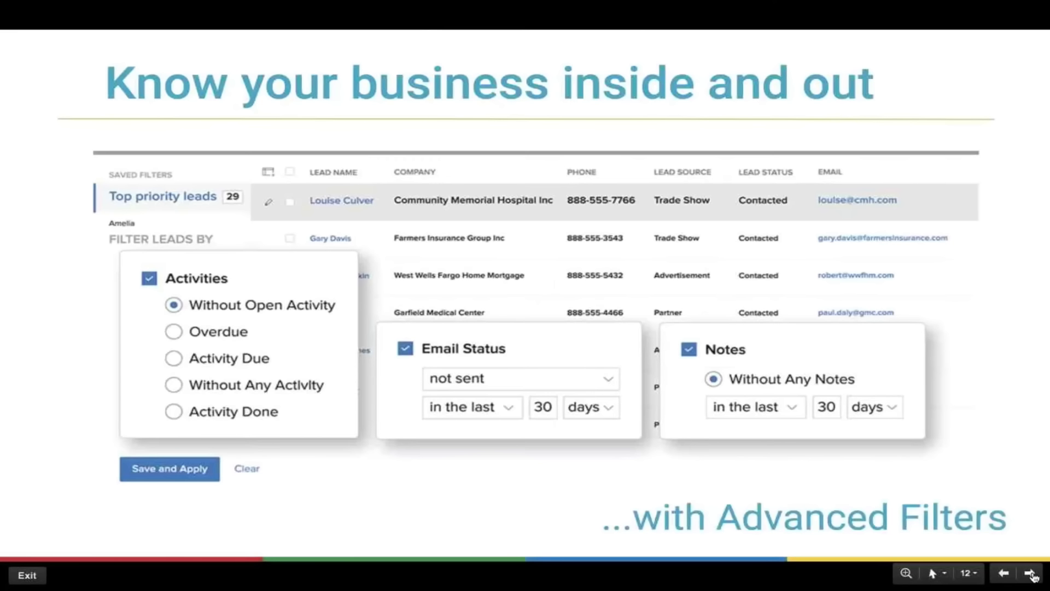
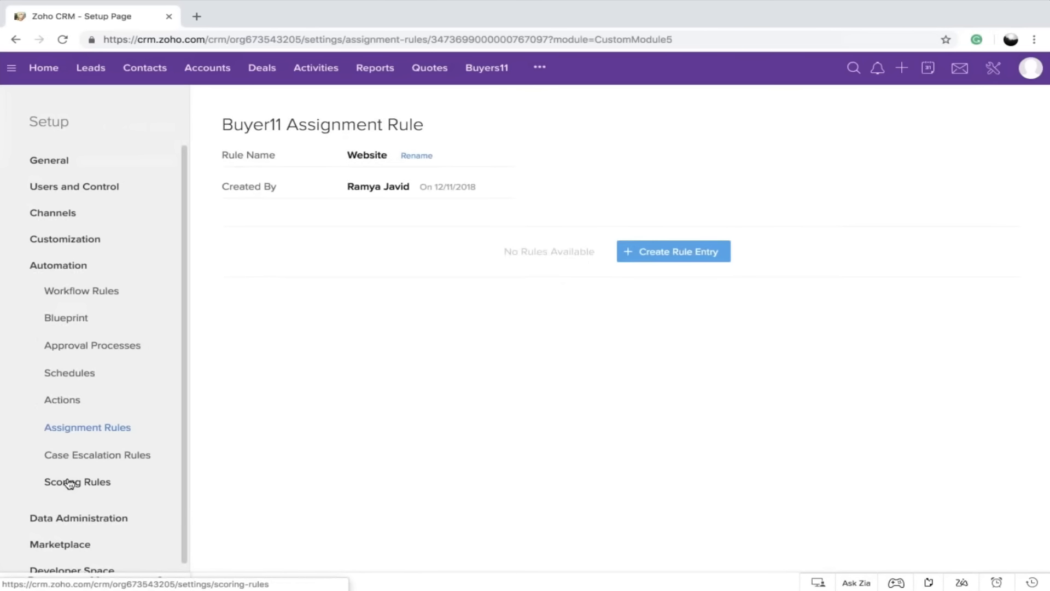
# Open the Scoring Rules for Leads, change the Industry criterion to ERP (Enterprise Resource Planning) and save it
pyautogui.click(68, 482)
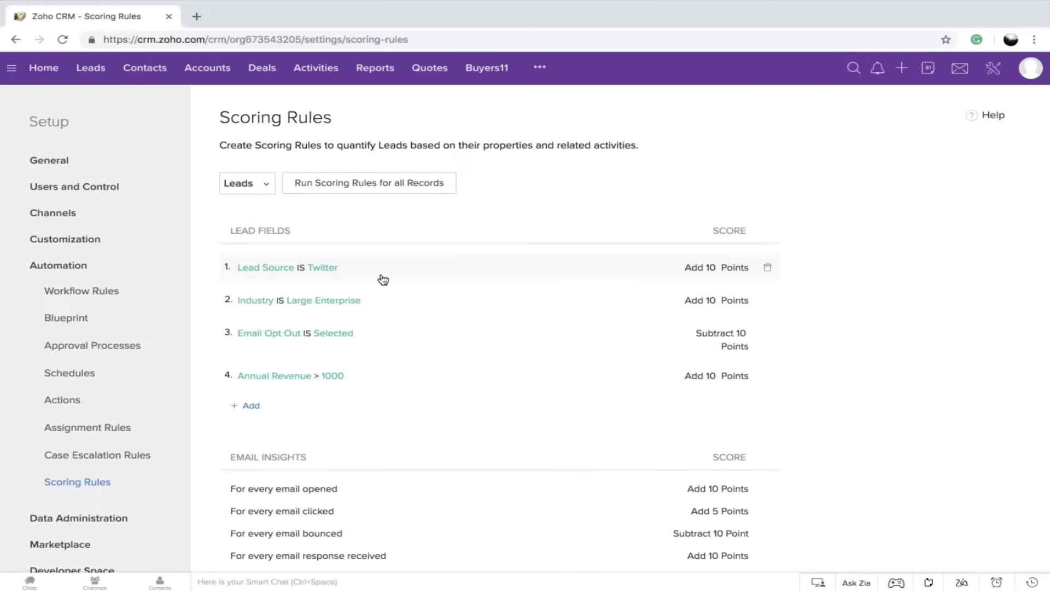
pyautogui.click(339, 301)
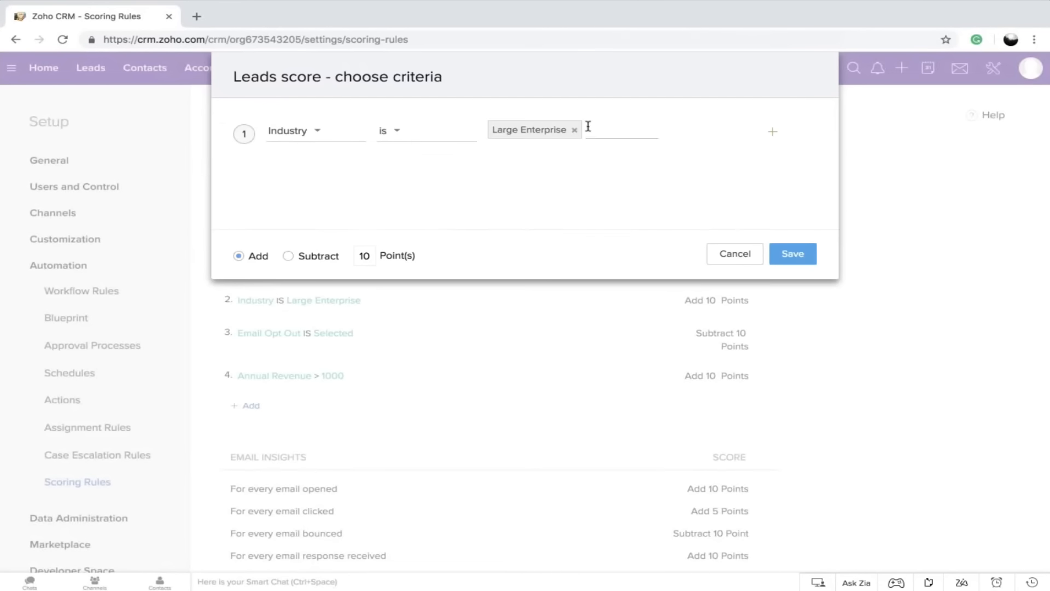
pyautogui.click(572, 133)
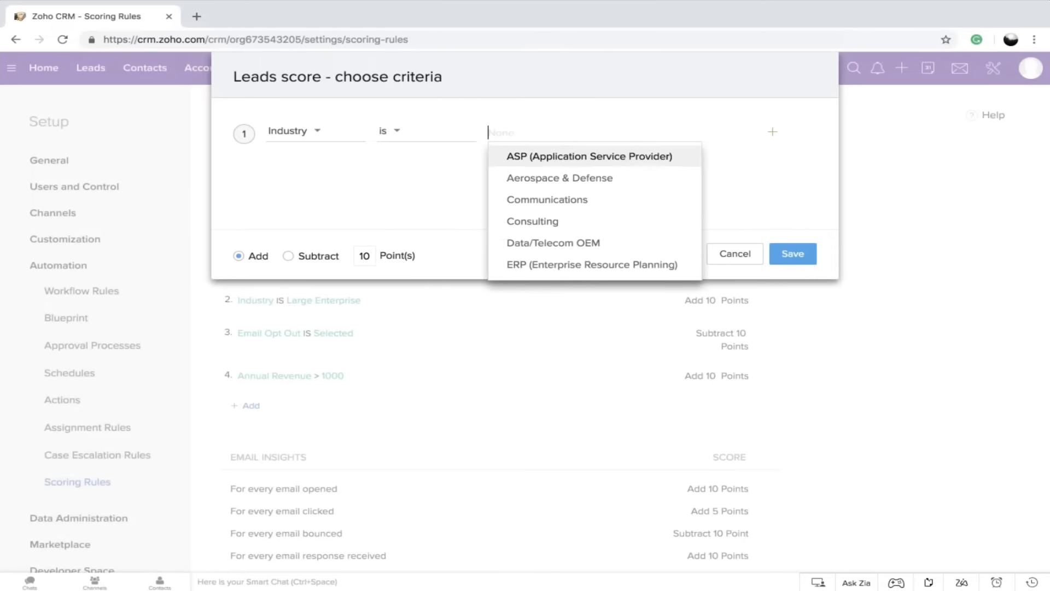
pyautogui.click(579, 267)
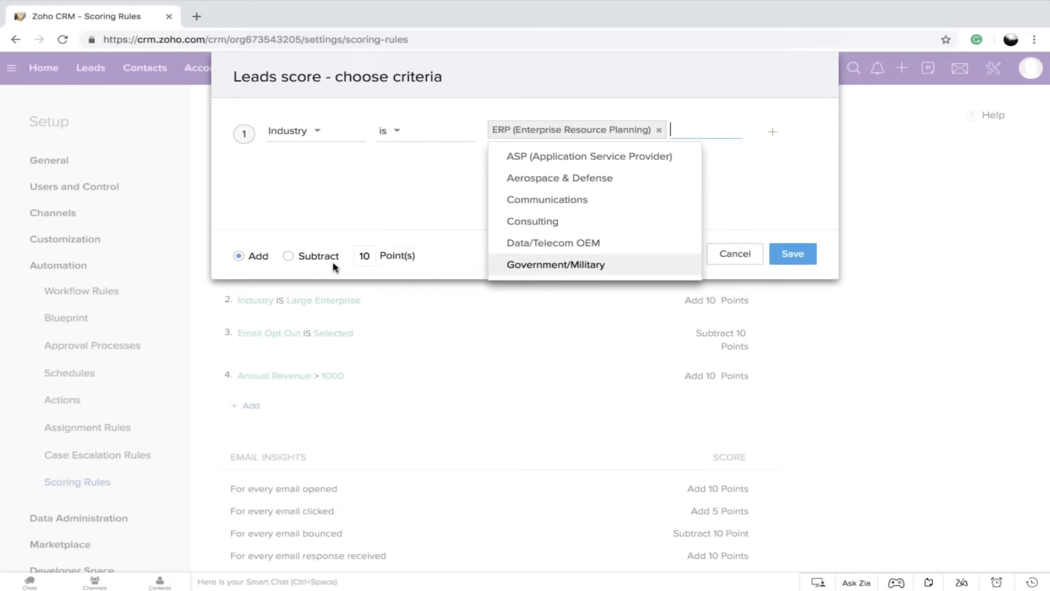
pyautogui.click(775, 258)
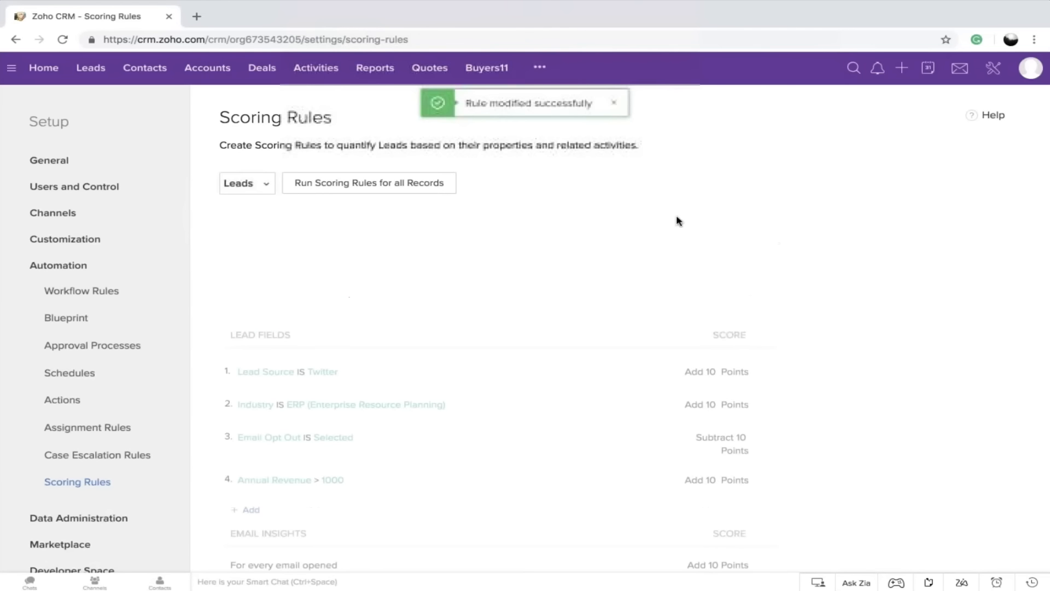
# Review the email insights and campaign scores, and run the scoring rules for all lead records
pyautogui.scroll(-4, 413, 221)
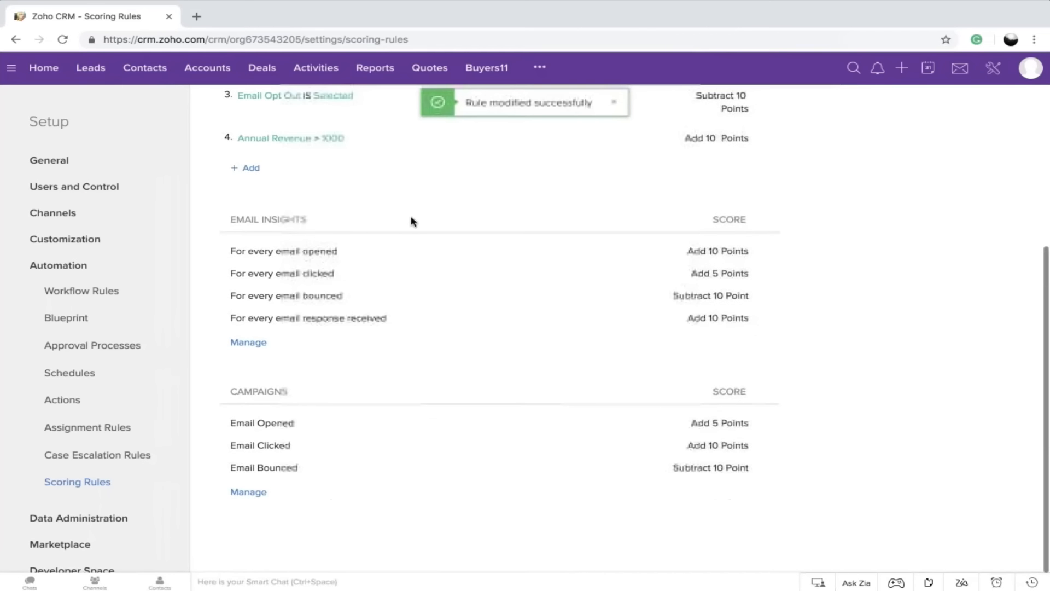
pyautogui.scroll(4, 412, 220)
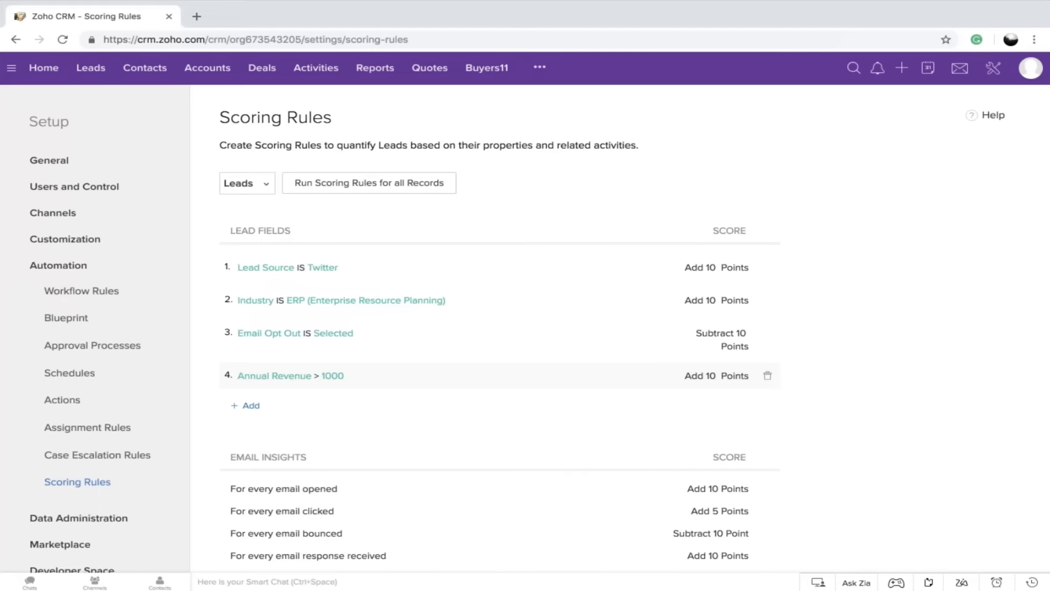
pyautogui.scroll(-4, 493, 355)
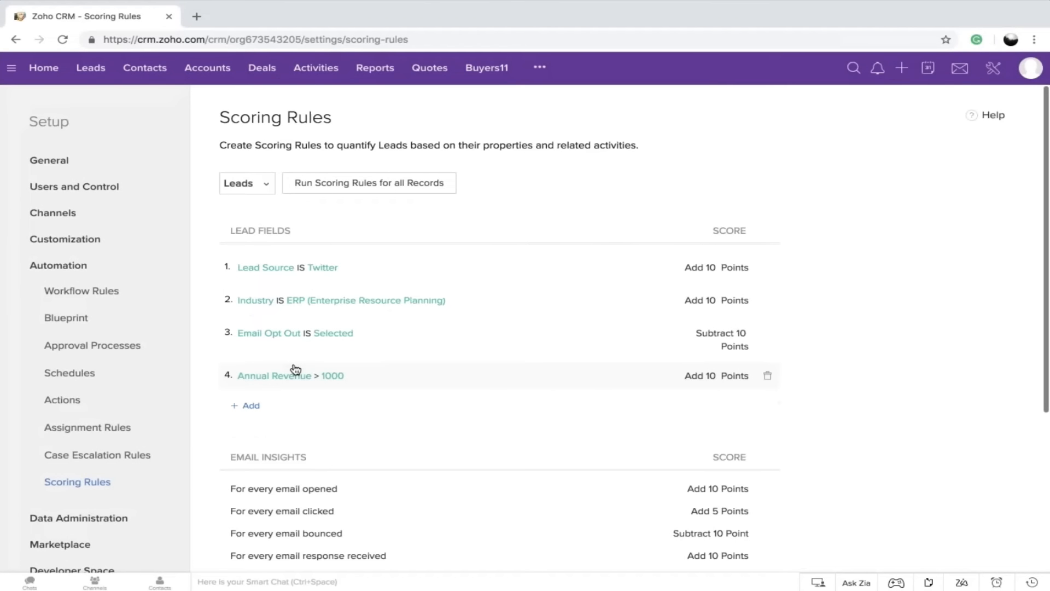
pyautogui.click(404, 186)
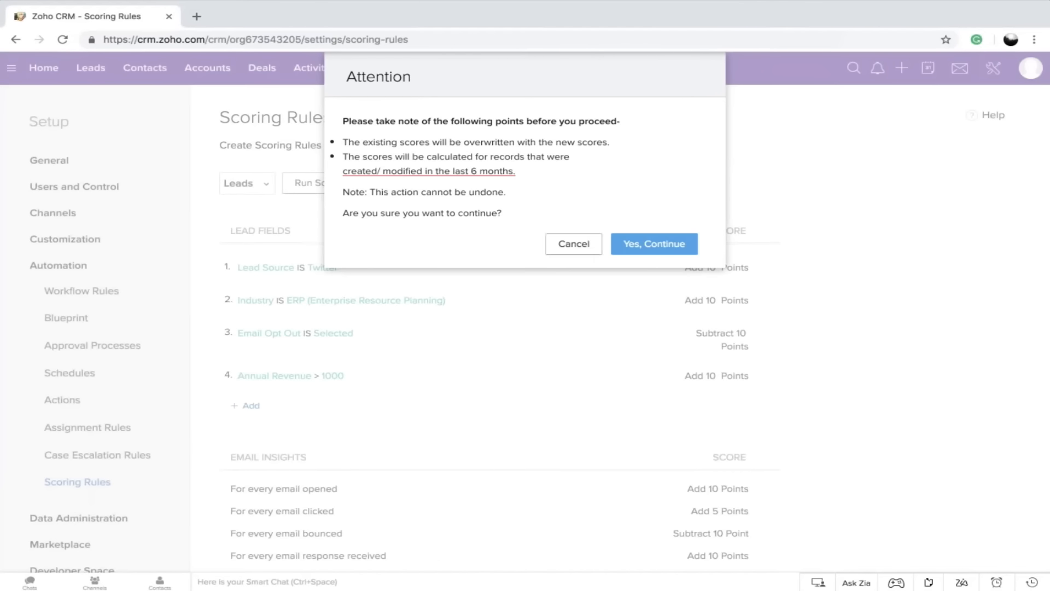
pyautogui.click(665, 247)
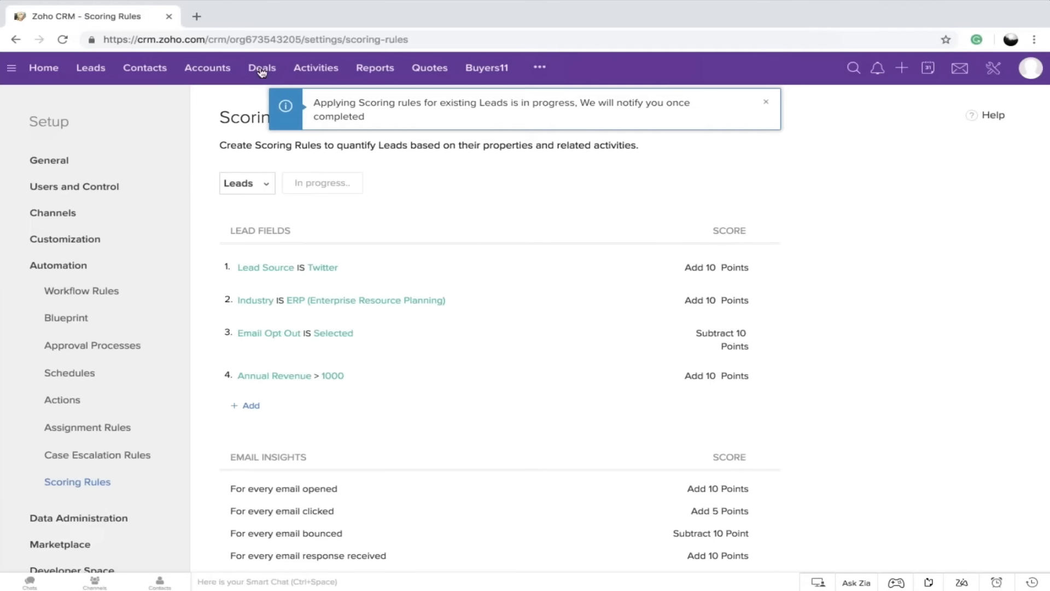
# Open the Leads list and filter it to leads with a Touch Point Score greater than 0
pyautogui.click(90, 68)
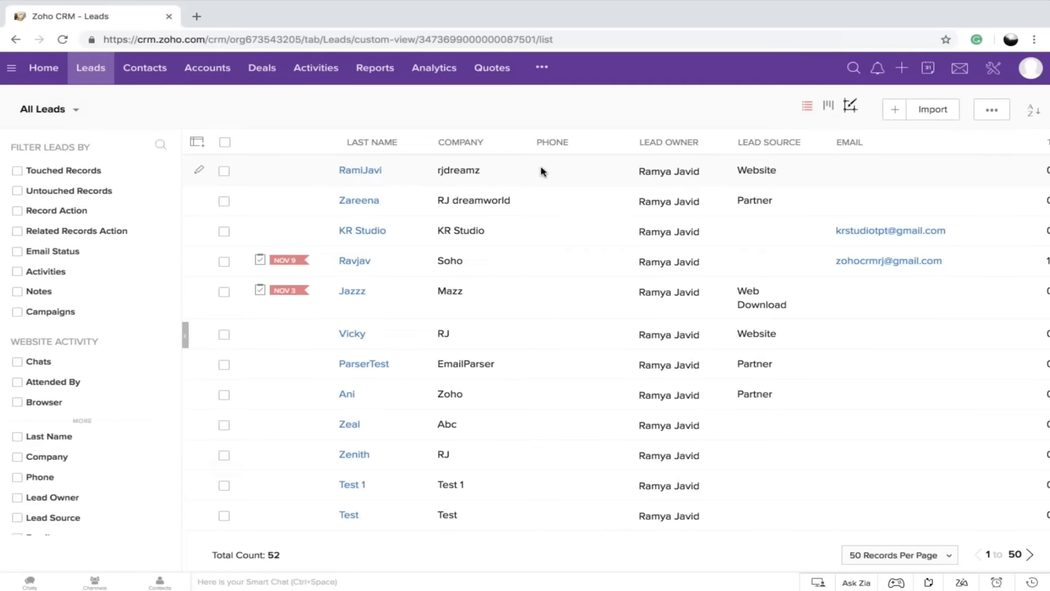
pyautogui.hscroll(3, 541, 168)
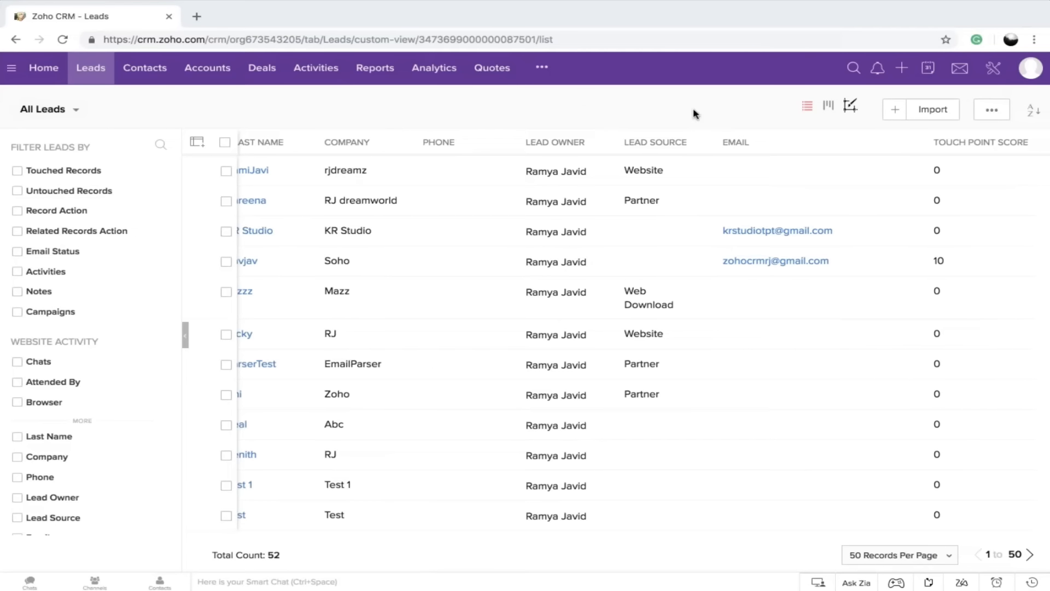
pyautogui.scroll(-6, 137, 350)
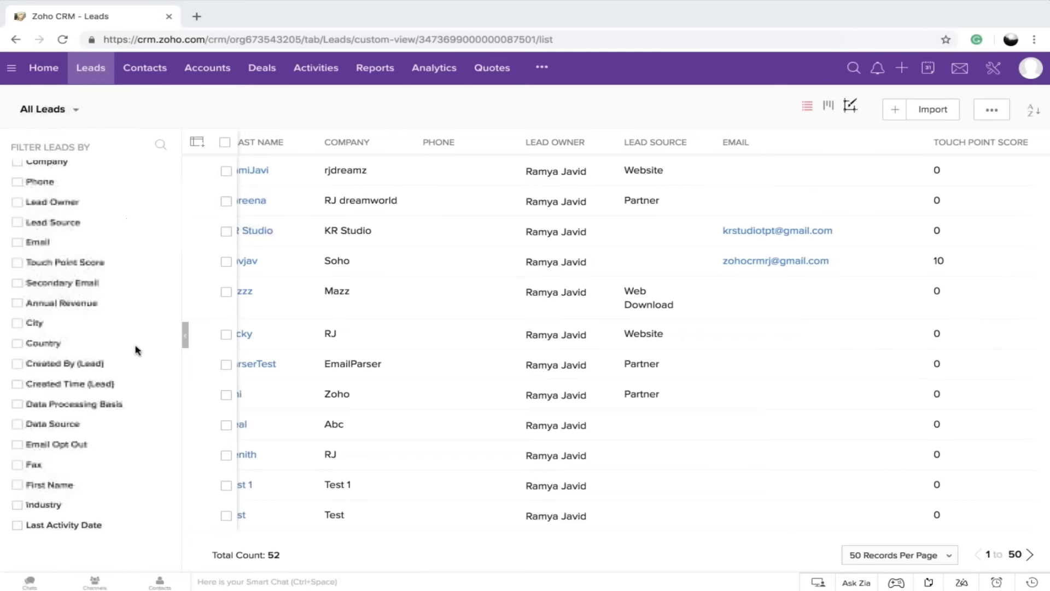
pyautogui.click(17, 241)
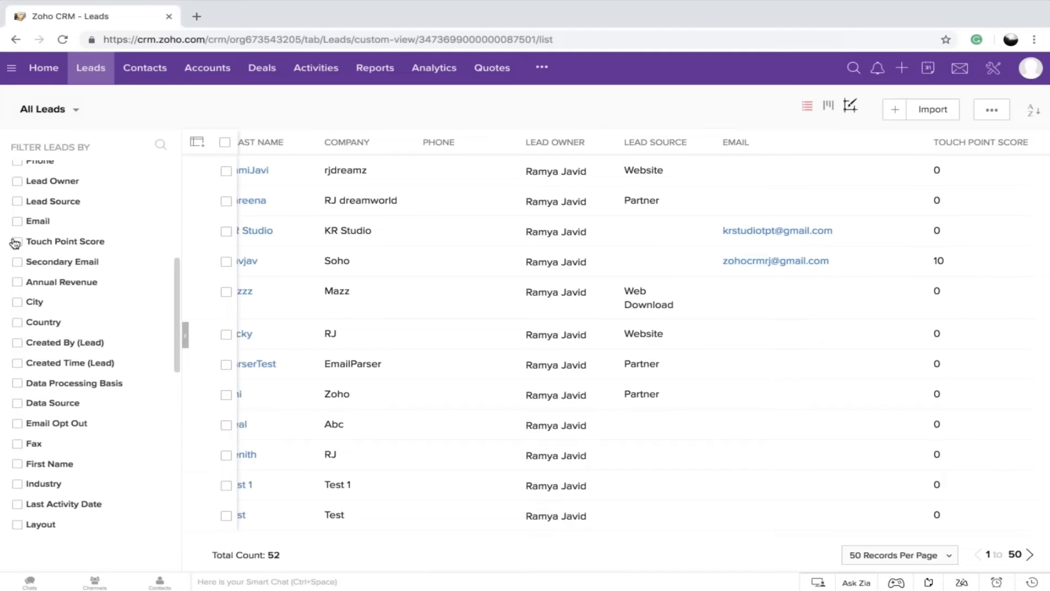
pyautogui.click(44, 261)
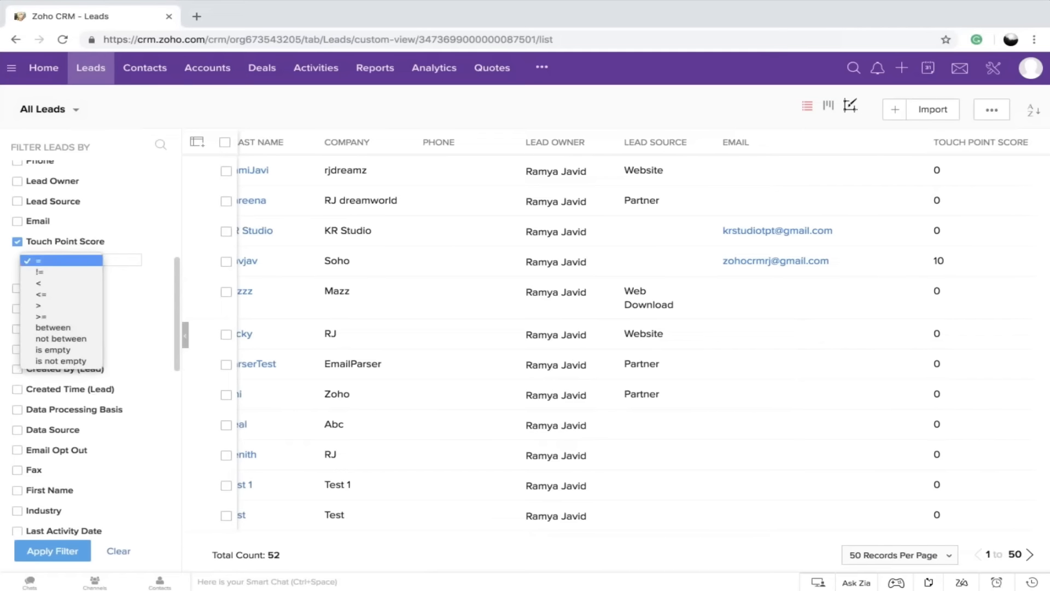
pyautogui.click(55, 306)
pyautogui.click(119, 261)
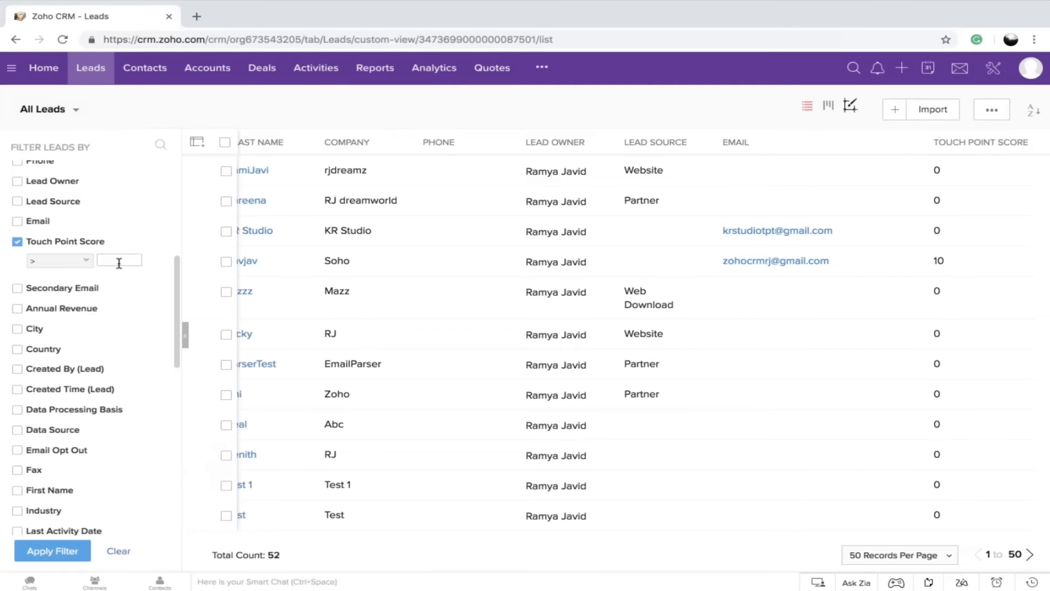
pyautogui.write('10')
pyautogui.press('BackSpace')
pyautogui.press('BackSpace')
pyautogui.write('0')
pyautogui.click(53, 554)
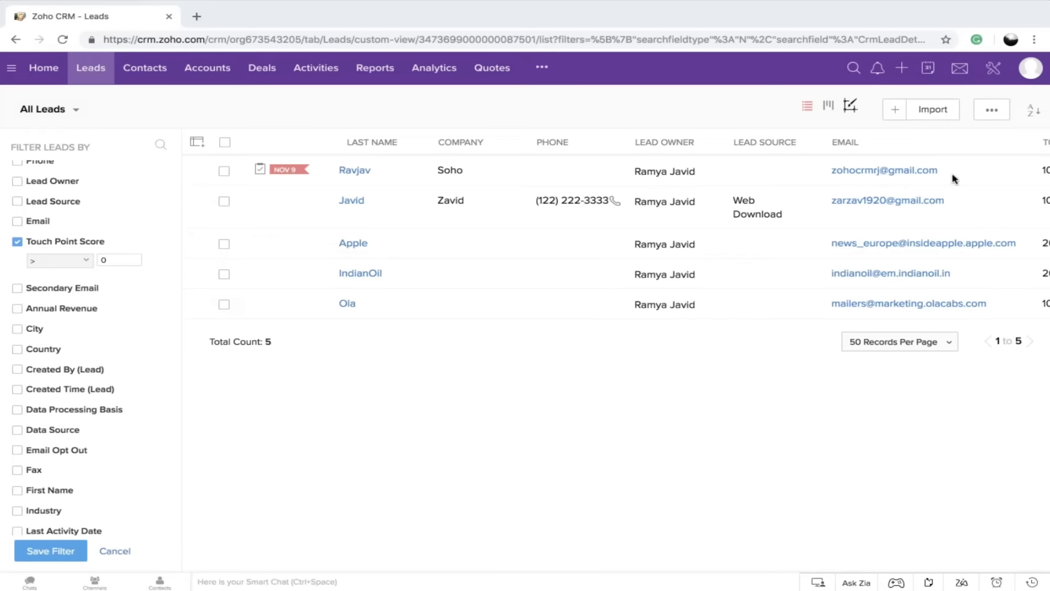
# Return to Setup and open the Workflow Rules page under Automation
pyautogui.click(992, 68)
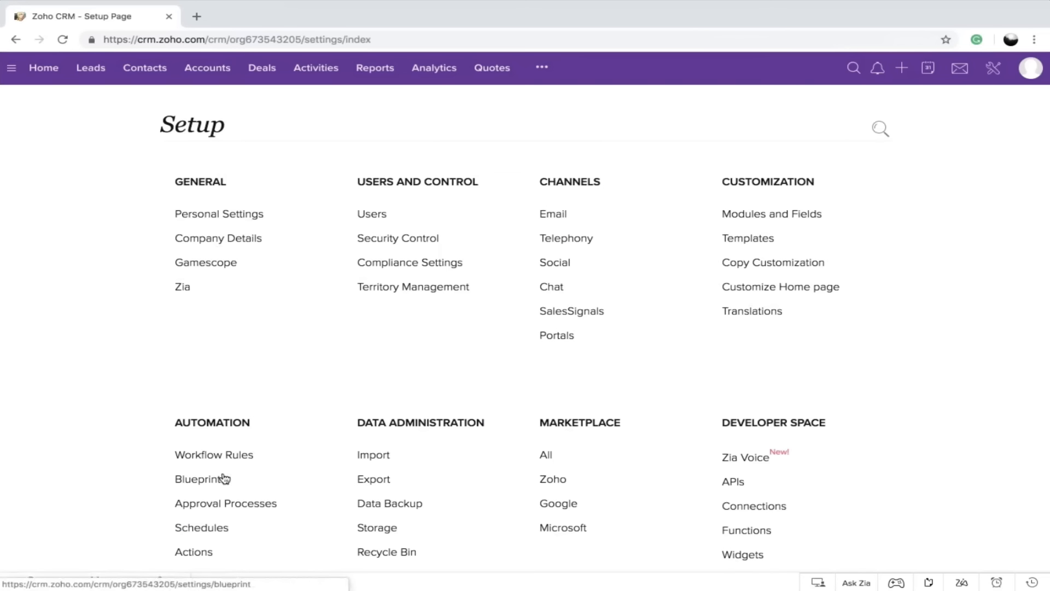
pyautogui.scroll(-2, 219, 449)
pyautogui.click(211, 364)
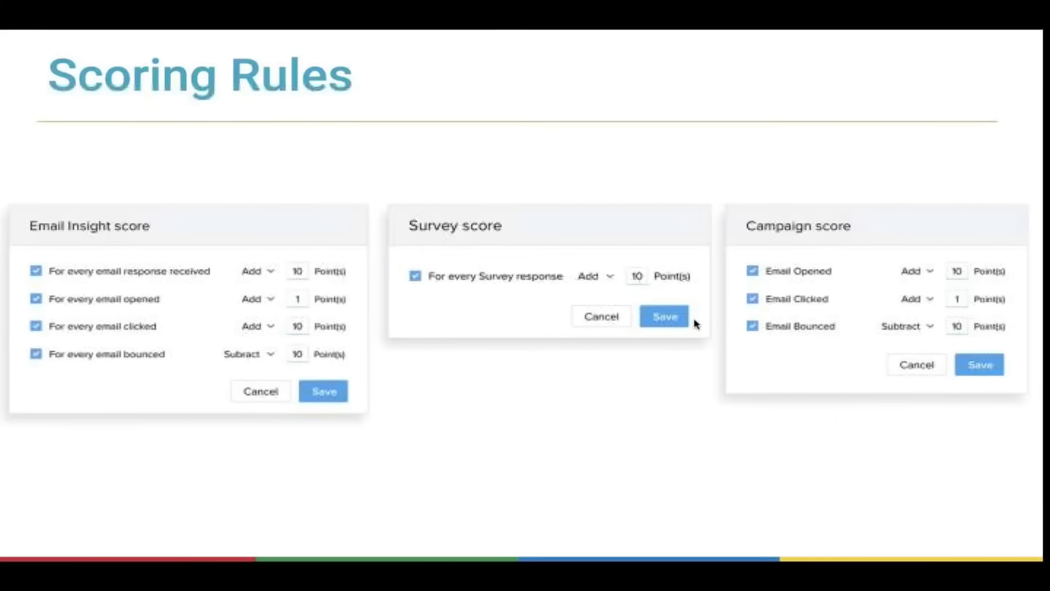
pyautogui.click(994, 573)
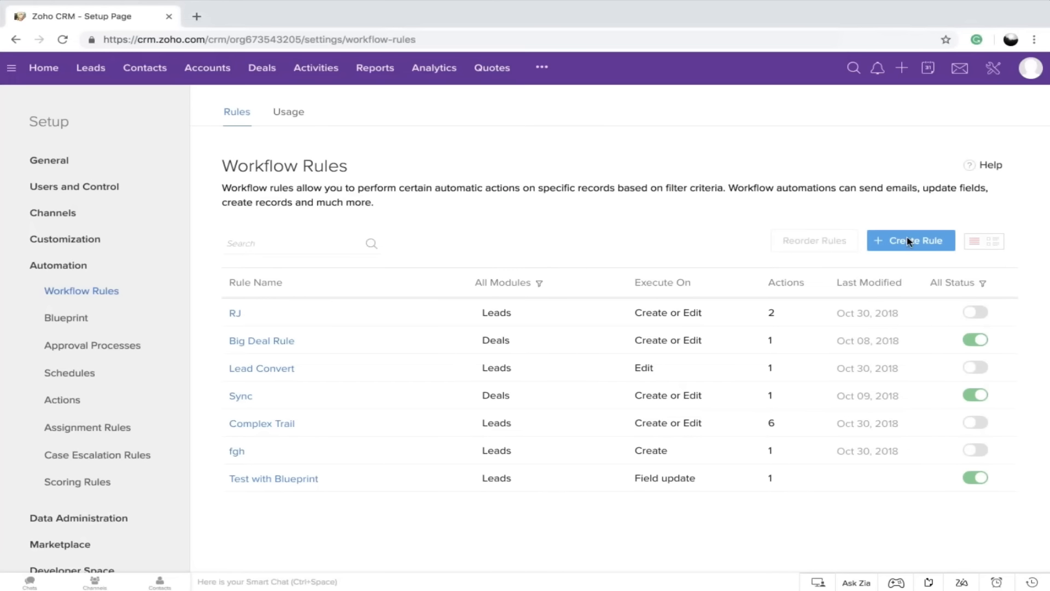
# Create a new workflow rule named Welcome for the Buyers11 module
pyautogui.click(908, 241)
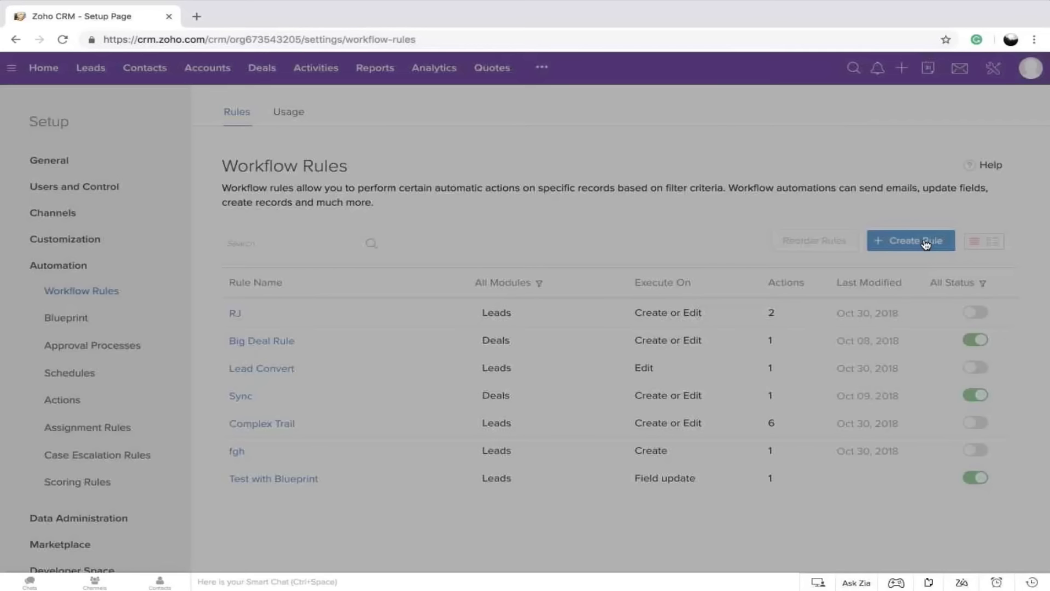
pyautogui.click(541, 121)
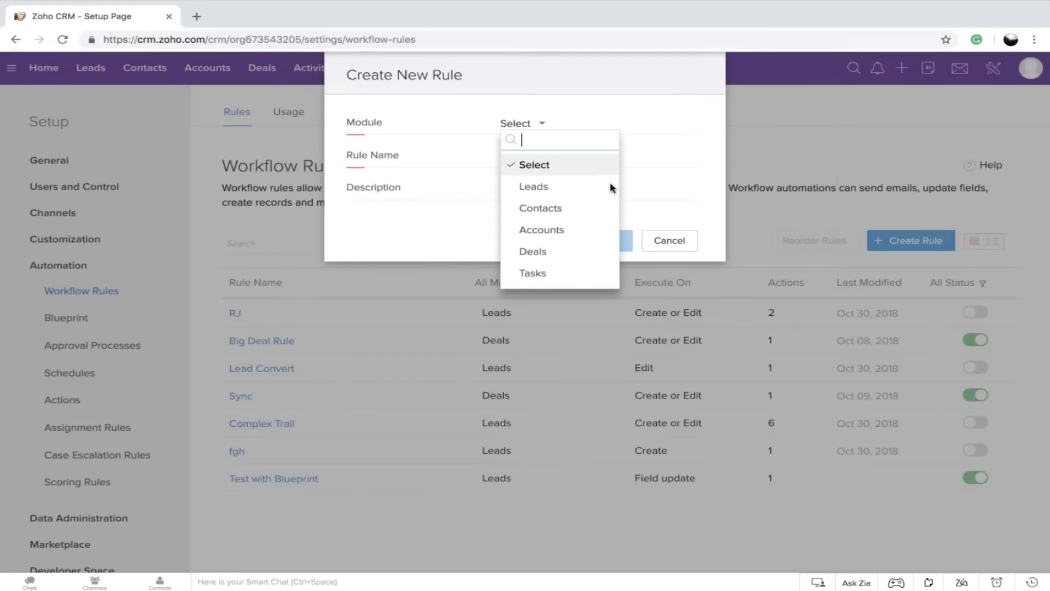
pyautogui.scroll(-5, 555, 241)
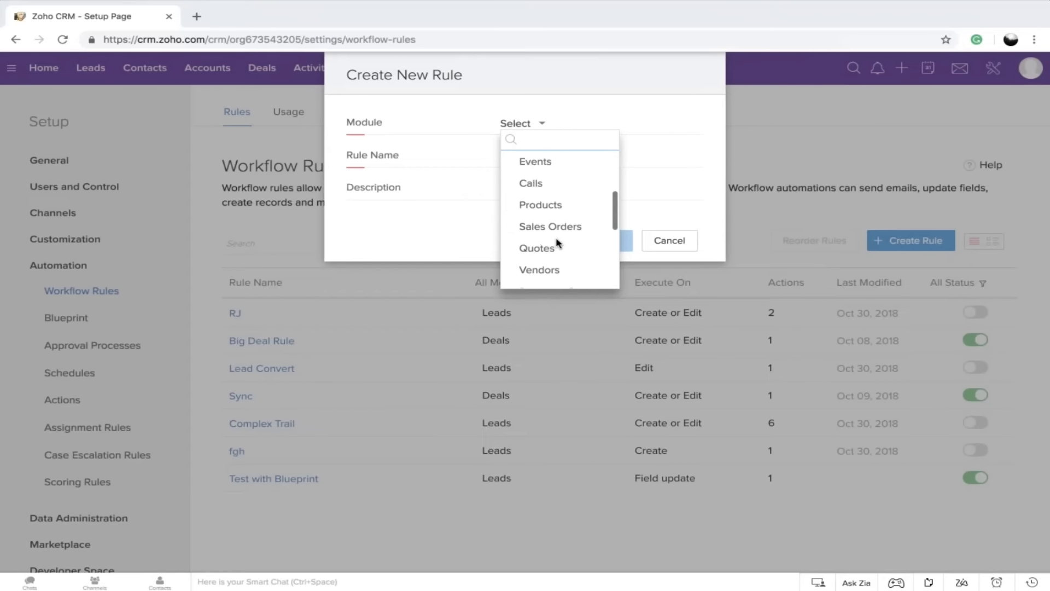
pyautogui.scroll(-3, 557, 242)
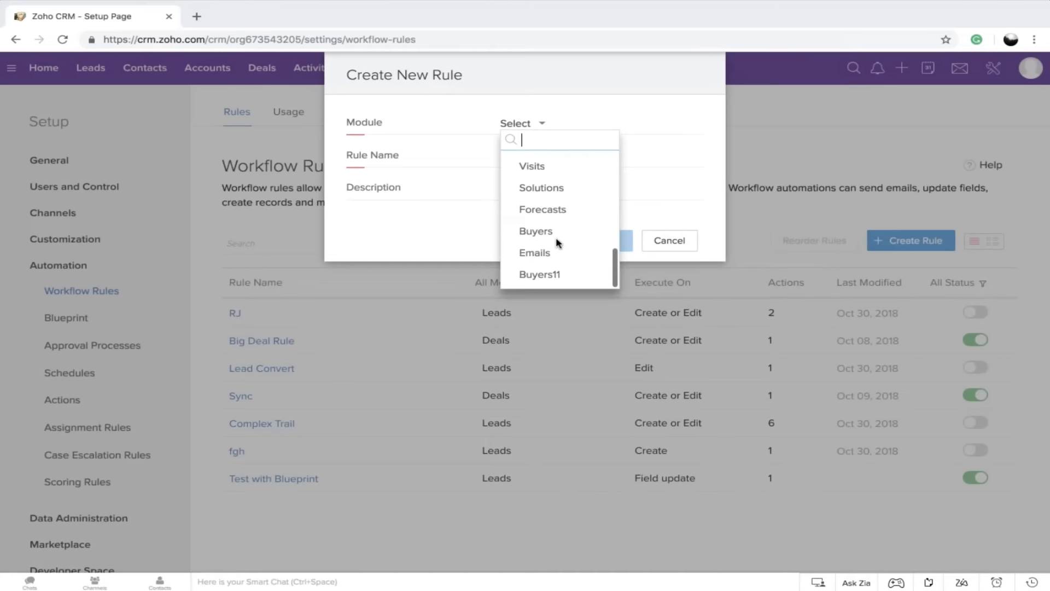
pyautogui.click(546, 270)
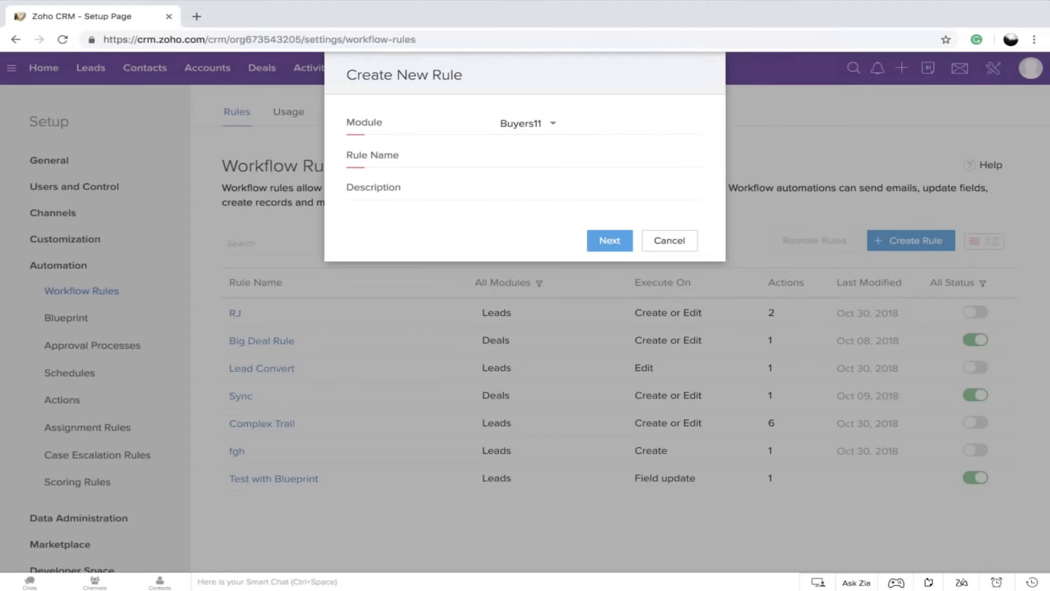
pyautogui.click(501, 157)
pyautogui.write('Welcome')
pyautogui.click(611, 243)
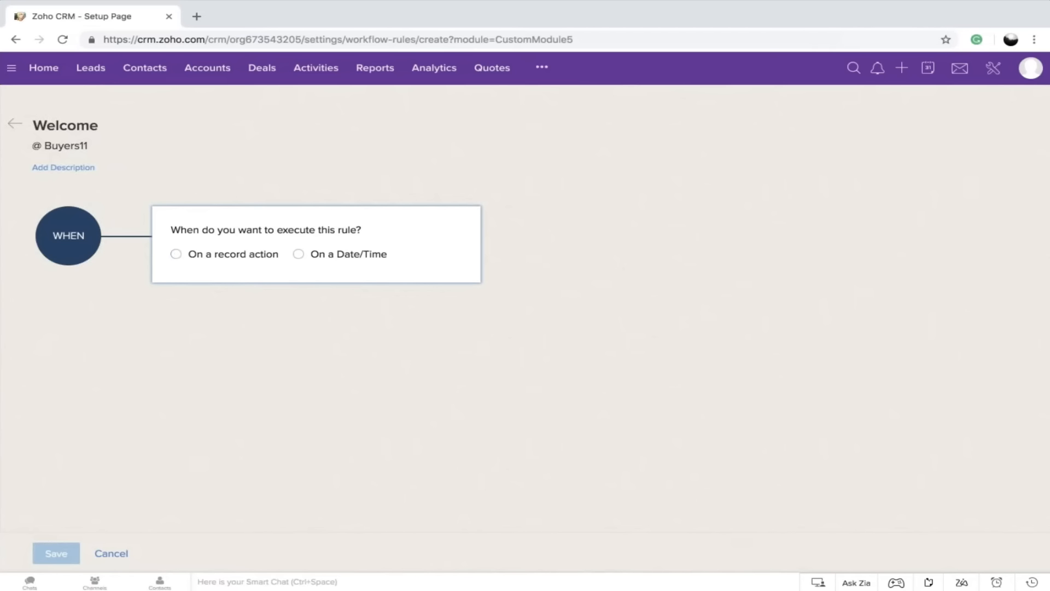
# Set the rule to execute on the record action Create and apply it to All Buyers11
pyautogui.click(176, 255)
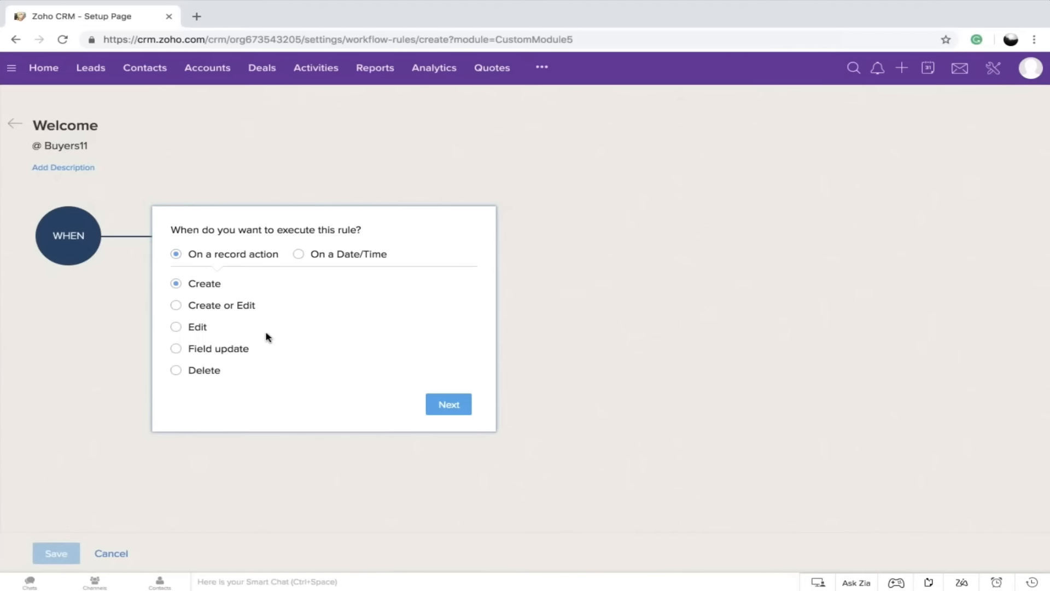
pyautogui.click(447, 405)
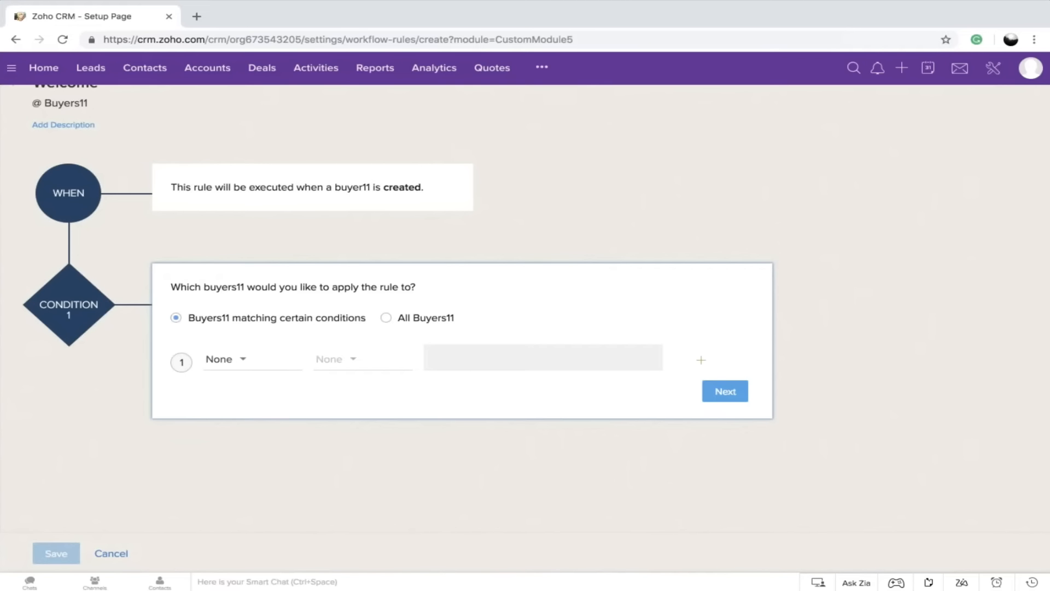
pyautogui.click(233, 365)
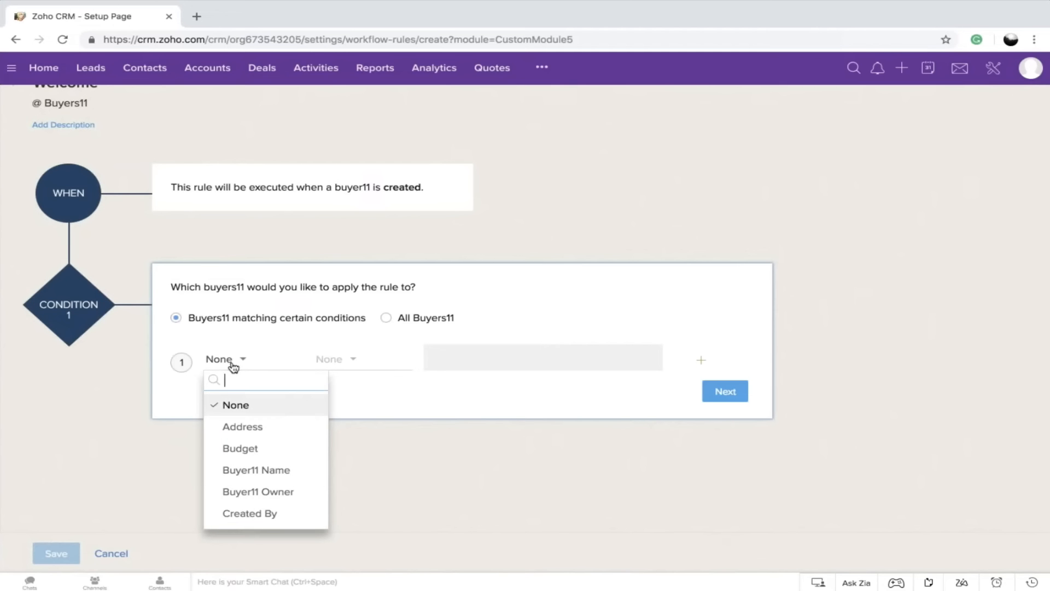
pyautogui.scroll(-2, 265, 450)
pyautogui.scroll(2, 265, 451)
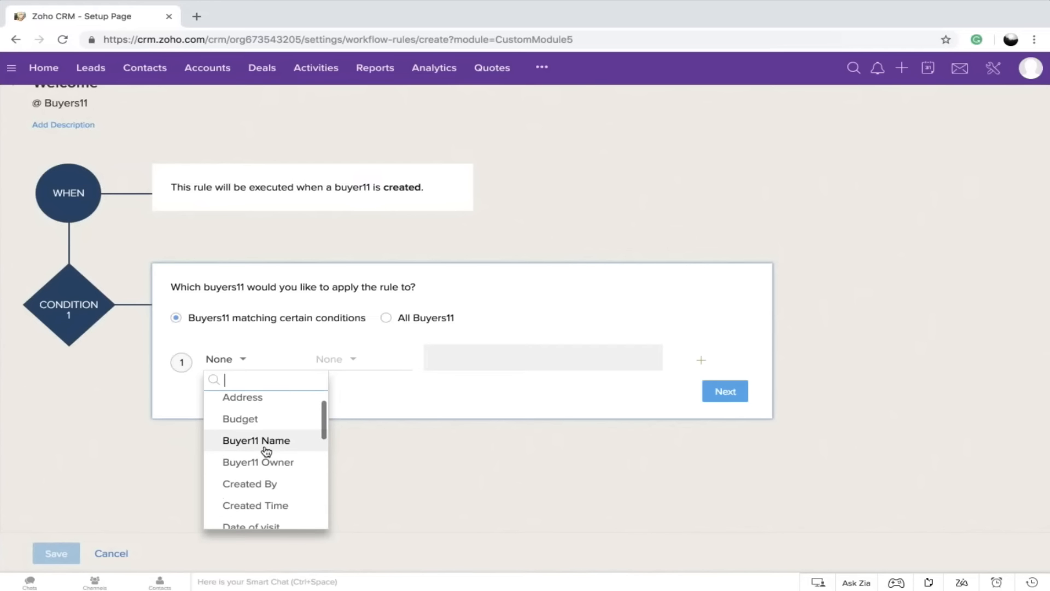
pyautogui.scroll(-1, 266, 451)
pyautogui.scroll(-3, 267, 450)
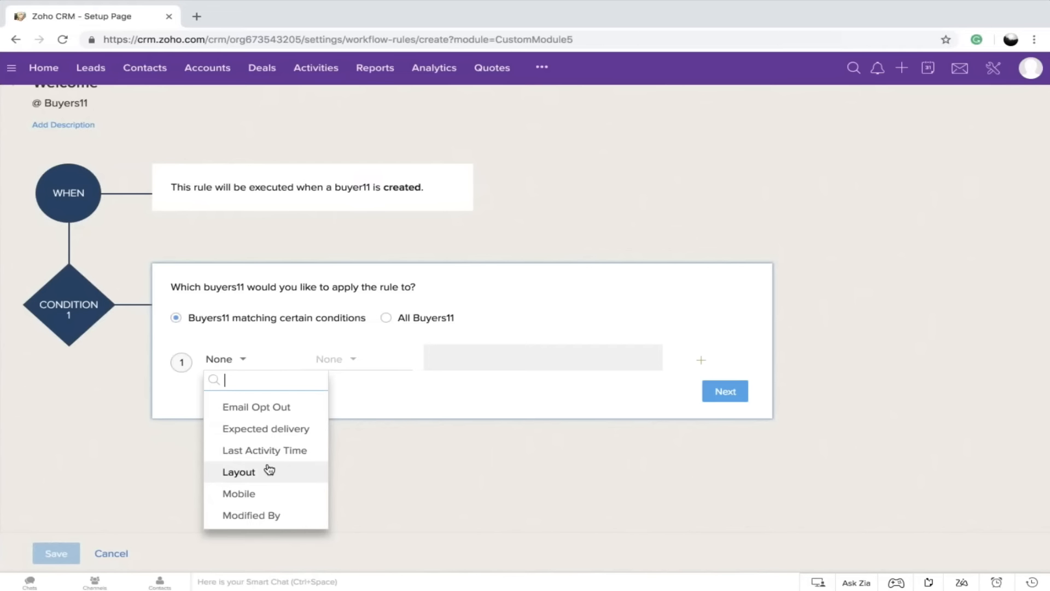
pyautogui.scroll(4, 269, 470)
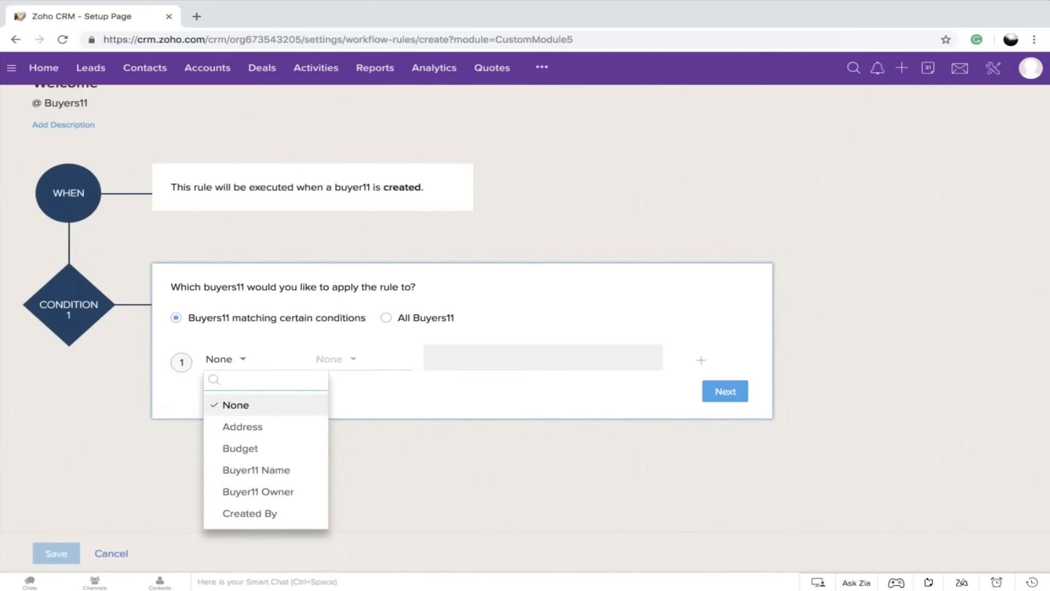
pyautogui.click(387, 320)
pyautogui.click(387, 320)
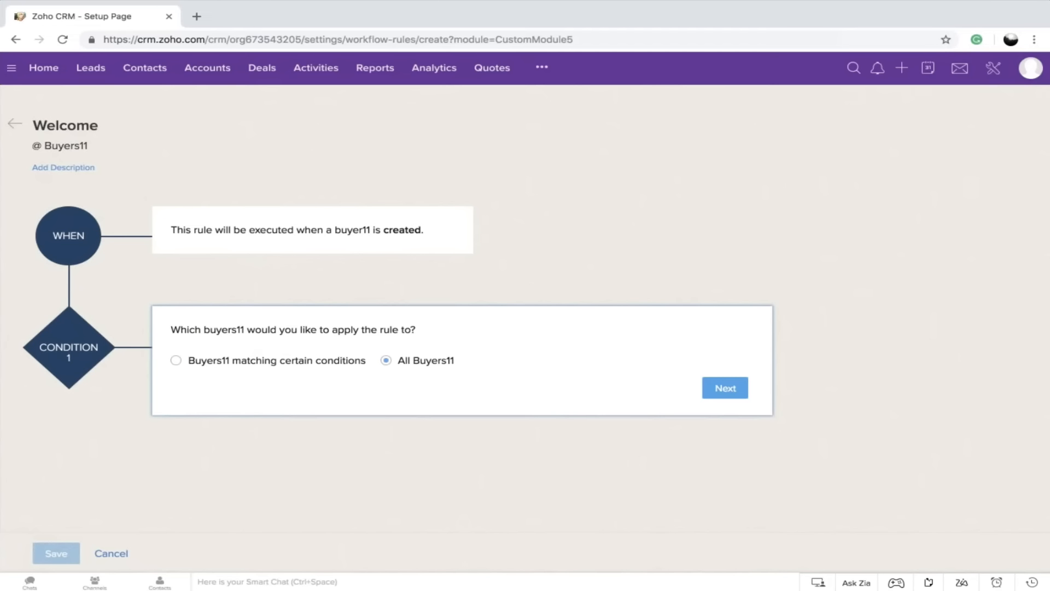
pyautogui.click(727, 388)
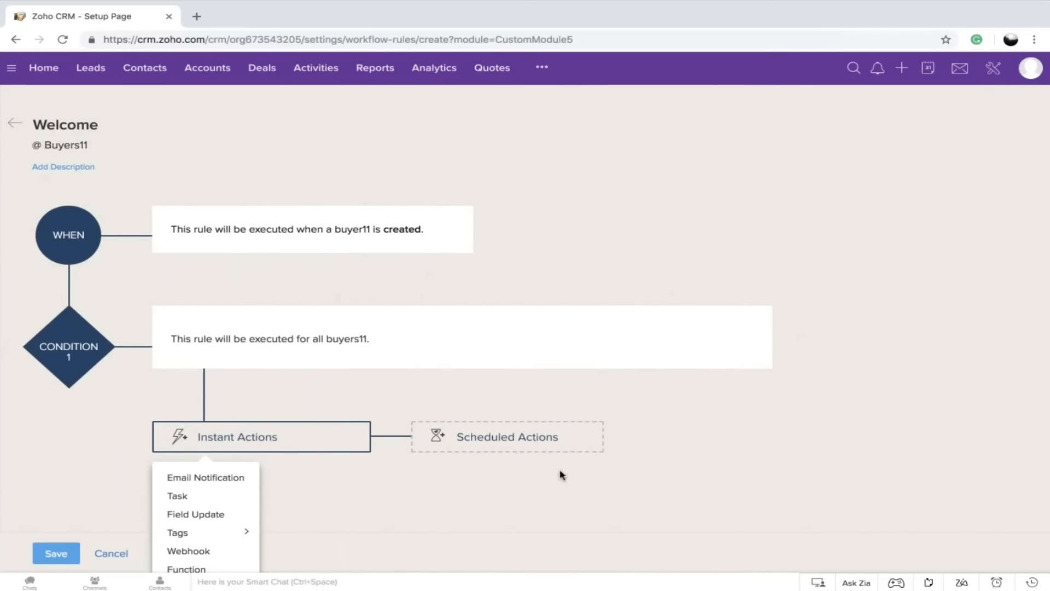
# Add an instant email notification named Welcome to the rule, with Buyer11: Email as the recipient
pyautogui.scroll(-2, 562, 475)
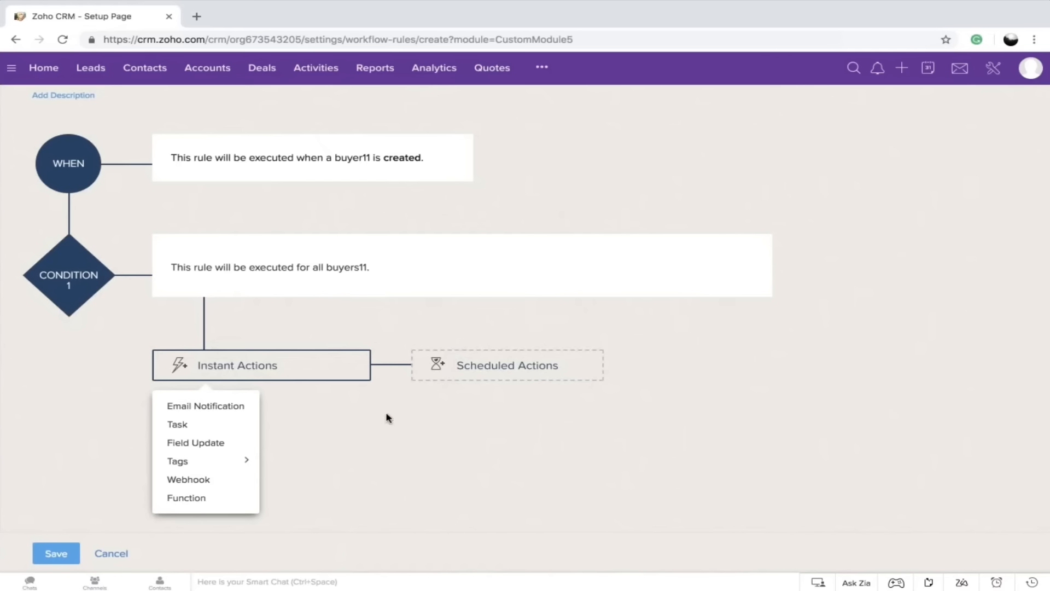
pyautogui.click(216, 407)
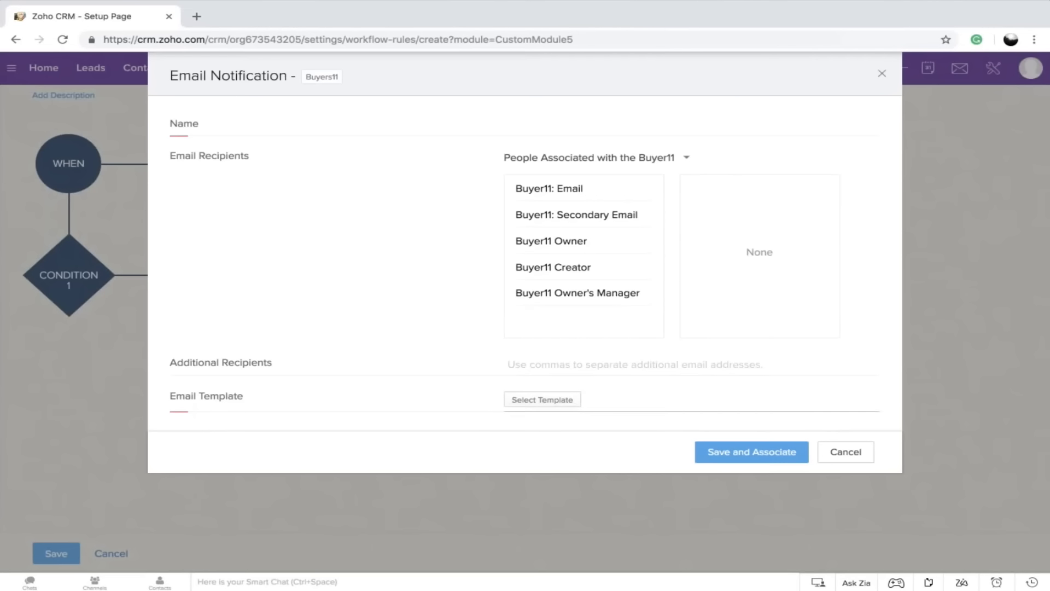
pyautogui.moveTo(552, 212)
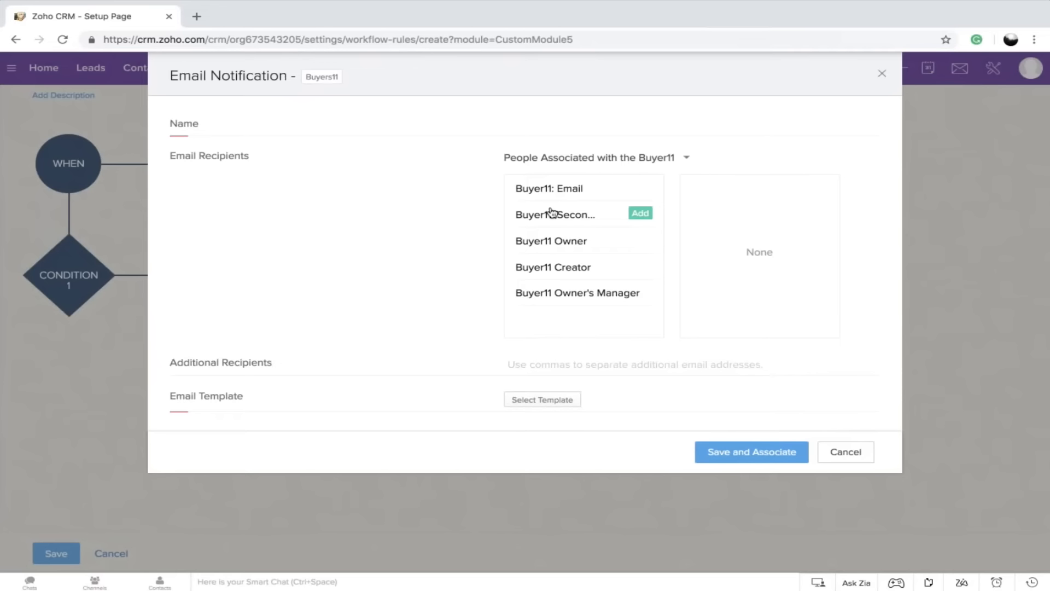
pyautogui.click(640, 188)
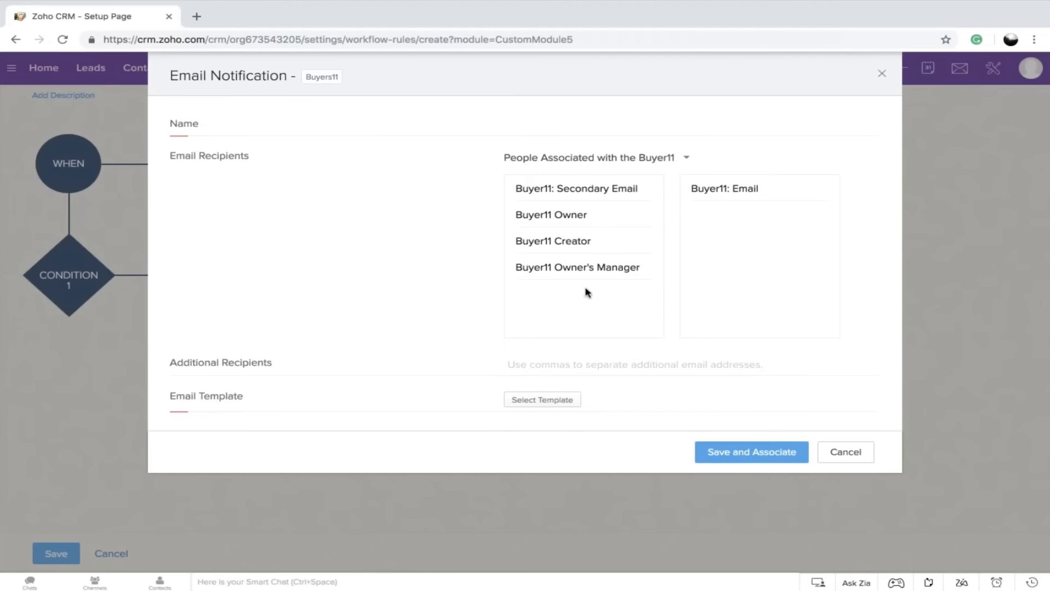
pyautogui.click(521, 125)
pyautogui.press('Down')
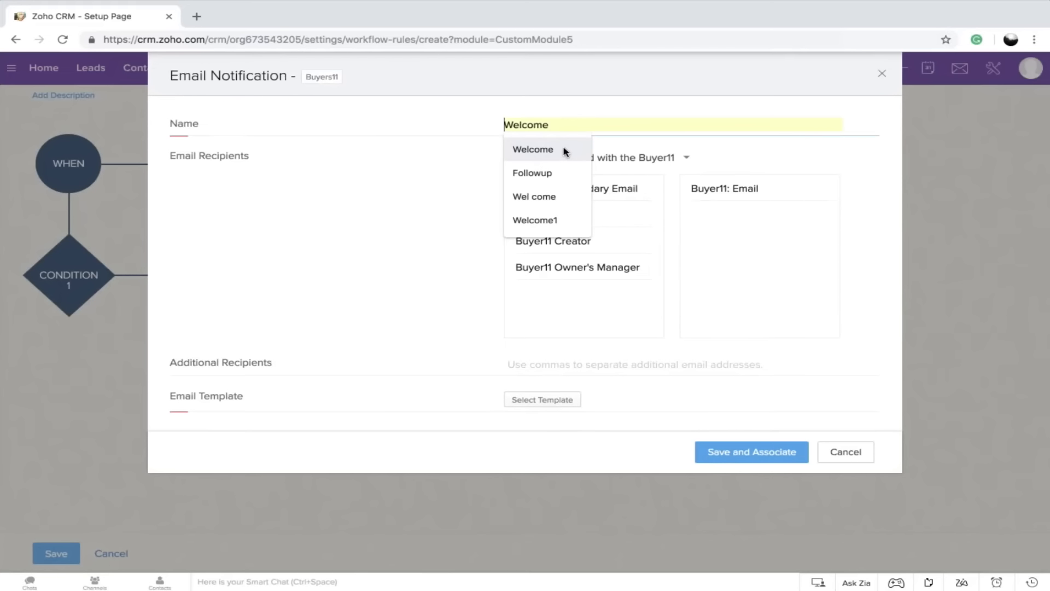
pyautogui.press('Return')
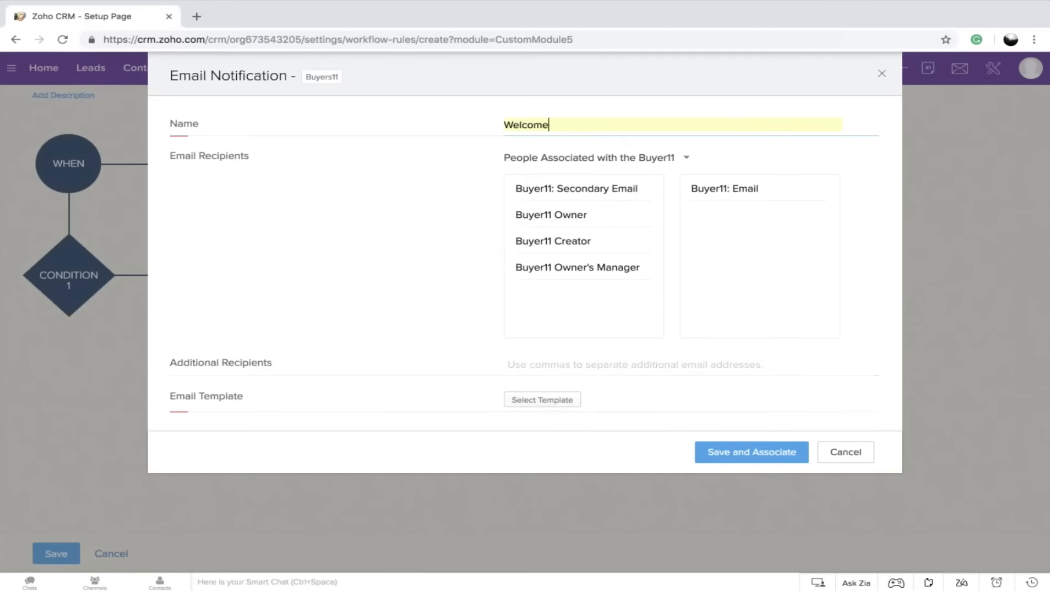
# Create a new HTML/plain-text email template named Welcome with the subject "${Buyers11.Buyer11 Name}, Welcome" using the buyer name merge field
pyautogui.click(543, 404)
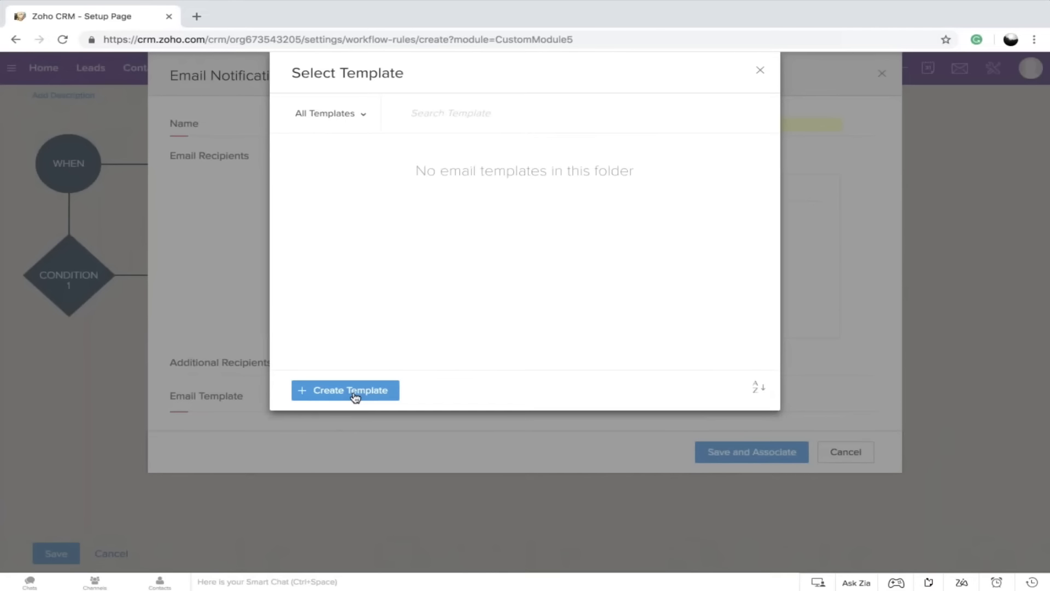
pyautogui.click(354, 396)
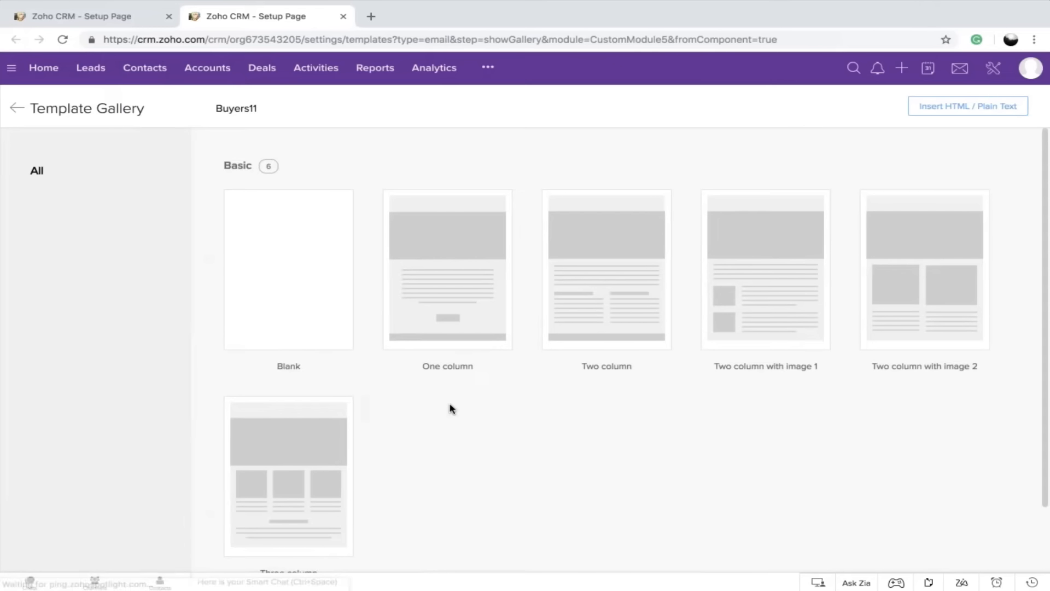
pyautogui.click(975, 107)
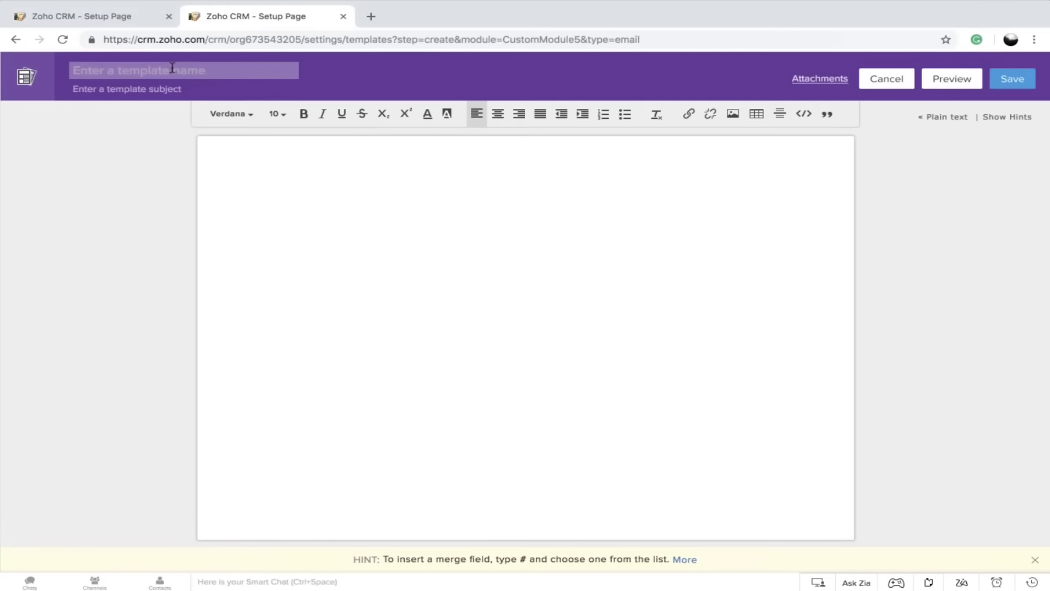
pyautogui.write('Welcome')
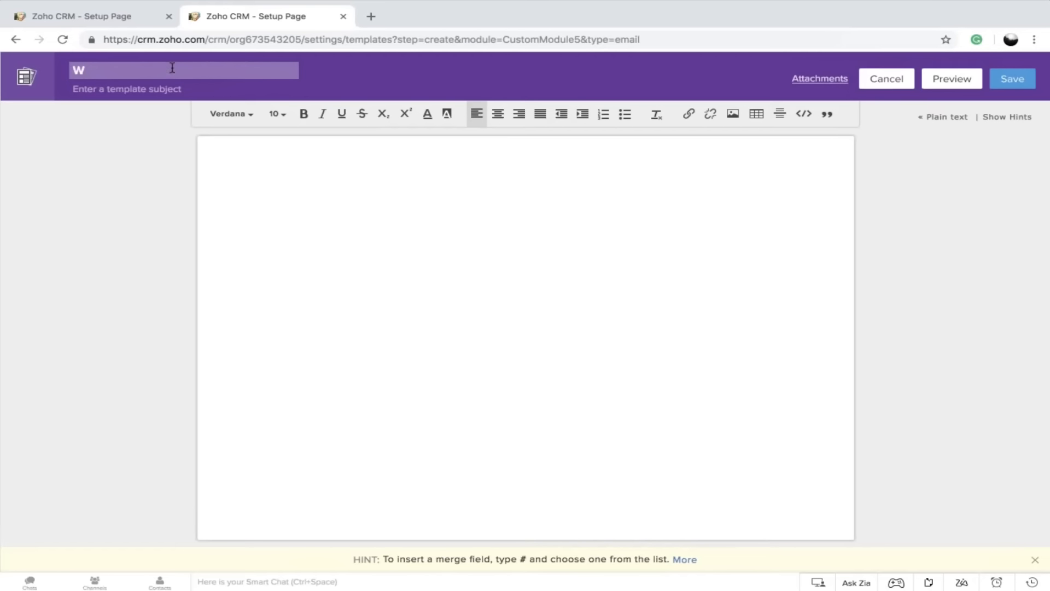
pyautogui.click(144, 90)
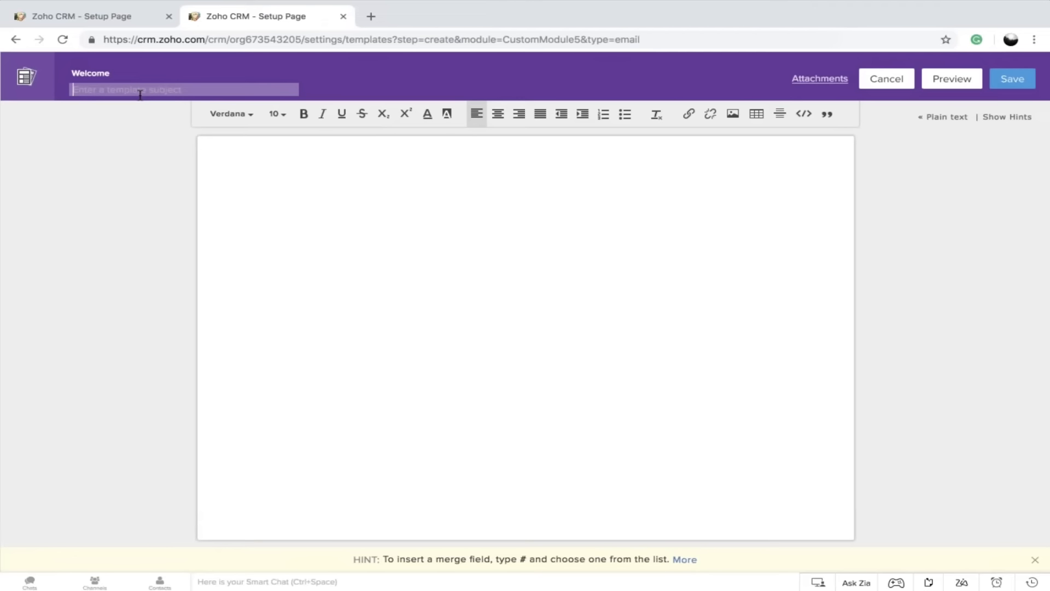
pyautogui.write('#')
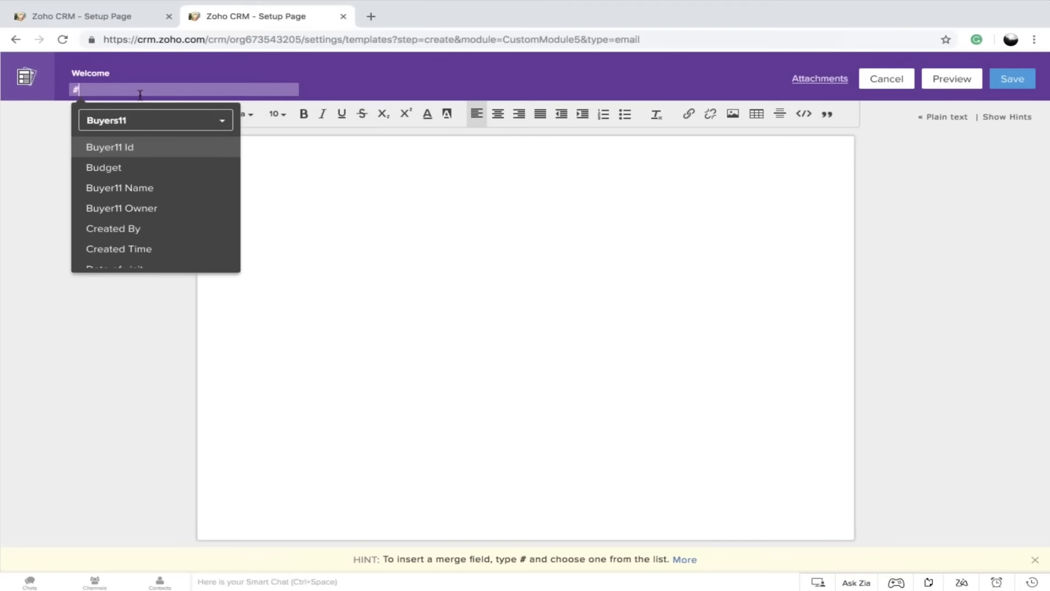
pyautogui.write('nam')
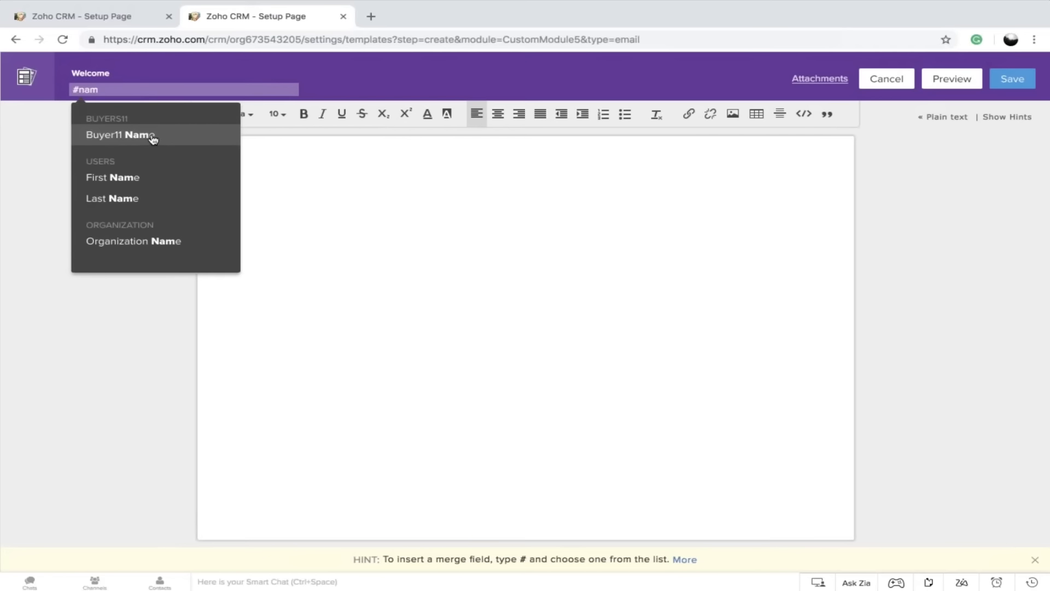
pyautogui.click(151, 134)
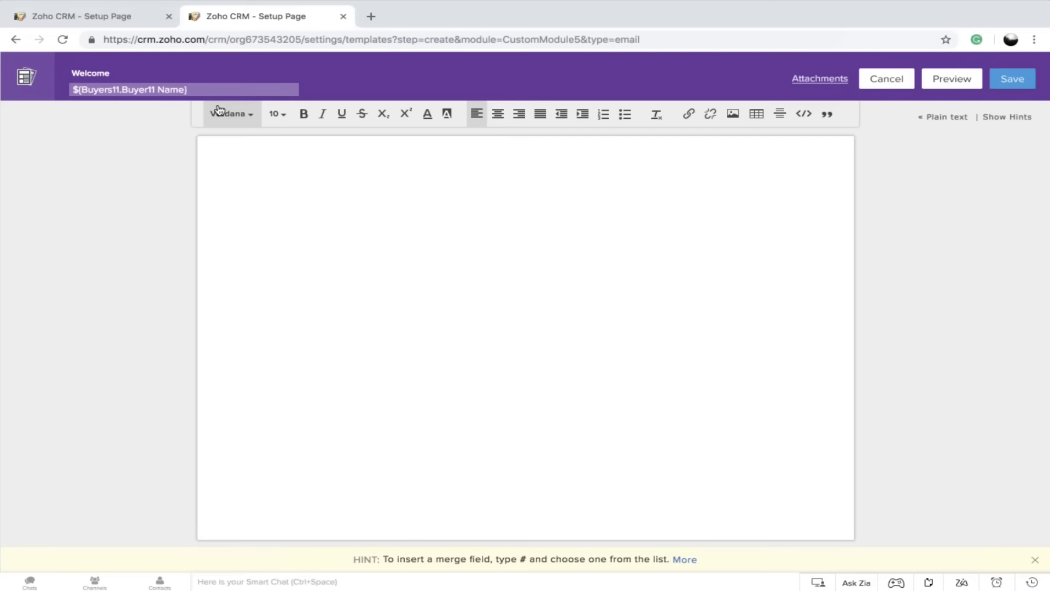
pyautogui.write(', Welcome')
# Write the template body's greeting "Hi ${Buyers11.Buyer11 Name}," with the merge field, followed by the line "Welcome to Zylker.."
pyautogui.click(278, 165)
pyautogui.write('Hi')
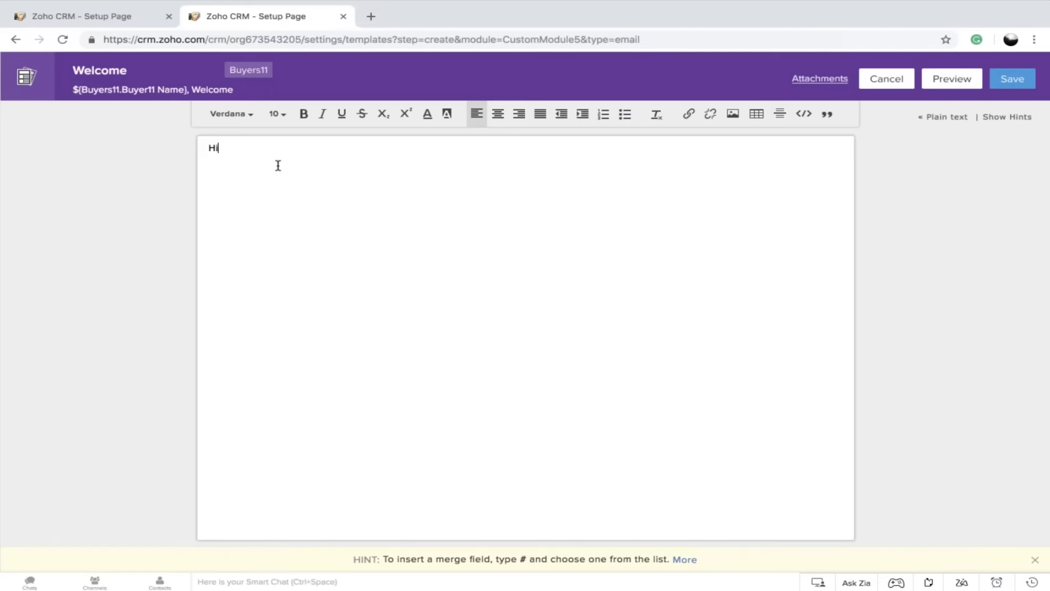
pyautogui.write(' #')
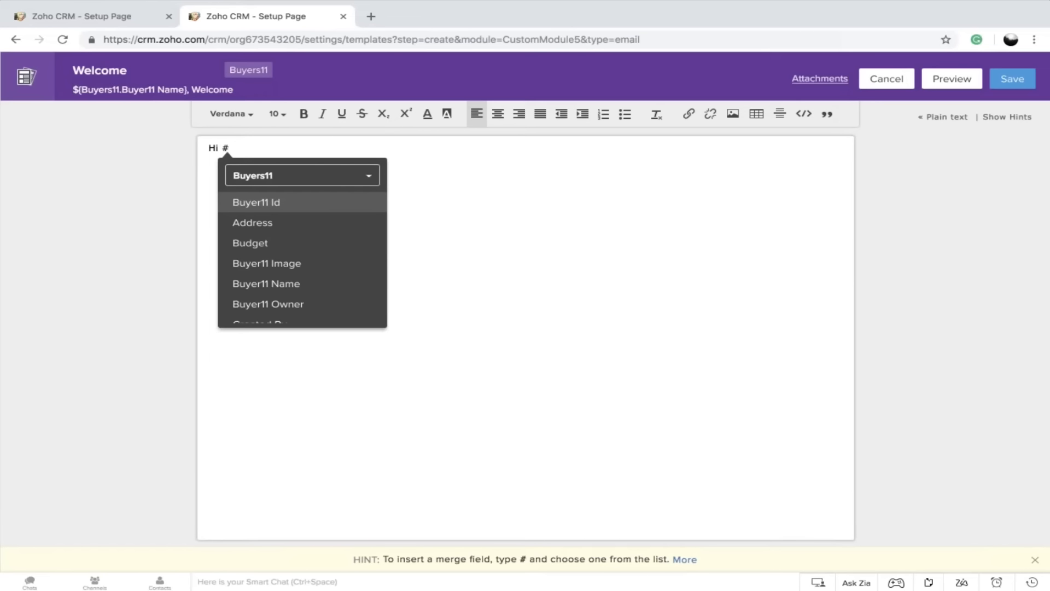
pyautogui.write('nam')
pyautogui.click(302, 198)
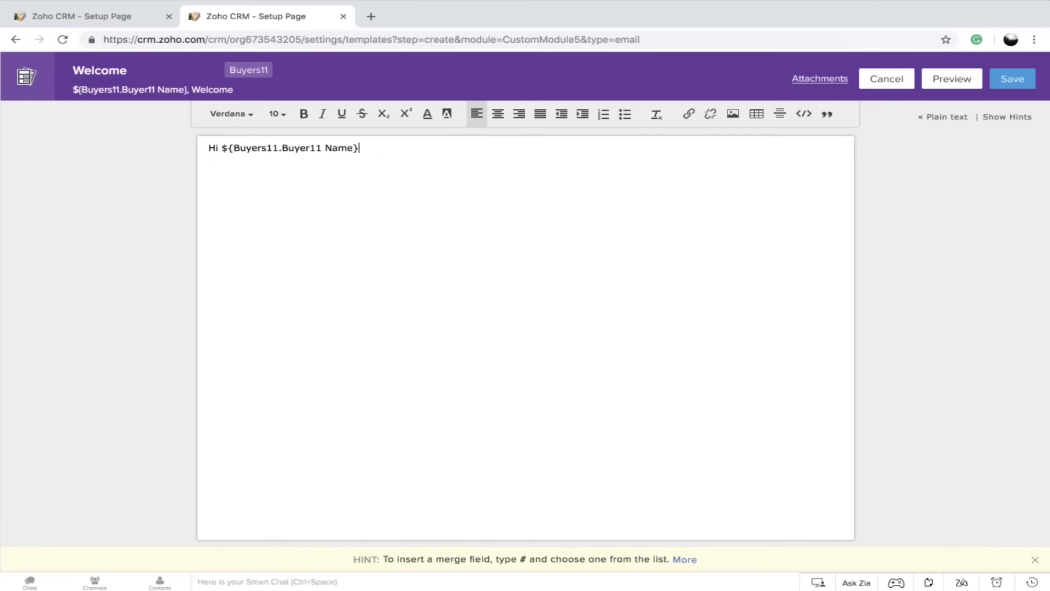
pyautogui.write(',')
pyautogui.press('Return')
pyautogui.write('Welcome to Zylker')
pyautogui.press('BackSpace')
pyautogui.write('..')
pyautogui.press('Return')
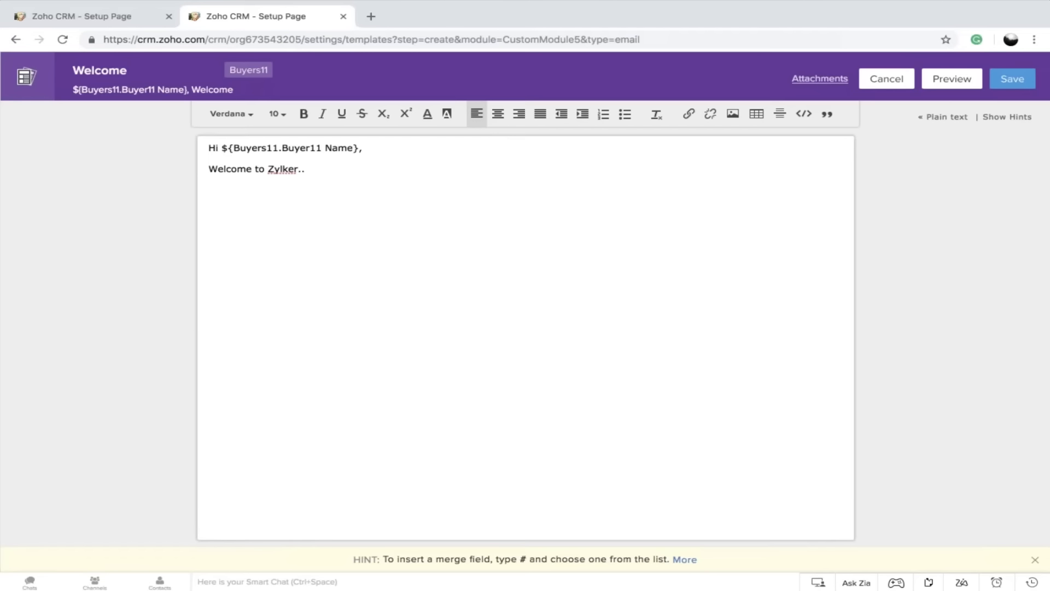
# Close the email body with "Regards," and the Buyer11 Owner merge field on the line below
pyautogui.write('Regards,')
pyautogui.press('Return')
pyautogui.write('#owner')
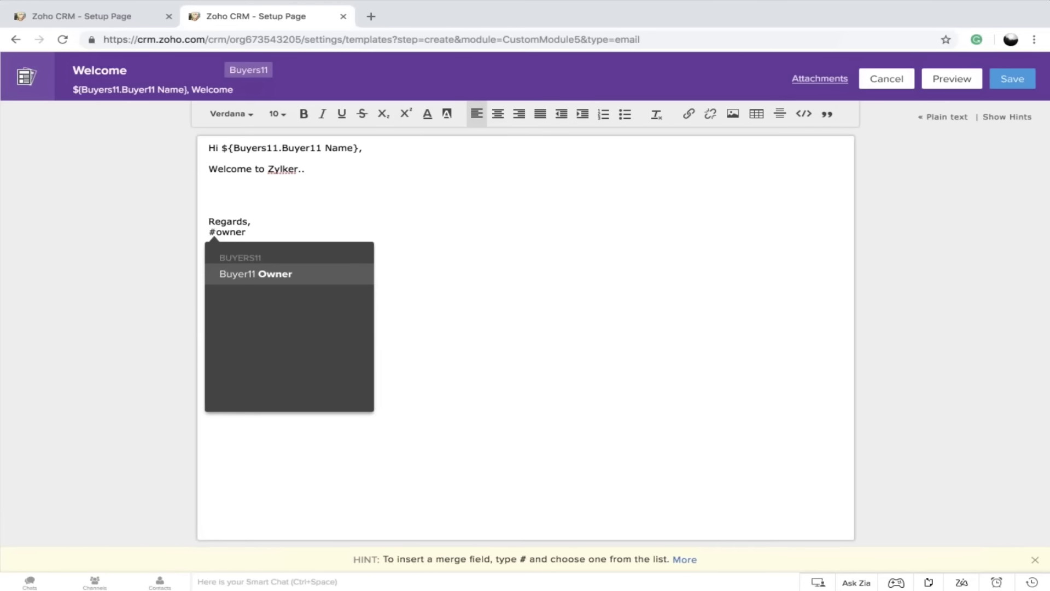
pyautogui.press('Return')
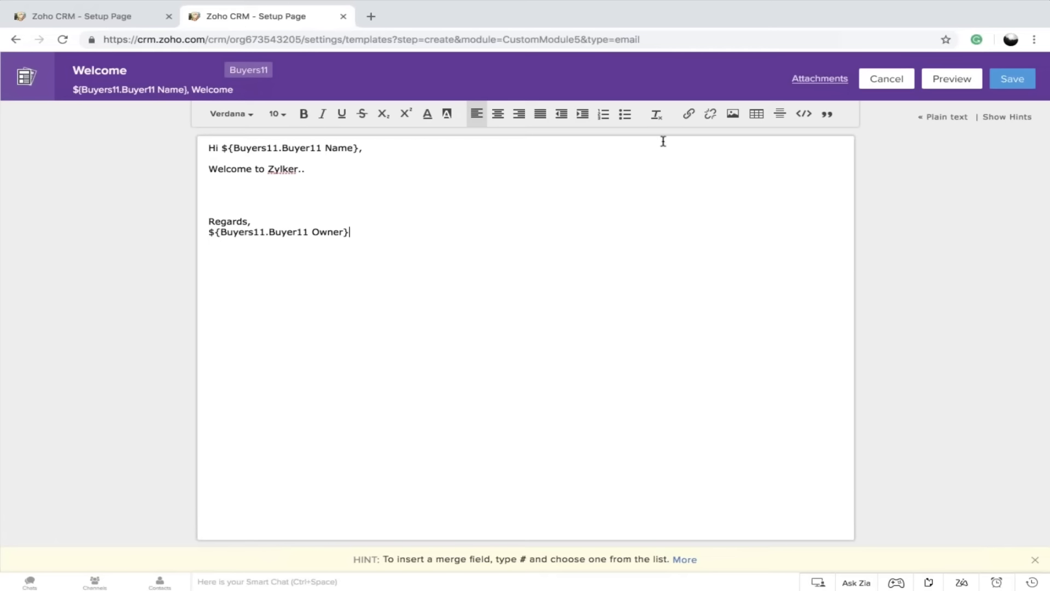
# Save the Welcome template in the Public Email Templates folder
pyautogui.click(1016, 81)
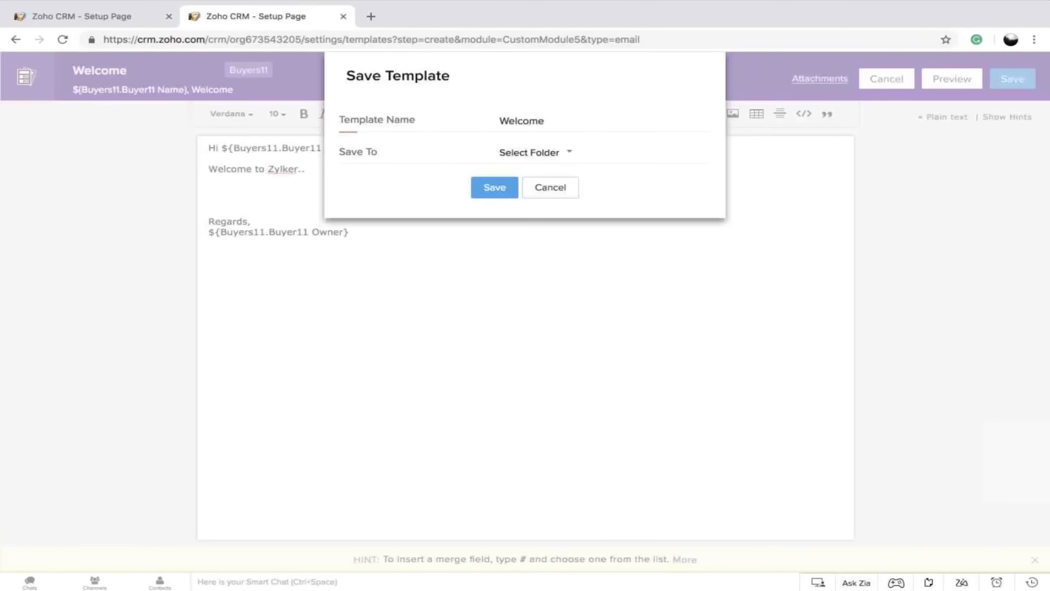
pyautogui.click(521, 160)
pyautogui.click(546, 205)
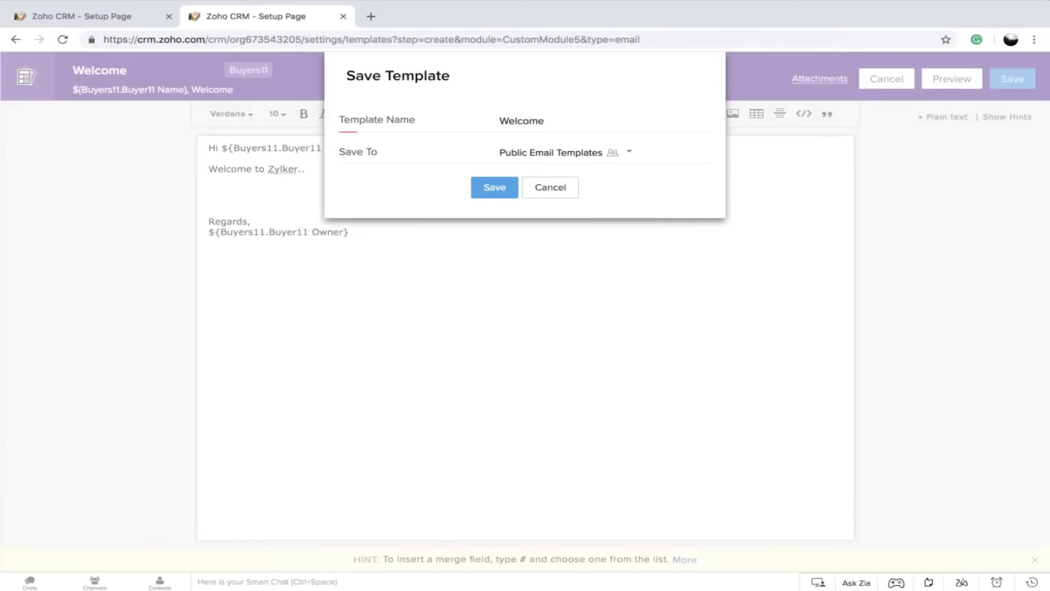
pyautogui.click(481, 186)
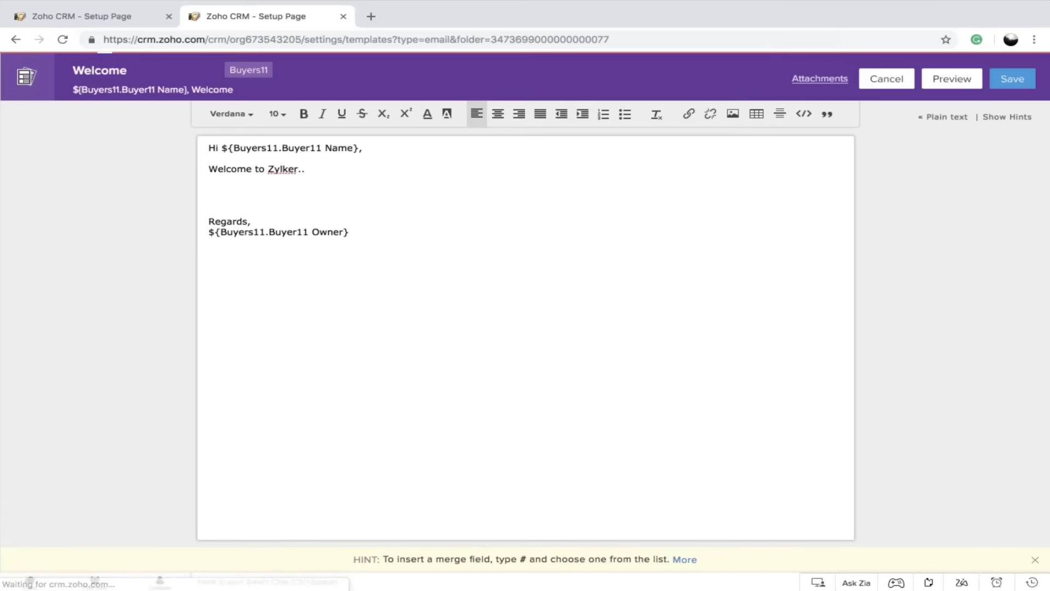
# Return to the workflow rule, select the Welcome template for the email notification, and save and associate it
pyautogui.click(101, 18)
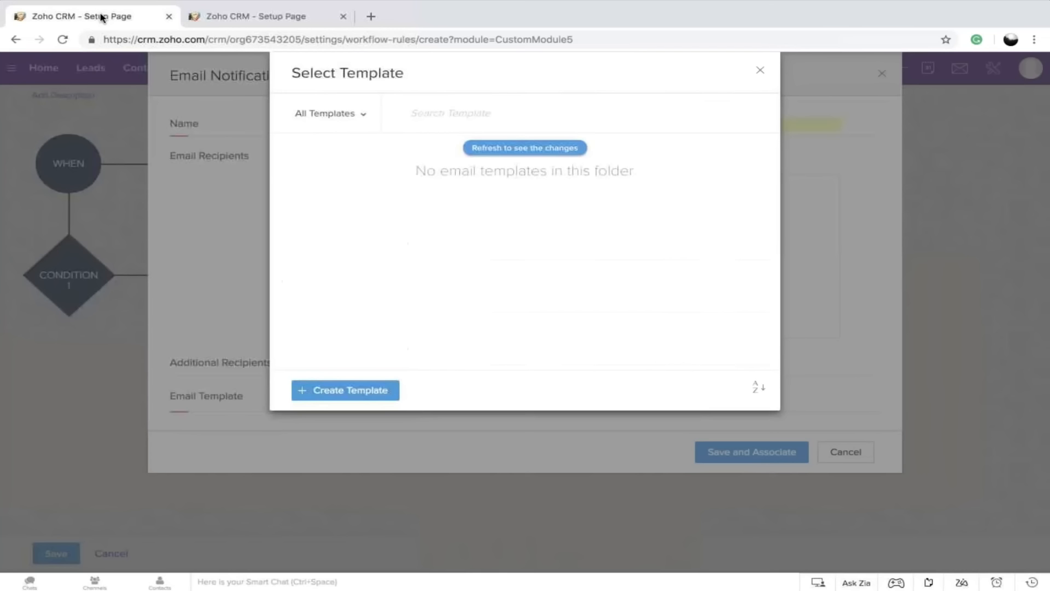
pyautogui.click(520, 147)
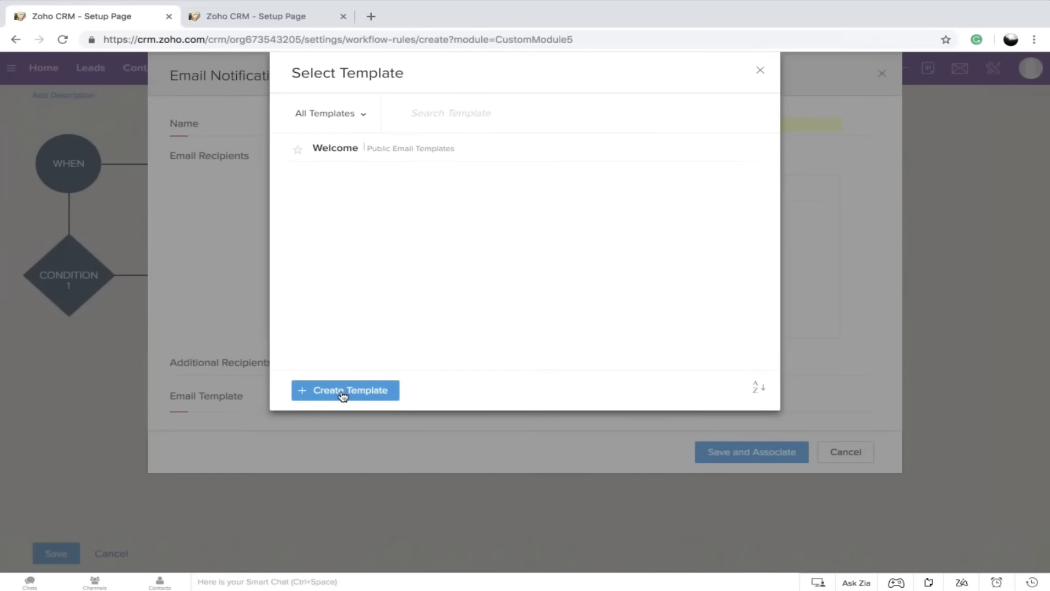
pyautogui.click(375, 156)
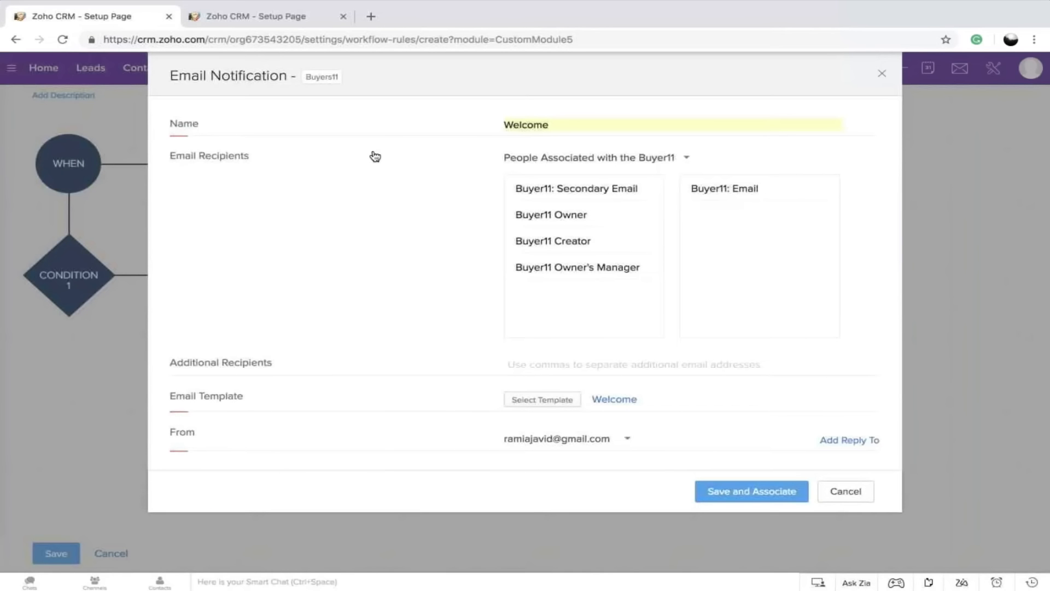
pyautogui.click(730, 495)
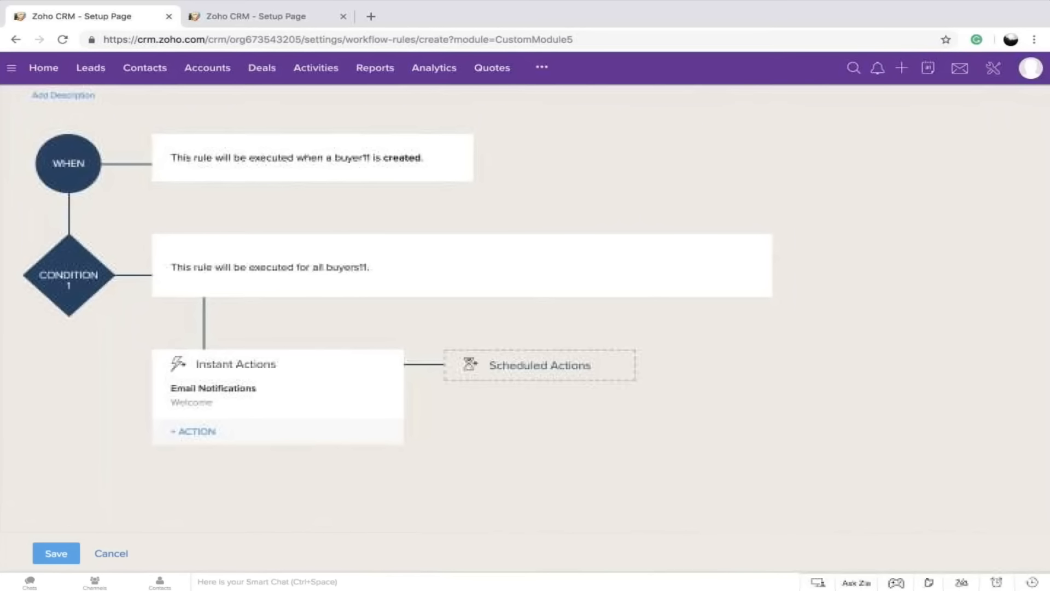
# Add a scheduled action to the rule that executes 2 days after the rule trigger date
pyautogui.click(525, 368)
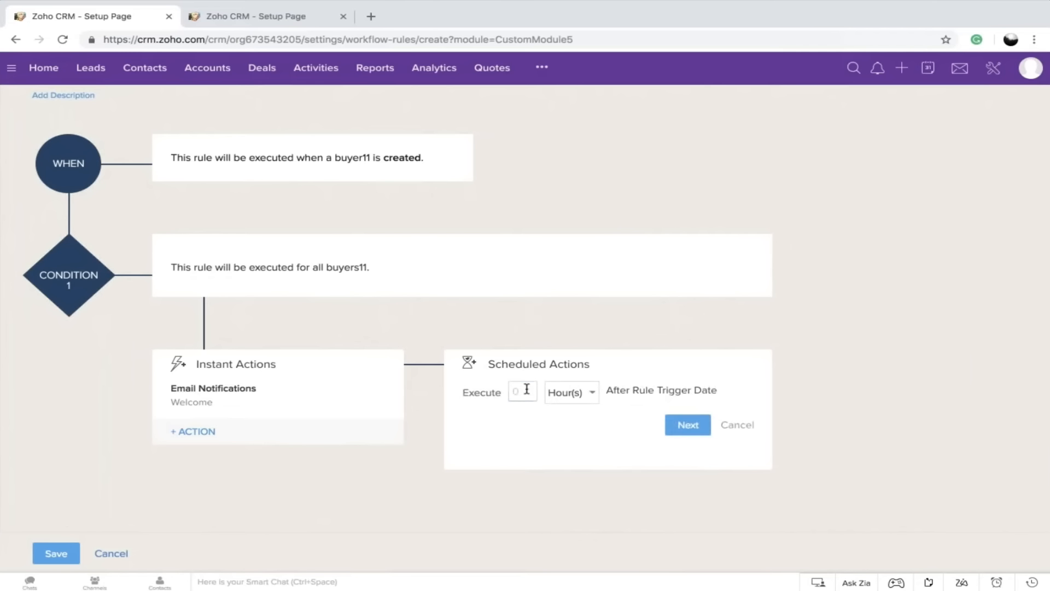
pyautogui.click(524, 390)
pyautogui.write('2')
pyautogui.click(574, 393)
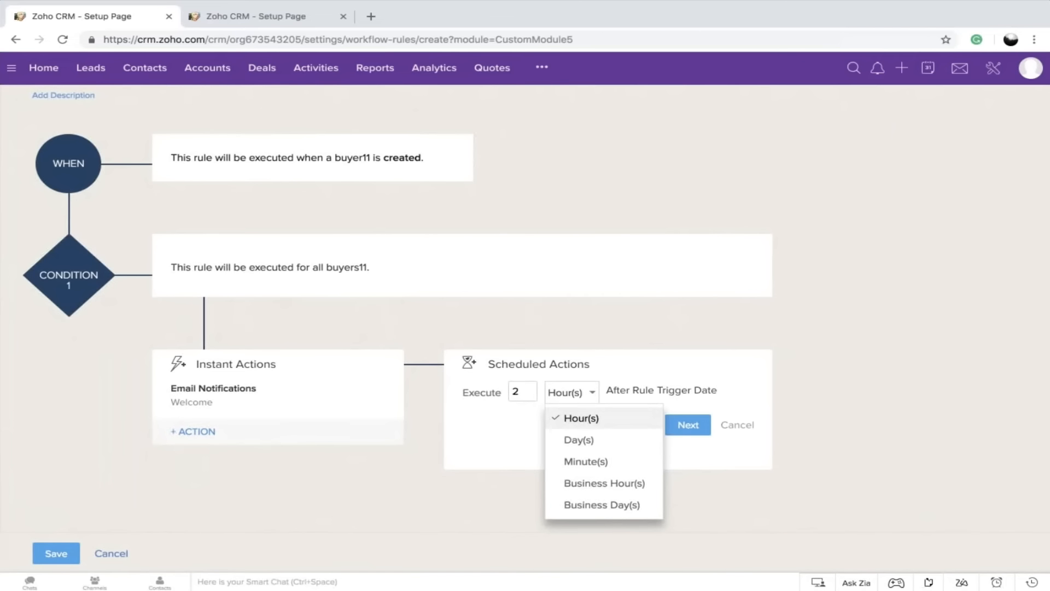
pyautogui.click(579, 440)
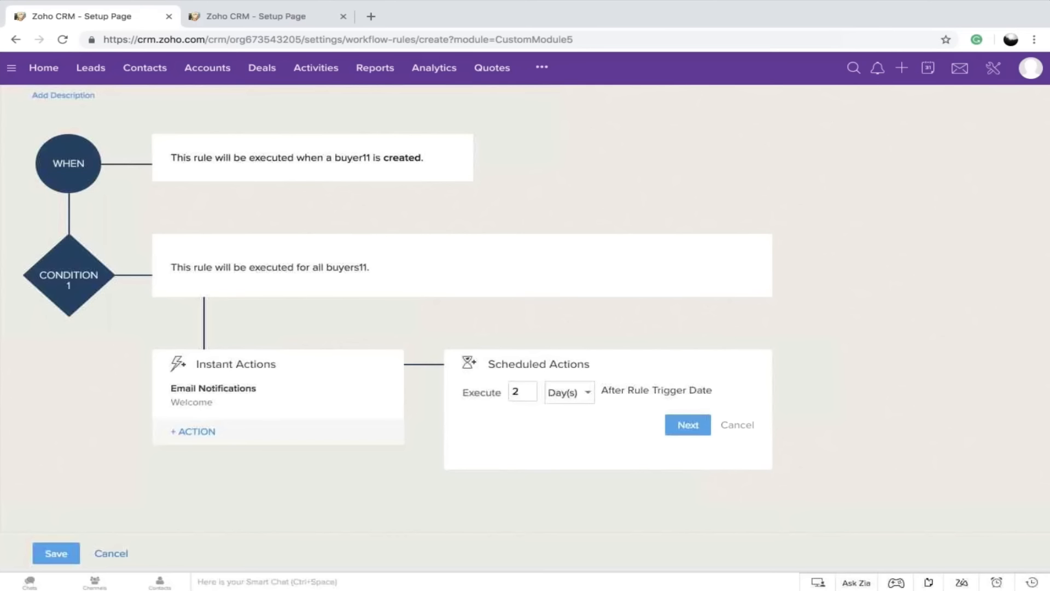
pyautogui.click(688, 425)
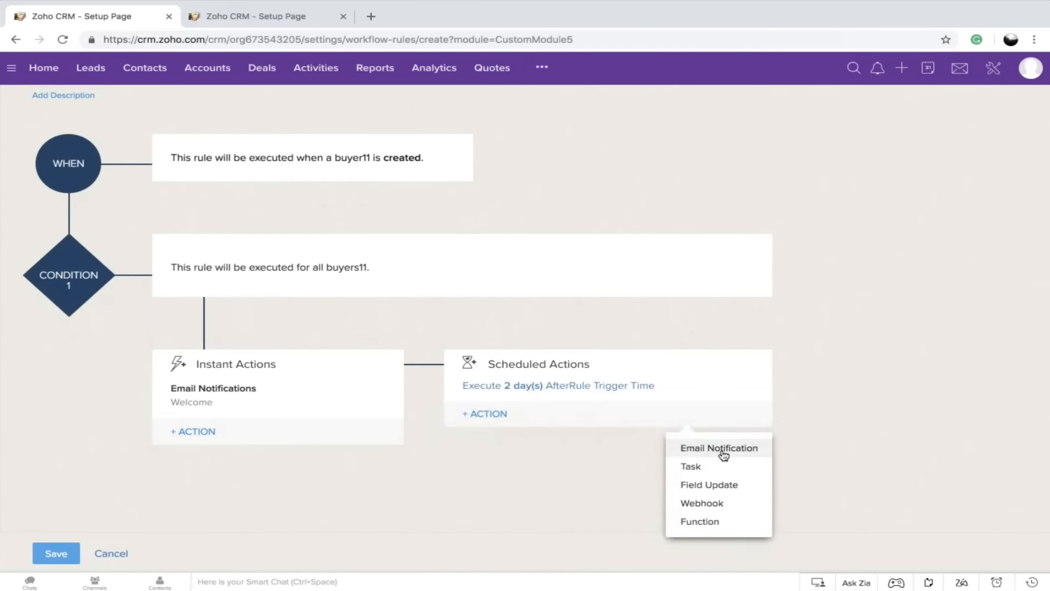
# Add a task to the rule's scheduled action with the subject "follow up"
pyautogui.click(723, 484)
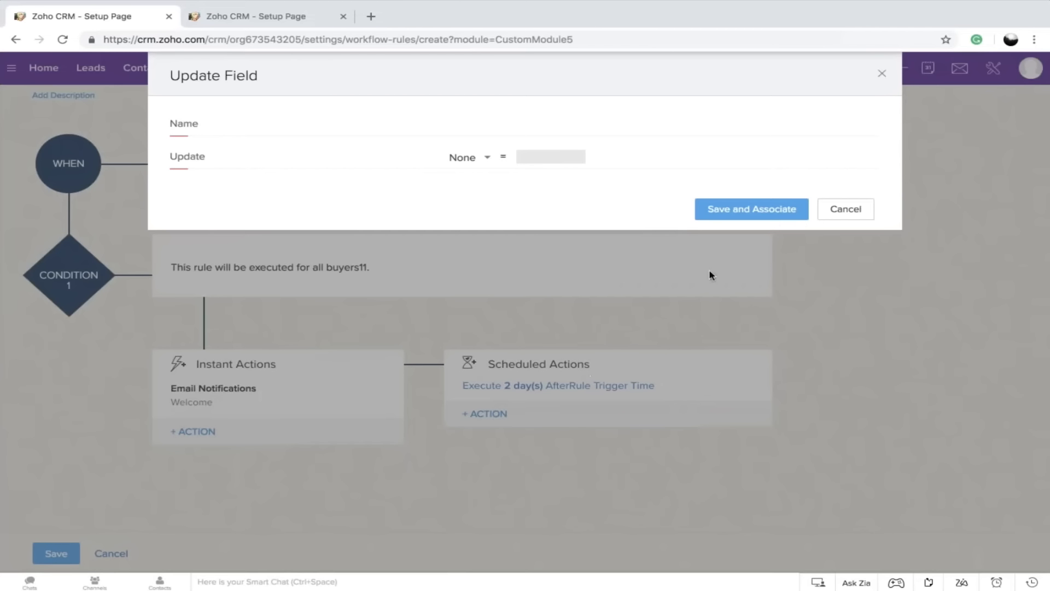
pyautogui.click(844, 213)
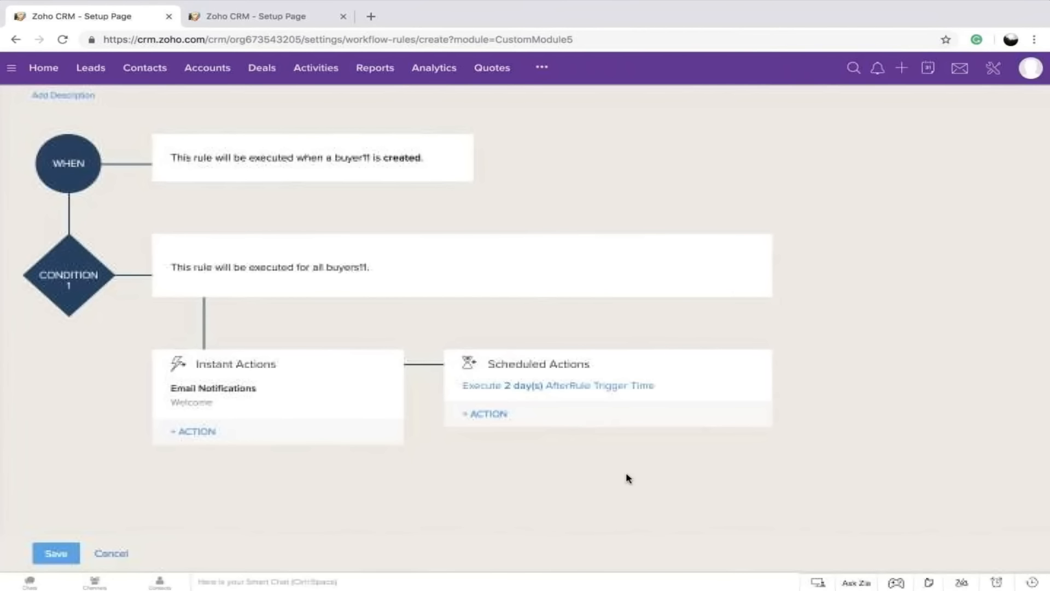
pyautogui.click(492, 418)
pyautogui.click(493, 465)
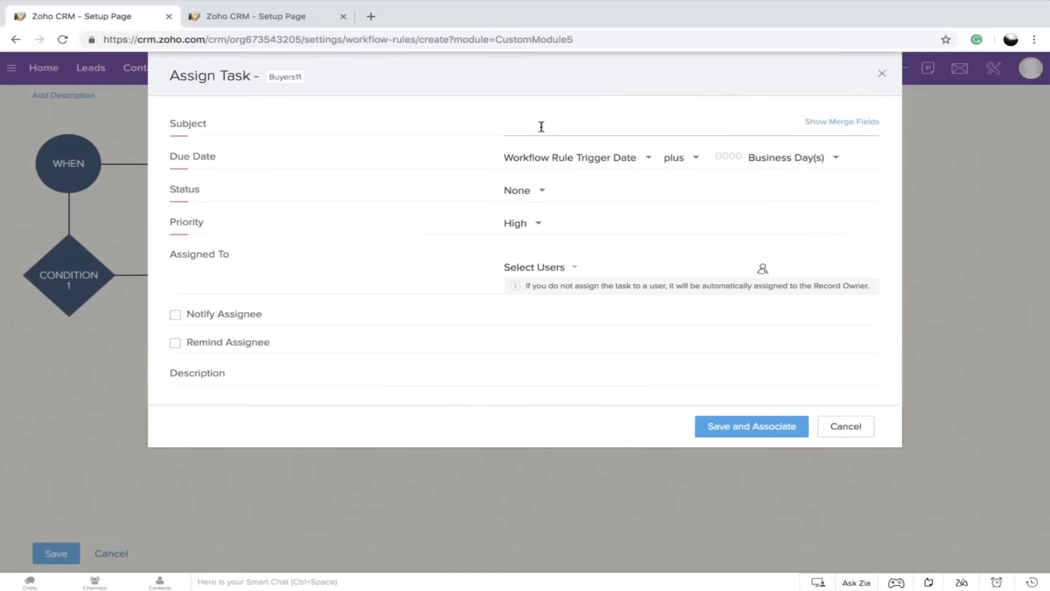
pyautogui.click(542, 126)
pyautogui.write('Follow')
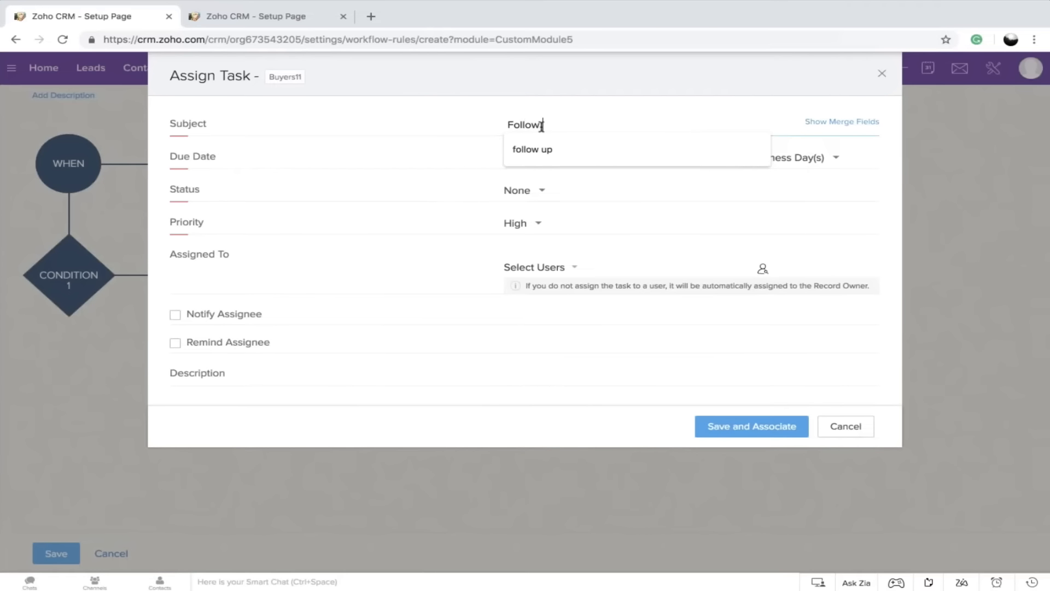
pyautogui.click(558, 149)
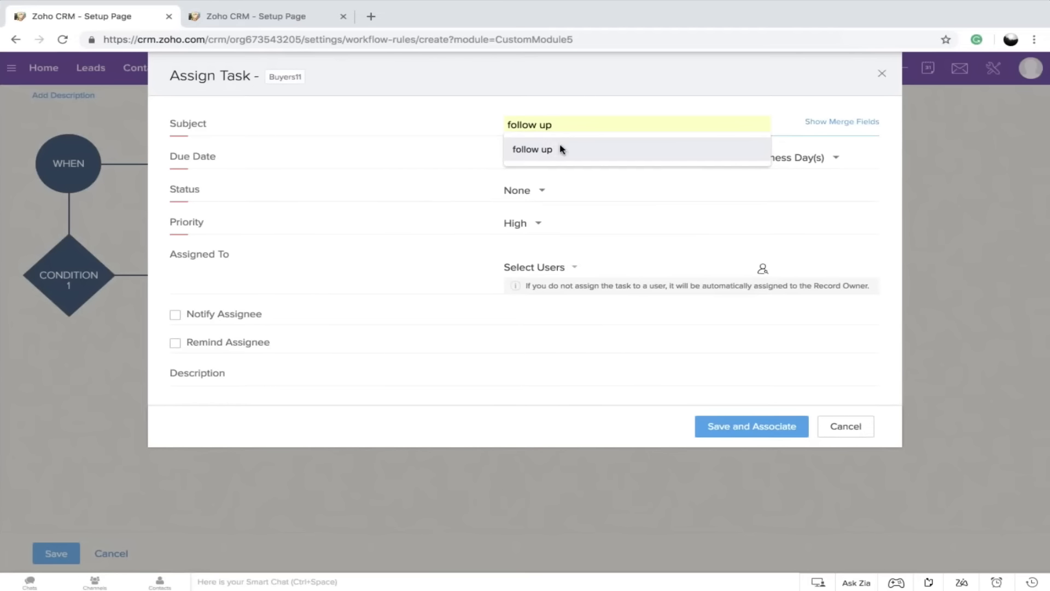
# Set the task's status to Not Started and due date to the rule trigger date plus 2 business days, and save and associate it
pyautogui.click(525, 191)
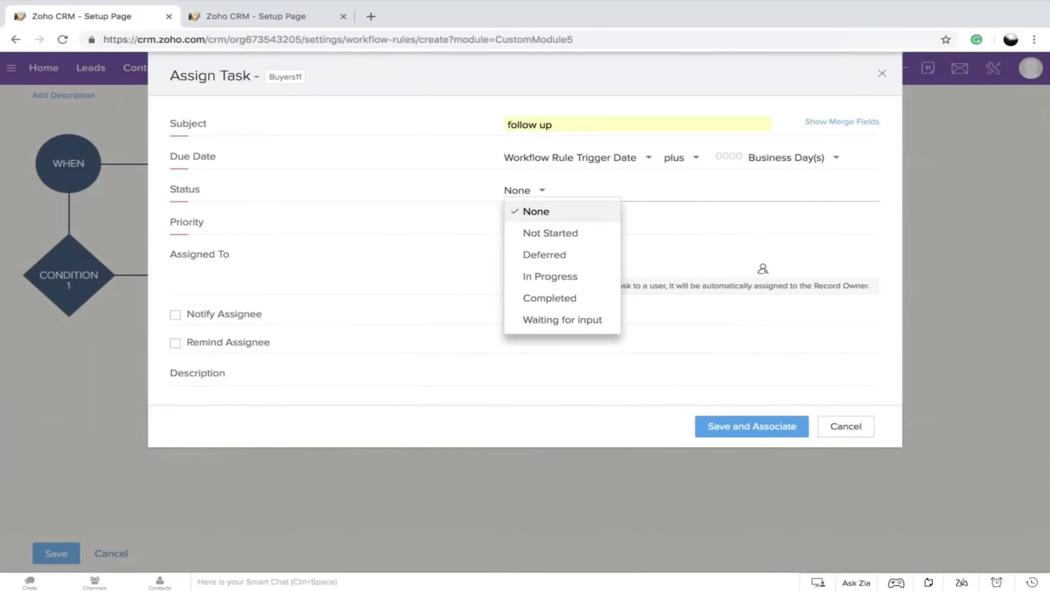
pyautogui.click(551, 233)
pyautogui.click(765, 427)
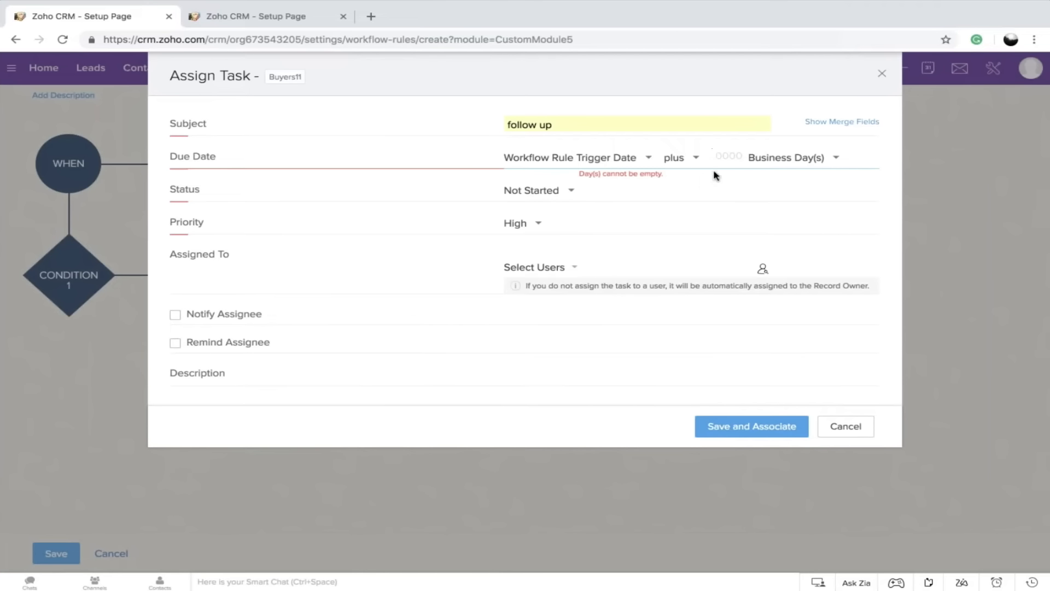
pyautogui.click(733, 157)
pyautogui.click(723, 181)
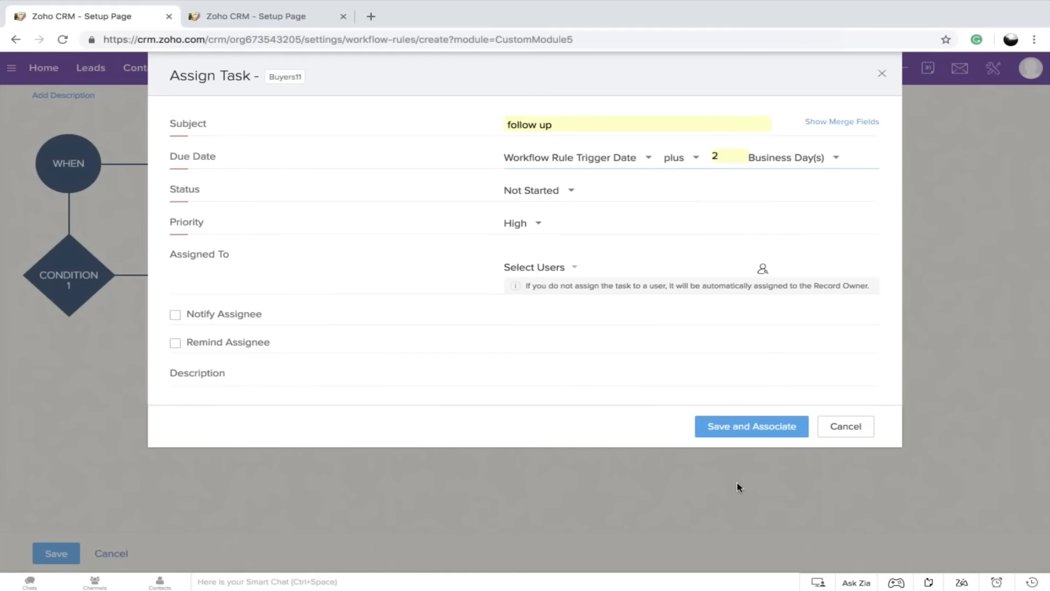
pyautogui.click(755, 431)
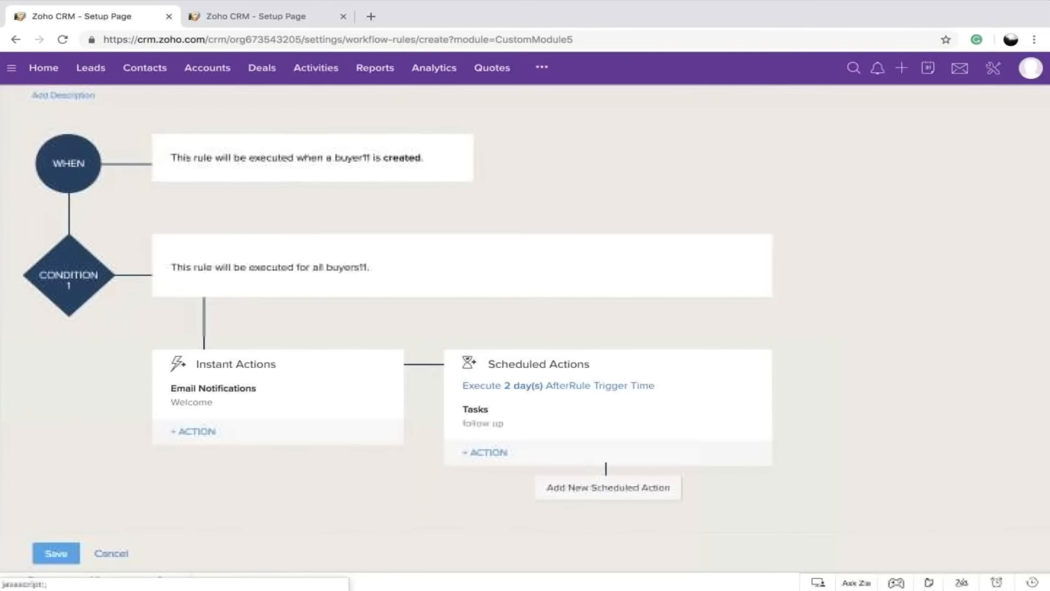
# Save the Welcome workflow rule with its email notification and scheduled follow-up task
pyautogui.scroll(-2, 397, 306)
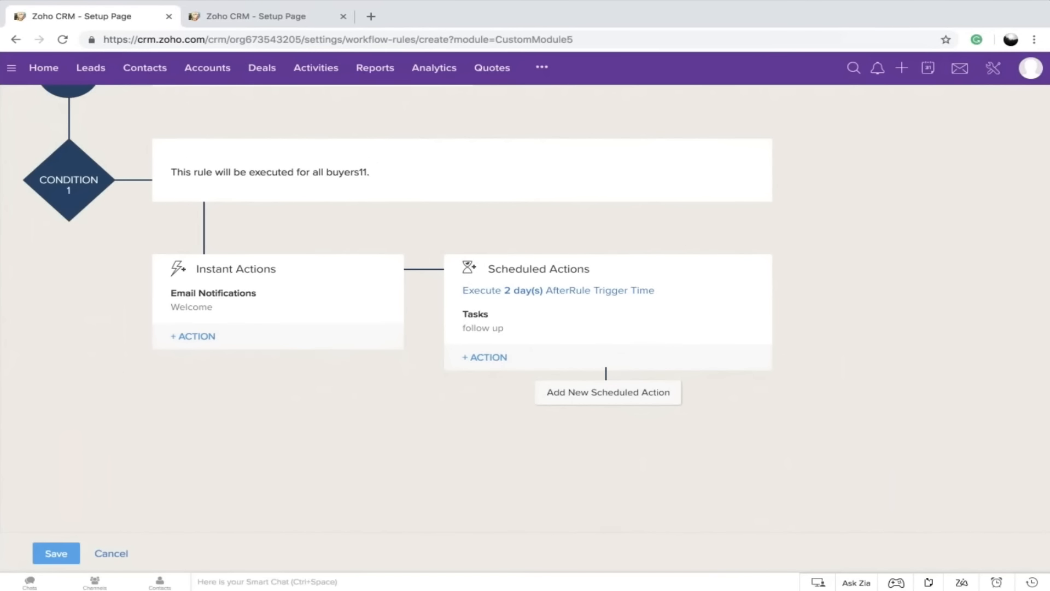
pyautogui.scroll(3, 321, 258)
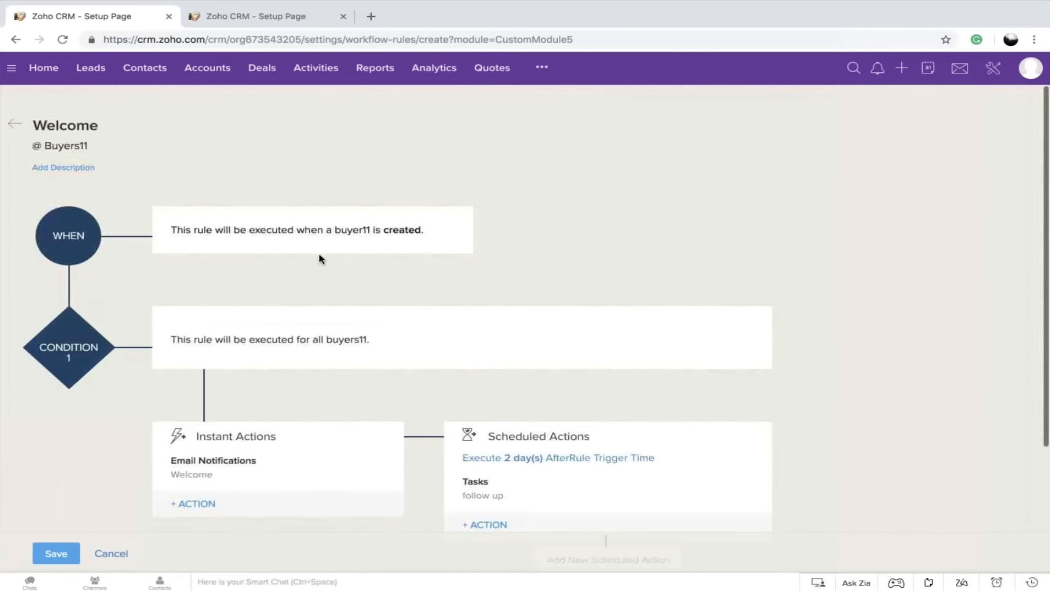
pyautogui.click(56, 554)
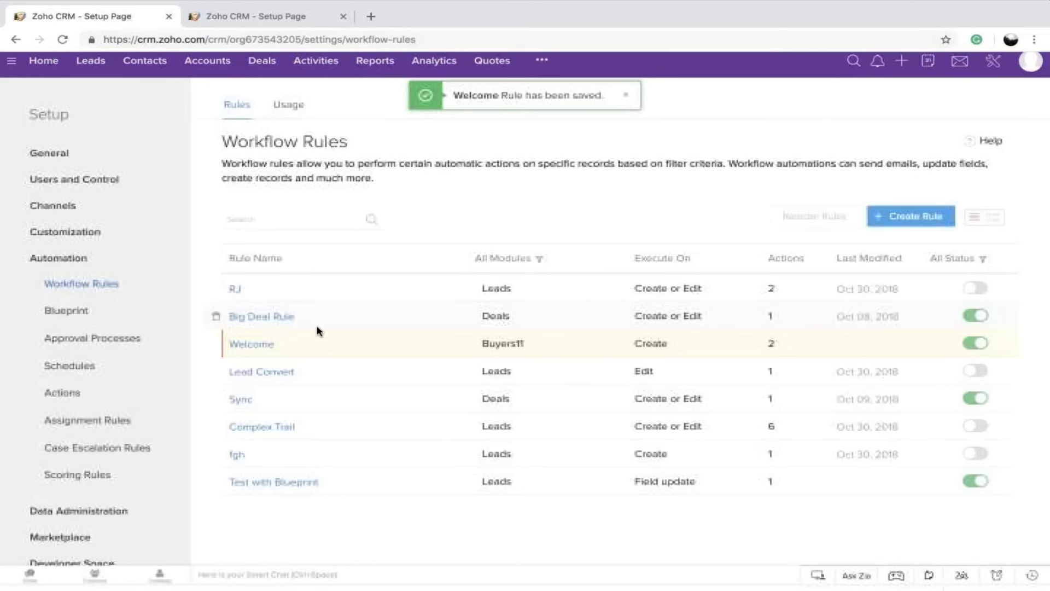
# Filter the workflow rules list by the Buyers11 module
pyautogui.click(509, 265)
pyautogui.scroll(-5, 527, 421)
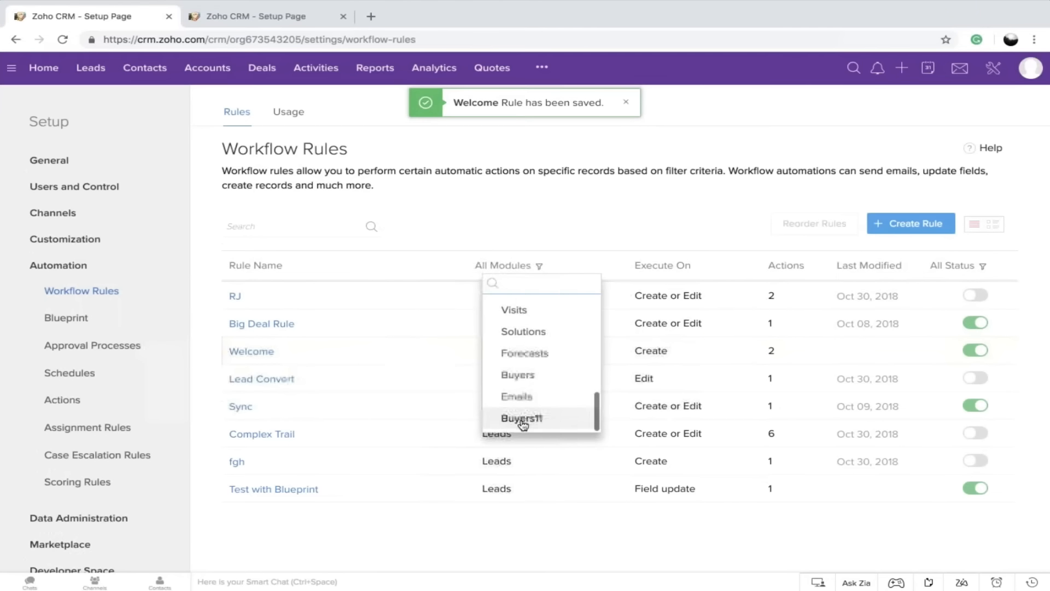
pyautogui.click(521, 417)
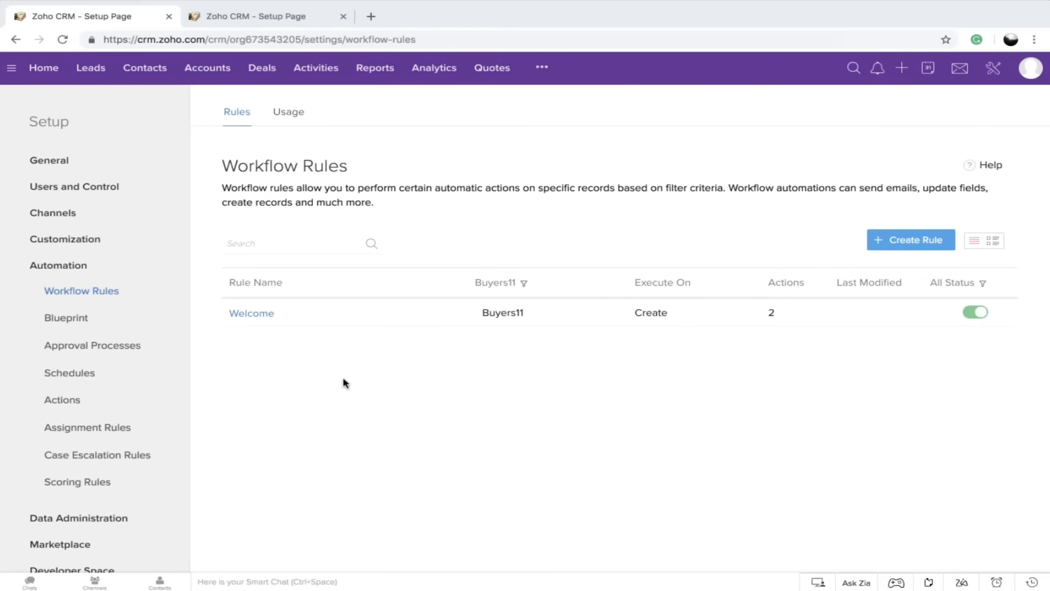
pyautogui.hotkey('ctrl', 'Left')
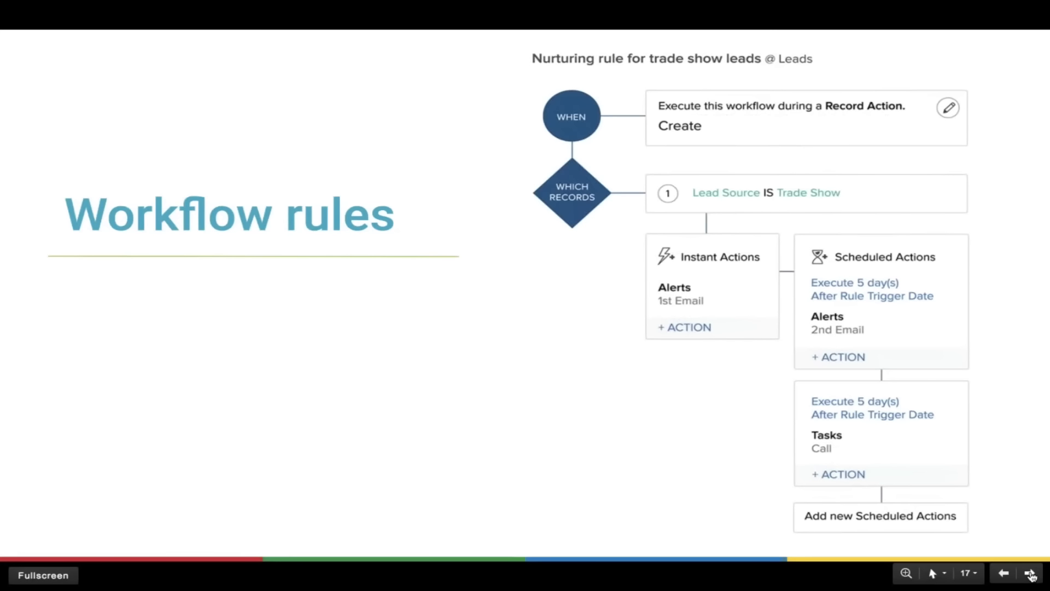
pyautogui.click(1030, 574)
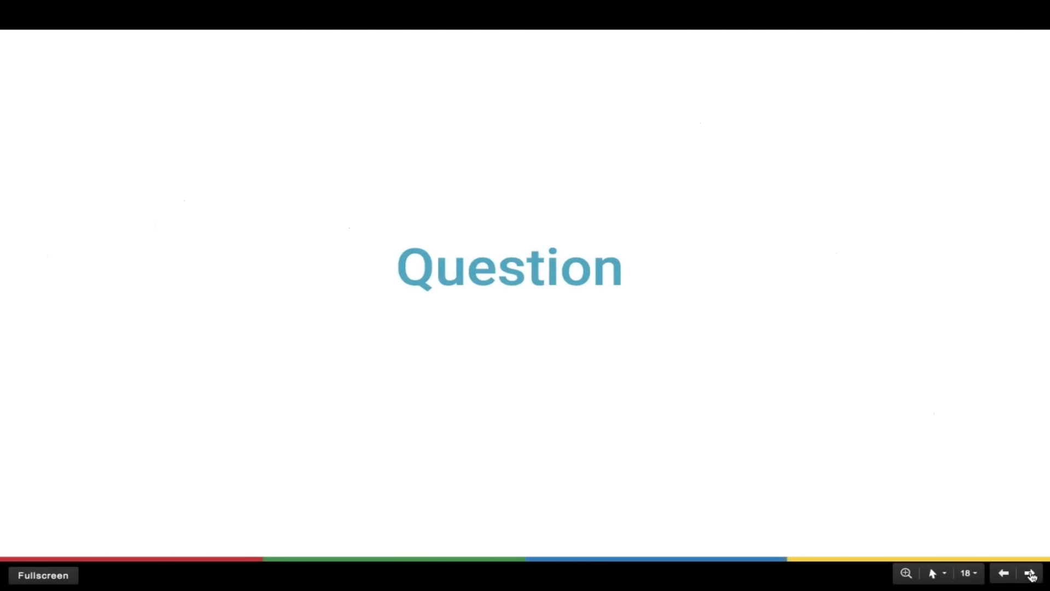
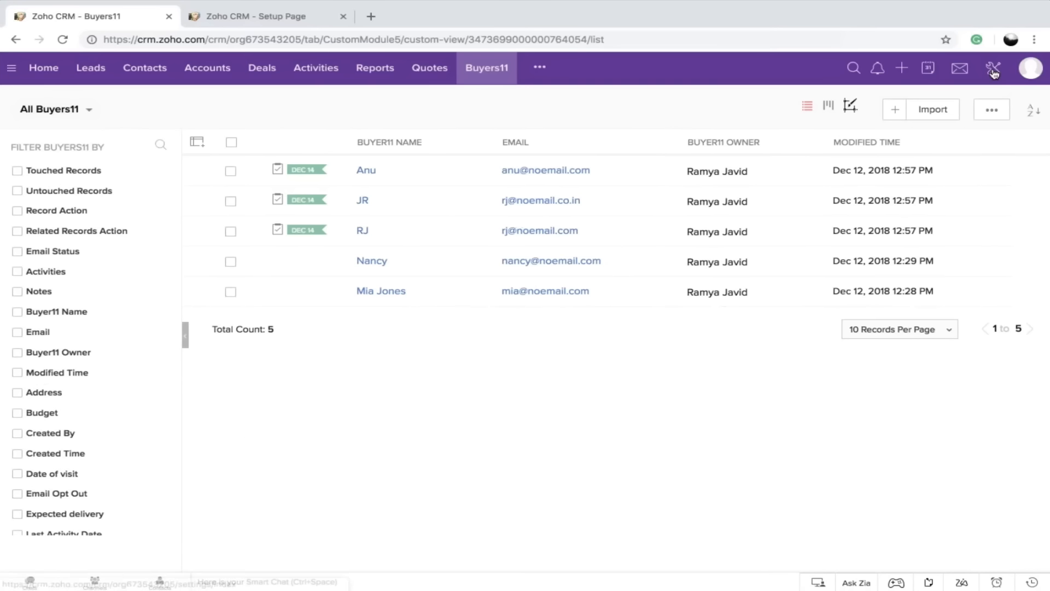
# Open the CRM setup page, close the old setup tab, and open the Email, Telephony, Social and Chat channel settings in separate tabs
pyautogui.click(993, 77)
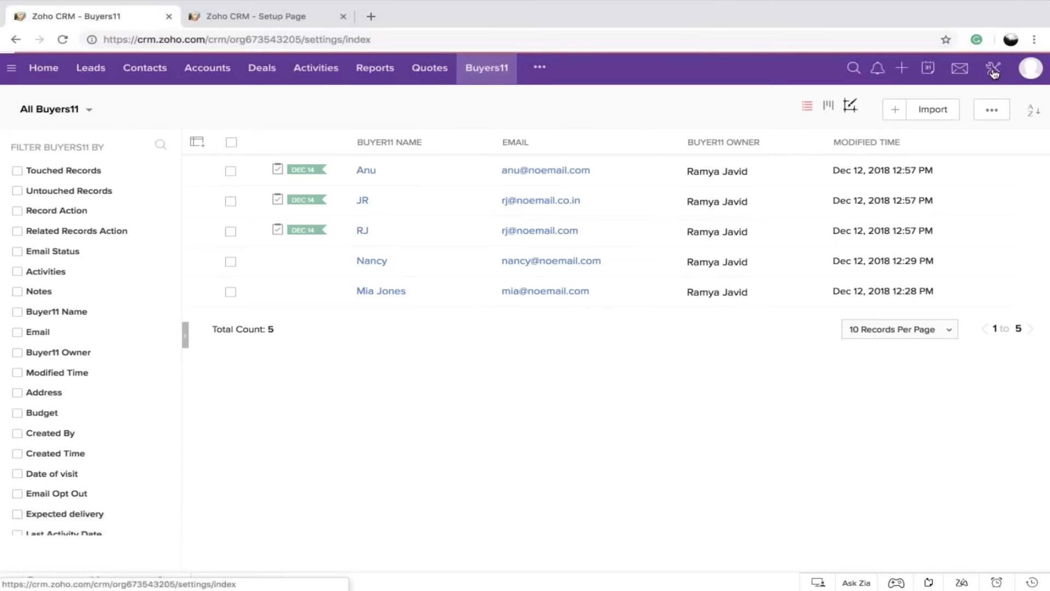
pyautogui.click(343, 16)
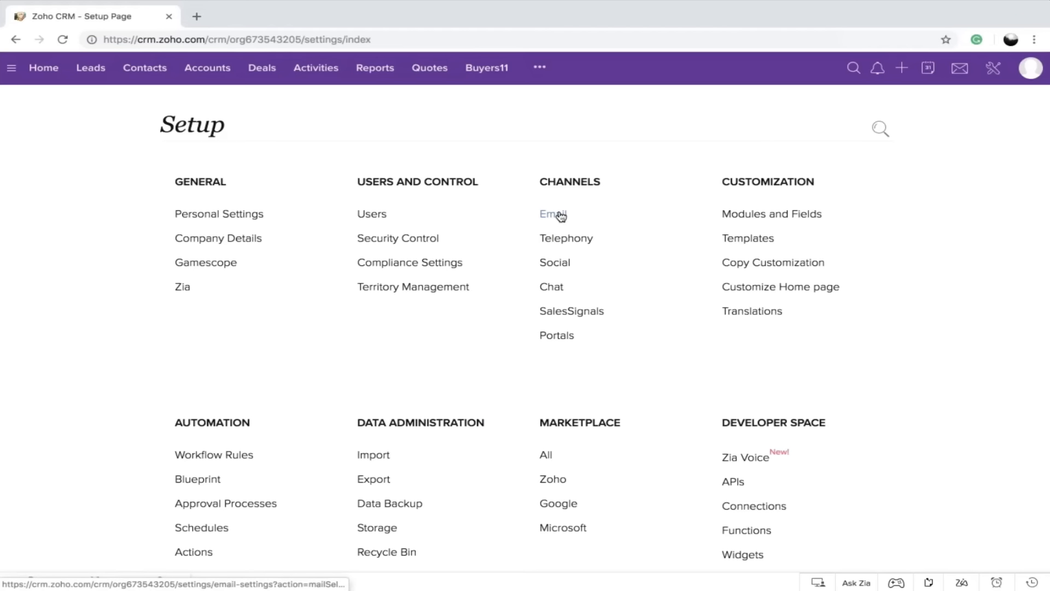
pyautogui.middleClick(561, 216)
pyautogui.middleClick(561, 241)
pyautogui.middleClick(563, 263)
pyautogui.middleClick(551, 286)
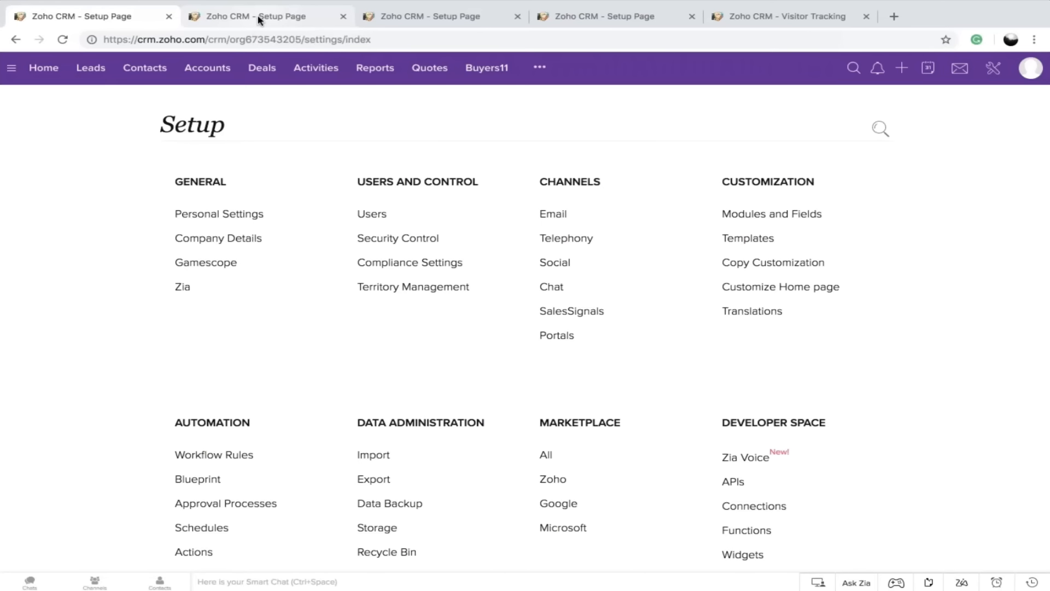
# Review the email channel's IMAP integration and Email Insights settings
pyautogui.click(260, 20)
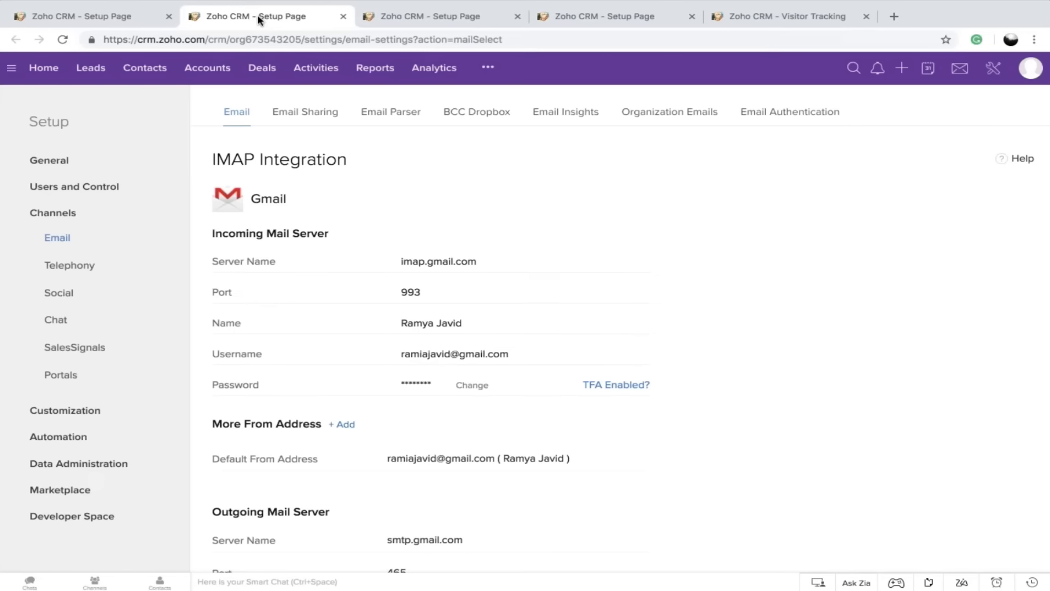
pyautogui.click(577, 121)
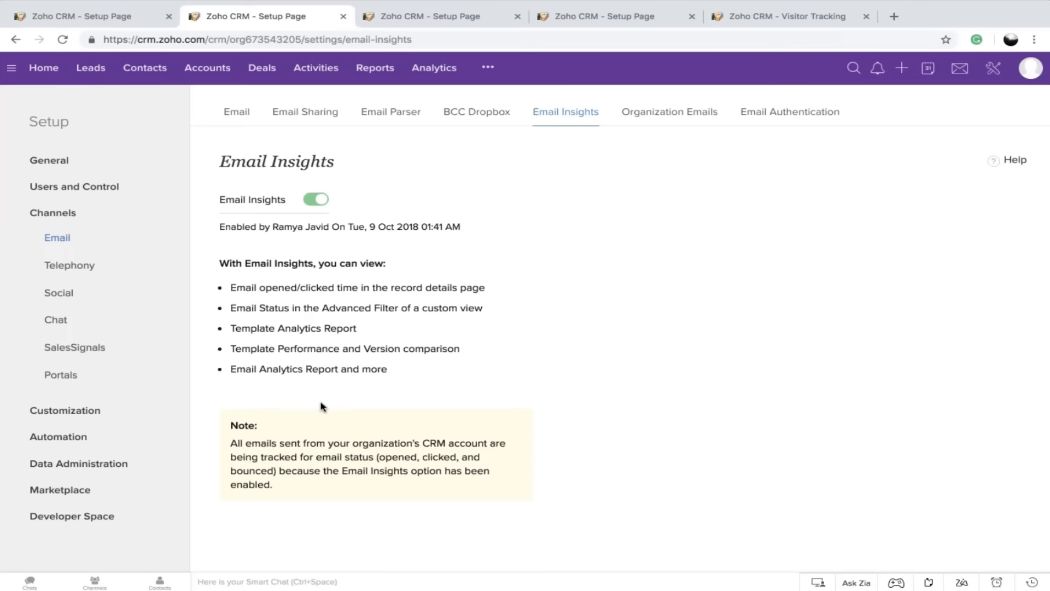
pyautogui.click(244, 123)
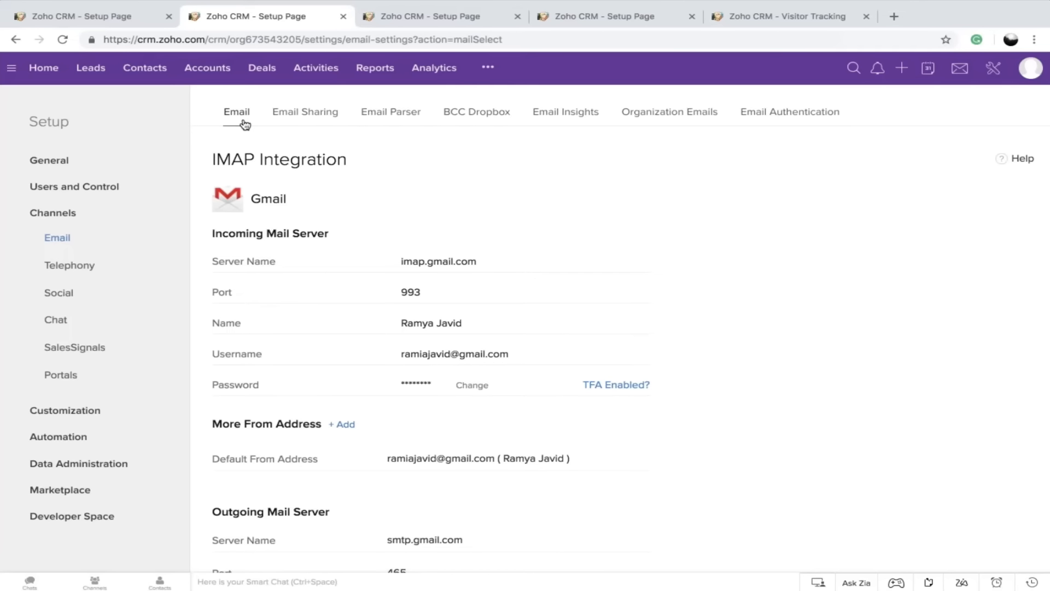
# Try converting a Not in CRM email sender into a contact in SalesInbox, and close that browser tab
pyautogui.click(487, 70)
pyautogui.click(506, 166)
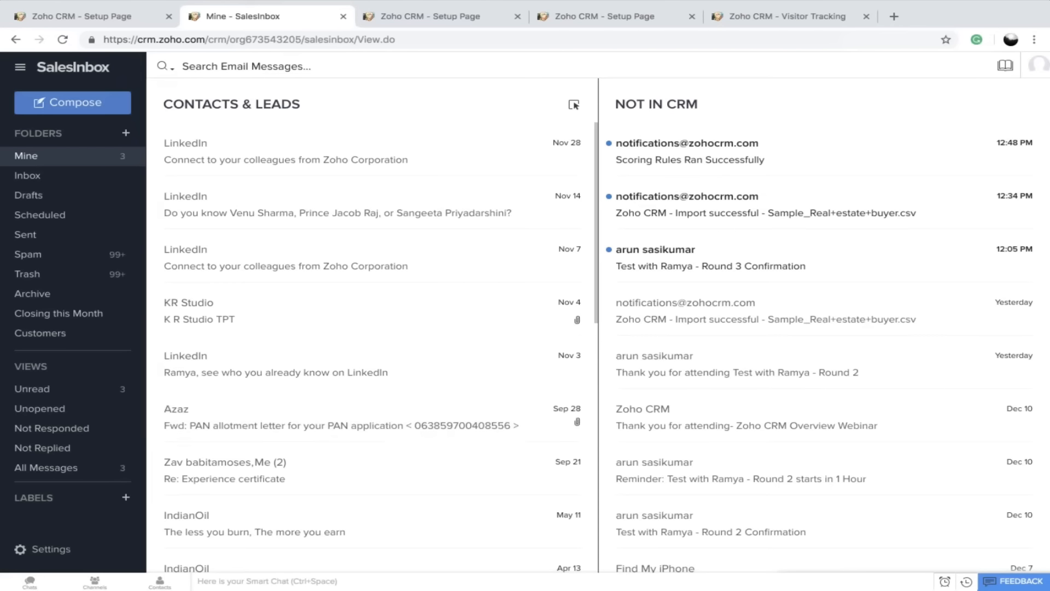
pyautogui.moveTo(711, 364); pyautogui.dragTo(477, 389)
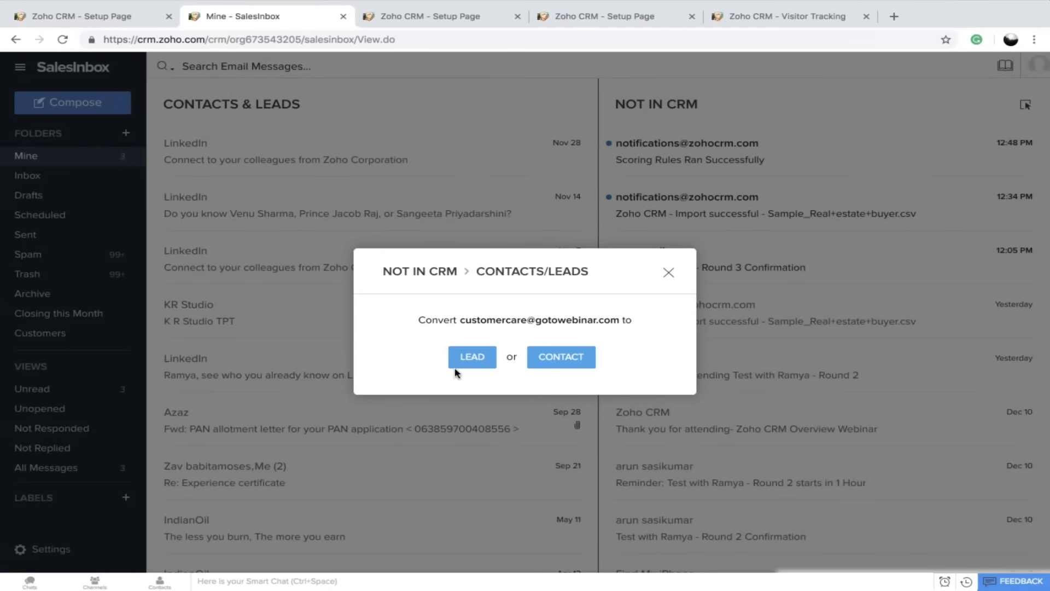
pyautogui.click(551, 364)
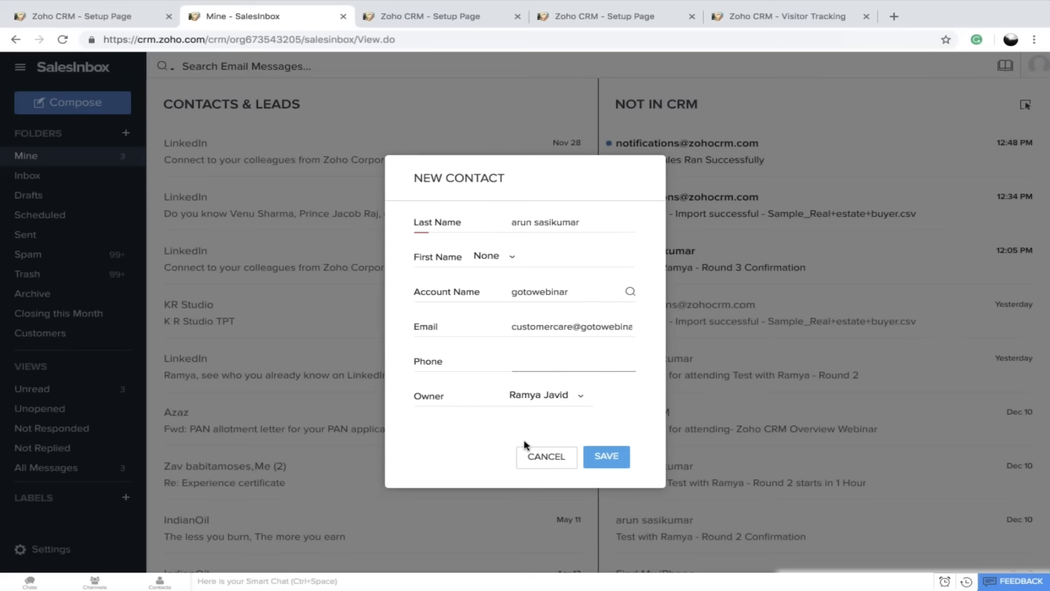
pyautogui.click(545, 466)
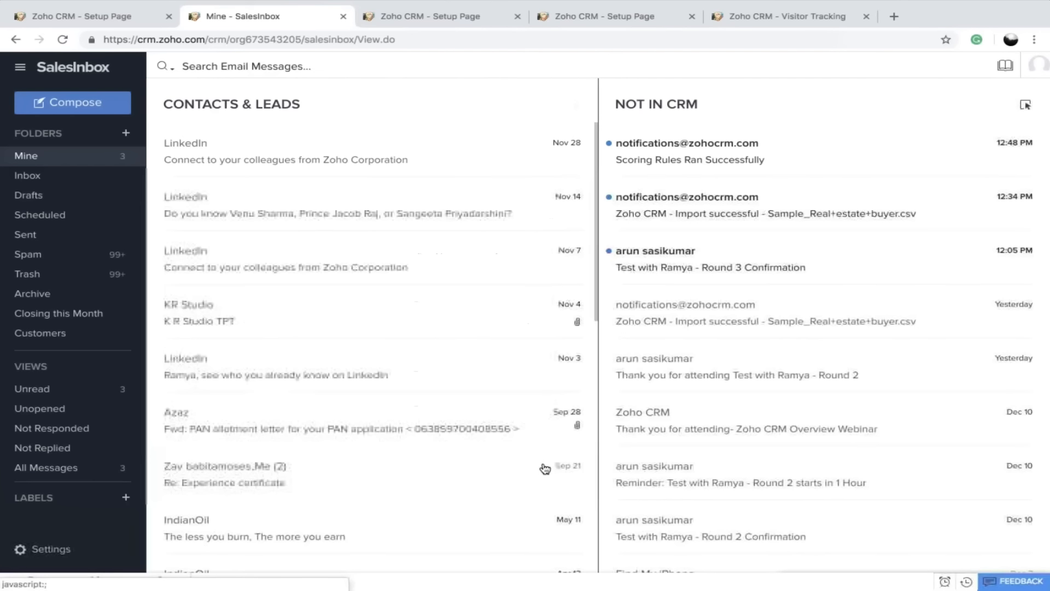
pyautogui.click(343, 17)
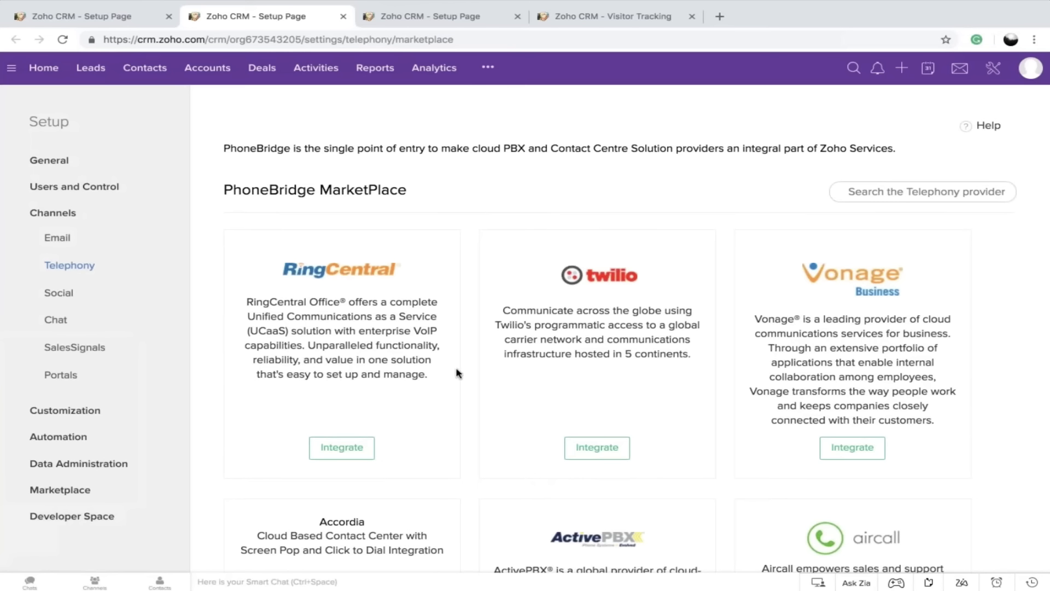
# Open the fourth buyer's record in the Buyers11 module and go to its Open Activities section
pyautogui.click(93, 68)
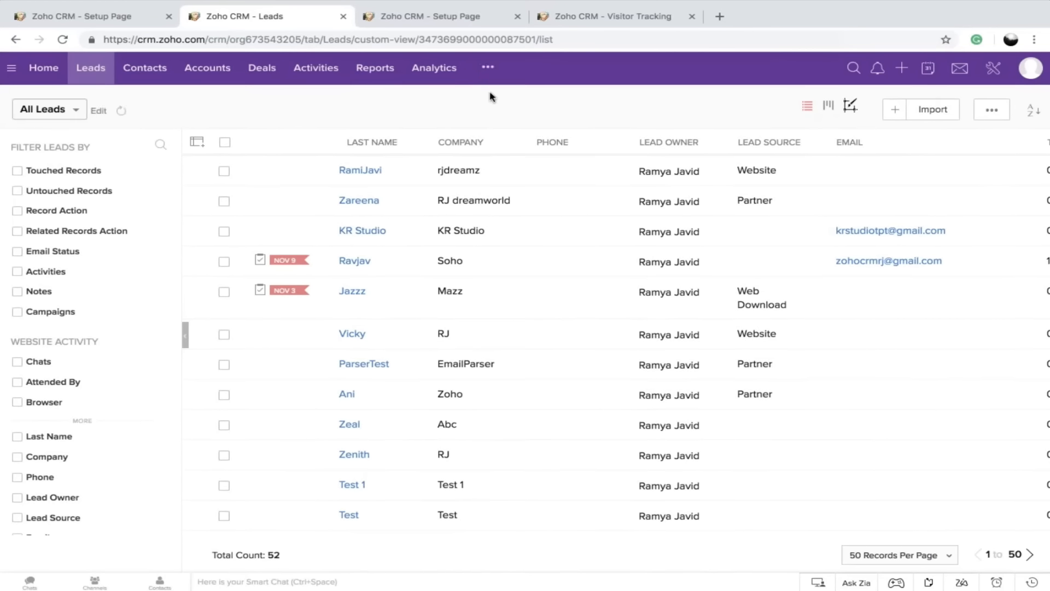
pyautogui.click(488, 66)
pyautogui.scroll(-1, 525, 416)
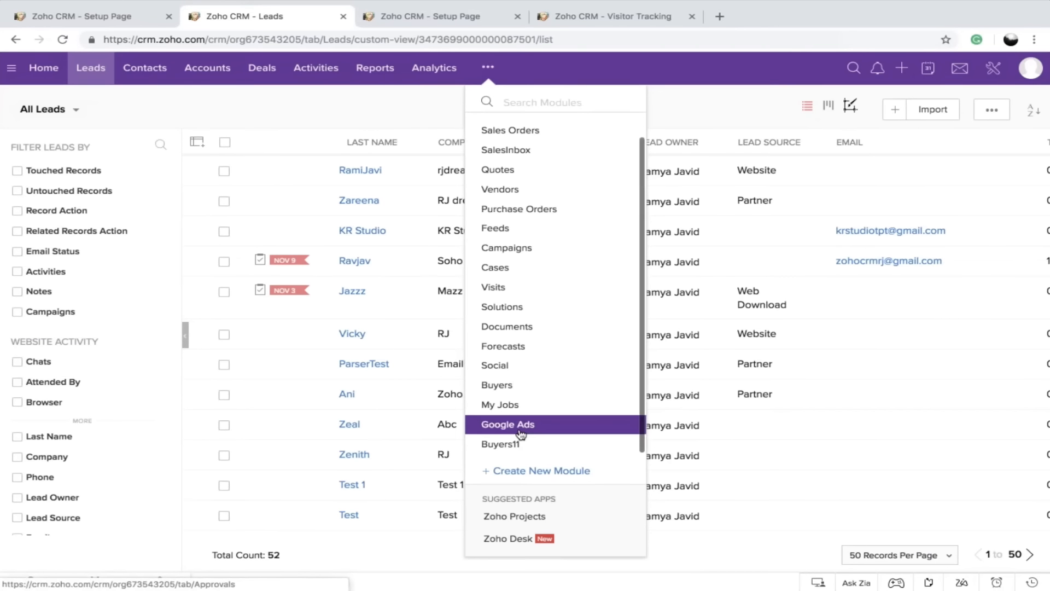
pyautogui.click(507, 441)
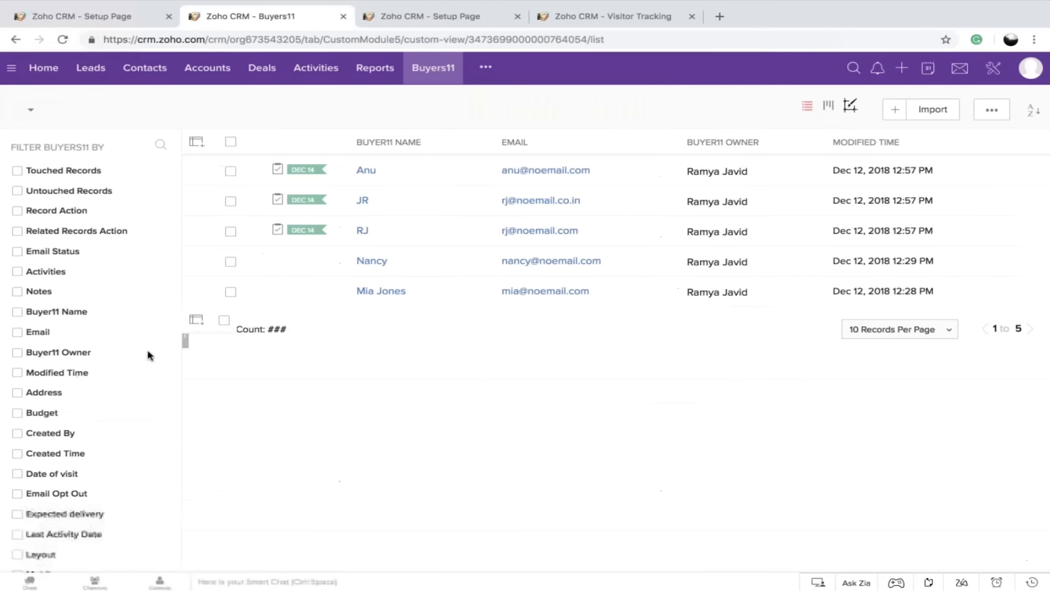
pyautogui.click(376, 262)
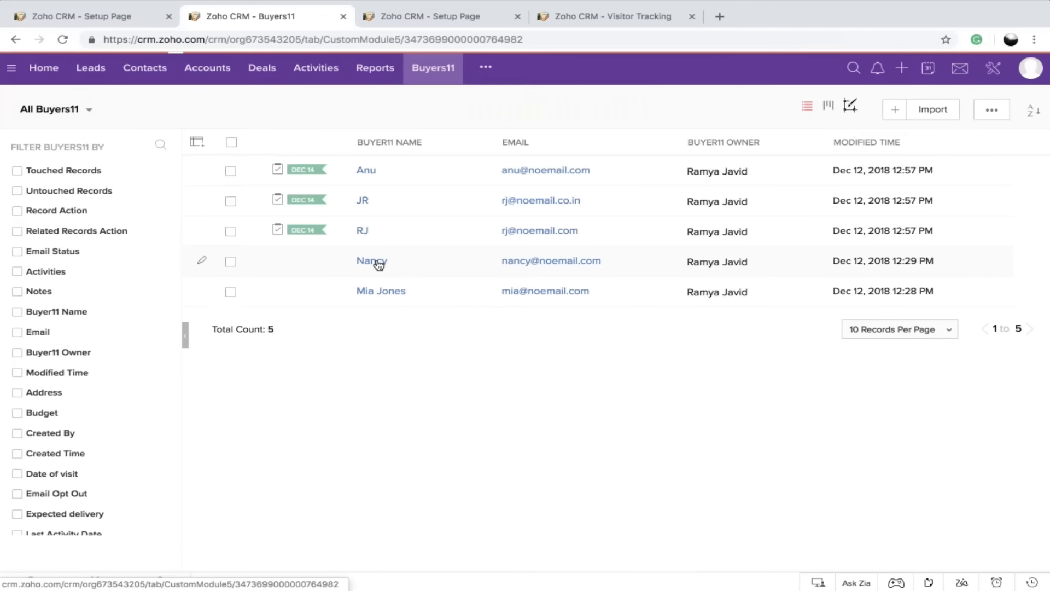
pyautogui.scroll(-3, 547, 328)
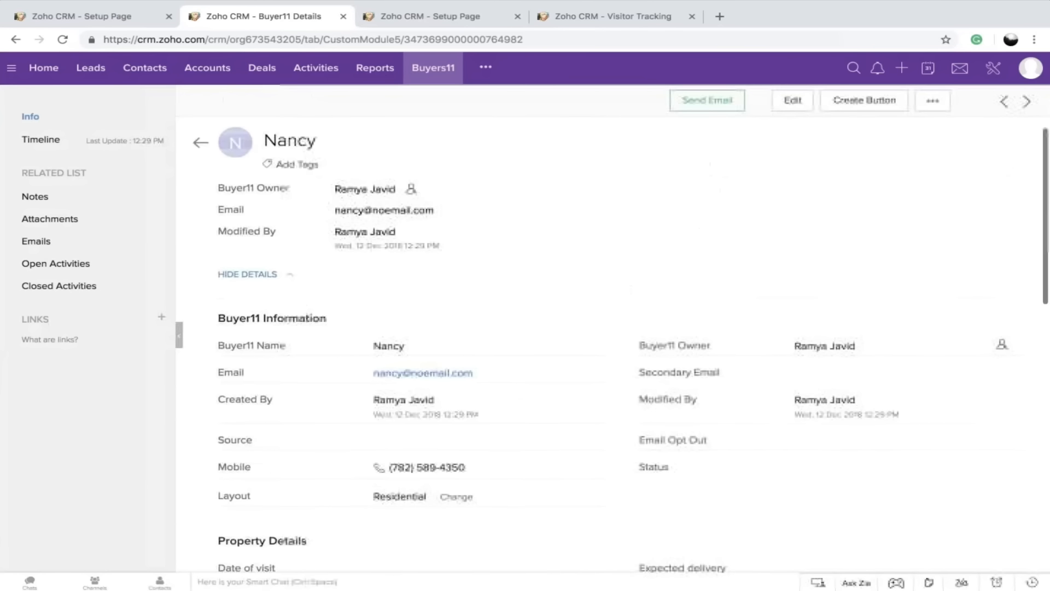
pyautogui.scroll(-3, 359, 443)
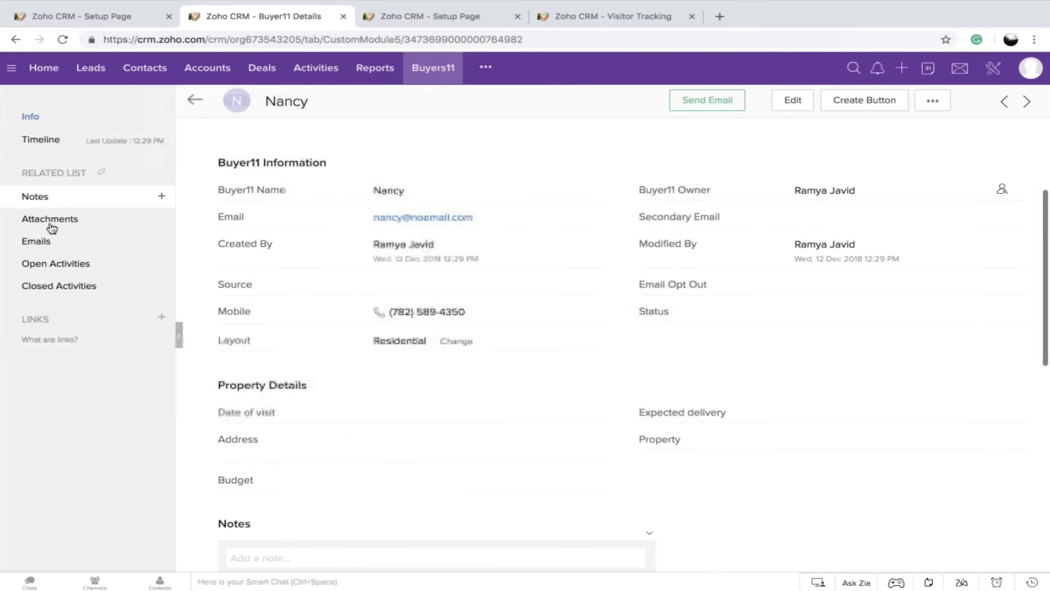
pyautogui.click(86, 265)
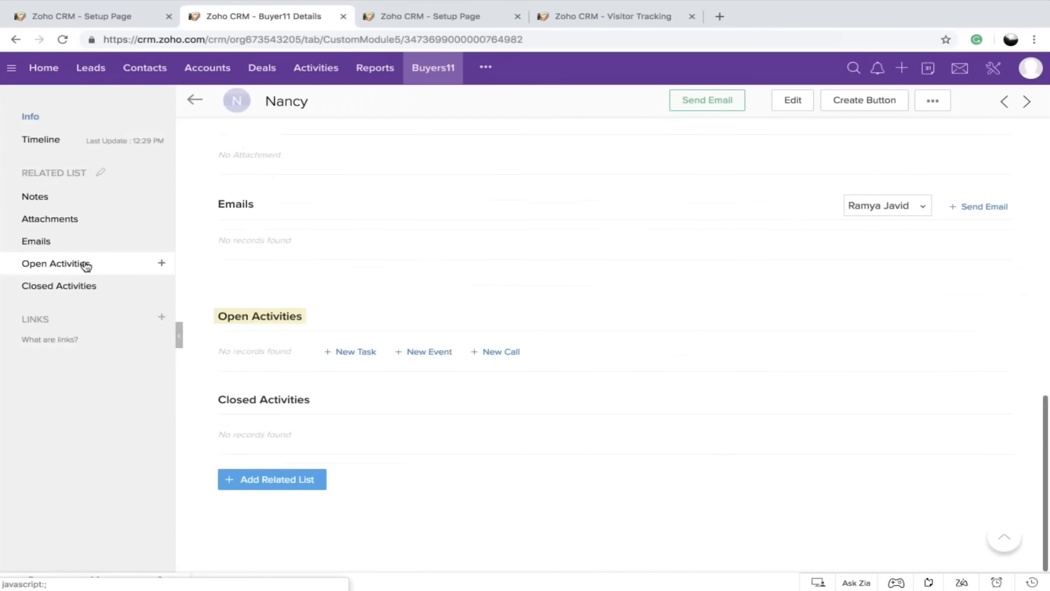
# Create a new current call for the buyer with subject Demo and call purpose Demo, and start calling
pyautogui.click(501, 352)
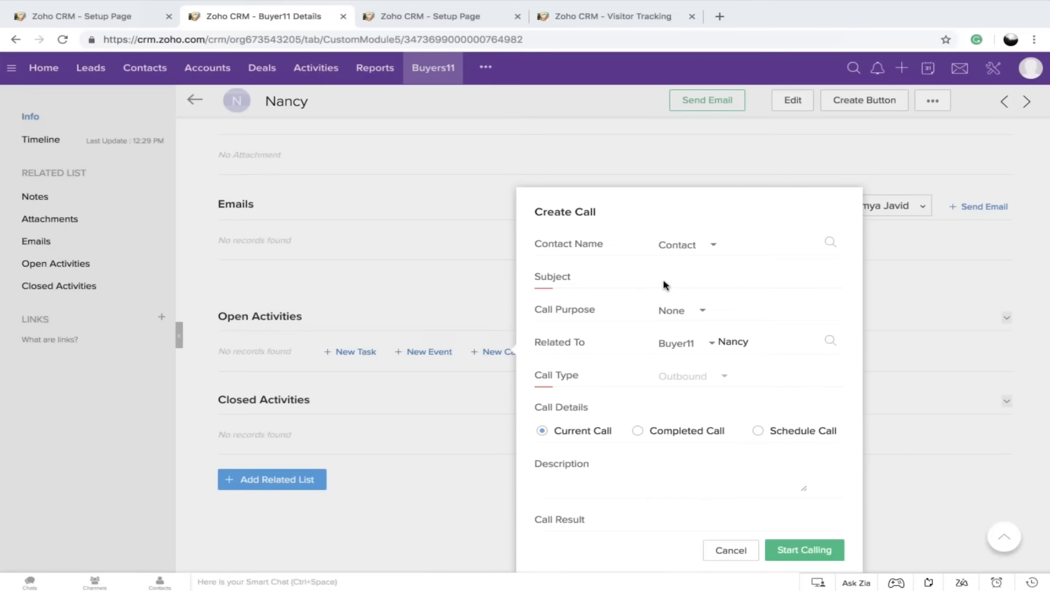
pyautogui.click(691, 276)
pyautogui.write('Demo')
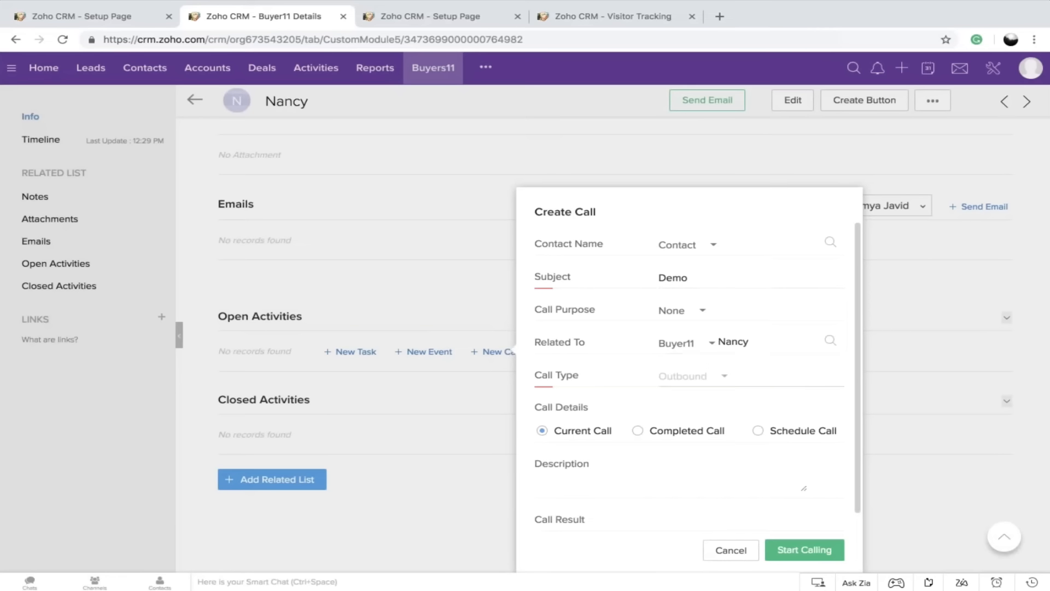
pyautogui.click(672, 320)
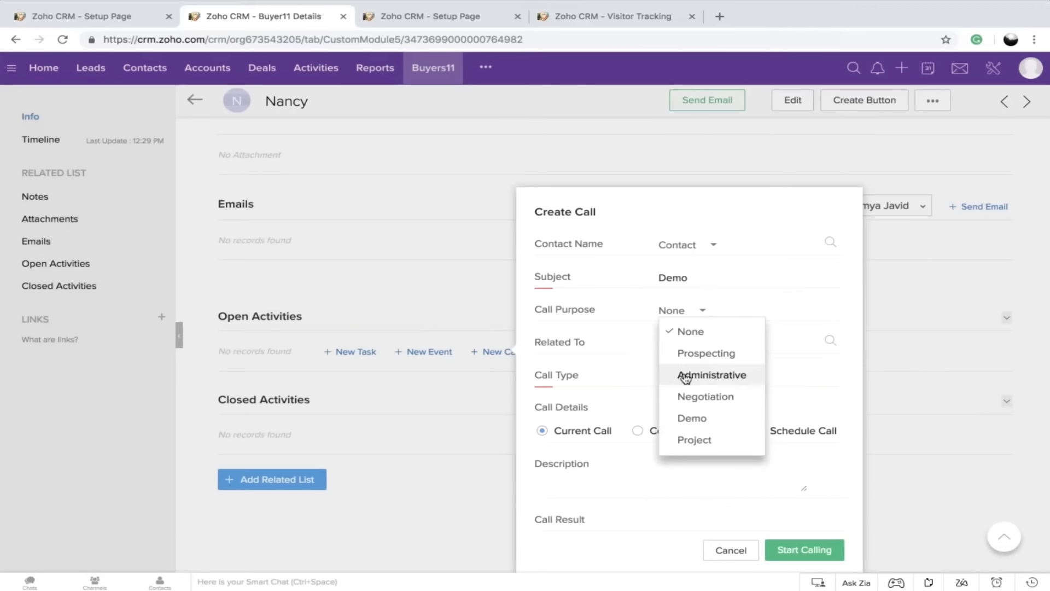
pyautogui.click(694, 418)
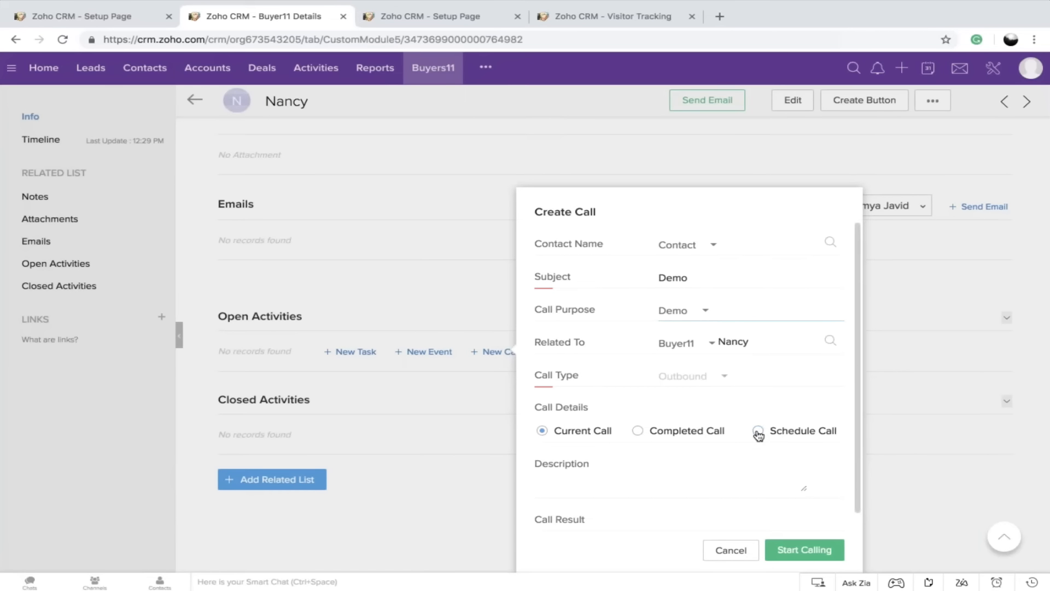
pyautogui.click(803, 551)
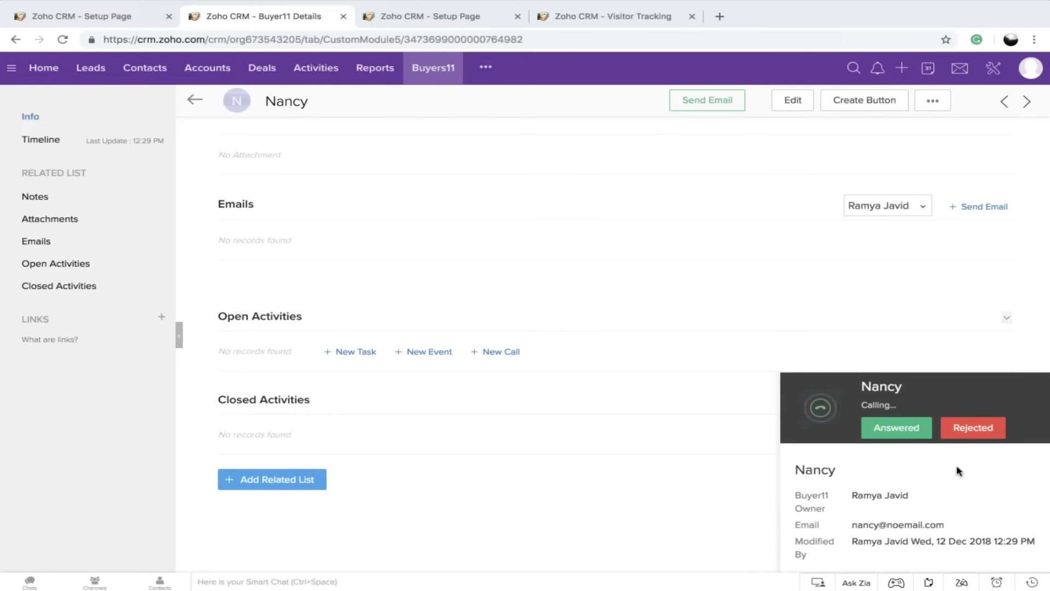
# Mark the call as answered, enter the description "Spoke with" plus the buyer's name, end the call and save it
pyautogui.click(893, 427)
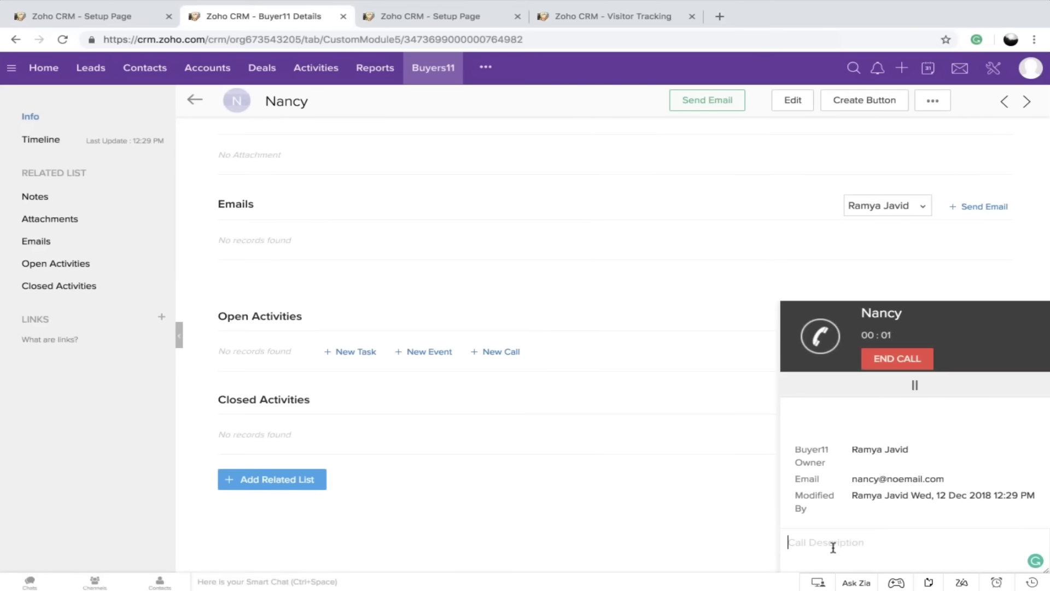
pyautogui.click(833, 547)
pyautogui.write('Spoke ')
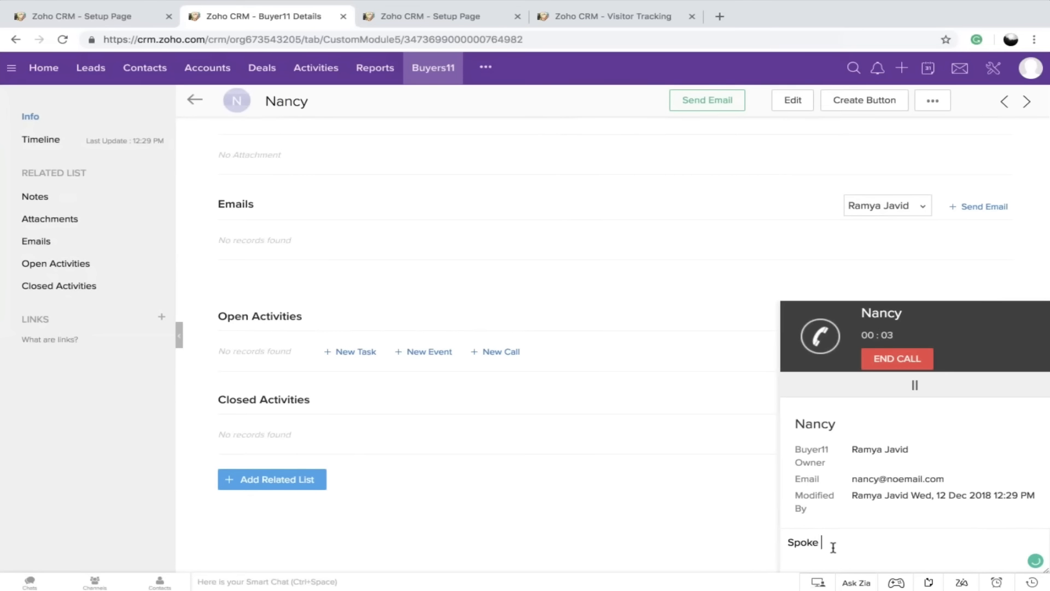
pyautogui.write('with Nancy')
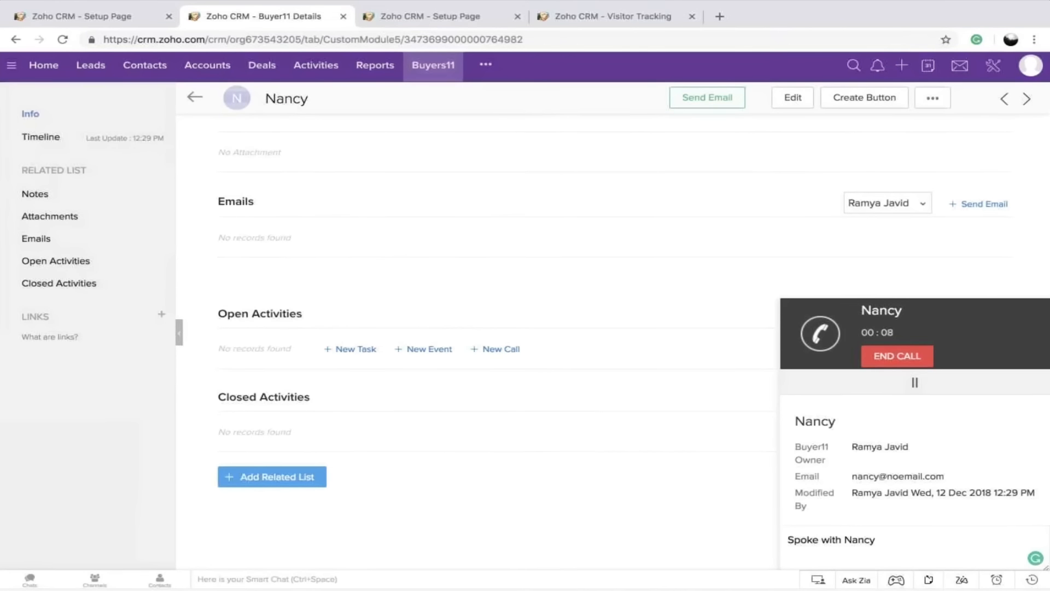
pyautogui.click(923, 356)
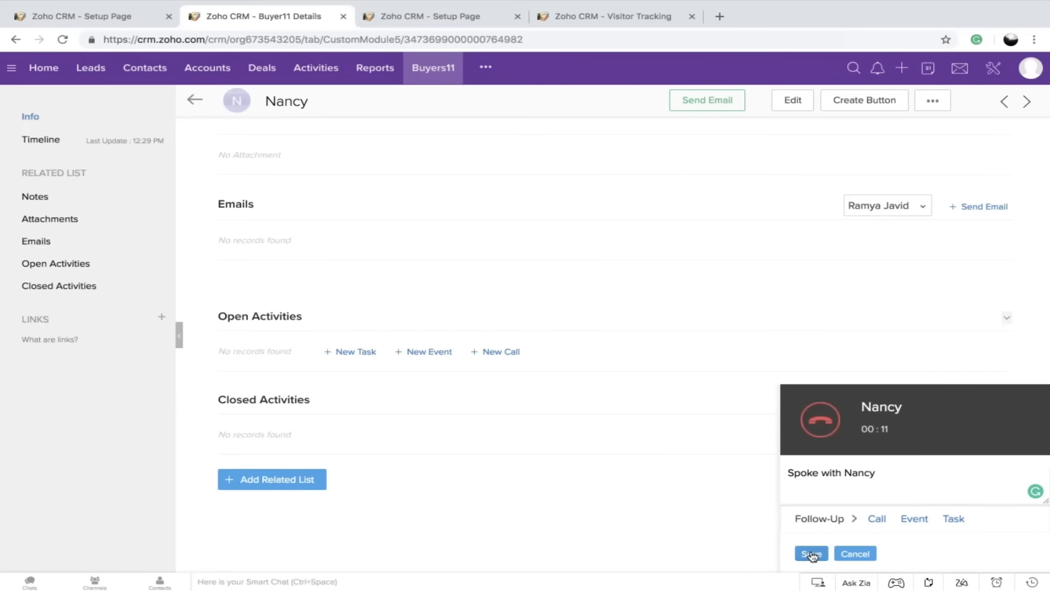
pyautogui.click(811, 554)
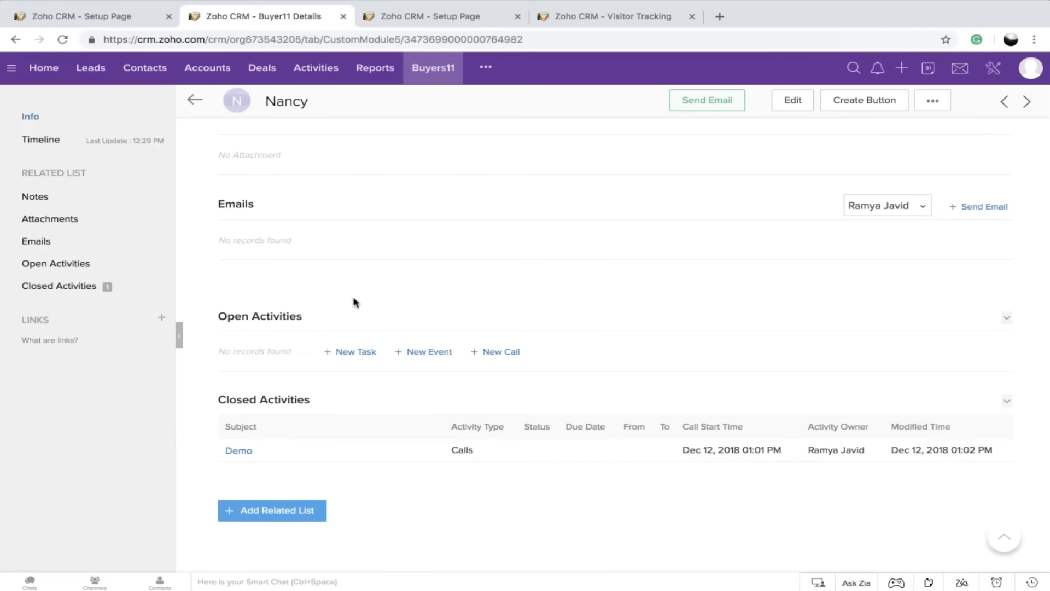
pyautogui.scroll(10, 355, 302)
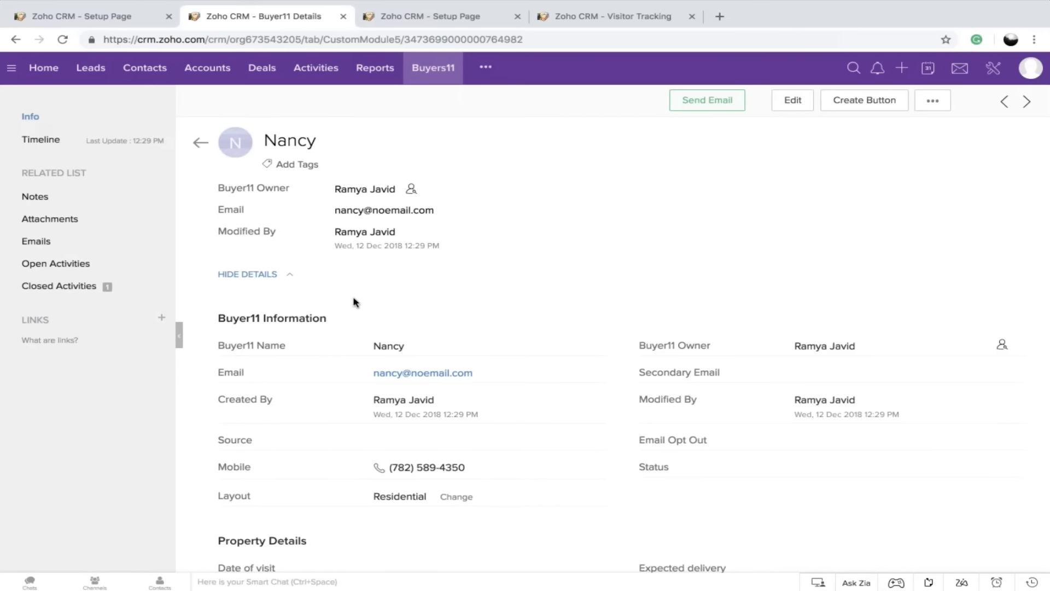
# Close the buyer record, review the Social channel's Automate Lead Generation and Brand Settings pages, and close that tab too
pyautogui.click(344, 17)
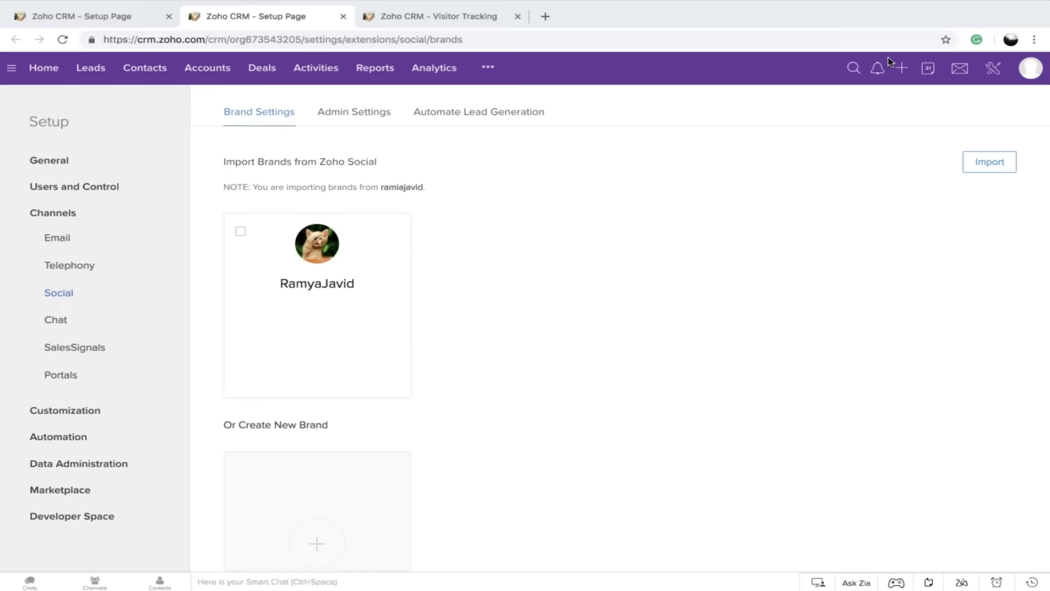
pyautogui.click(487, 122)
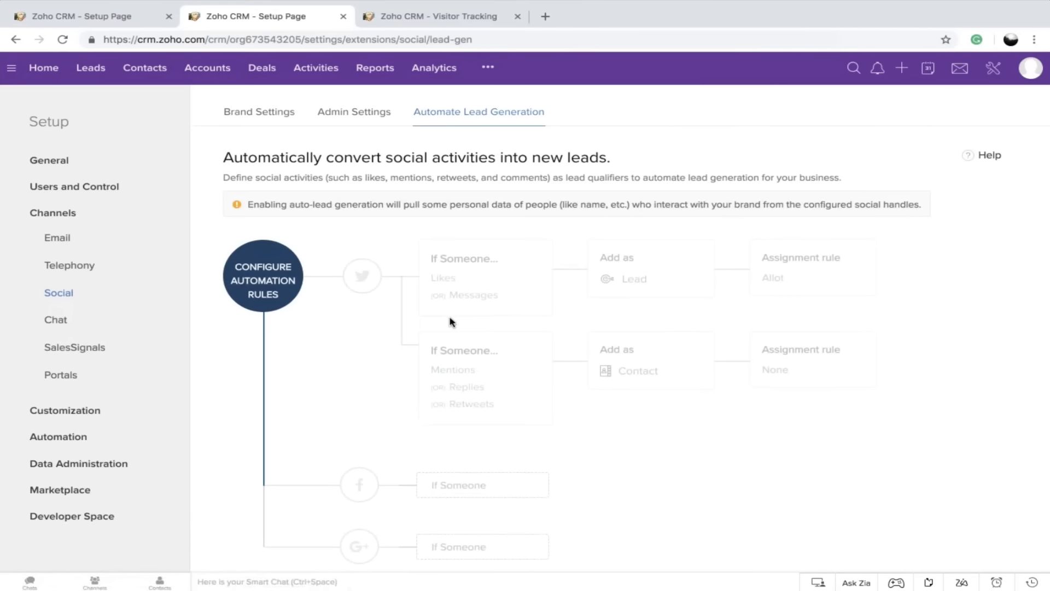
pyautogui.scroll(-1, 452, 321)
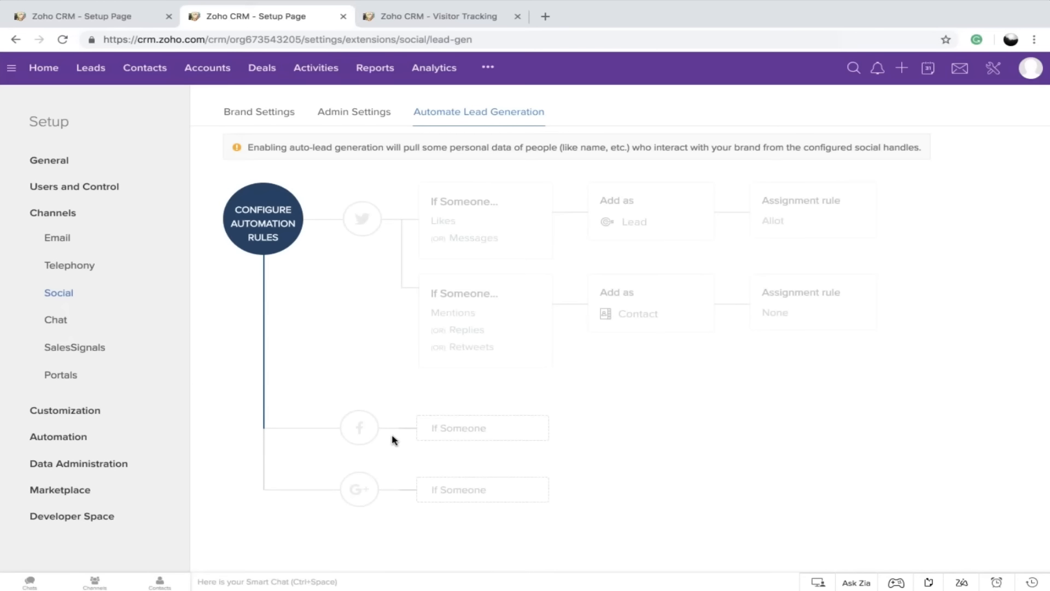
pyautogui.click(263, 115)
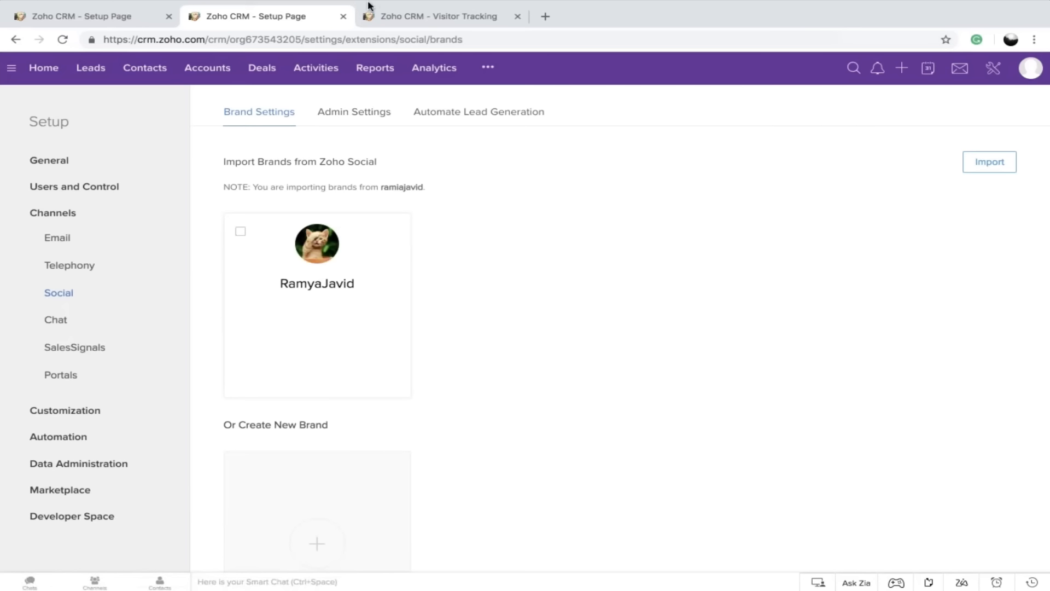
pyautogui.moveTo(351, 12)
pyautogui.click(340, 46)
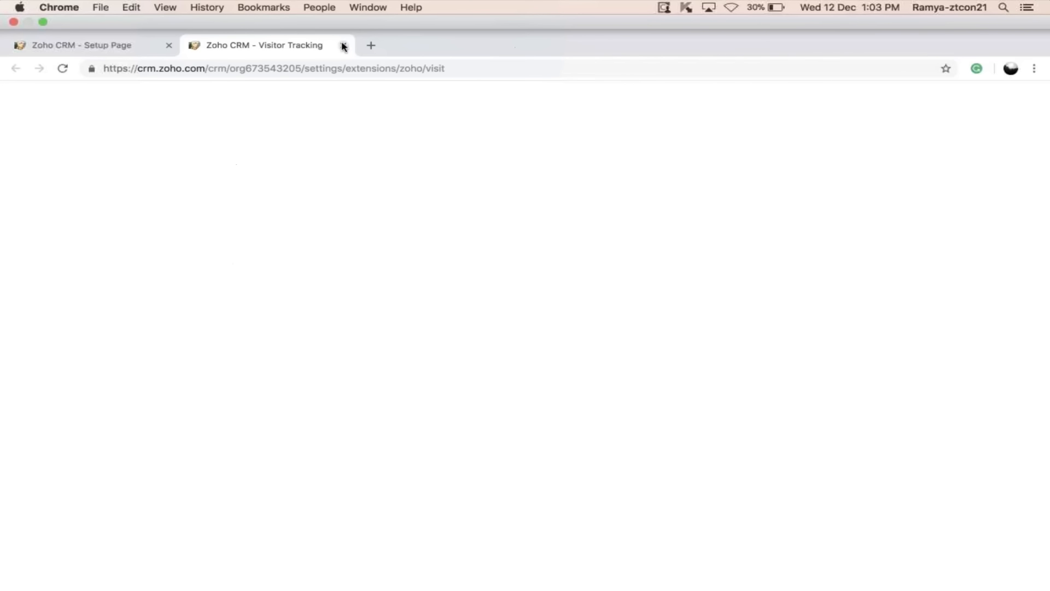
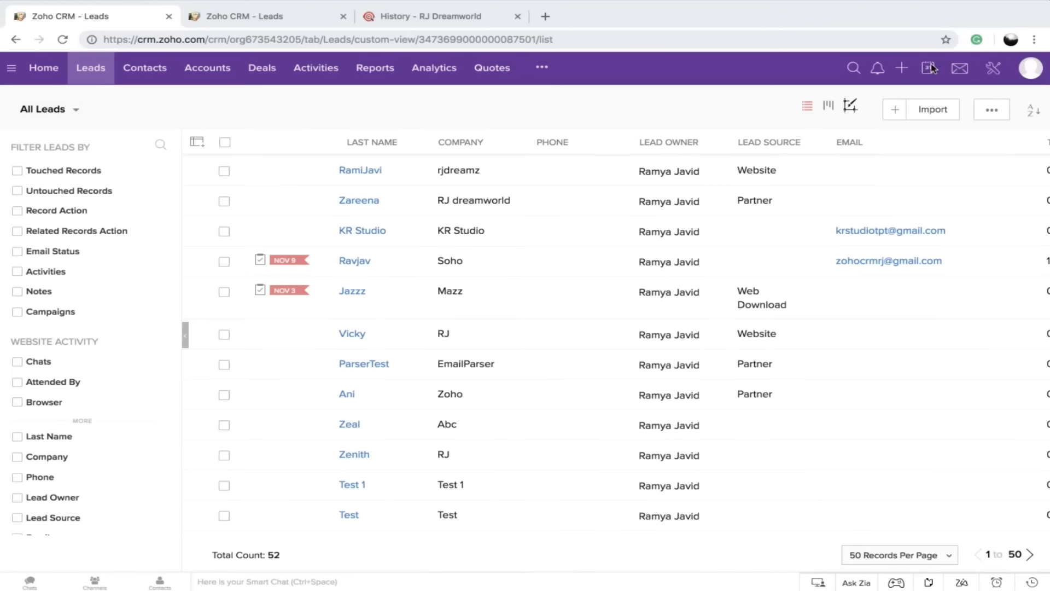
# Open the CRM calendar in month view for December 2018 and show the options for creating calendar entries
pyautogui.click(929, 68)
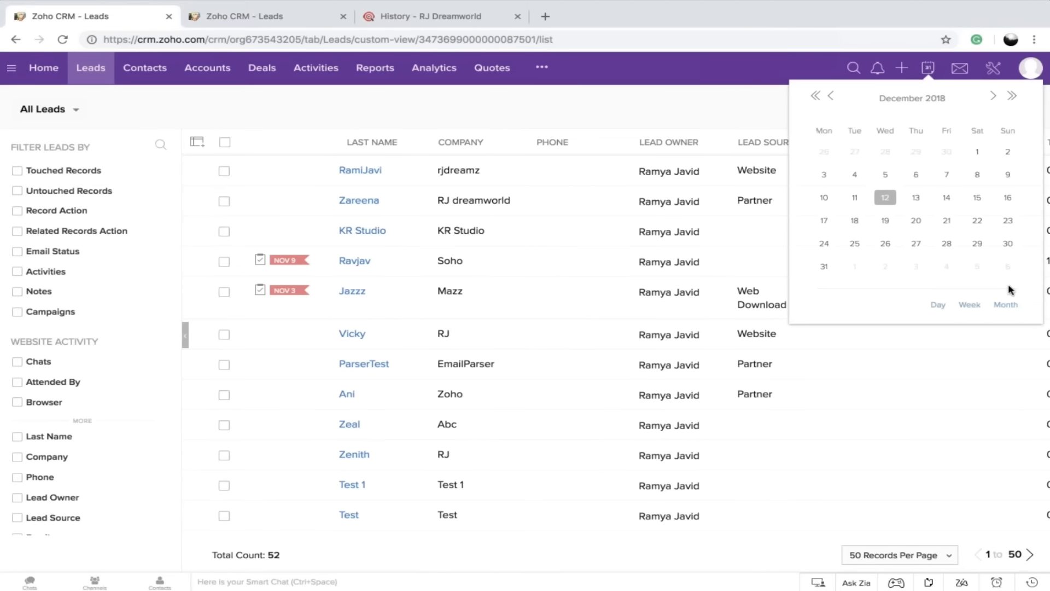
pyautogui.click(1007, 304)
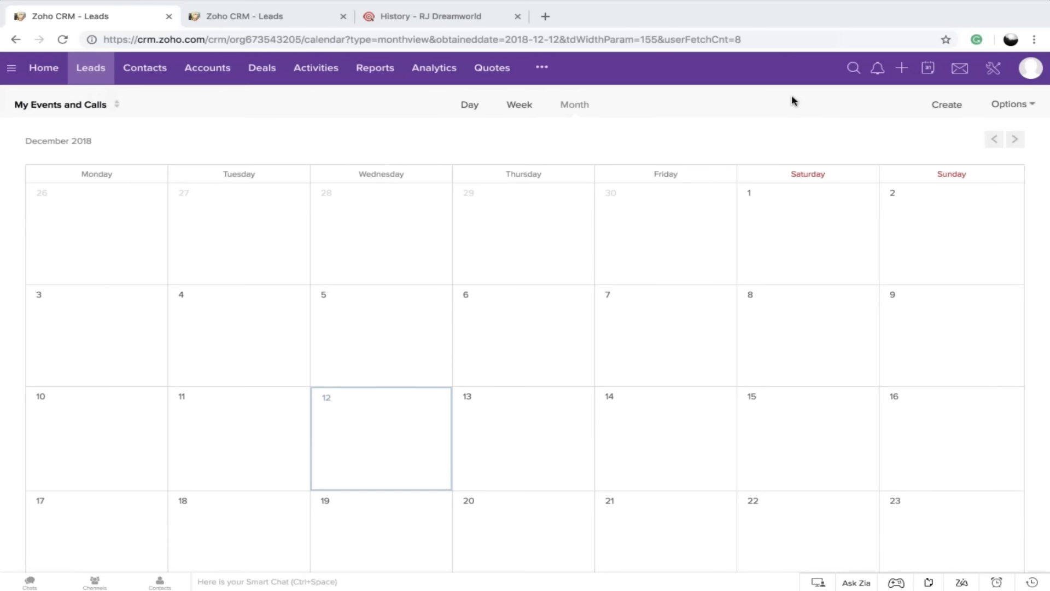
pyautogui.click(949, 109)
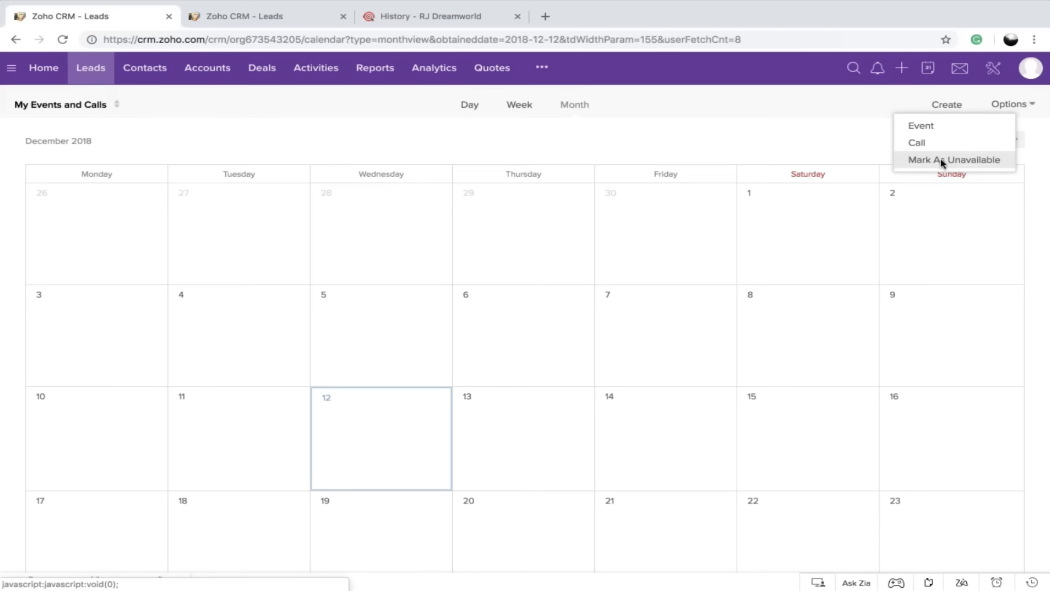
# Switch the calendar to All Users' Events and Calls and look through the month
pyautogui.click(63, 107)
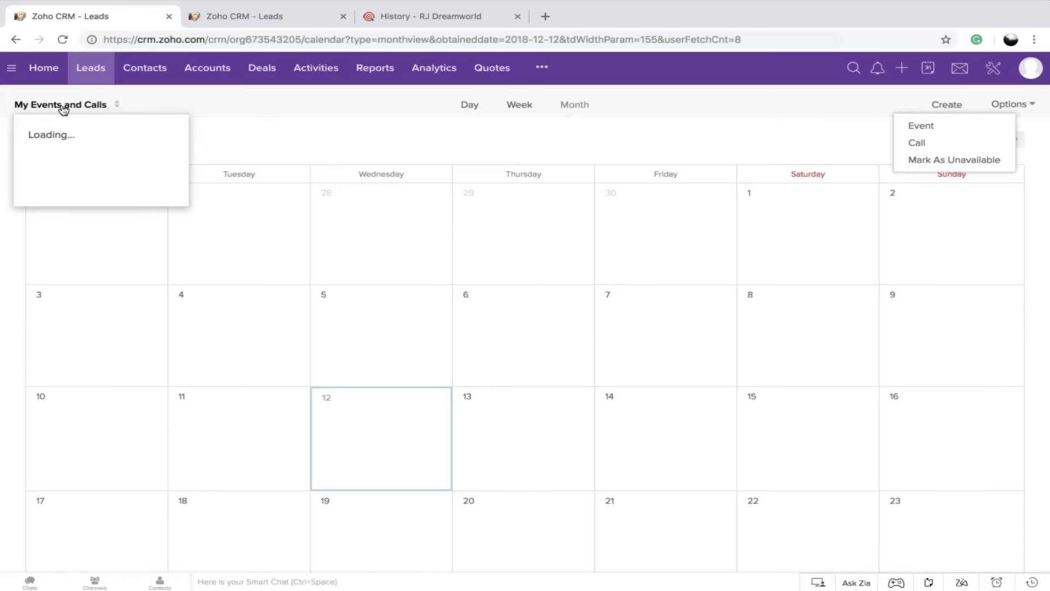
pyautogui.click(71, 139)
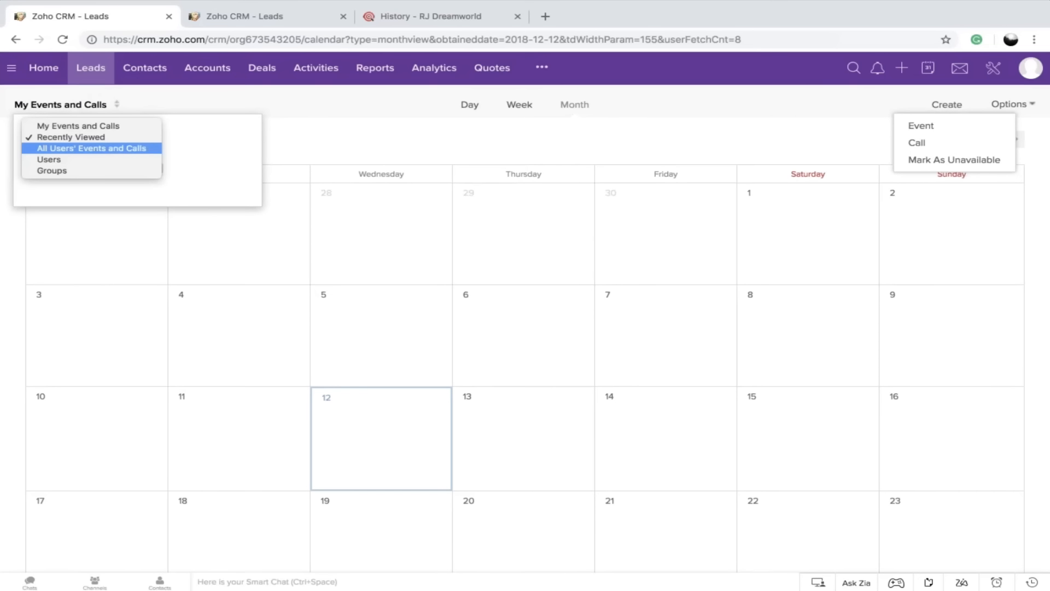
pyautogui.click(110, 149)
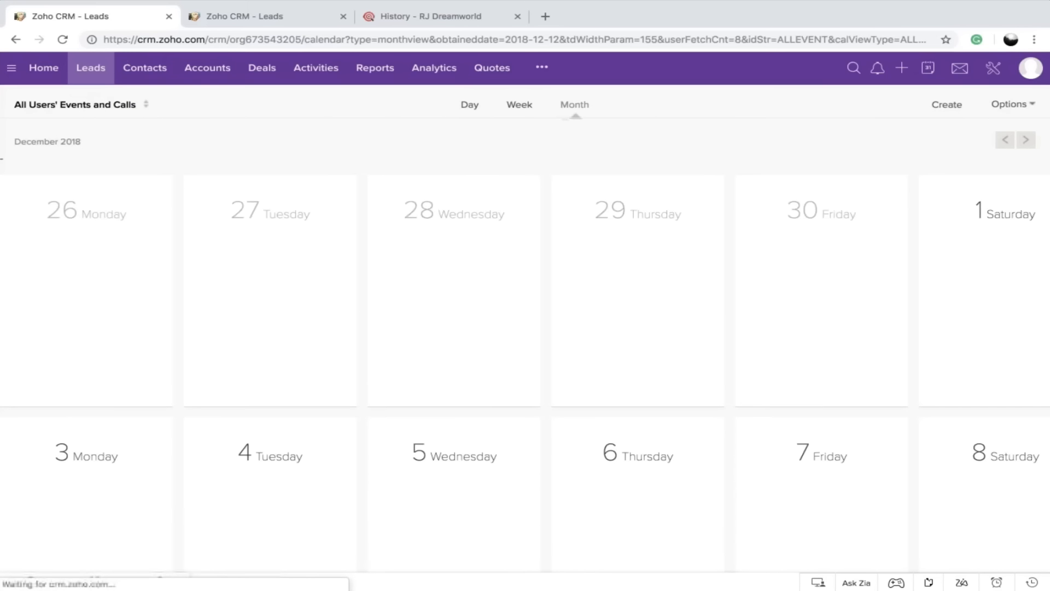
pyautogui.scroll(-15, 344, 428)
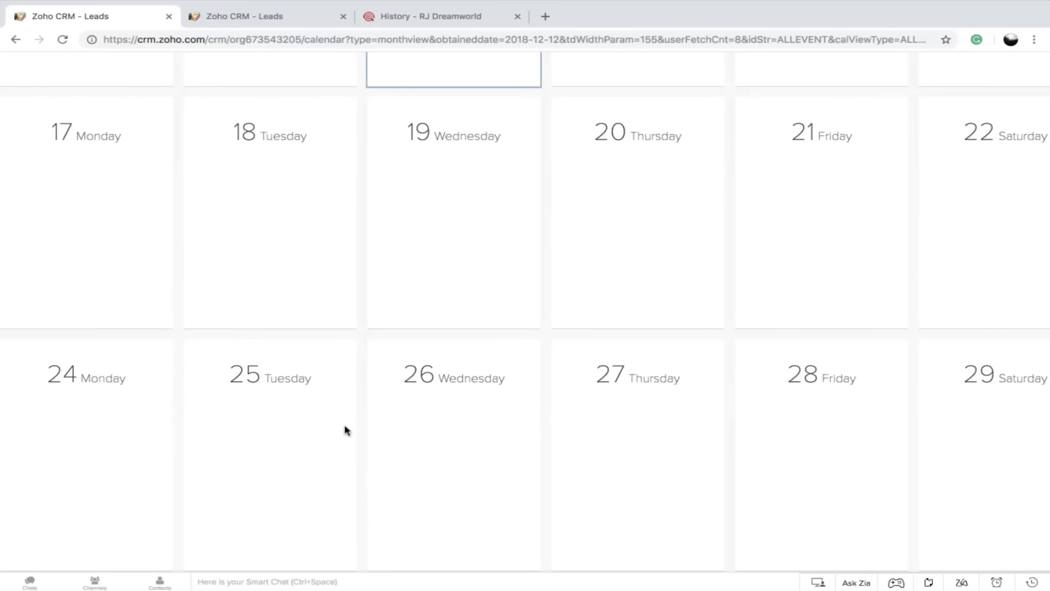
pyautogui.scroll(10, 345, 429)
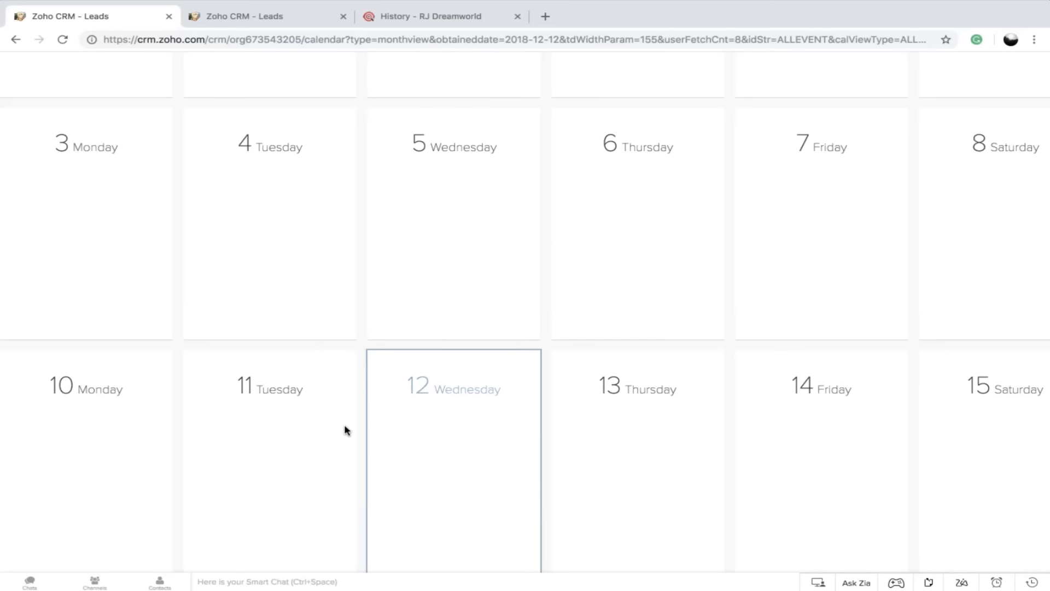
# Close the RJ Dreamworld history tab and open the Google Calendar sync settings from Setup in the second CRM tab
pyautogui.moveTo(469, 3)
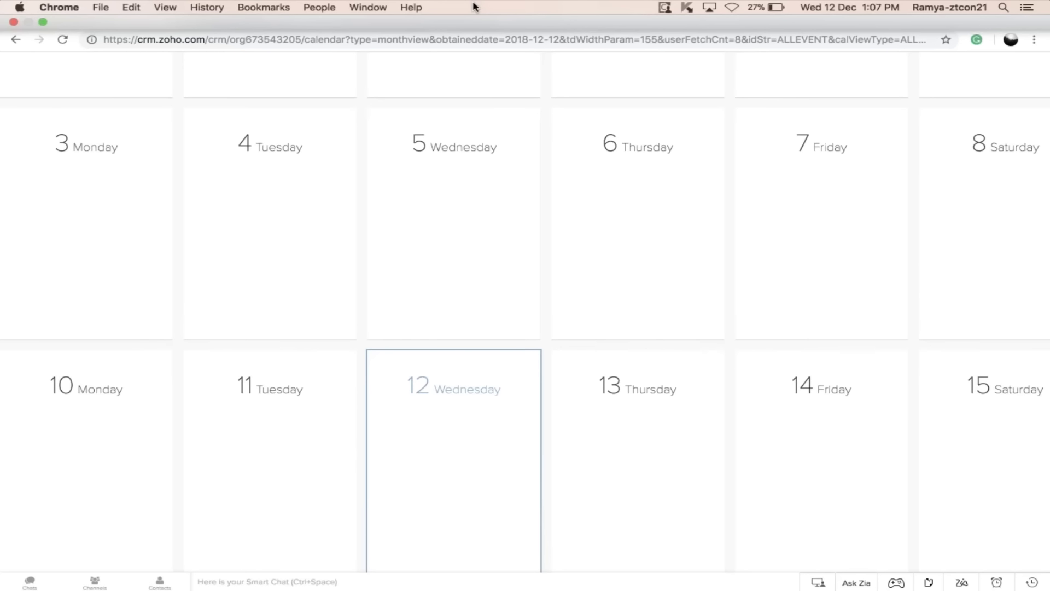
pyautogui.click(518, 46)
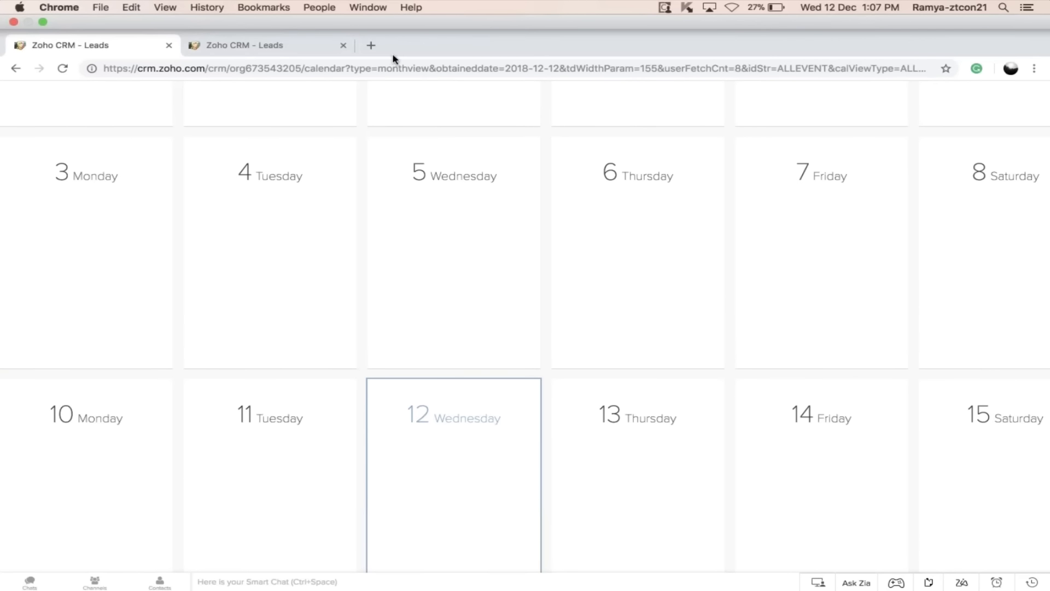
pyautogui.click(315, 47)
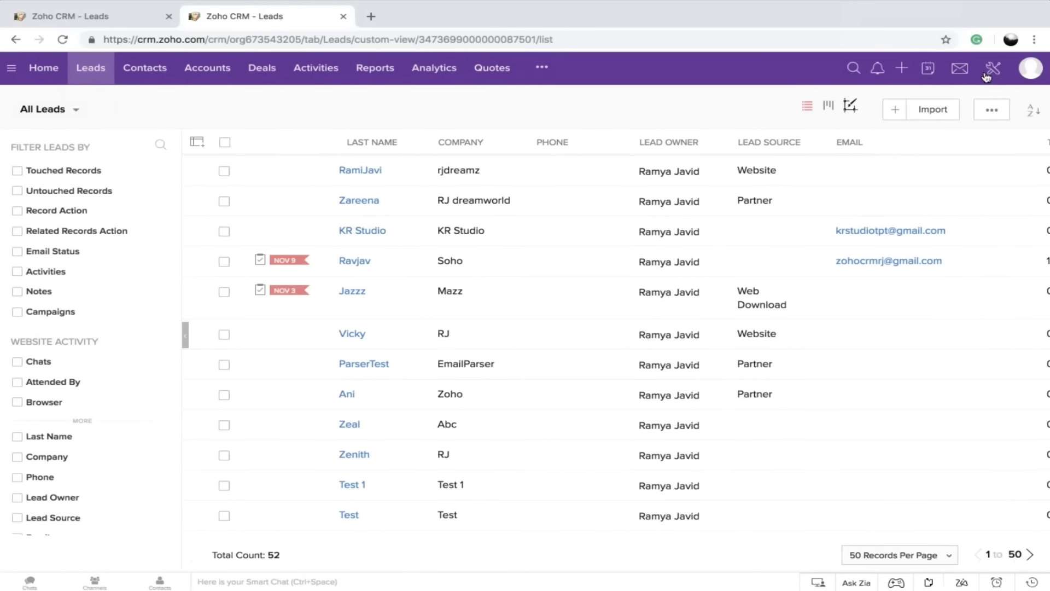
pyautogui.click(995, 68)
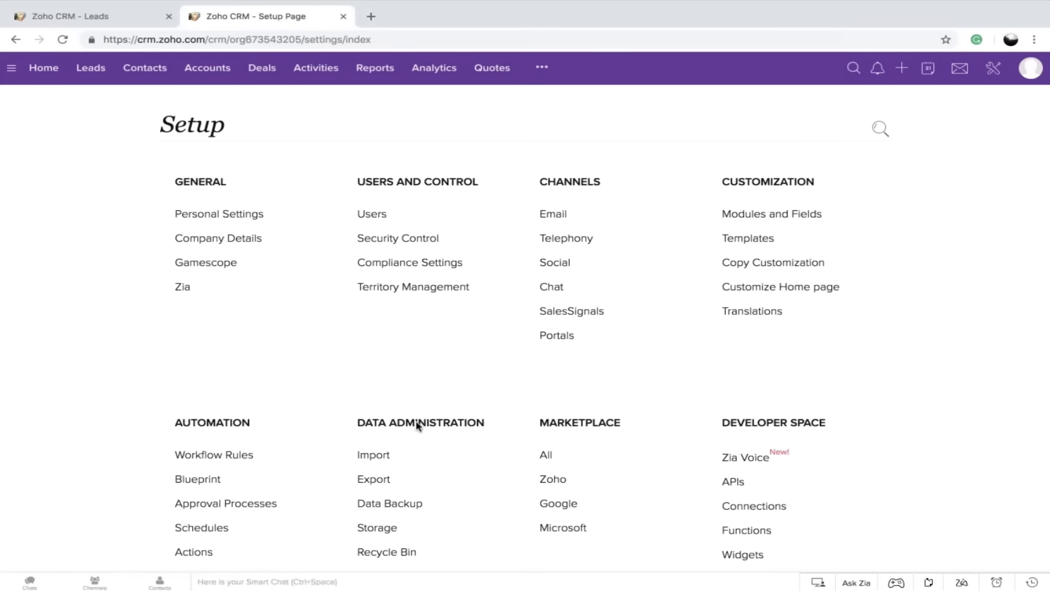
pyautogui.scroll(-1, 417, 426)
pyautogui.scroll(-5, 417, 426)
pyautogui.click(564, 295)
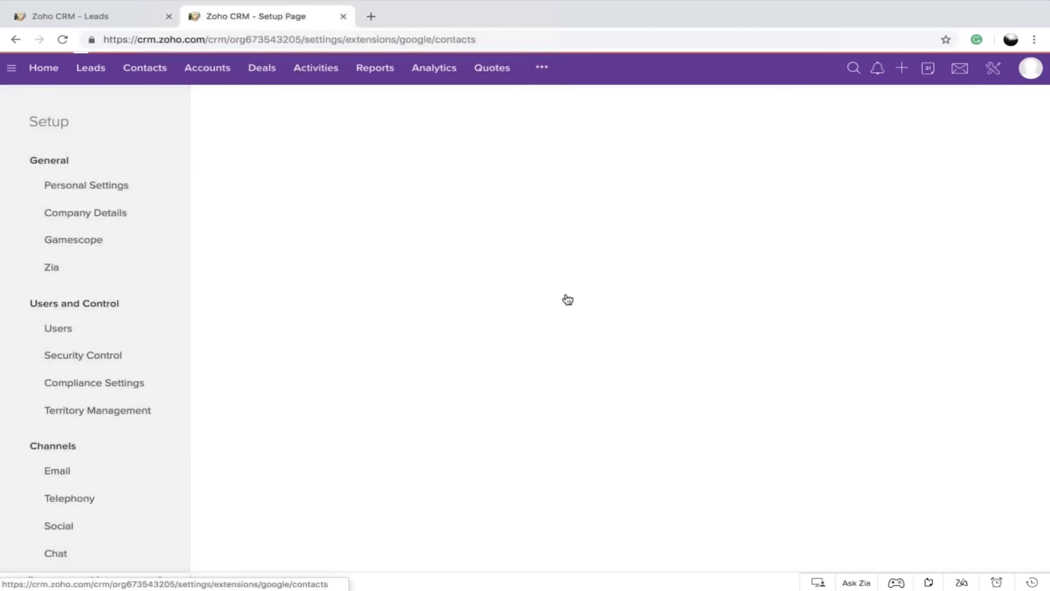
pyautogui.click(309, 116)
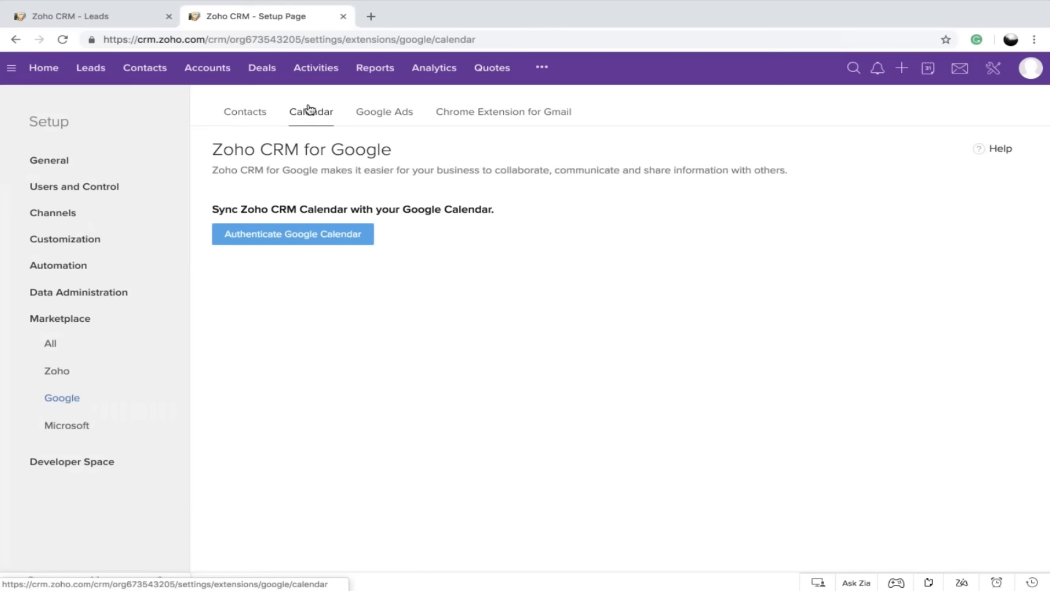
# Return to the Setup overview and go back to the All Users' calendar in the first CRM tab
pyautogui.click(993, 70)
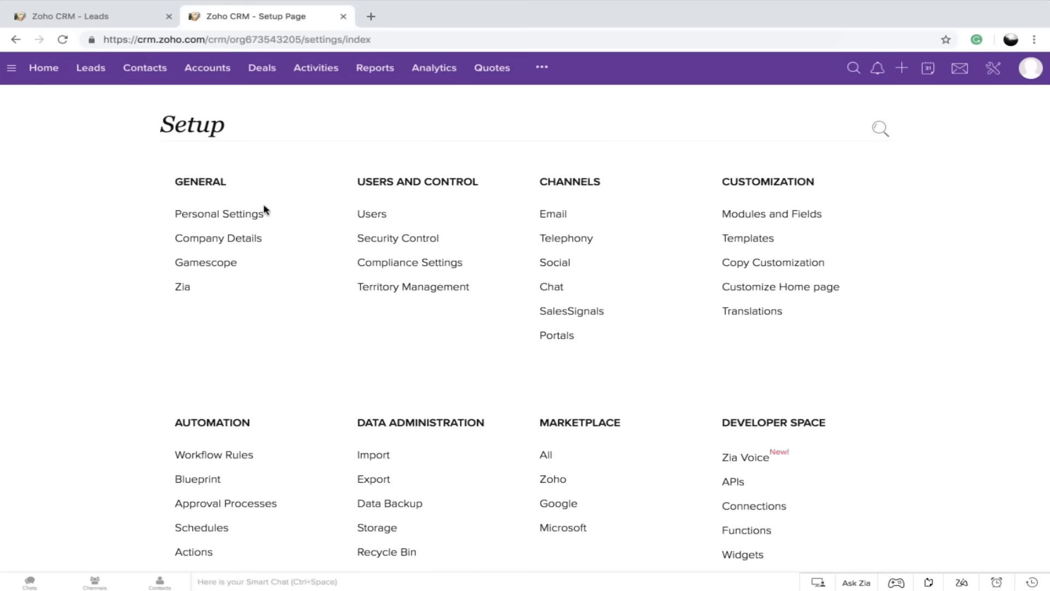
pyautogui.click(103, 15)
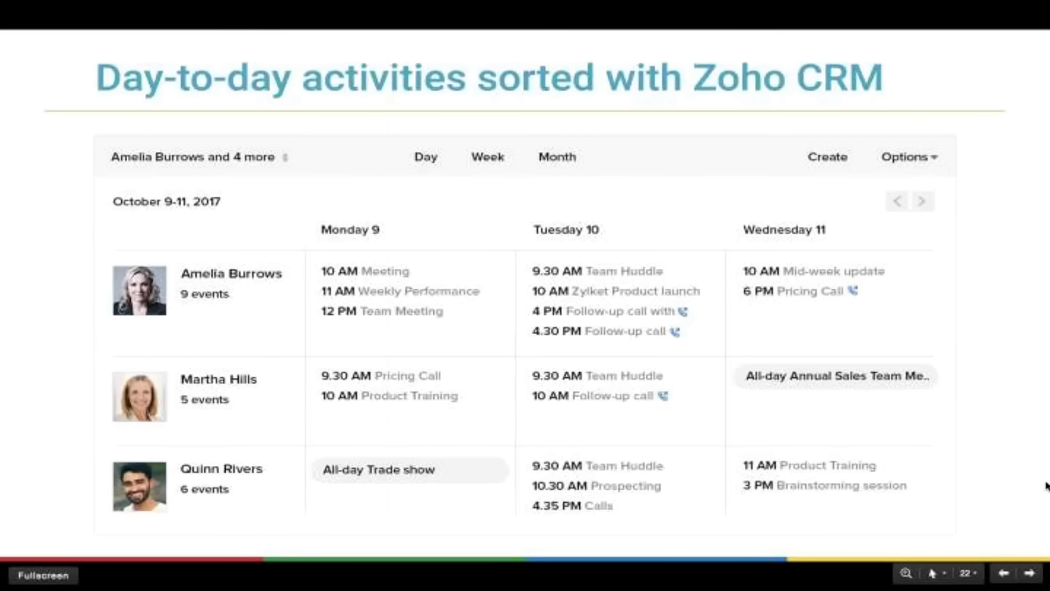
pyautogui.click(1029, 575)
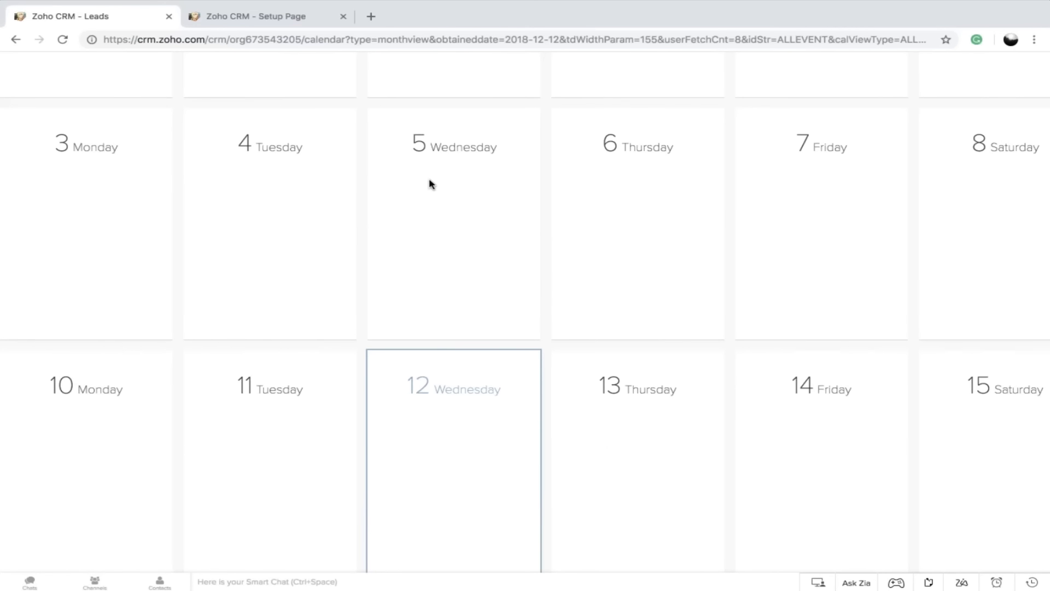
pyautogui.scroll(3, 430, 184)
pyautogui.scroll(2, 430, 183)
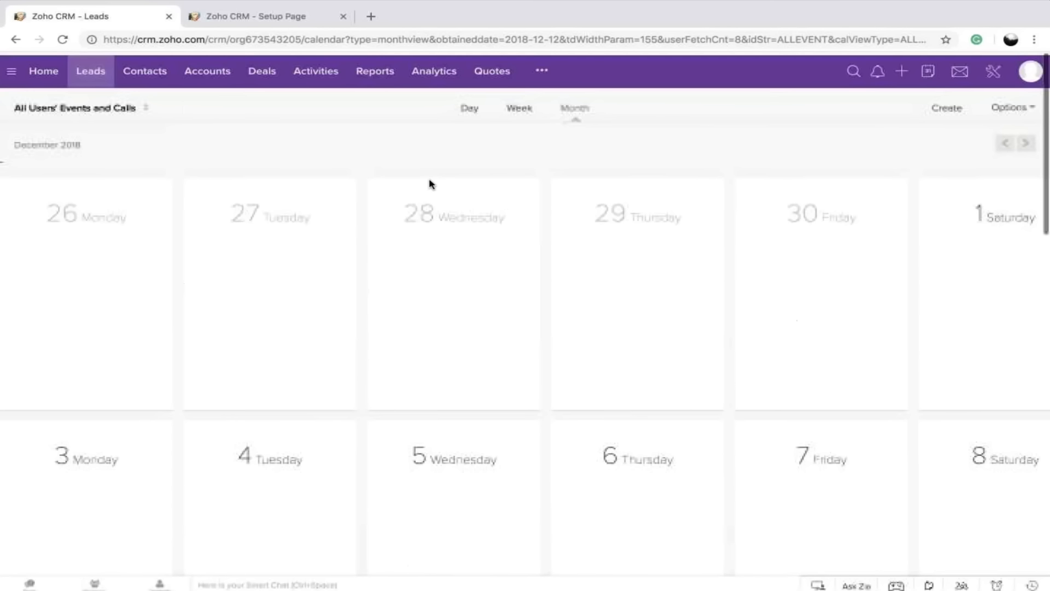
# Look through the Deal Reports list and start a new report with Leads as its module
pyautogui.click(383, 70)
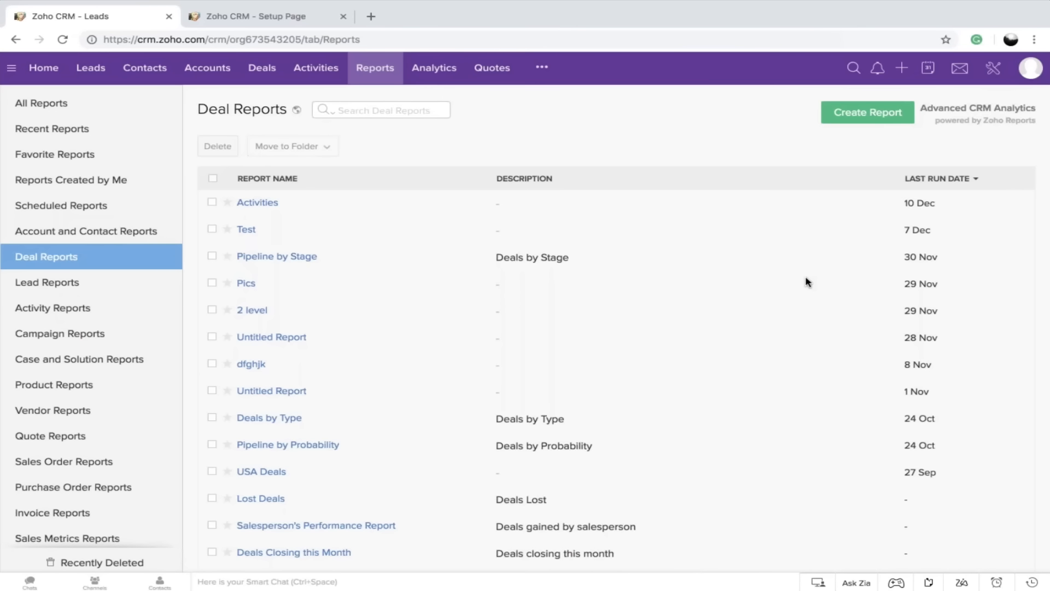
pyautogui.scroll(-3, 808, 282)
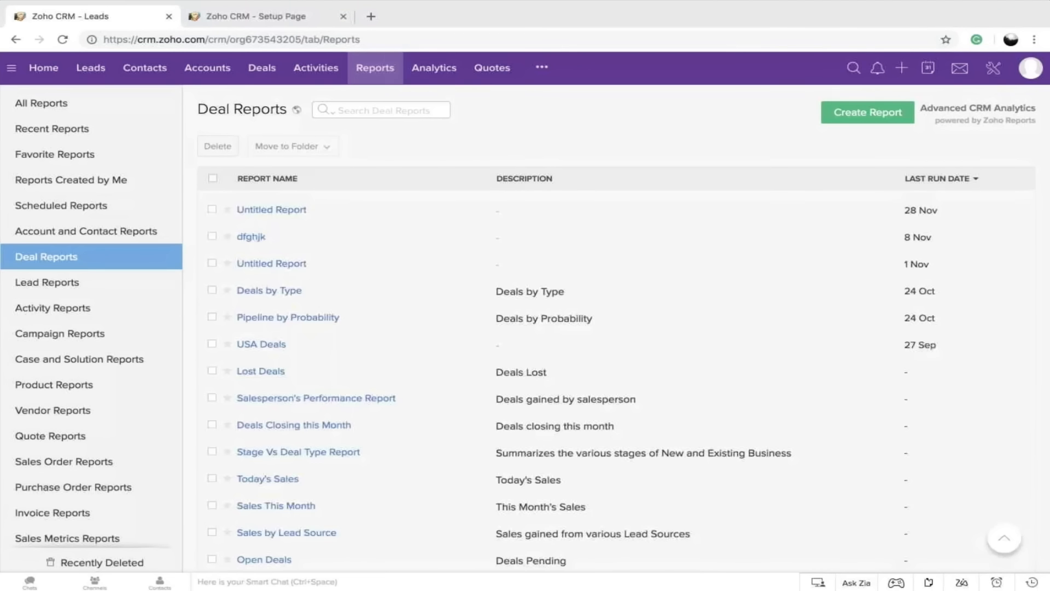
pyautogui.click(875, 112)
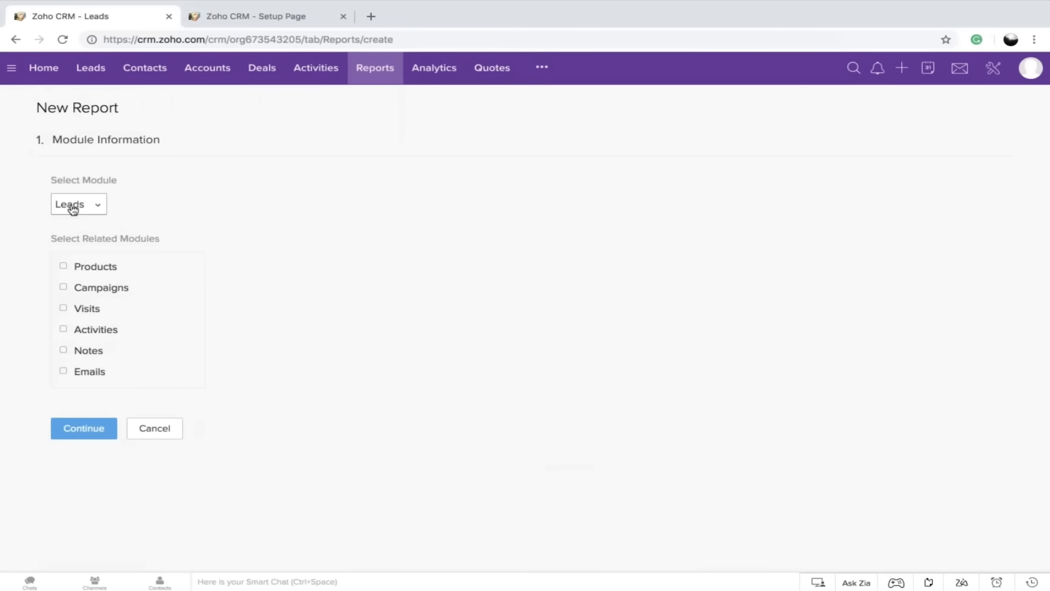
pyautogui.click(66, 205)
pyautogui.scroll(-5, 77, 333)
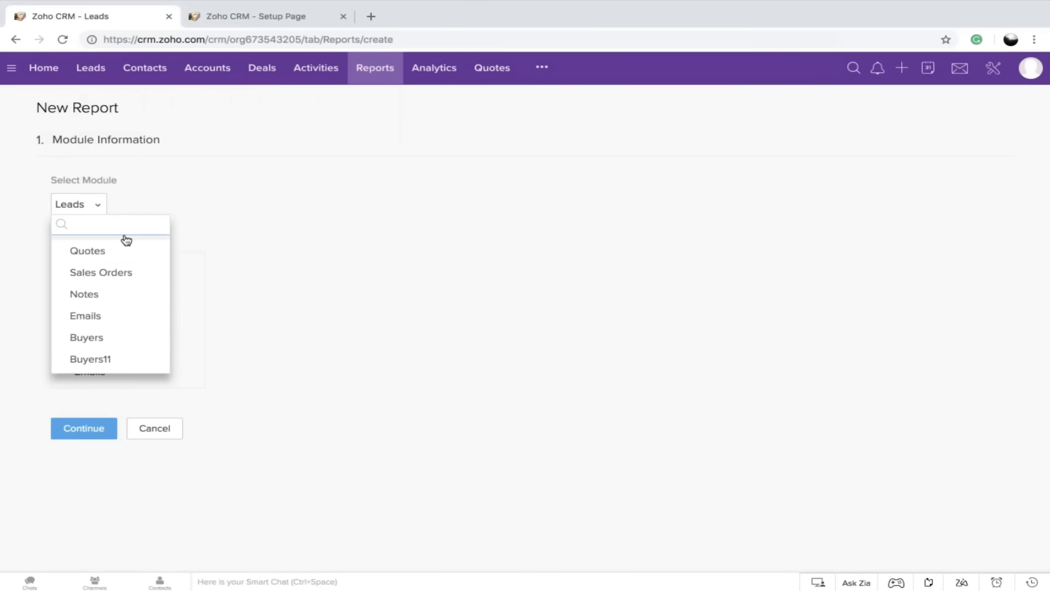
pyautogui.scroll(5, 124, 239)
pyautogui.click(118, 255)
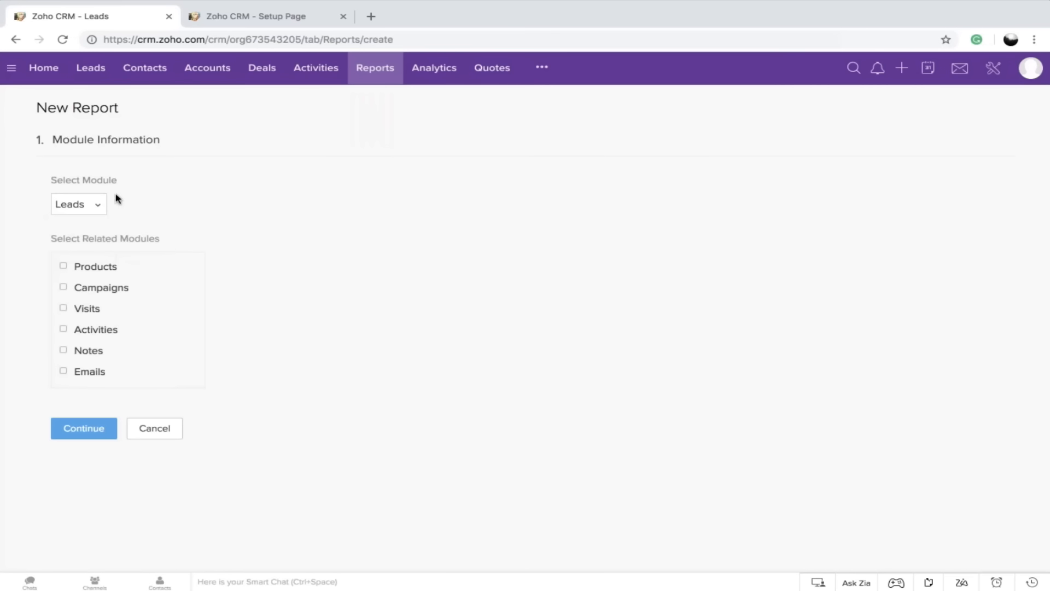
# Include Activities and Emails as related modules of the Leads report and continue to the report type
pyautogui.click(65, 267)
pyautogui.click(64, 330)
pyautogui.click(66, 267)
pyautogui.scroll(-2, 101, 342)
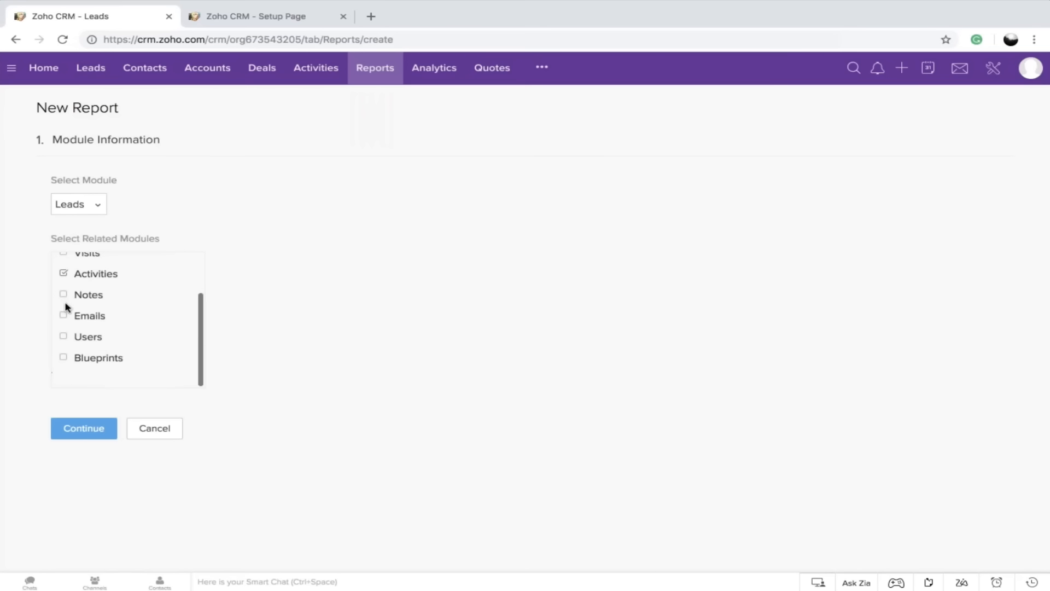
pyautogui.click(65, 318)
pyautogui.click(83, 428)
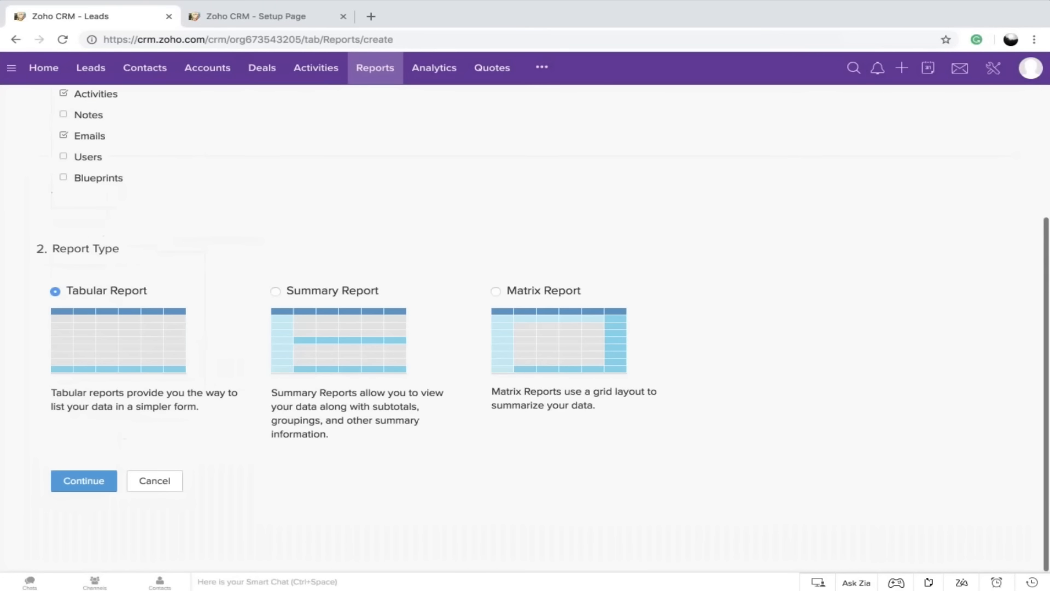
# Make it a Summary Report and open the choices for the first grouping field under Report Representation
pyautogui.click(276, 292)
pyautogui.click(81, 481)
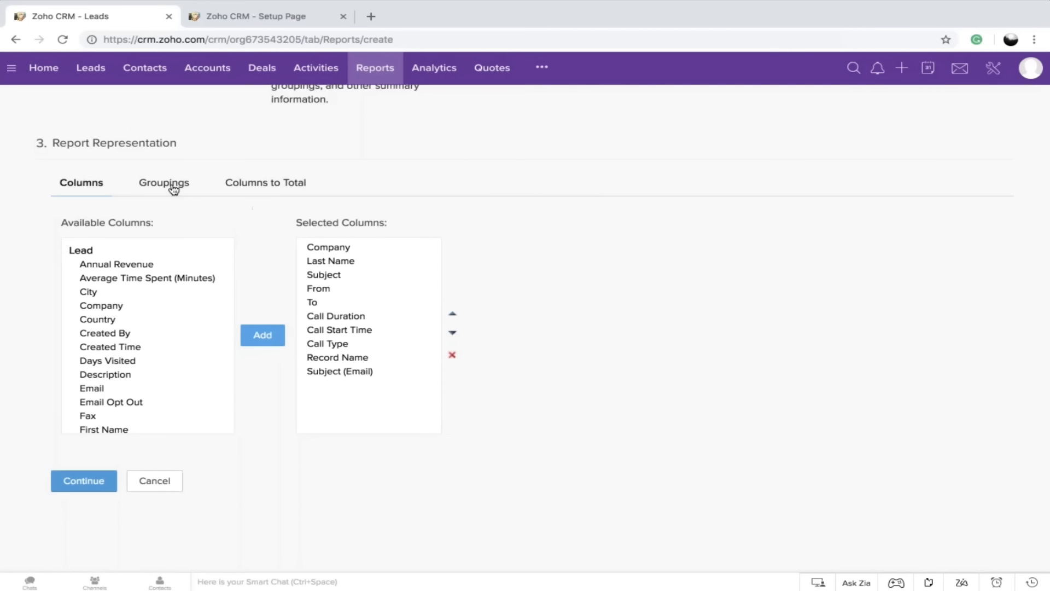
pyautogui.click(163, 182)
pyautogui.click(109, 335)
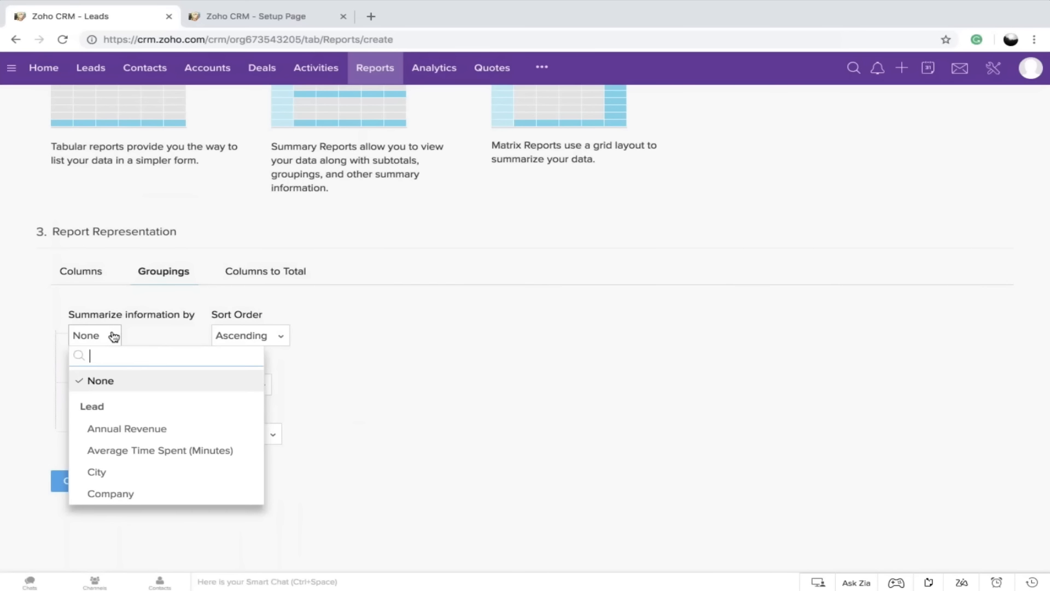
pyautogui.scroll(-3, 138, 435)
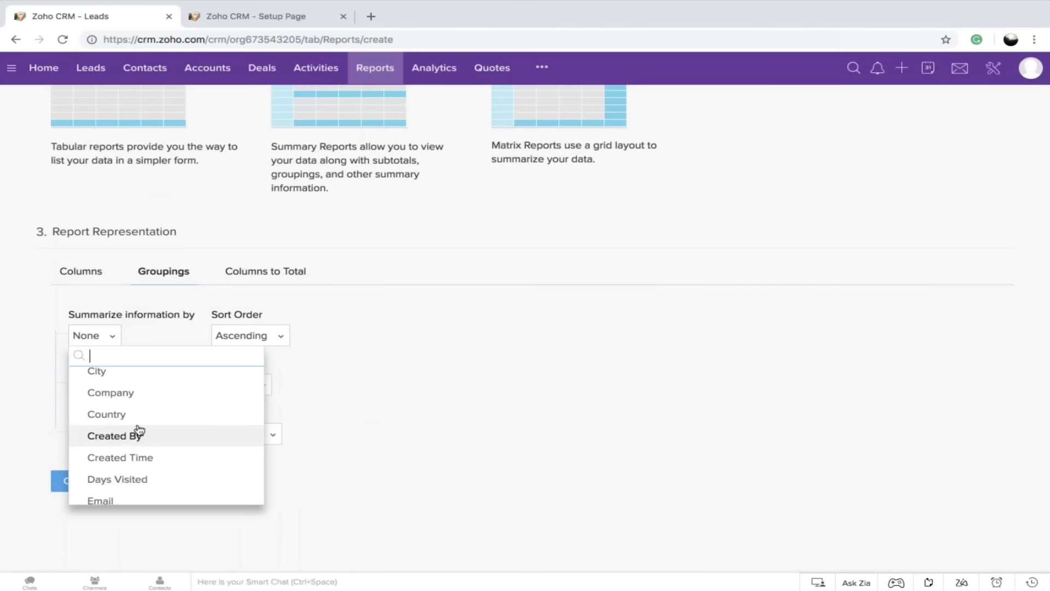
pyautogui.write('nam e')
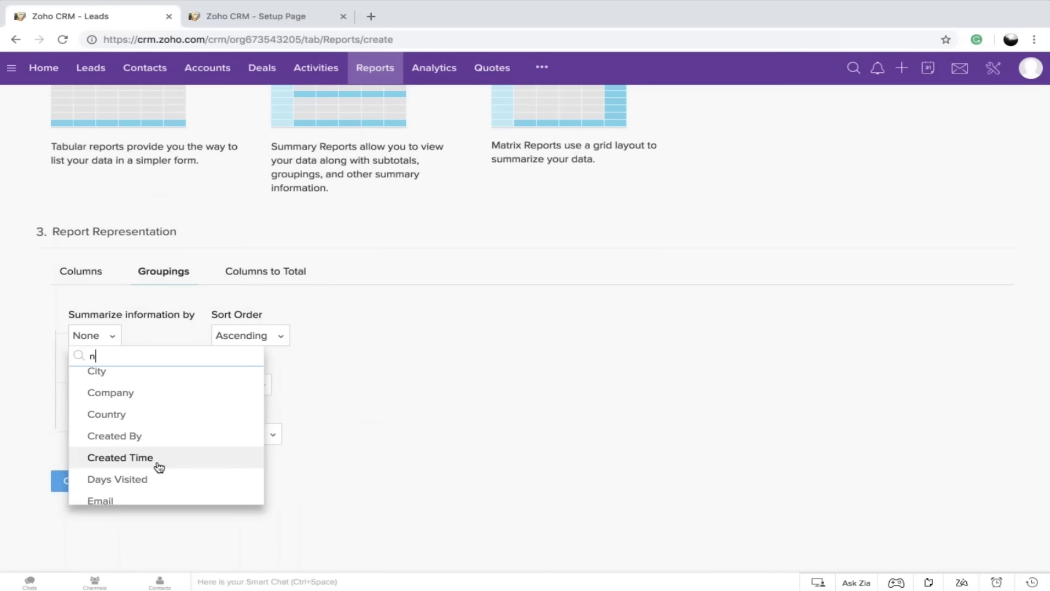
pyautogui.press('BackSpace')
pyautogui.press('BackSpace')
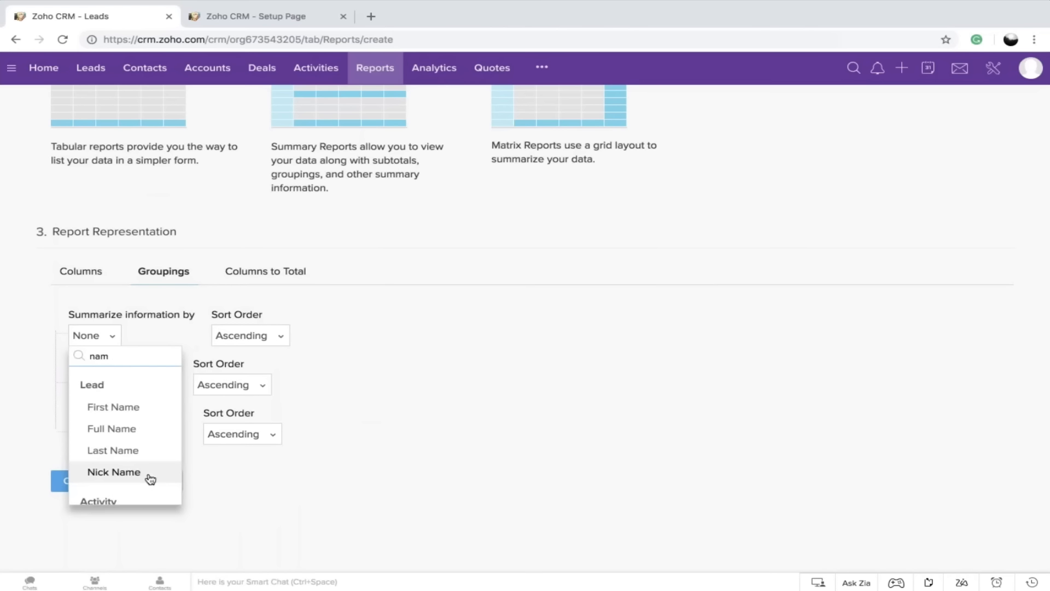
pyautogui.scroll(-2, 142, 459)
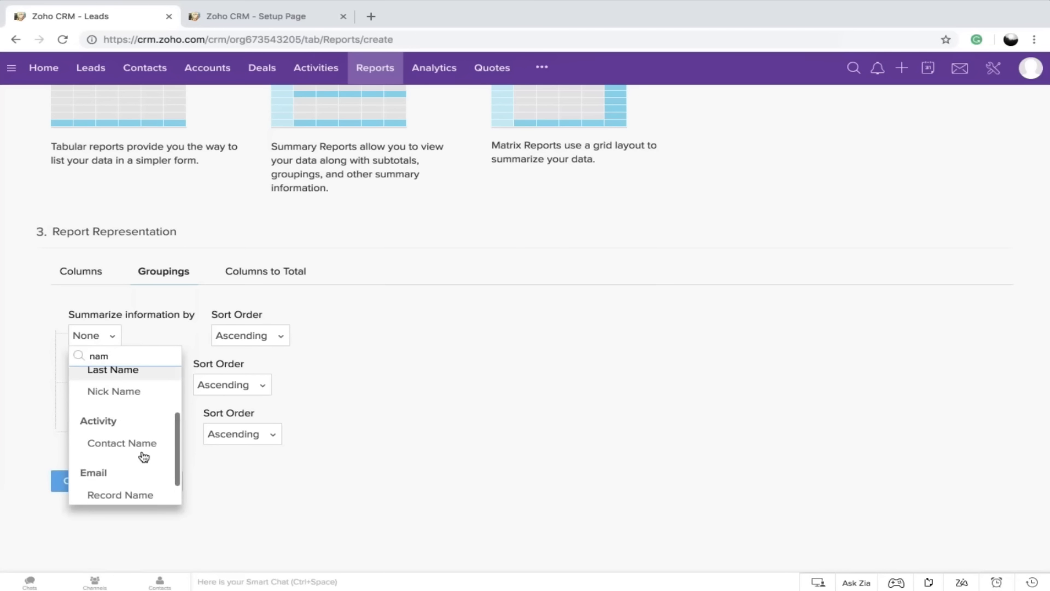
pyautogui.scroll(-2, 134, 476)
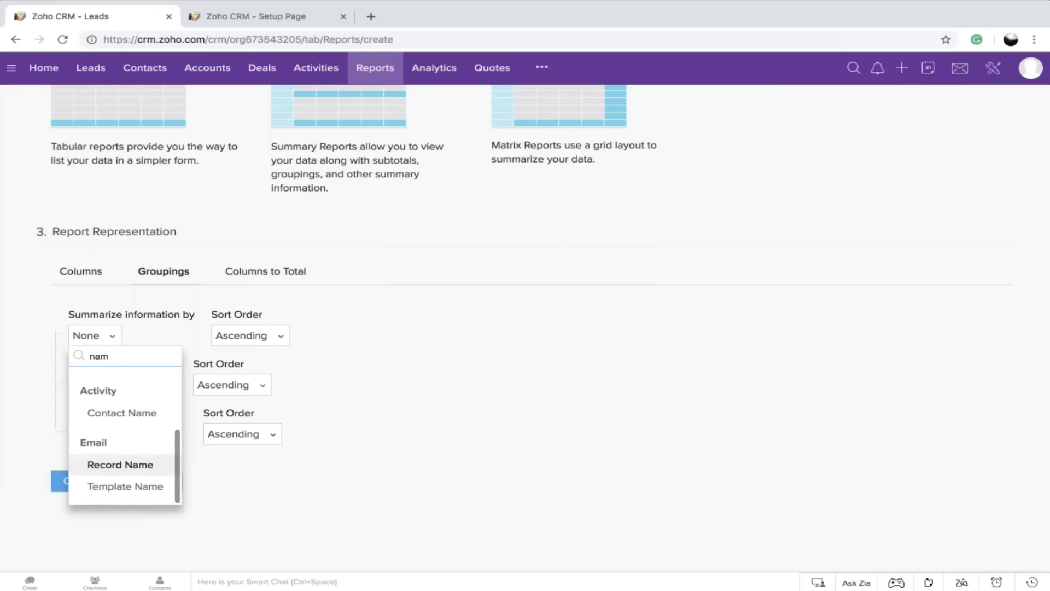
pyautogui.press('BackSpace')
pyautogui.press('BackSpace')
pyautogui.press('BackSpace')
# Search the grouping fields for "owner" and summarize the report by Lead Owner
pyautogui.write('owner')
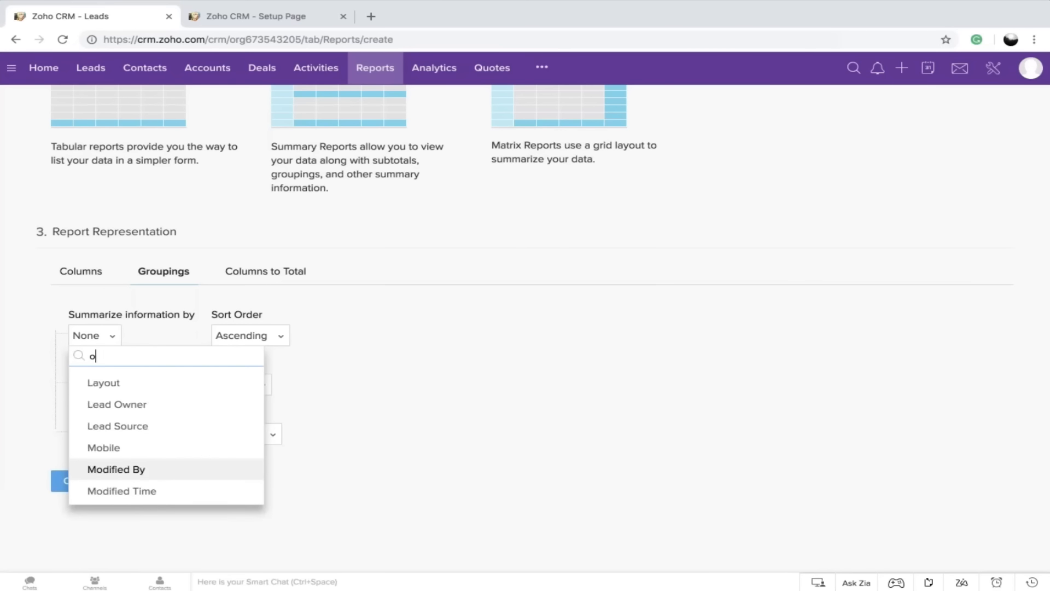
pyautogui.click(138, 408)
# Set the report's second grouping level to Created Time
pyautogui.click(120, 378)
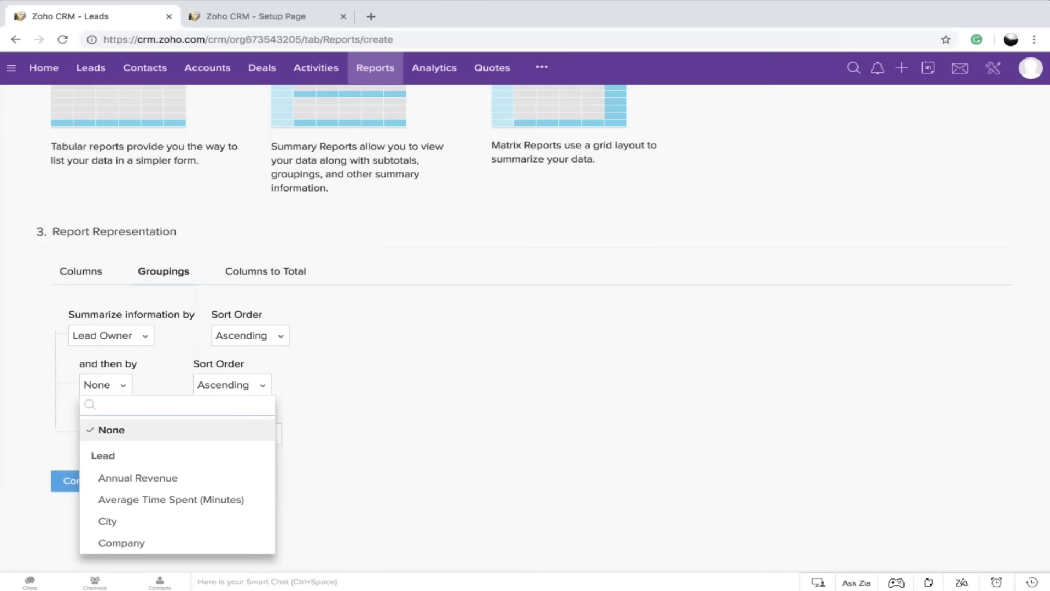
pyautogui.scroll(-5, 146, 471)
pyautogui.write('ac')
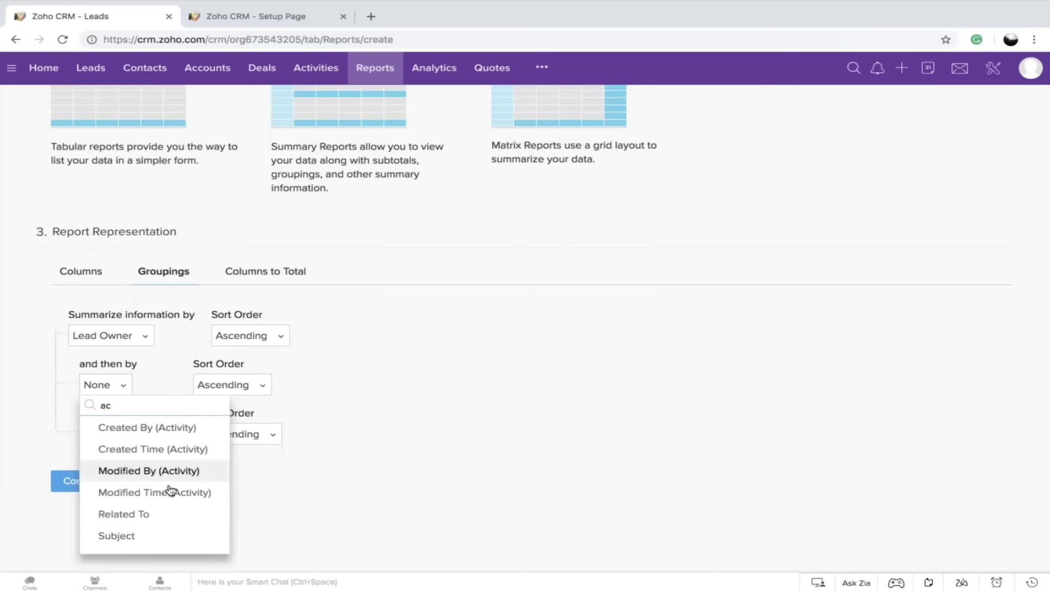
pyautogui.click(190, 428)
pyautogui.click(164, 387)
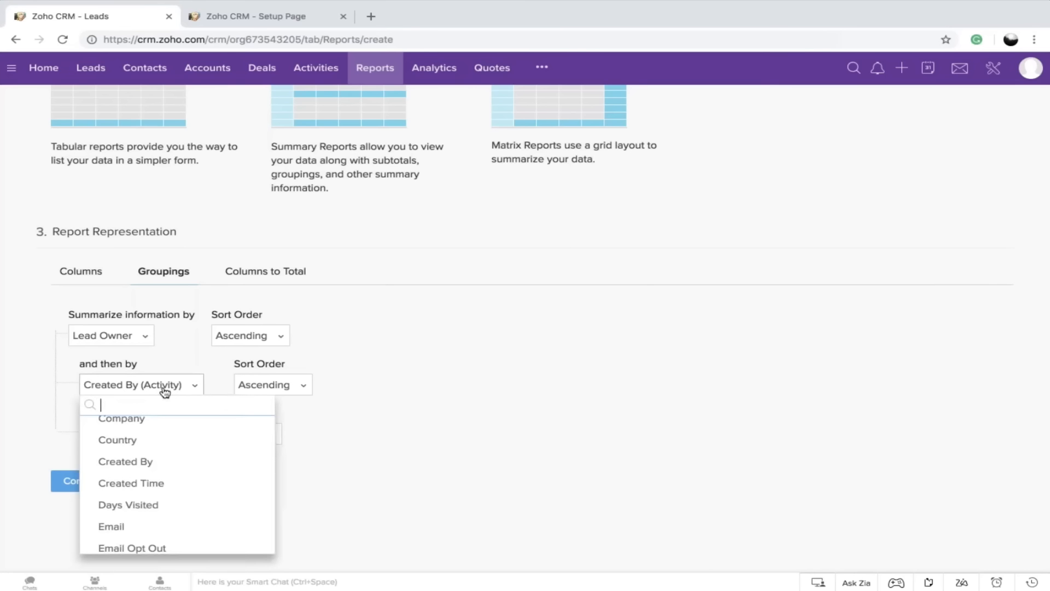
pyautogui.click(152, 483)
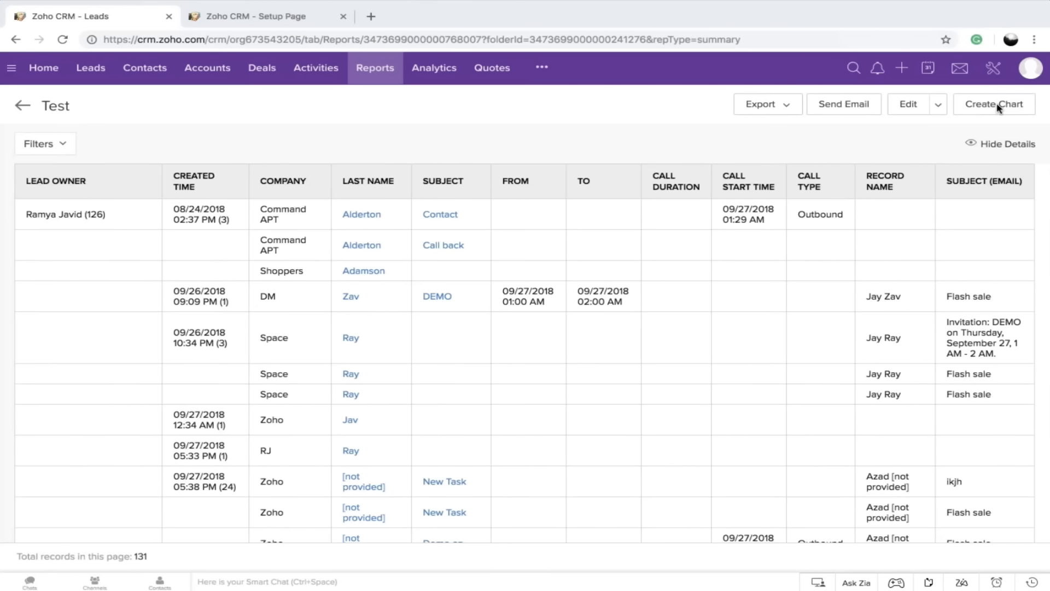
# Review the Test report's export formats and email sending options, and close them without sending anything
pyautogui.click(783, 110)
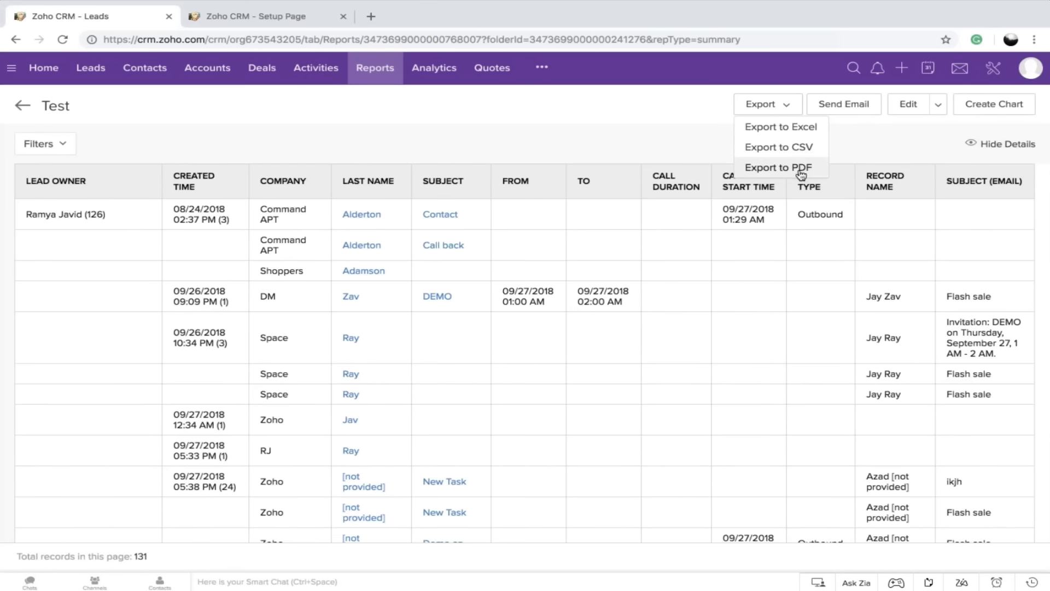
pyautogui.click(850, 110)
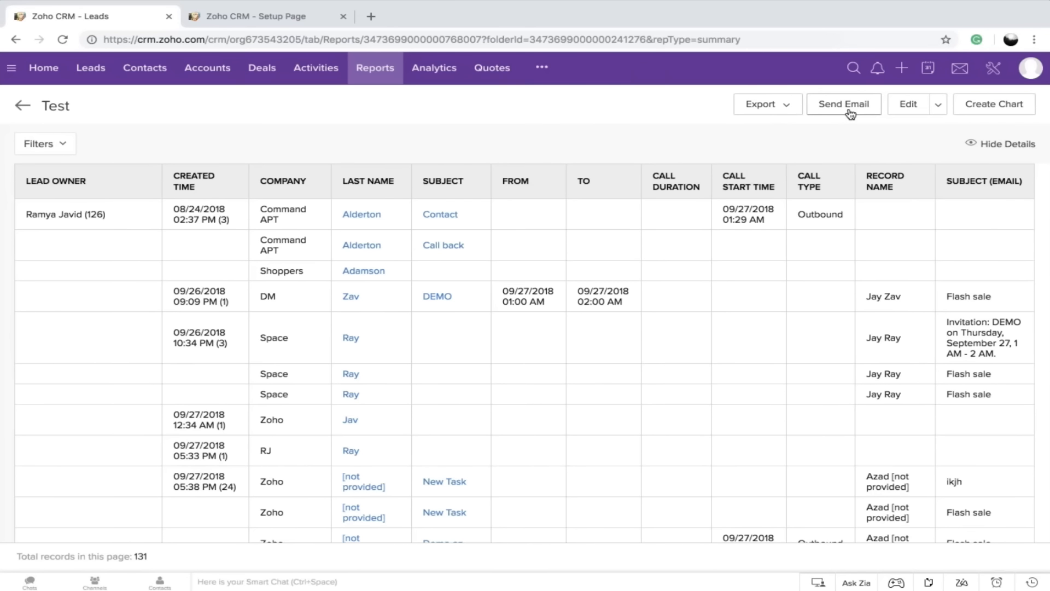
pyautogui.click(597, 187)
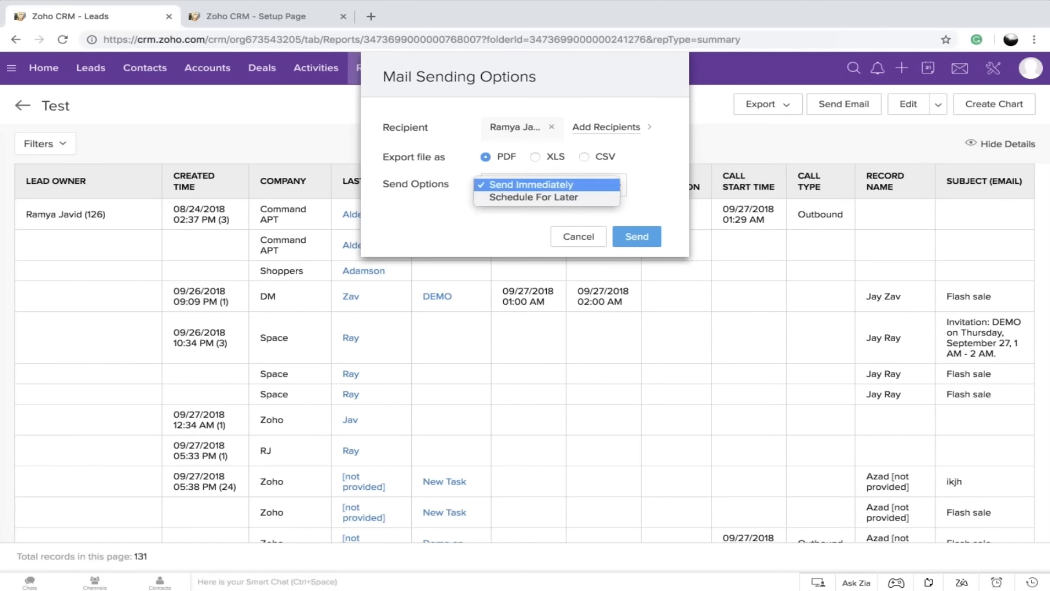
pyautogui.click(720, 146)
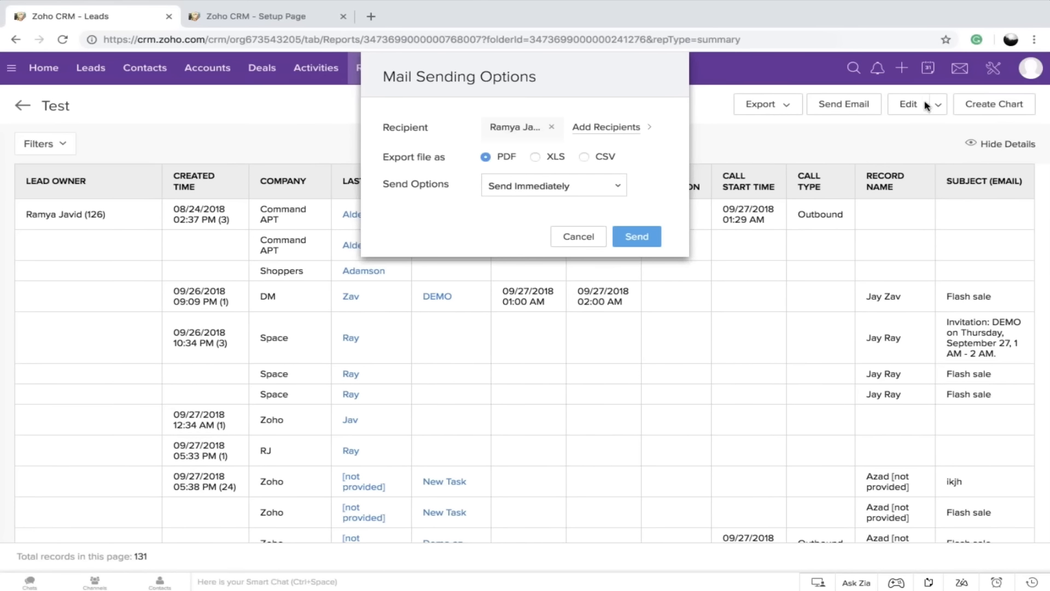
pyautogui.click(580, 238)
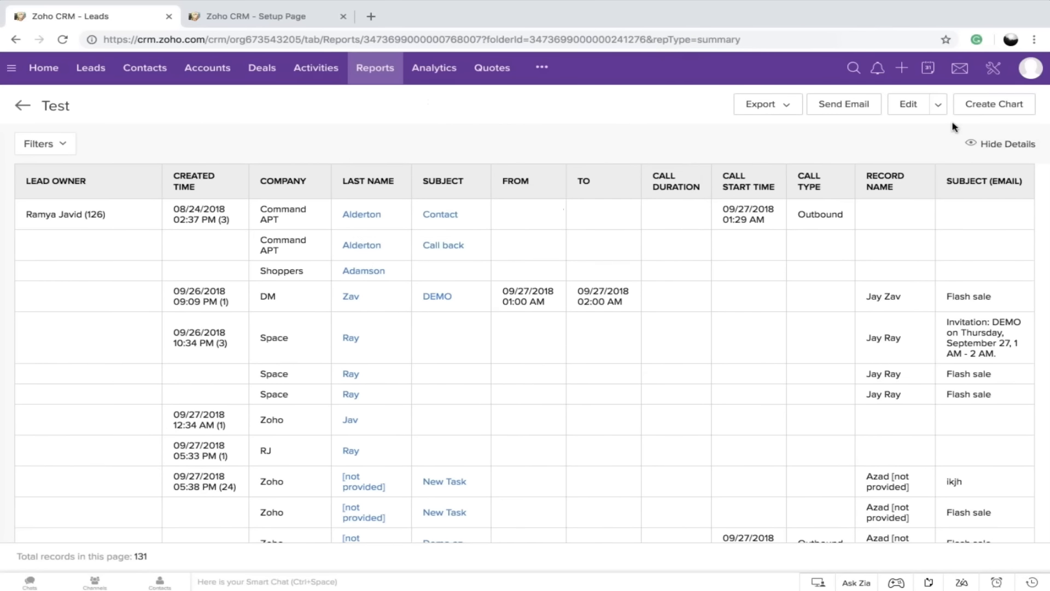
# Create a pie chart for the Test report with Lead Owner on the X-axis and Record Count on the Y-axis
pyautogui.click(989, 112)
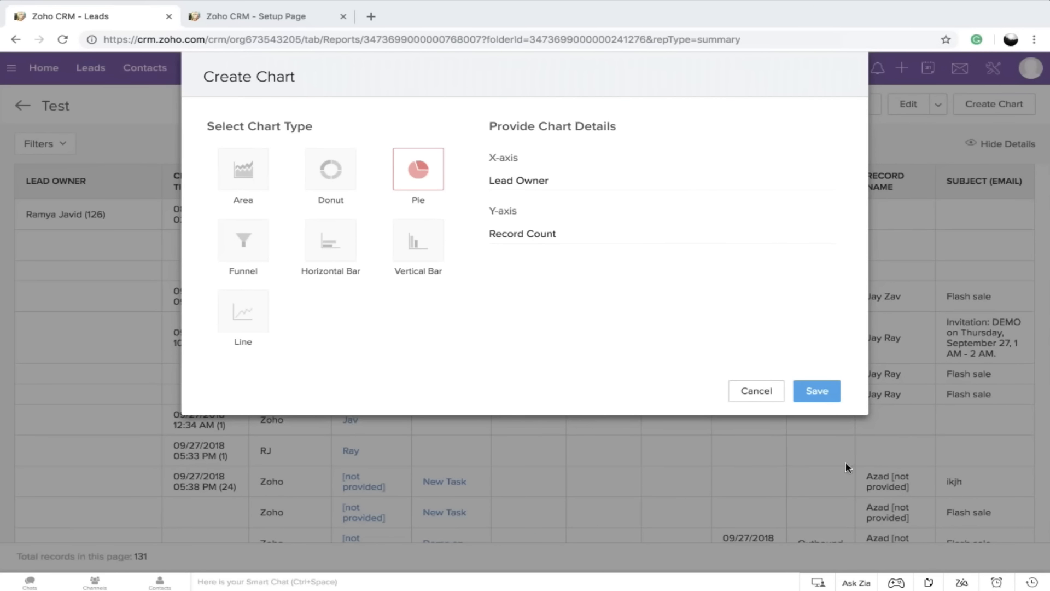
pyautogui.click(816, 391)
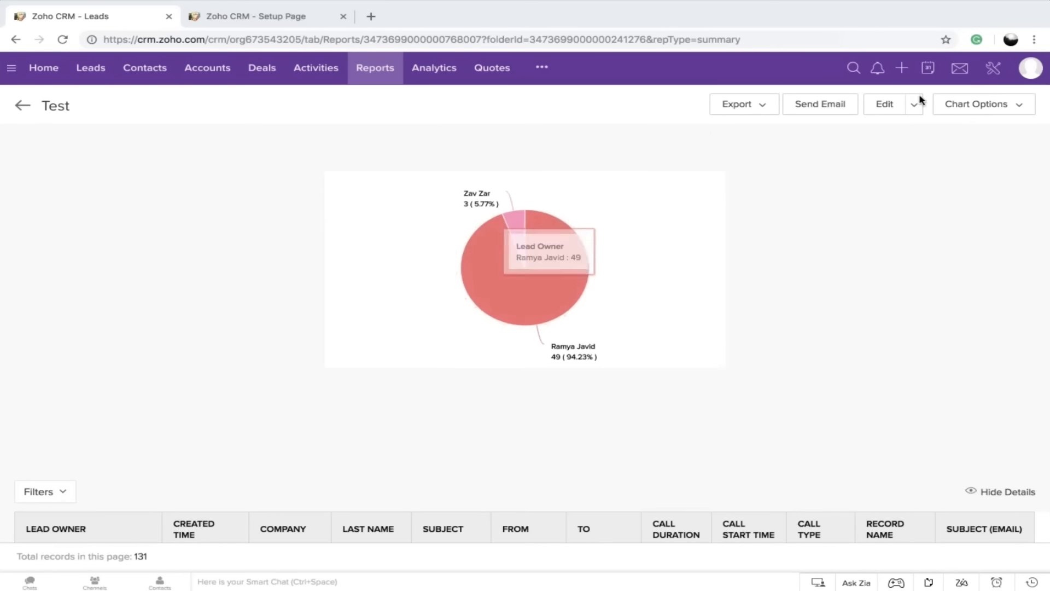
# Change the report's chart to a stacked horizontal bar grouped by Created Time and save it
pyautogui.click(981, 107)
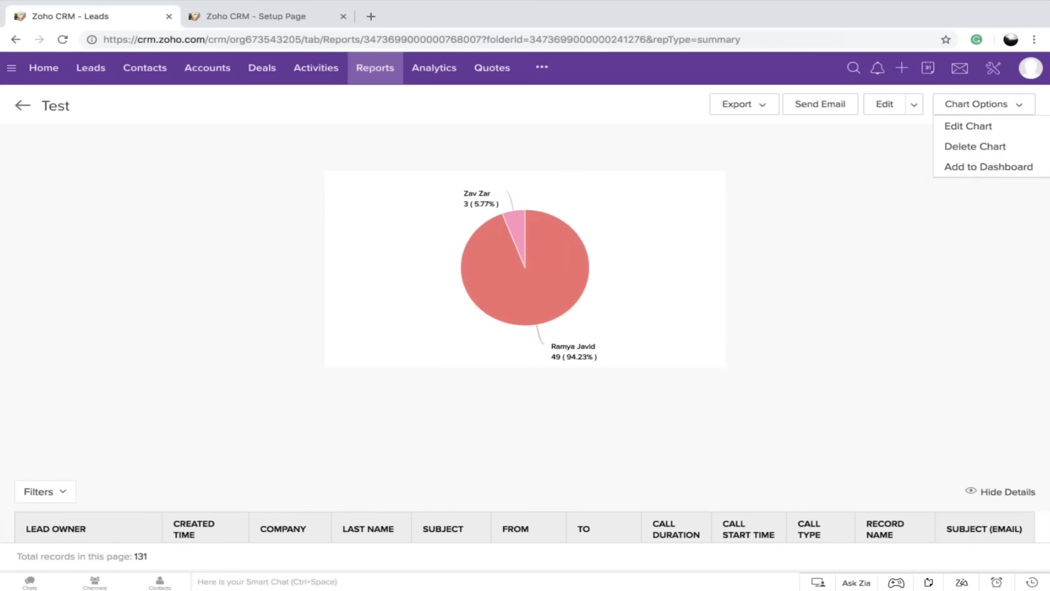
pyautogui.click(969, 128)
pyautogui.click(333, 244)
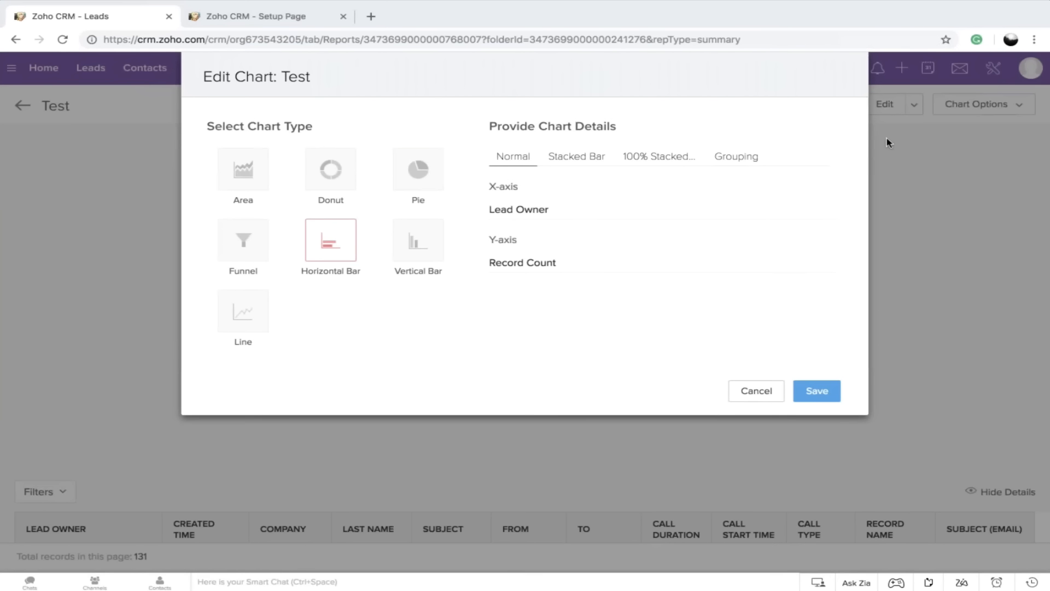
pyautogui.click(577, 158)
pyautogui.click(515, 325)
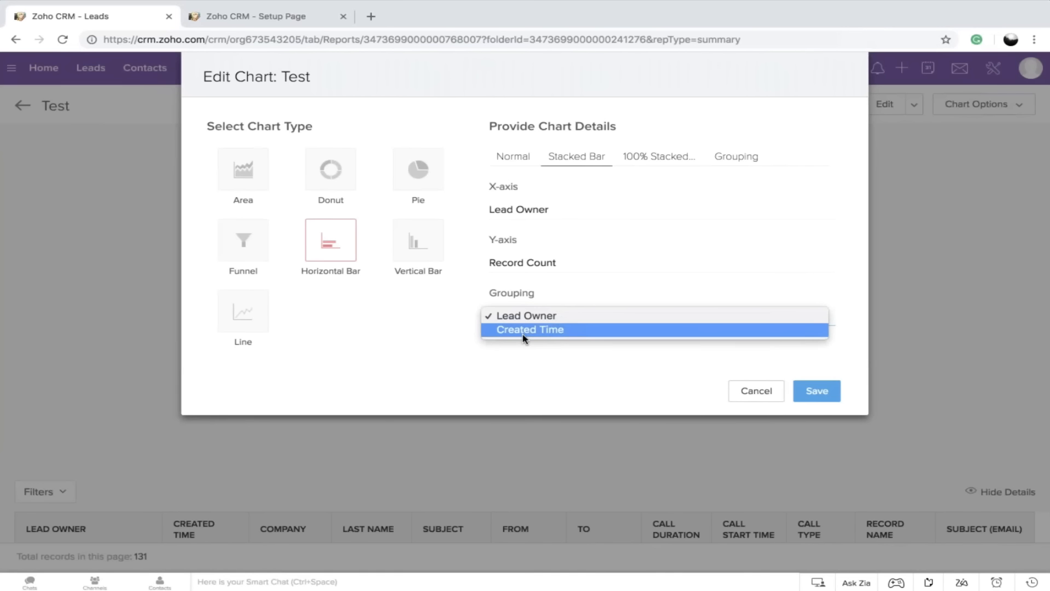
pyautogui.click(524, 331)
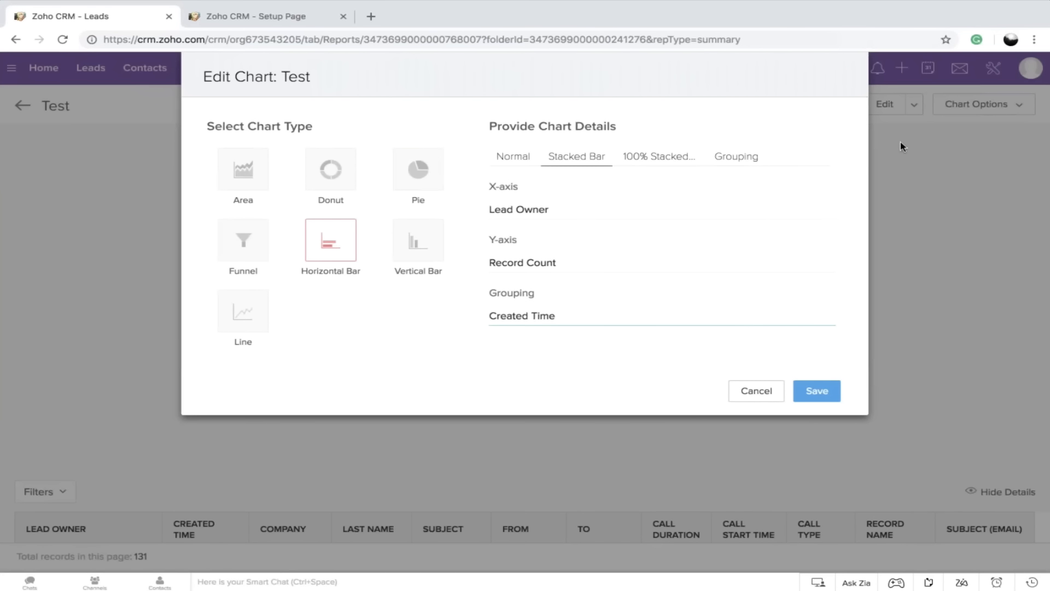
pyautogui.click(815, 390)
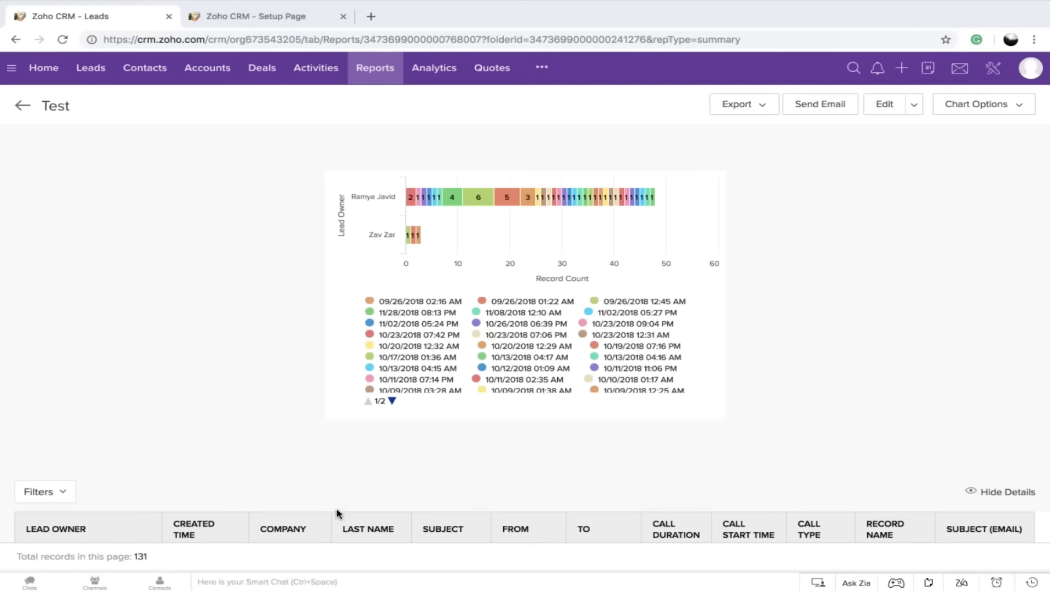
# Try to add the stacked bar chart to the RayJay dashboard as a component named Test
pyautogui.scroll(-1, 351, 506)
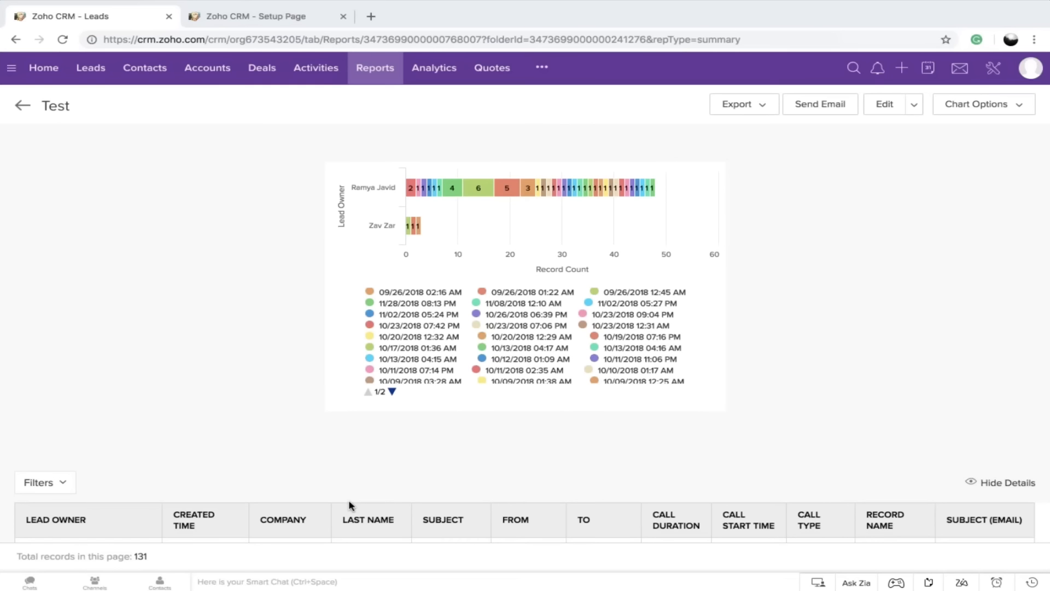
pyautogui.scroll(1, 351, 506)
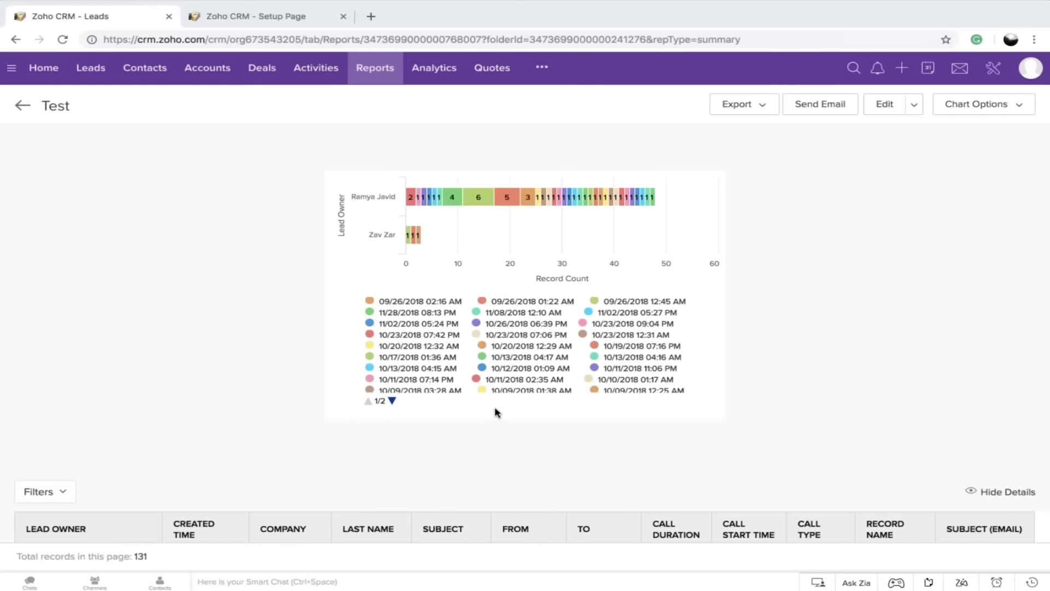
pyautogui.scroll(-3, 497, 412)
pyautogui.scroll(3, 496, 412)
pyautogui.click(999, 105)
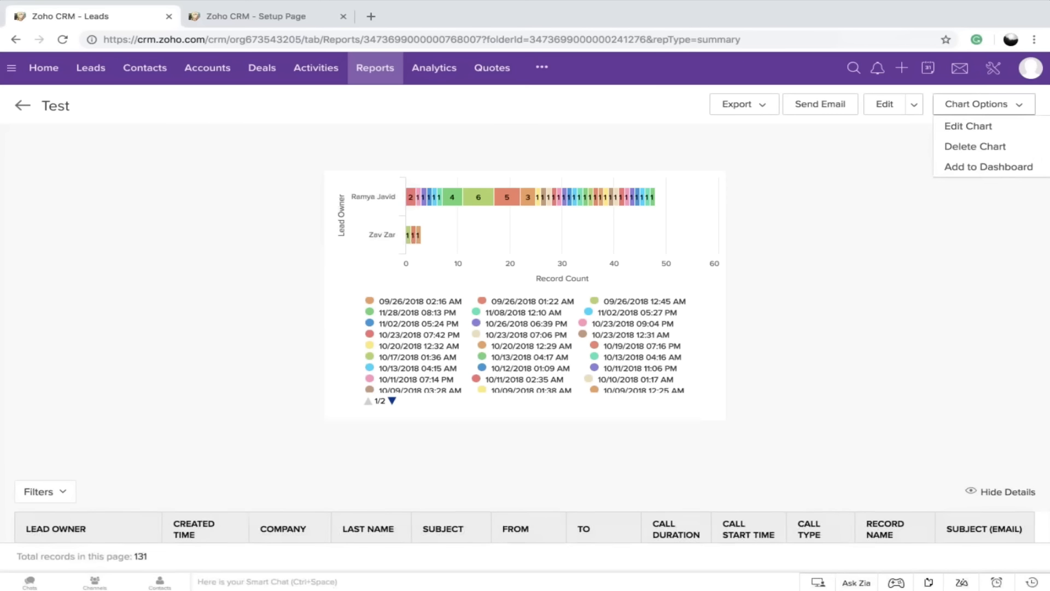
pyautogui.click(1031, 166)
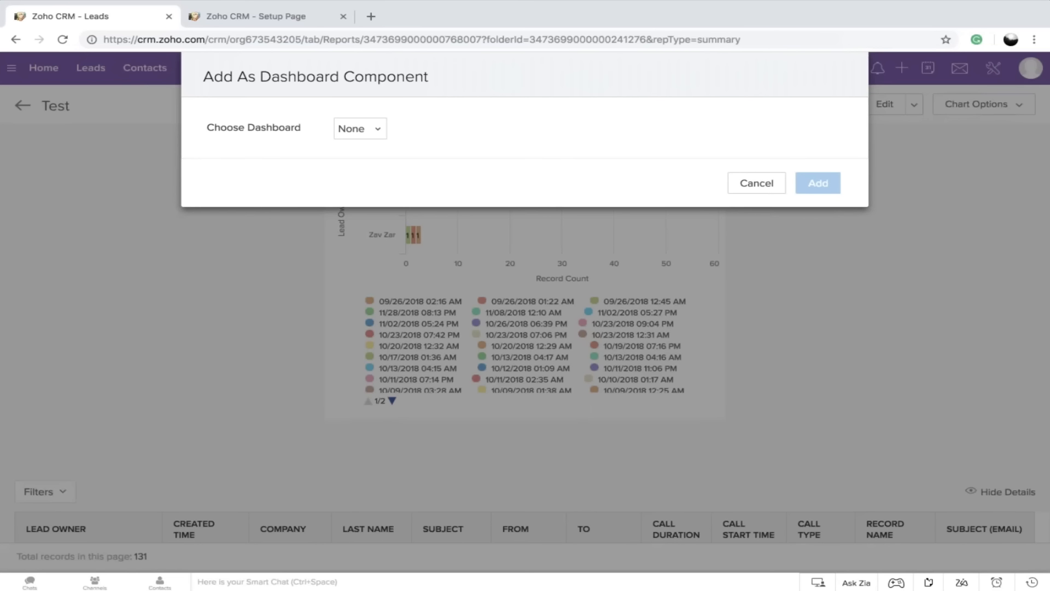
pyautogui.click(365, 135)
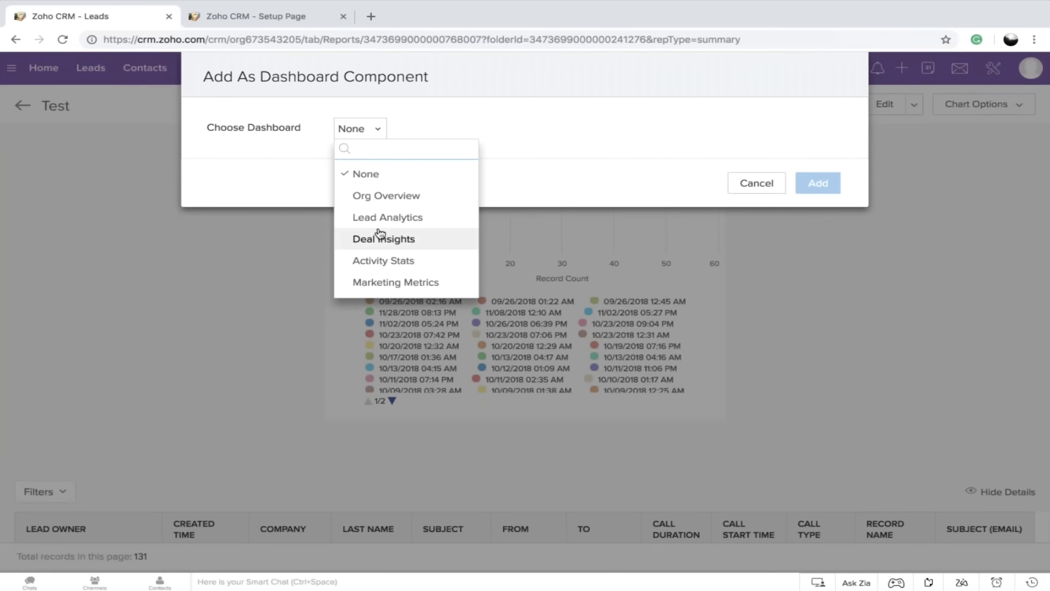
pyautogui.scroll(-3, 380, 232)
pyautogui.click(375, 261)
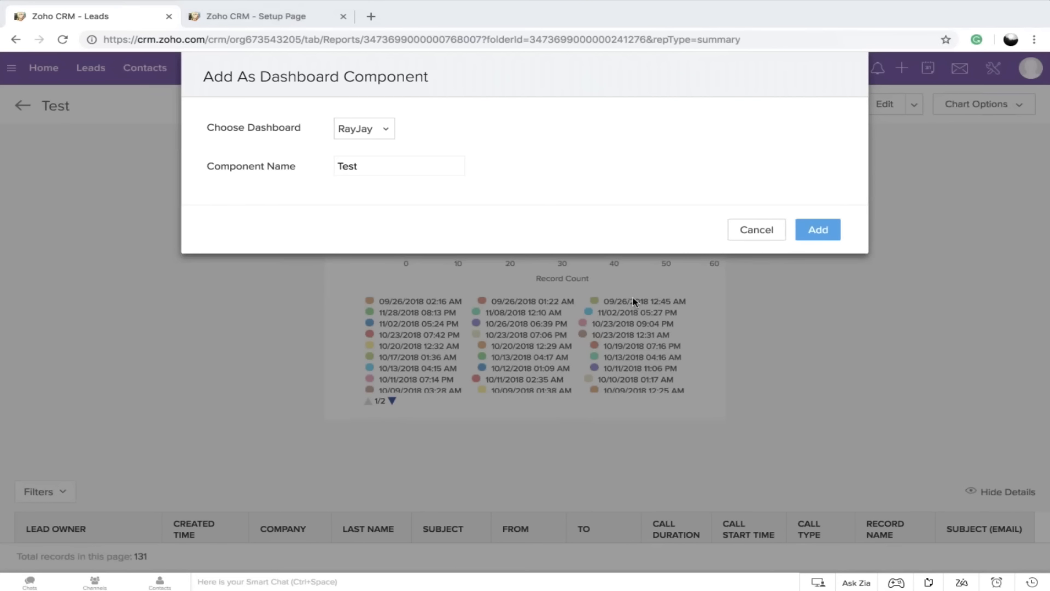
pyautogui.click(819, 232)
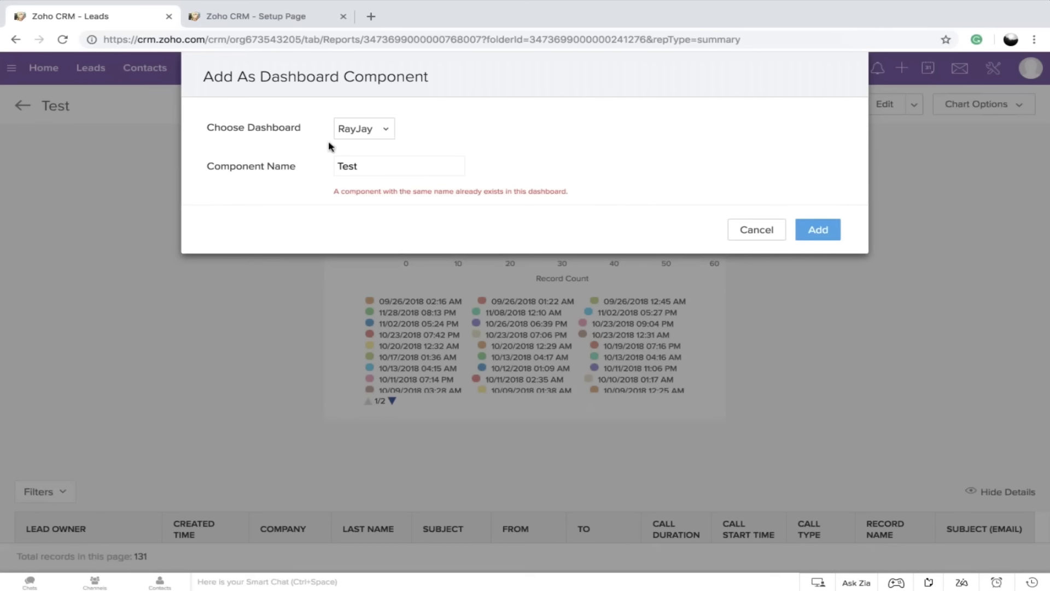
# Change the component name to Test1 and add the chart to the RayJay dashboard
pyautogui.click(386, 165)
pyautogui.write('1')
pyautogui.click(817, 229)
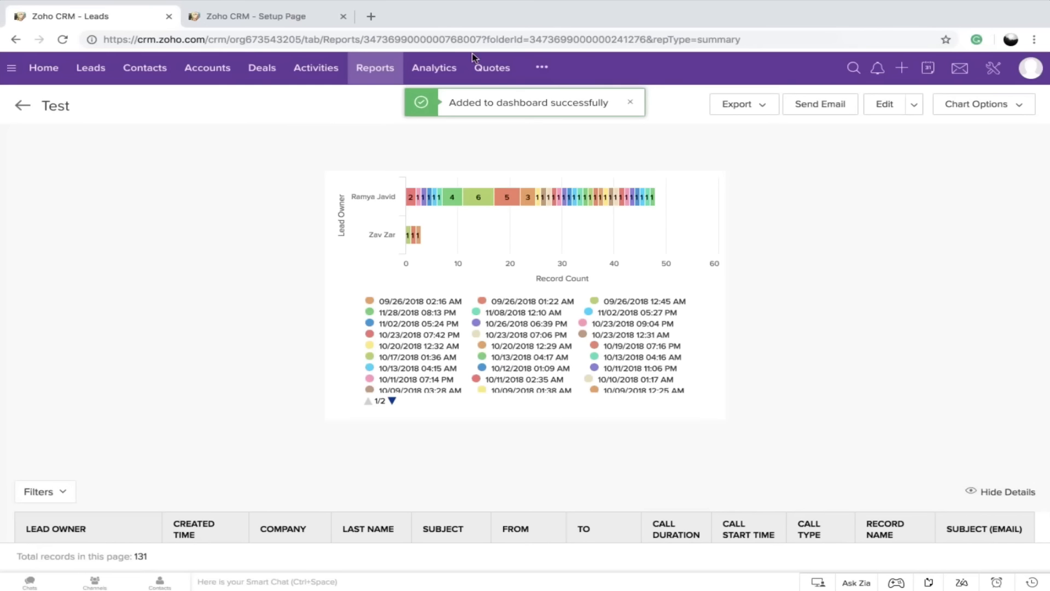
# Open the RayJay dashboard under Analytics and examine its components, including the new Test1 chart
pyautogui.click(444, 70)
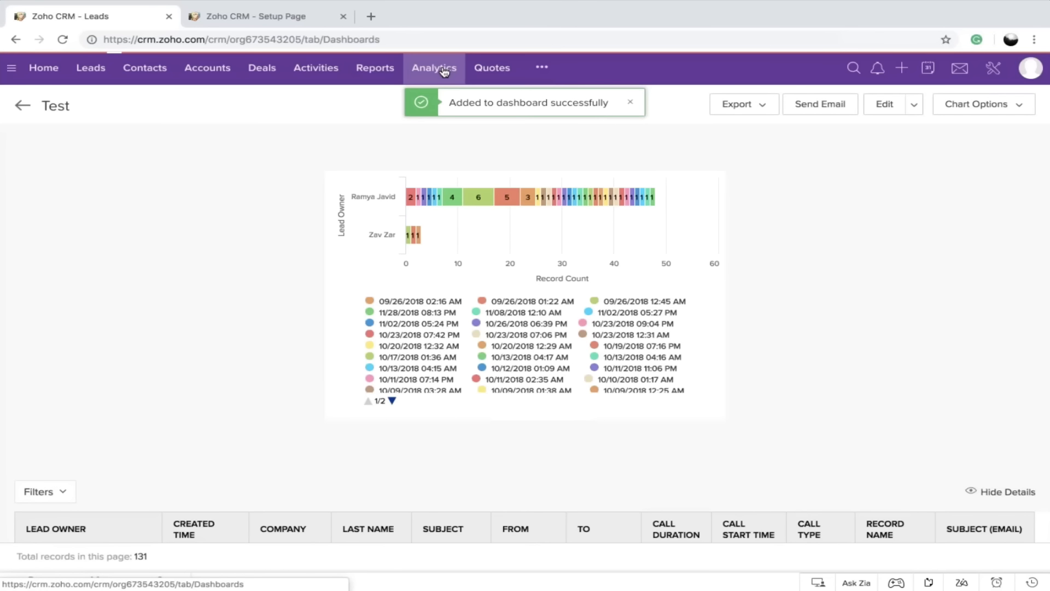
pyautogui.click(39, 375)
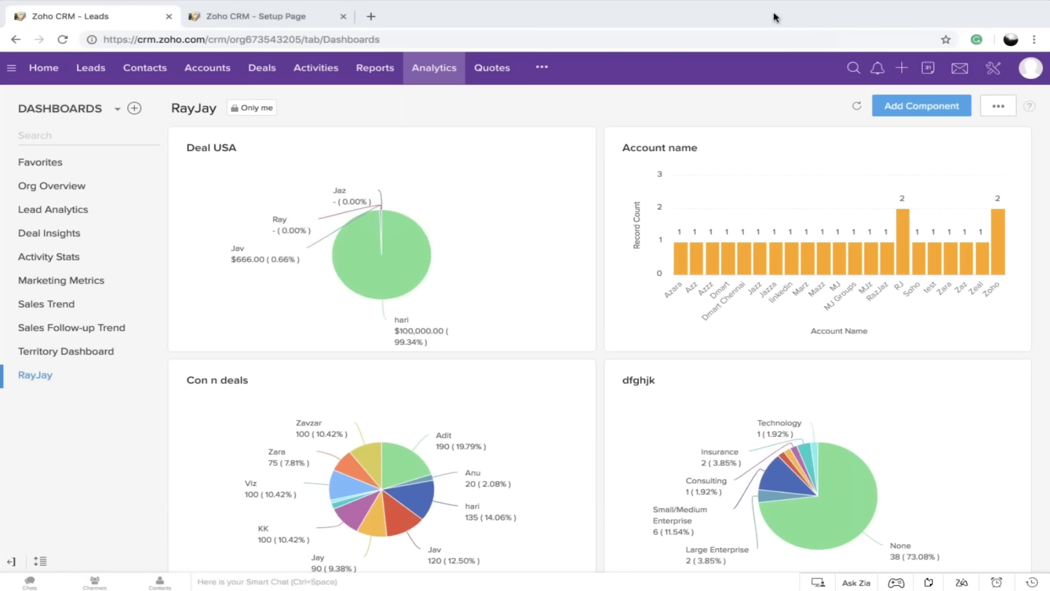
pyautogui.scroll(-9, 587, 417)
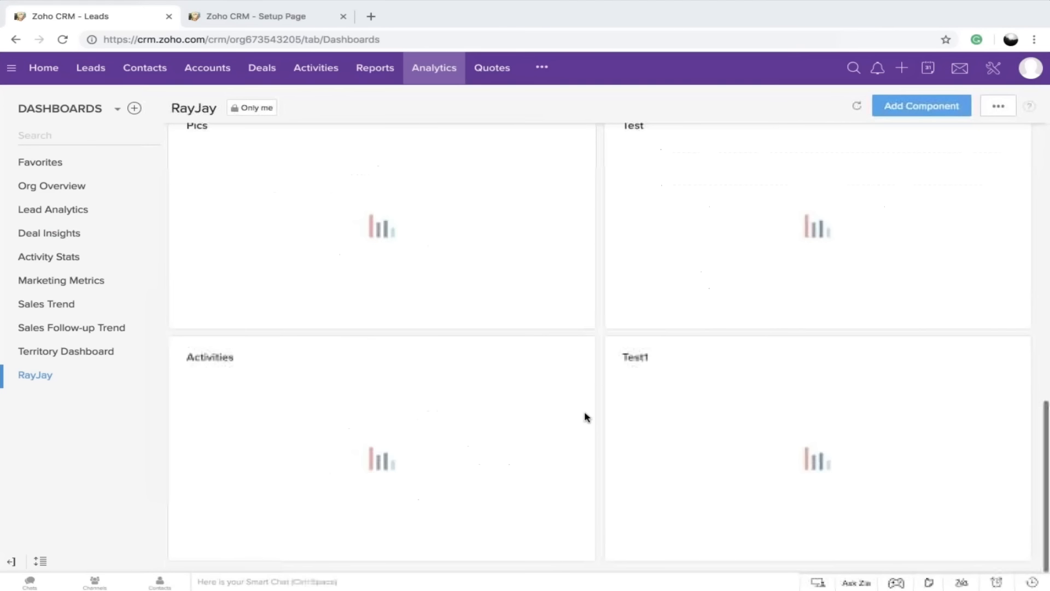
pyautogui.scroll(3, 821, 478)
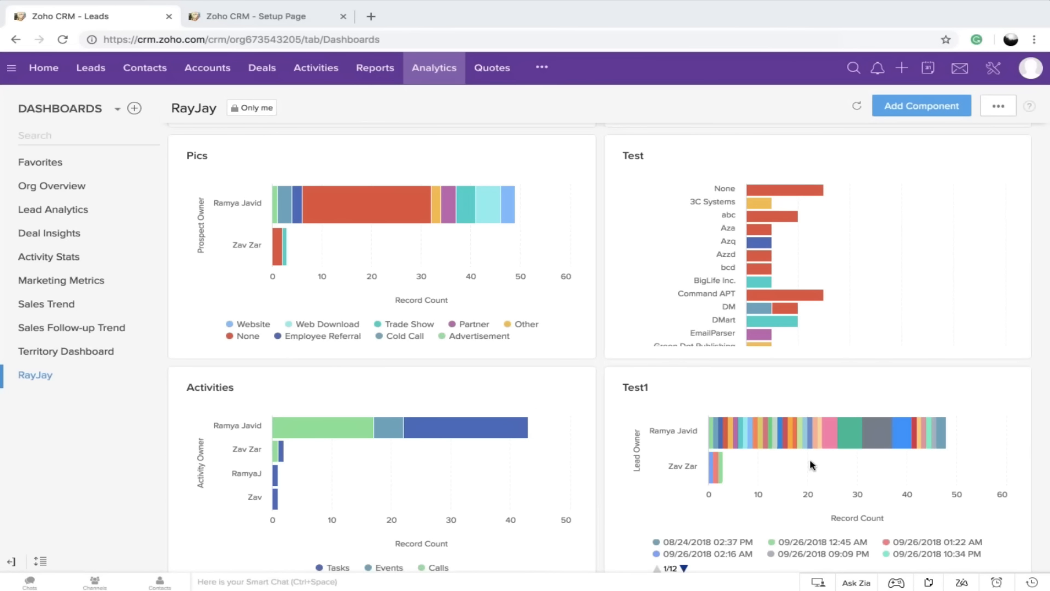
pyautogui.scroll(-1, 812, 464)
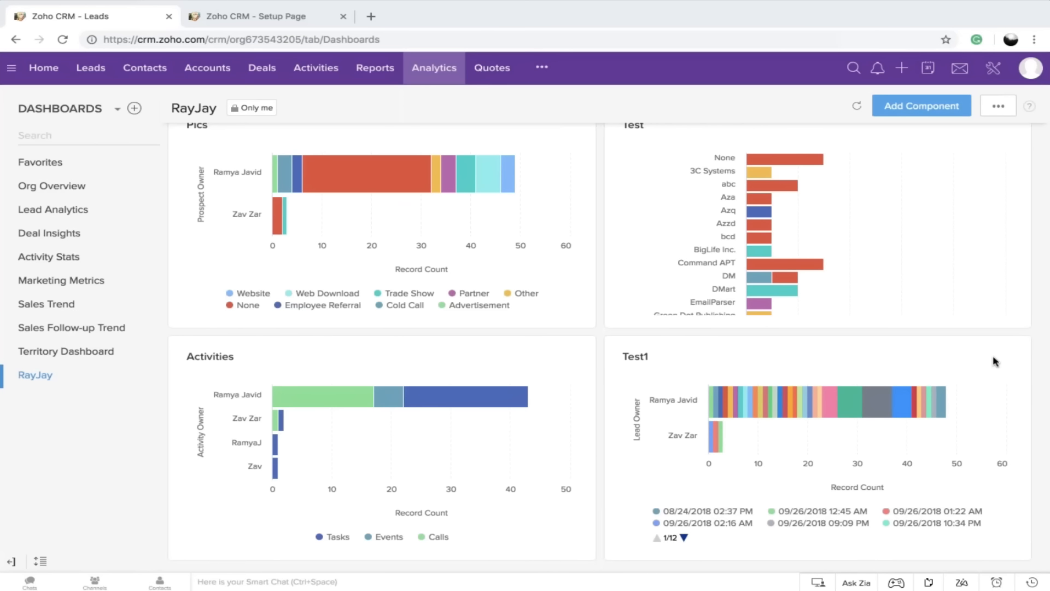
pyautogui.scroll(1, 995, 361)
pyautogui.scroll(8, 995, 361)
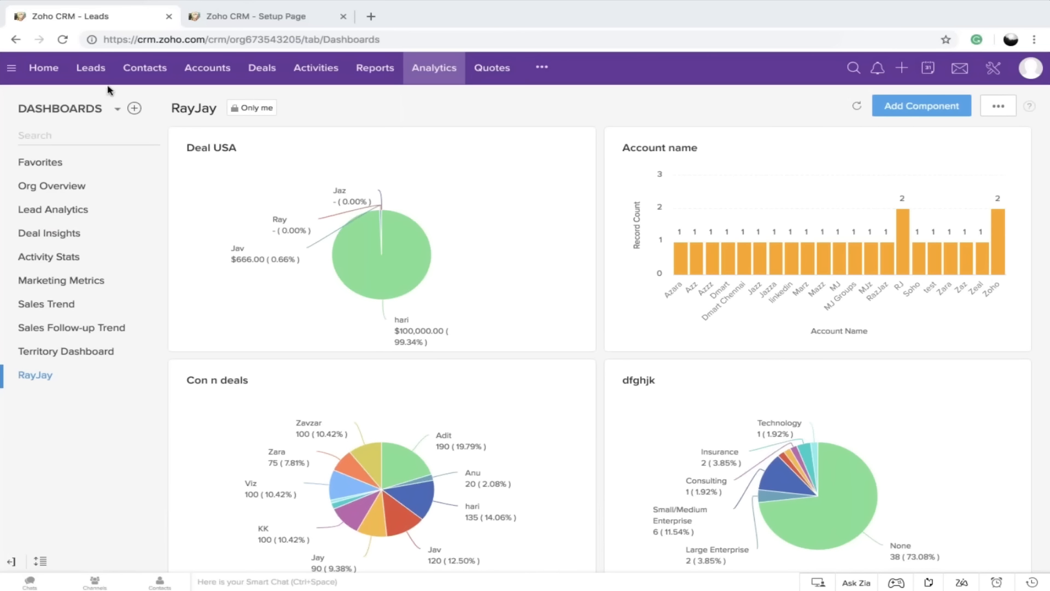
# Switch the home page to the Classic View and look through its open tasks, events and stage chart
pyautogui.click(47, 71)
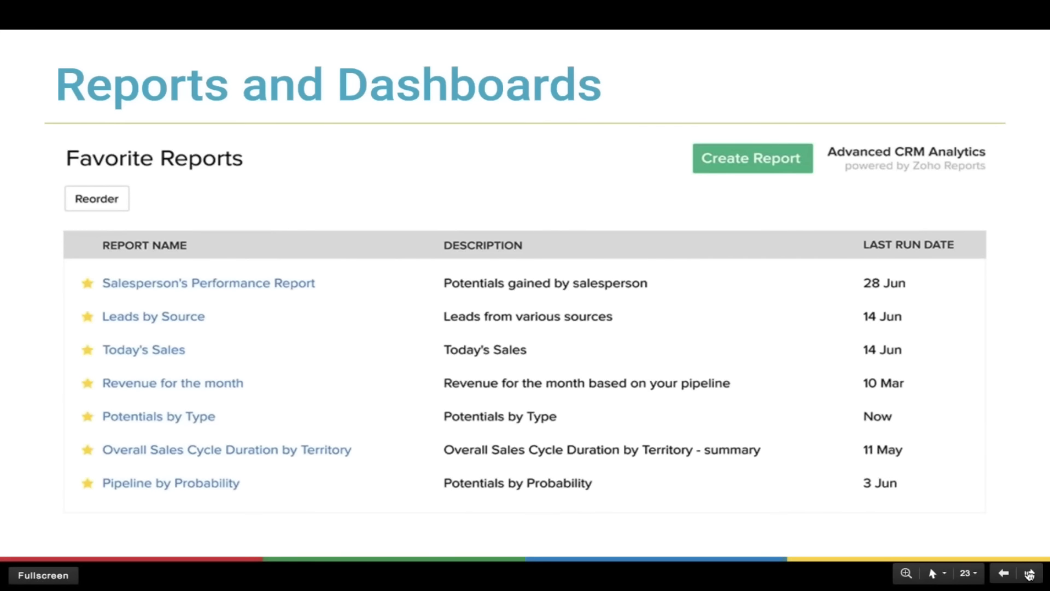
pyautogui.click(1029, 574)
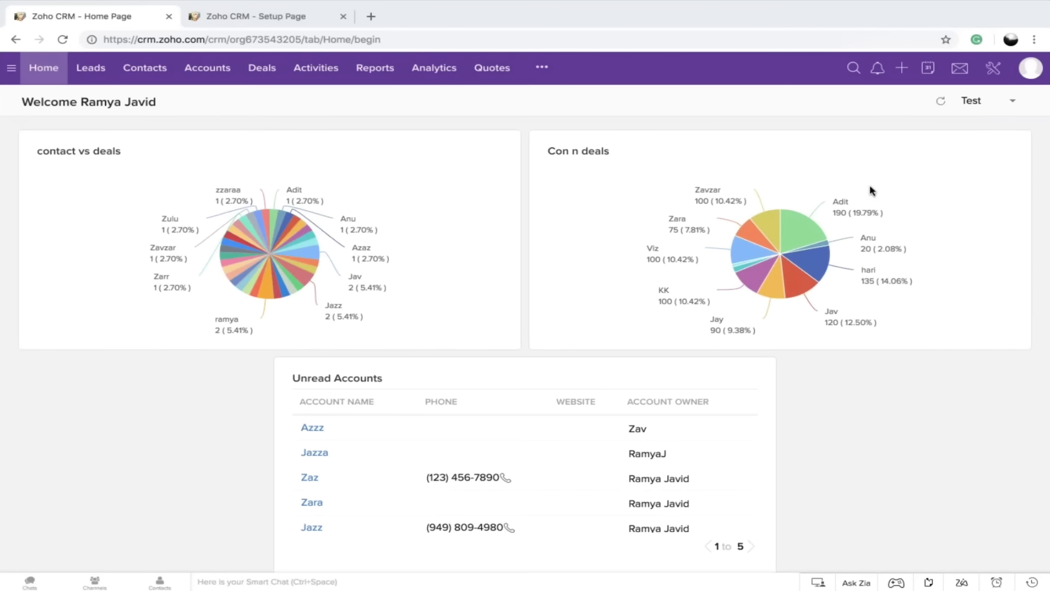
pyautogui.click(983, 102)
pyautogui.click(919, 122)
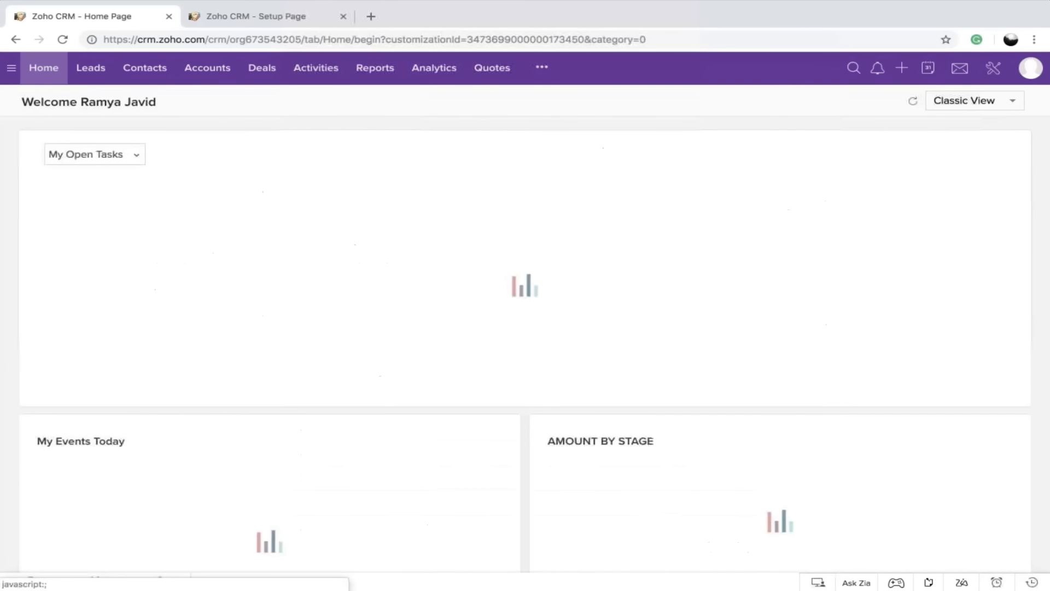
pyautogui.scroll(-2, 433, 434)
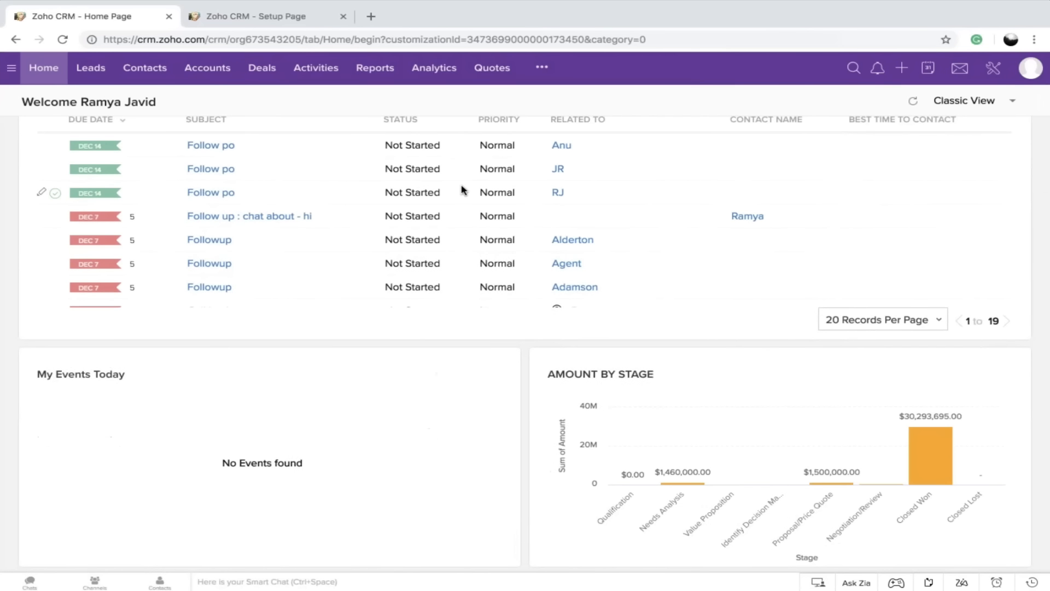
pyautogui.scroll(2, 461, 190)
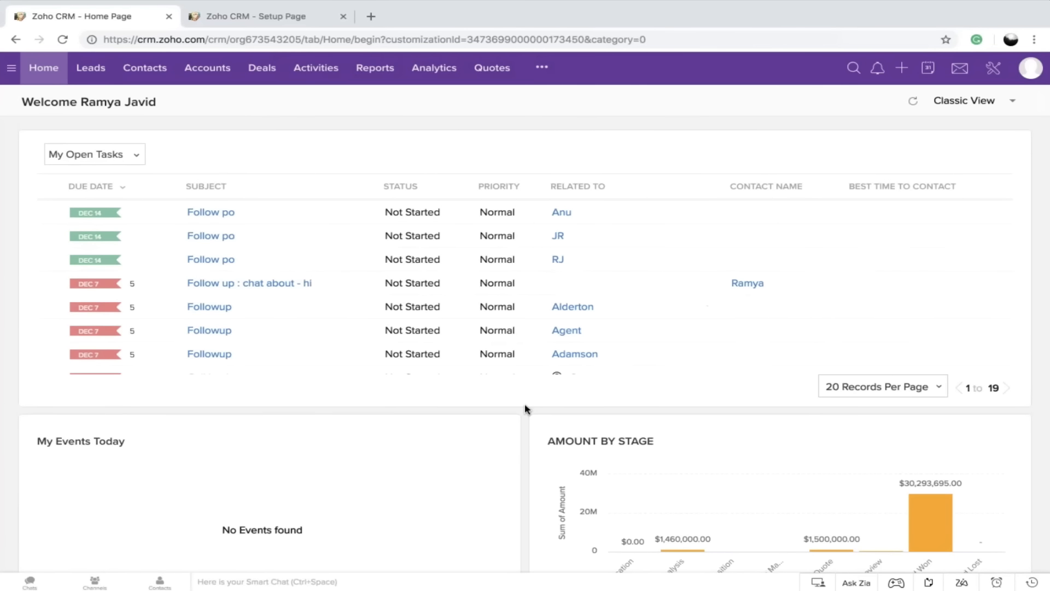
# Look through the remaining open tasks, switch the home page to the signed-in user's personal view, and examine its components
pyautogui.scroll(-5, 524, 356)
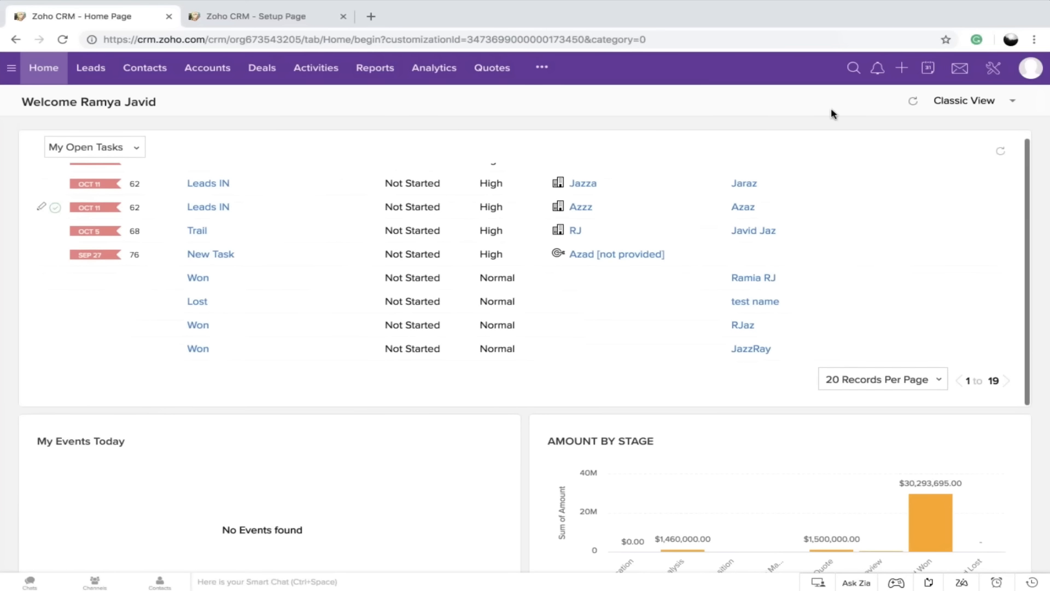
pyautogui.click(971, 105)
pyautogui.click(929, 141)
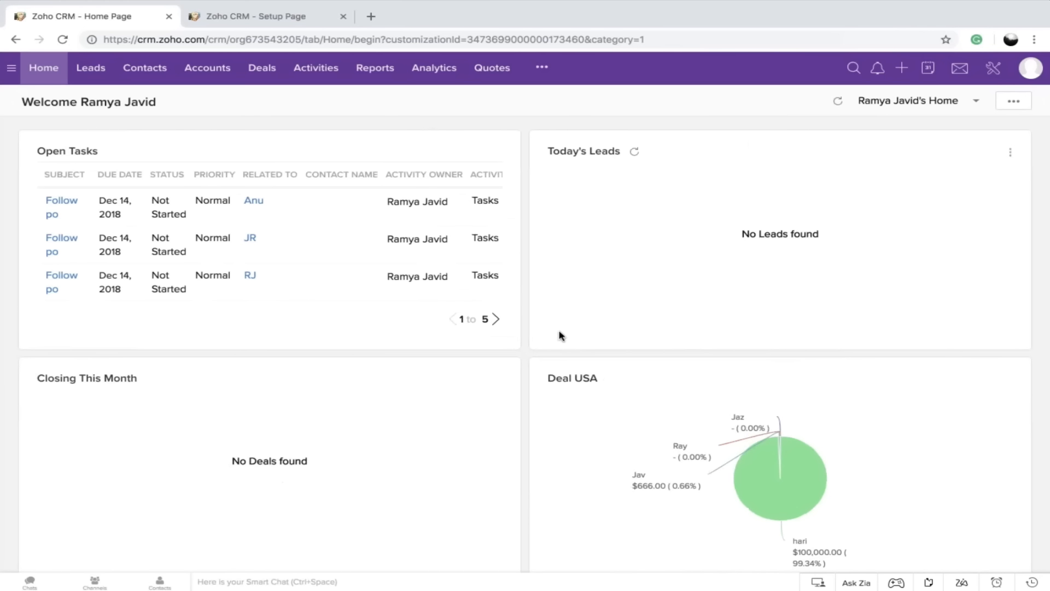
pyautogui.scroll(-6, 559, 335)
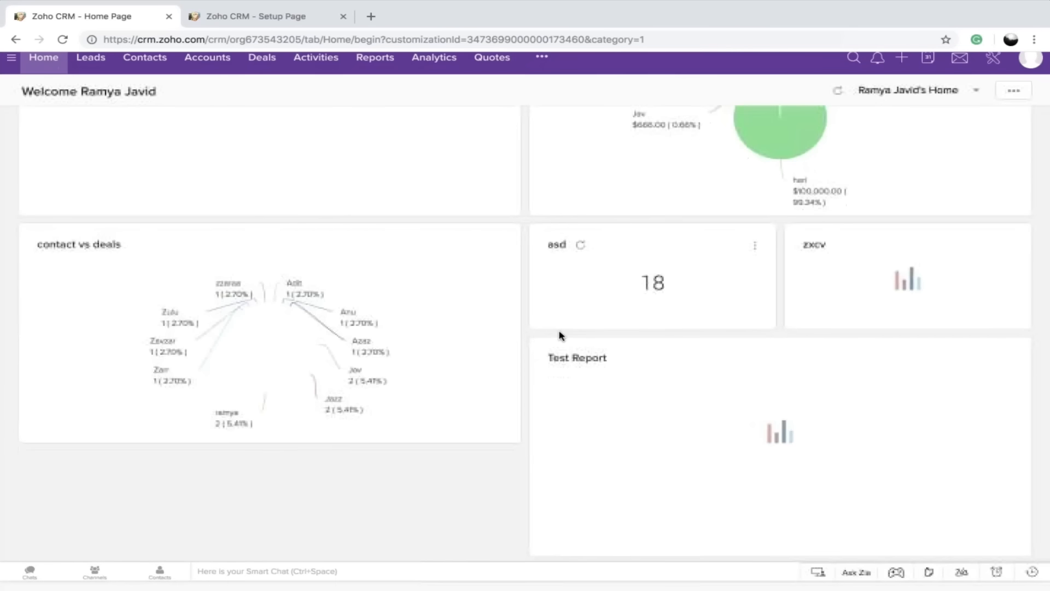
pyautogui.scroll(6, 559, 334)
# Add the Test1 chart from the RayJay dashboard to the personal home page as a component named Test1
pyautogui.click(1014, 101)
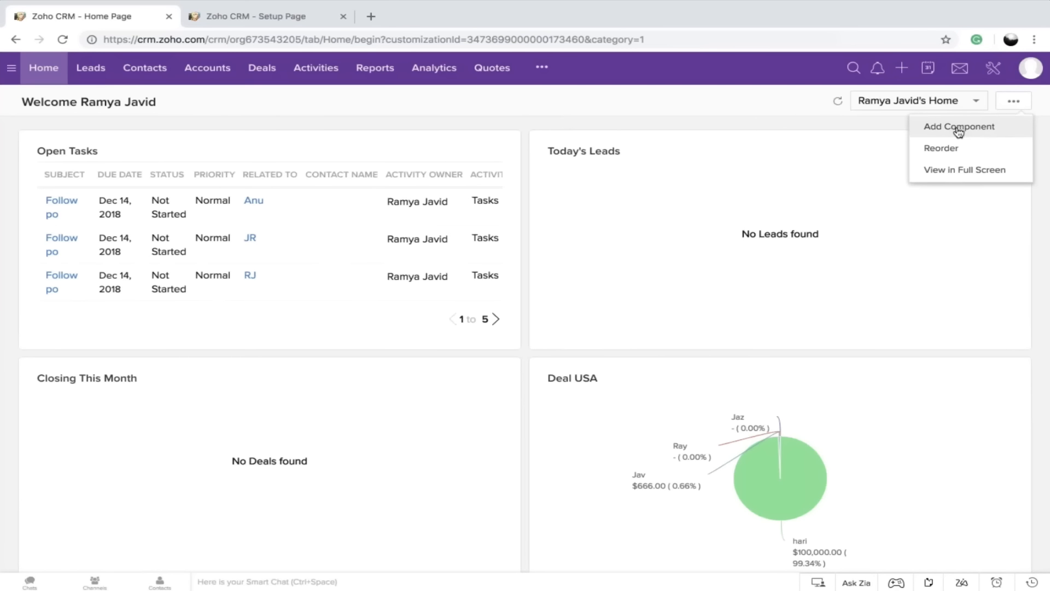
pyautogui.click(981, 132)
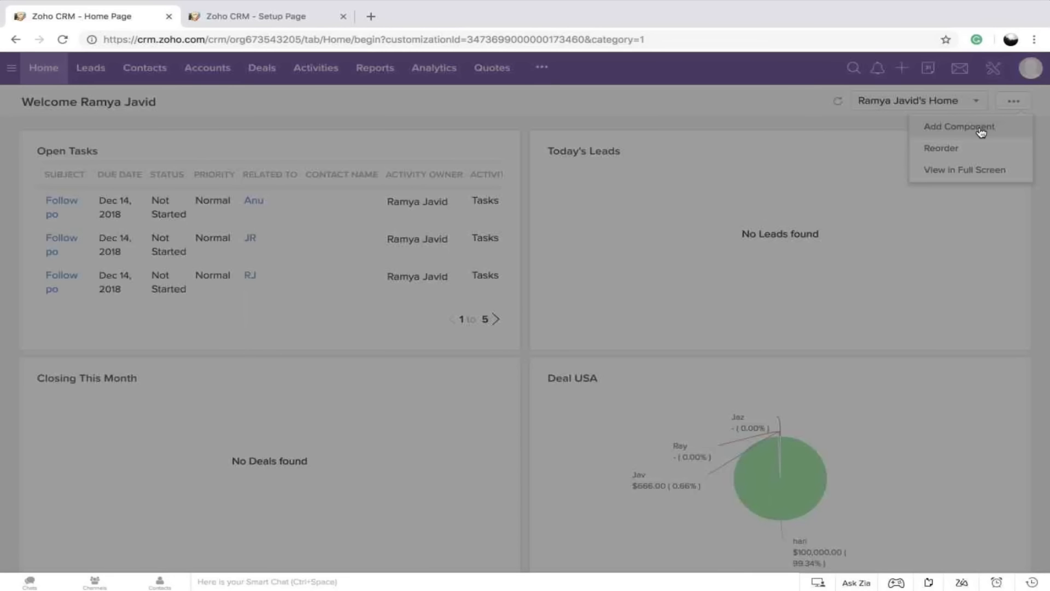
pyautogui.click(504, 141)
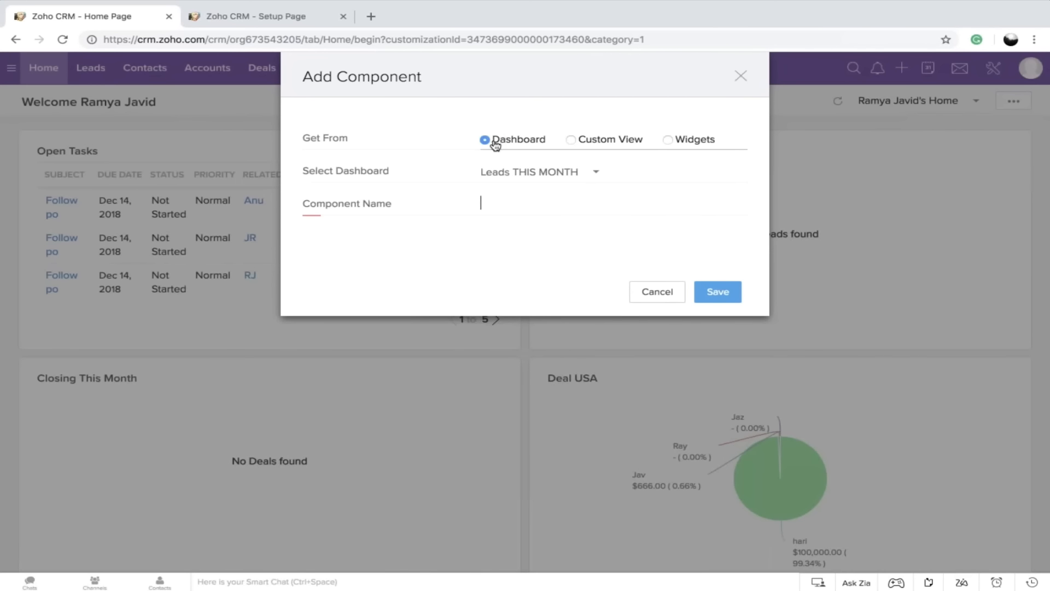
pyautogui.click(552, 174)
pyautogui.scroll(-10, 537, 274)
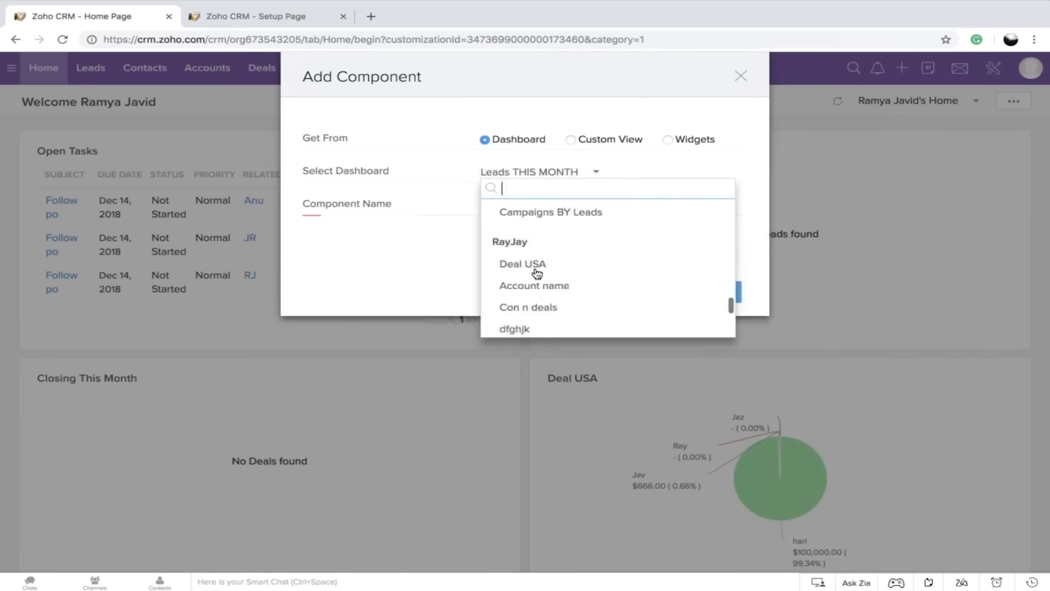
pyautogui.scroll(3, 535, 275)
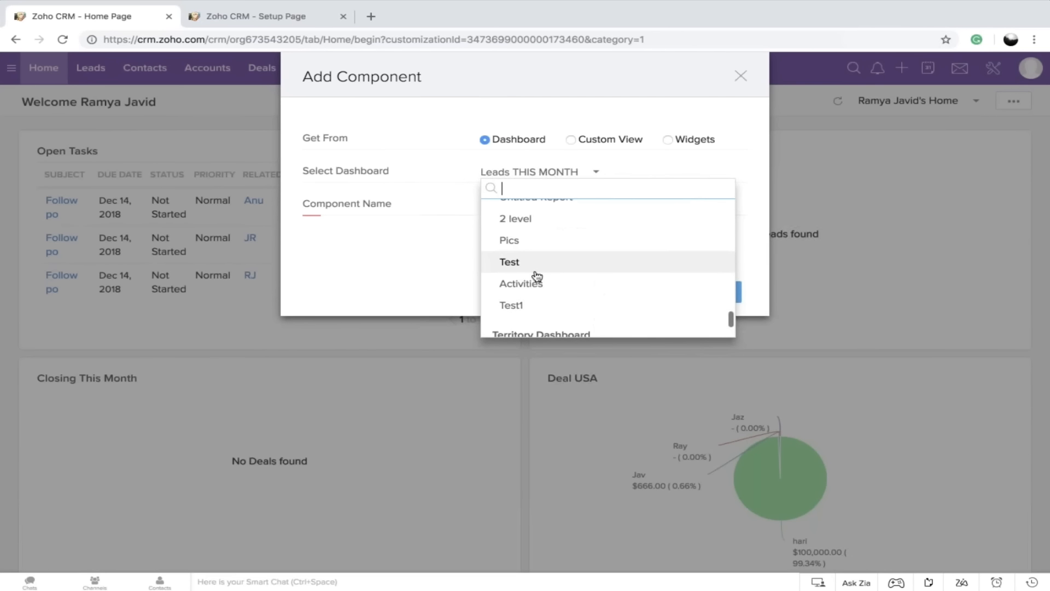
pyautogui.click(518, 306)
pyautogui.click(563, 201)
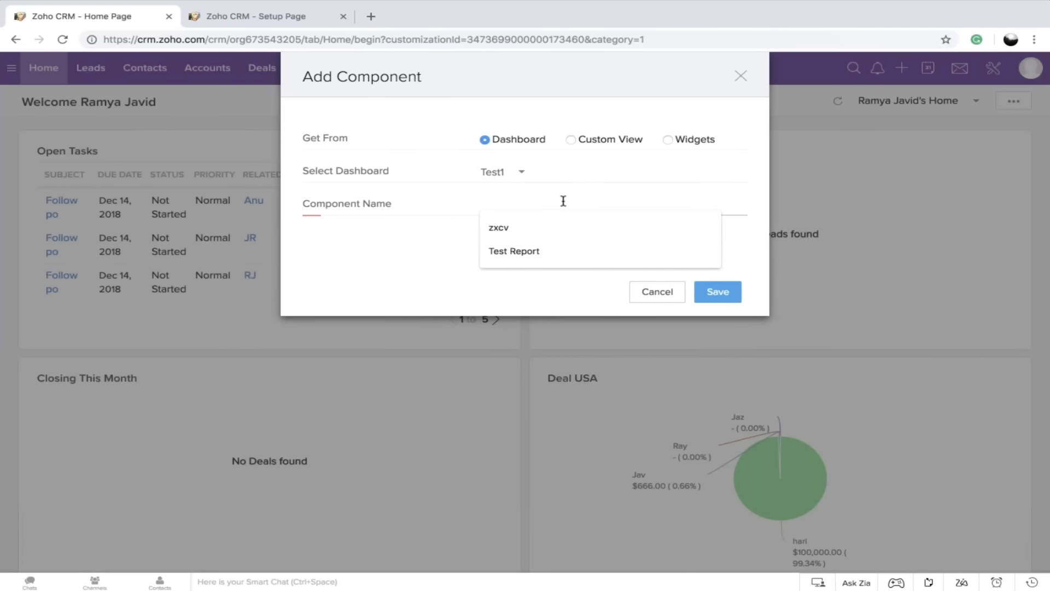
pyautogui.write('Test1')
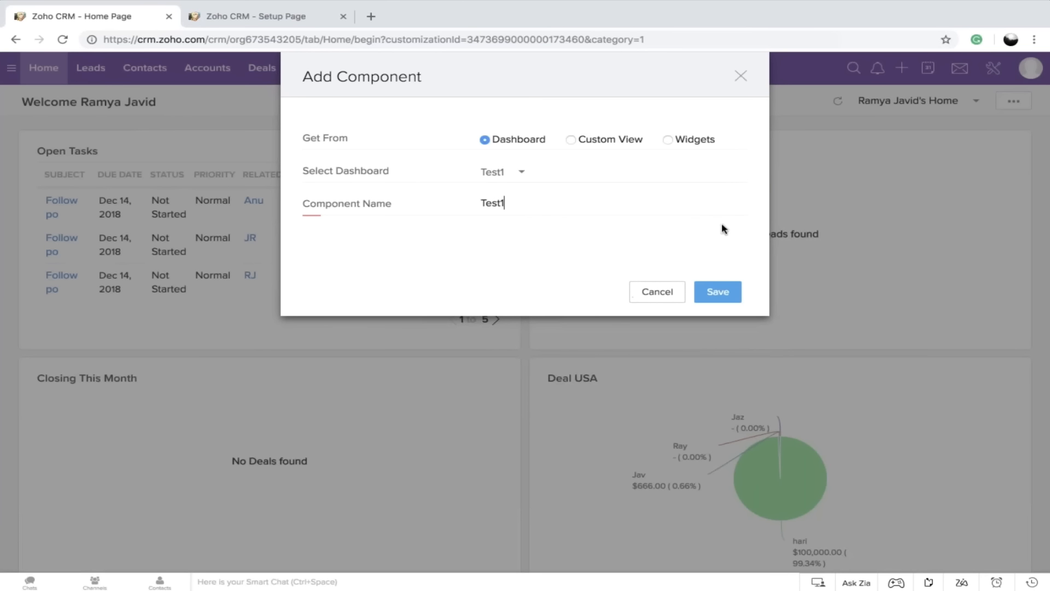
pyautogui.click(718, 293)
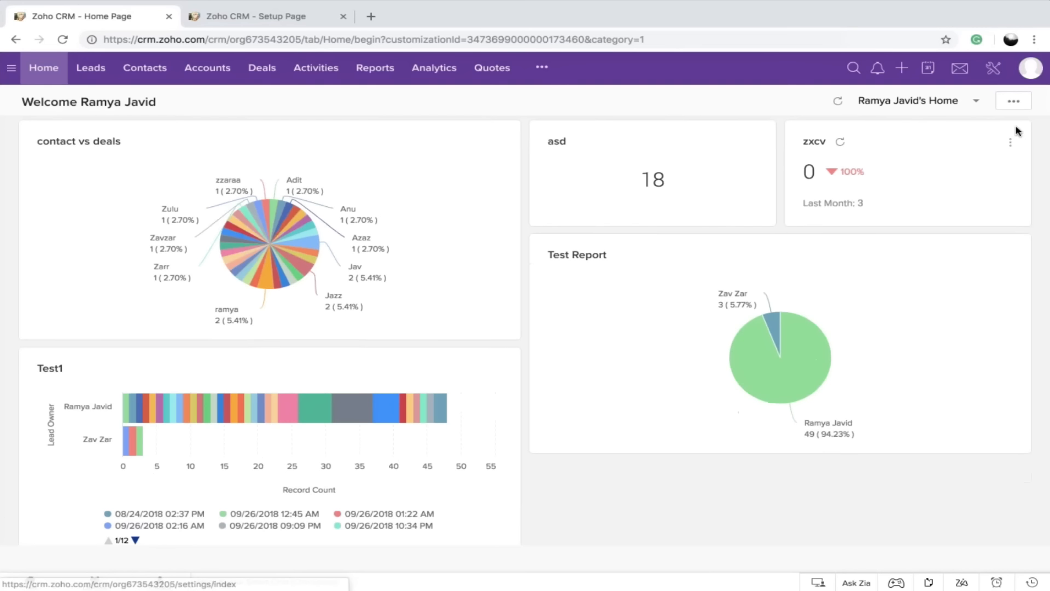
# Try rearranging the contact vs deals component in the personal home page's reorder mode, and cancel the reordering
pyautogui.click(1014, 101)
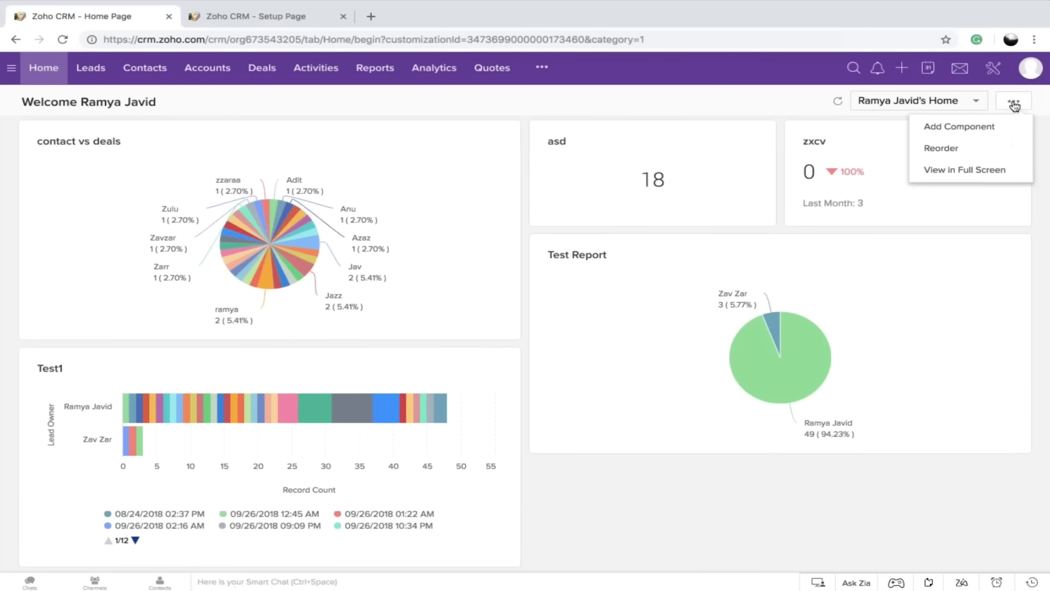
pyautogui.click(983, 126)
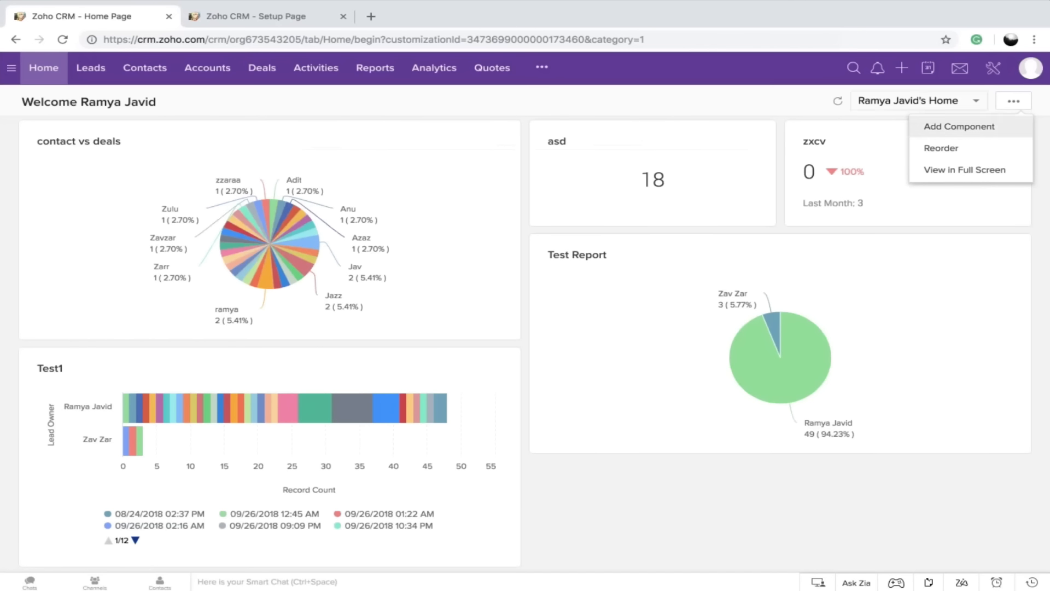
pyautogui.click(950, 152)
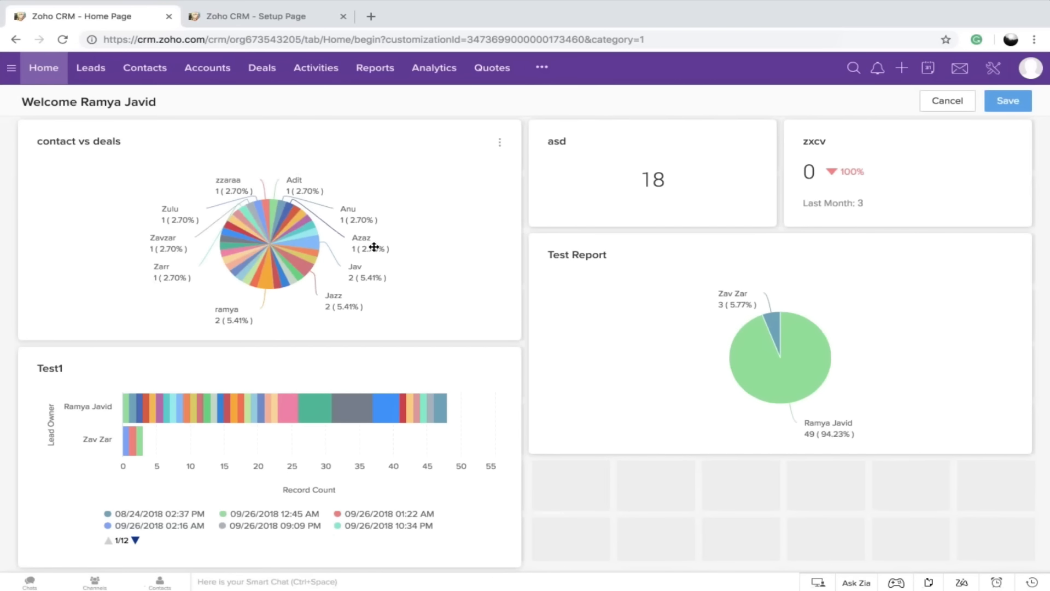
pyautogui.moveTo(427, 175); pyautogui.dragTo(395, 175)
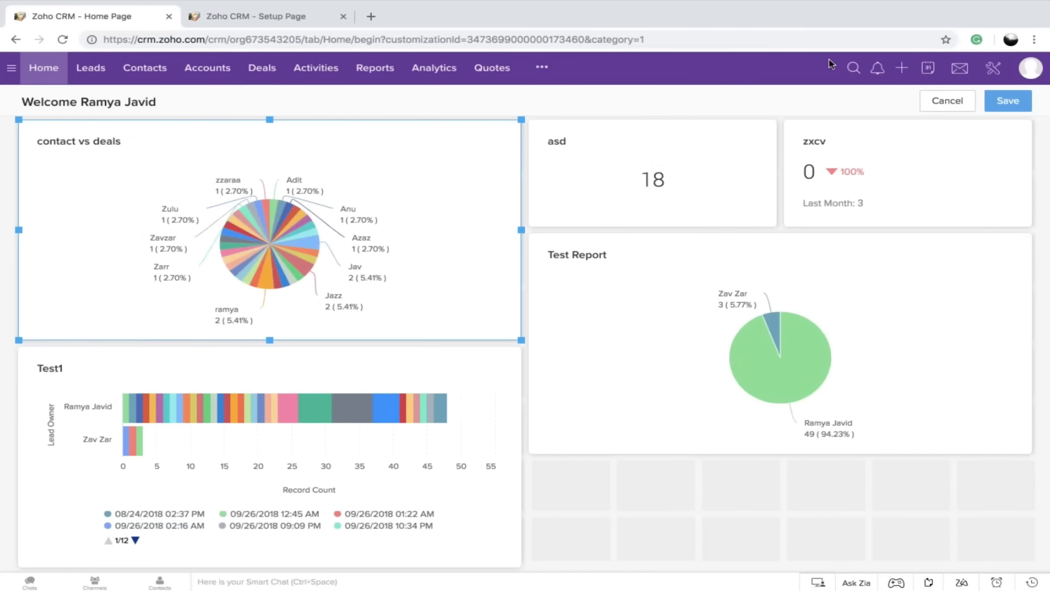
pyautogui.click(955, 97)
# Open the home page named New for editing from the home page customization settings
pyautogui.click(944, 101)
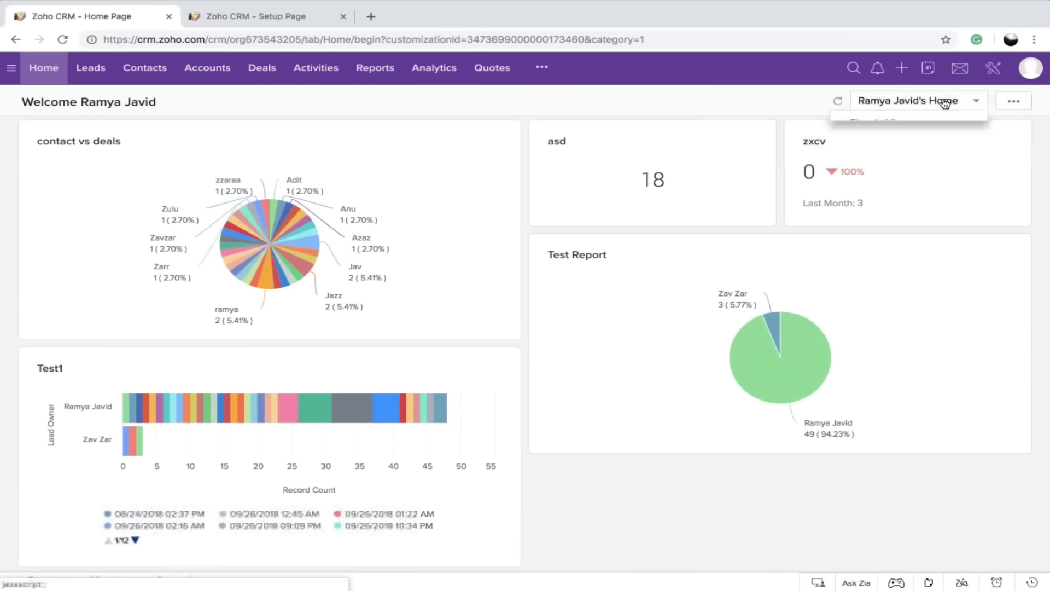
pyautogui.click(906, 180)
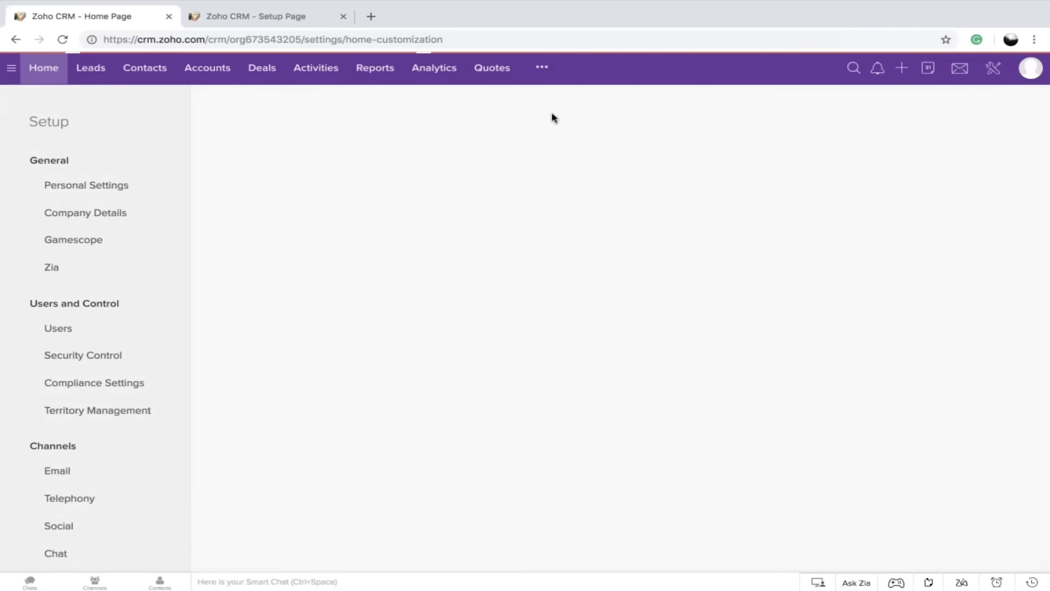
pyautogui.click(229, 359)
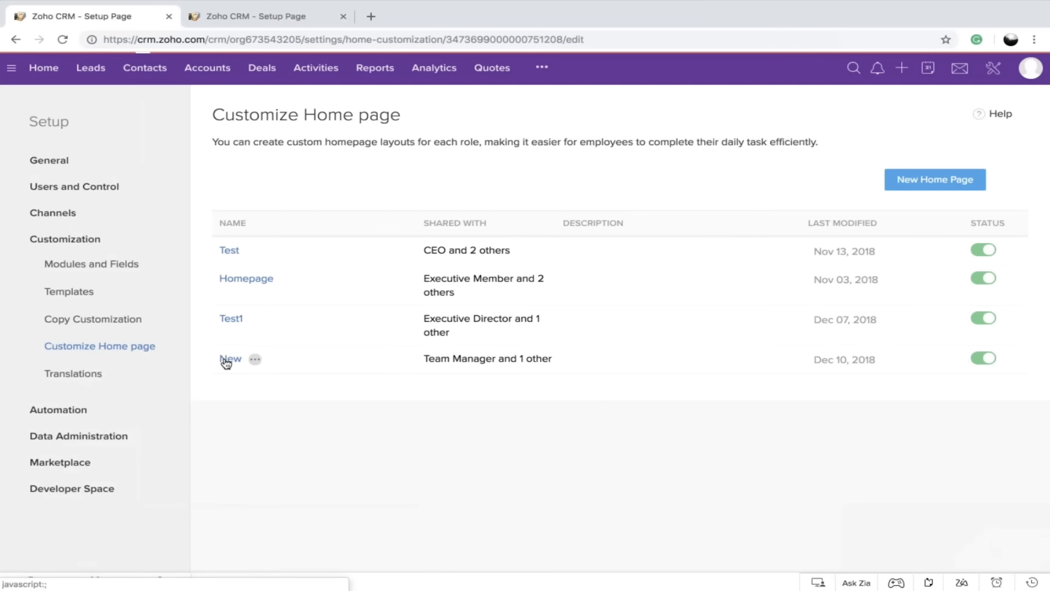
# Remove the Team Manager role from the sharing properties of the New home page, save them, and leave the layout editor
pyautogui.click(108, 110)
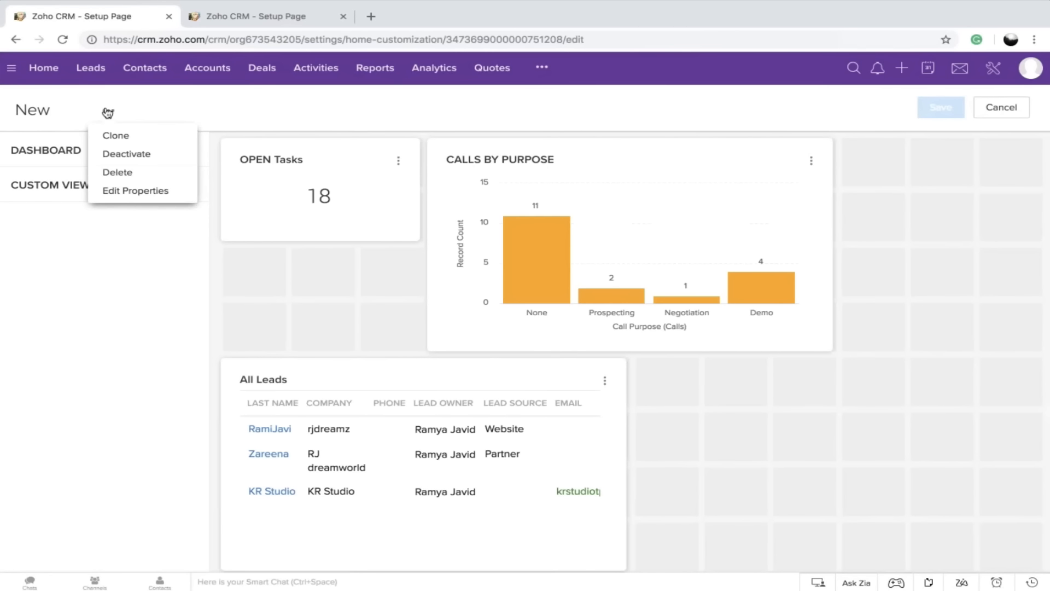
pyautogui.click(143, 191)
pyautogui.click(710, 182)
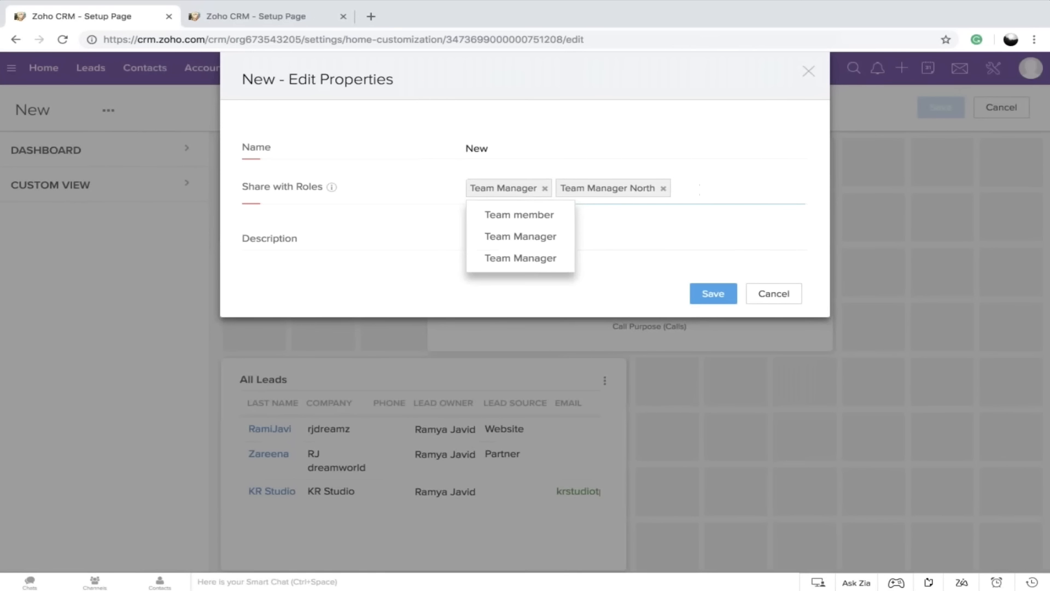
pyautogui.click(518, 259)
pyautogui.click(544, 188)
pyautogui.click(547, 189)
pyautogui.click(714, 293)
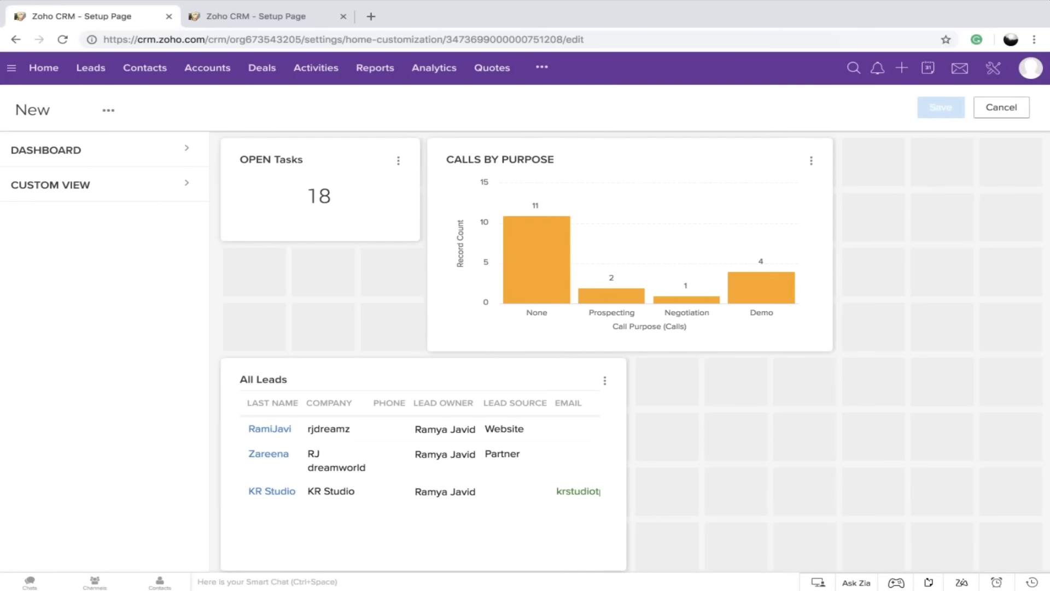
pyautogui.click(1013, 110)
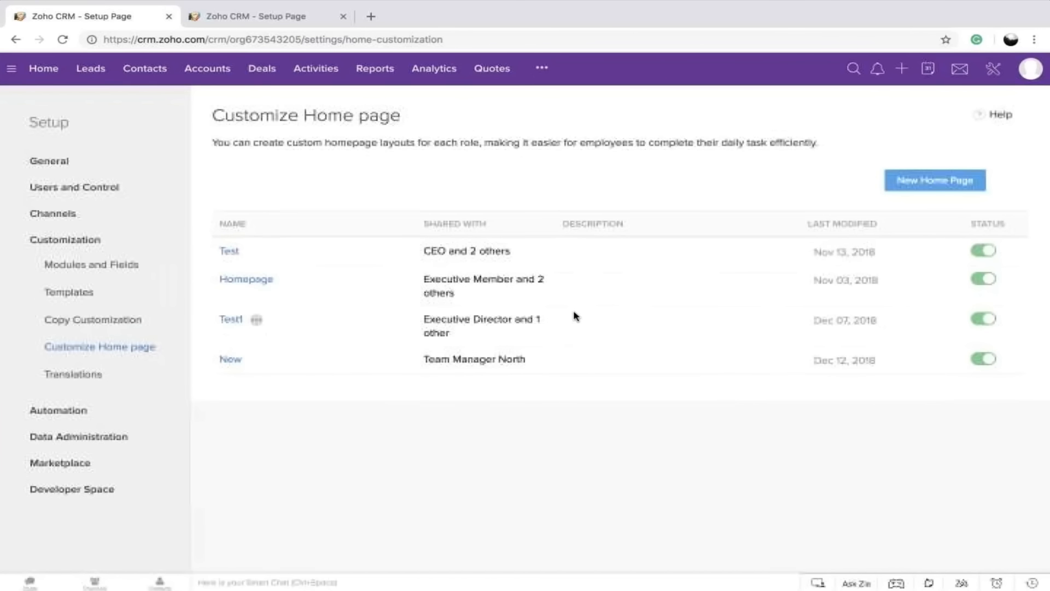
# Return to the CRM home page and look through the open tasks in the Classic View
pyautogui.click(48, 73)
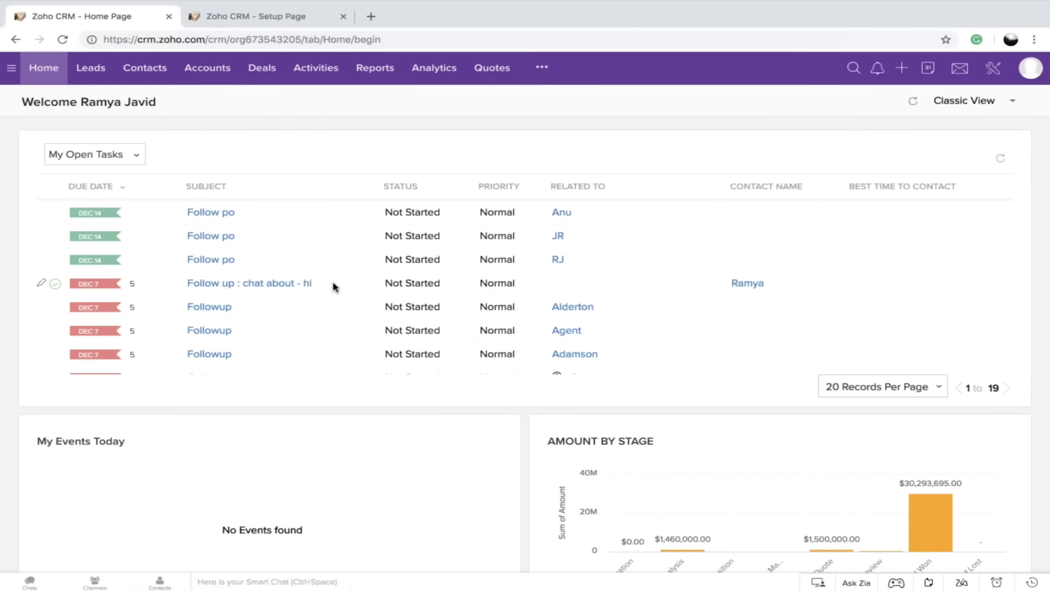
pyautogui.scroll(-5, 335, 287)
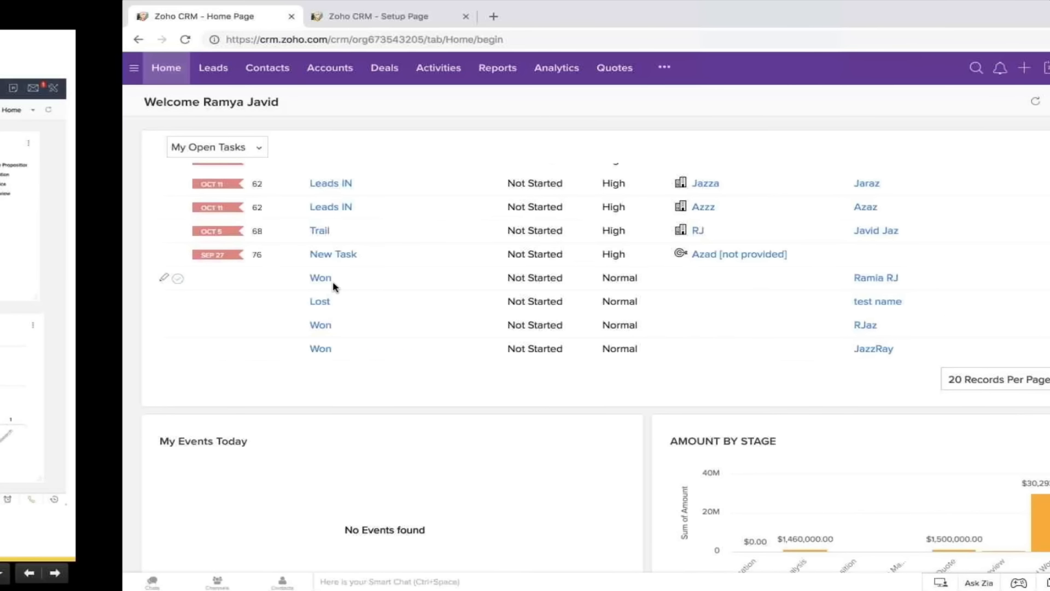
pyautogui.click(1029, 574)
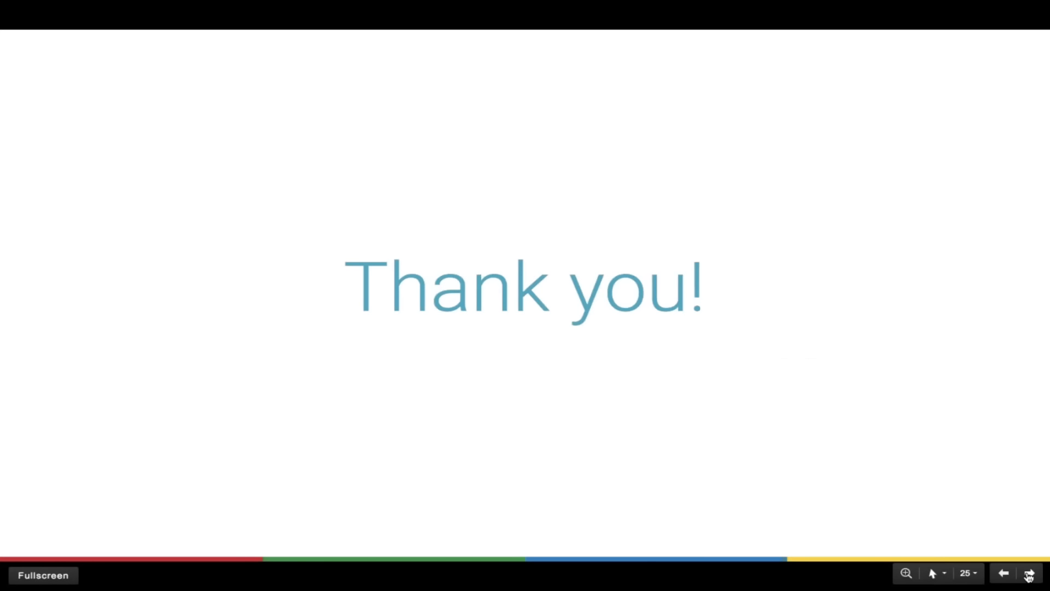
pyautogui.click(1029, 574)
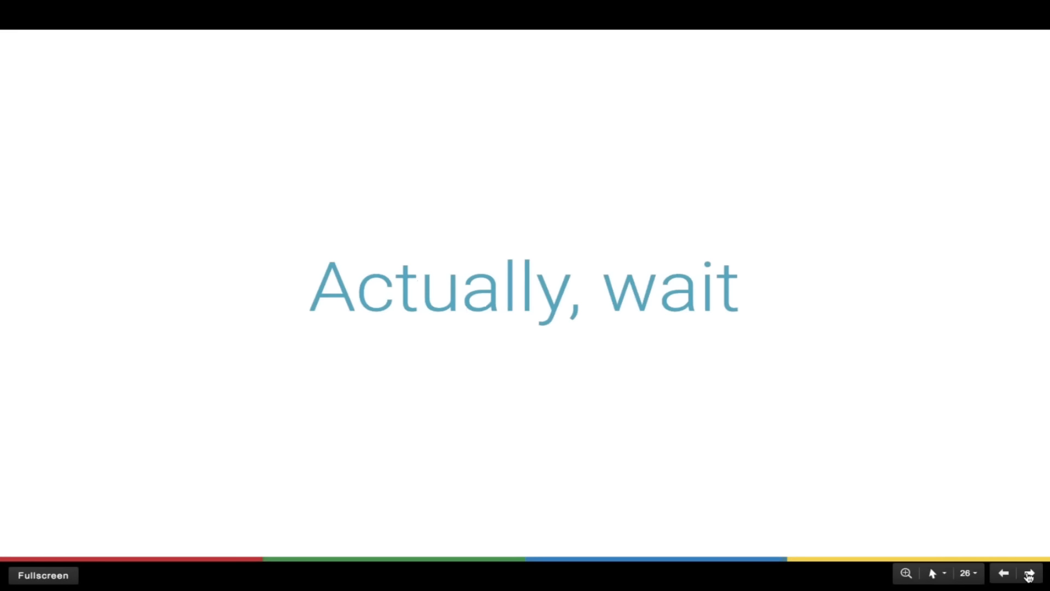
pyautogui.click(1029, 574)
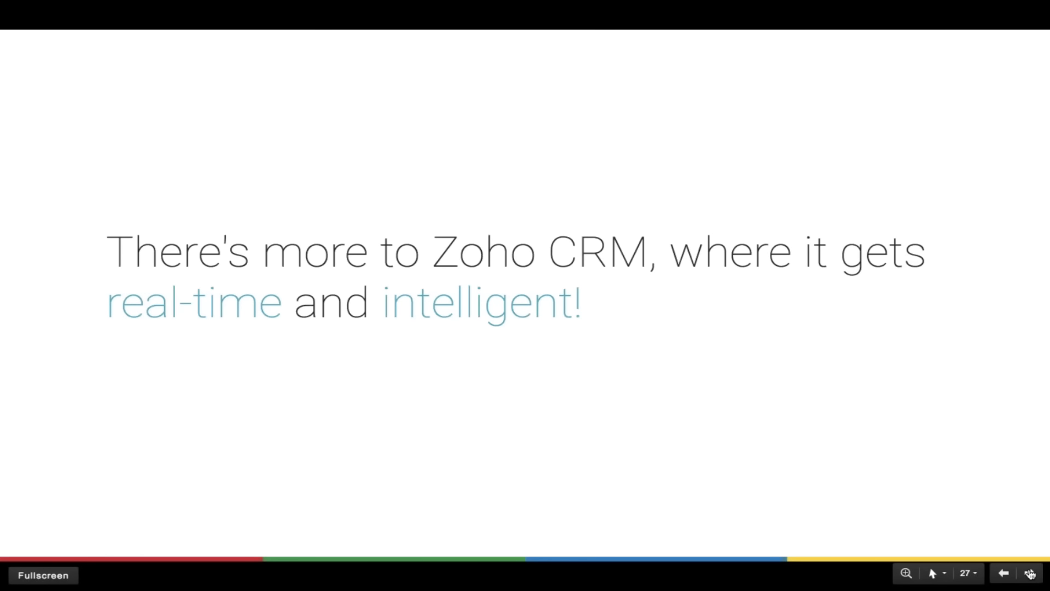
pyautogui.click(1030, 573)
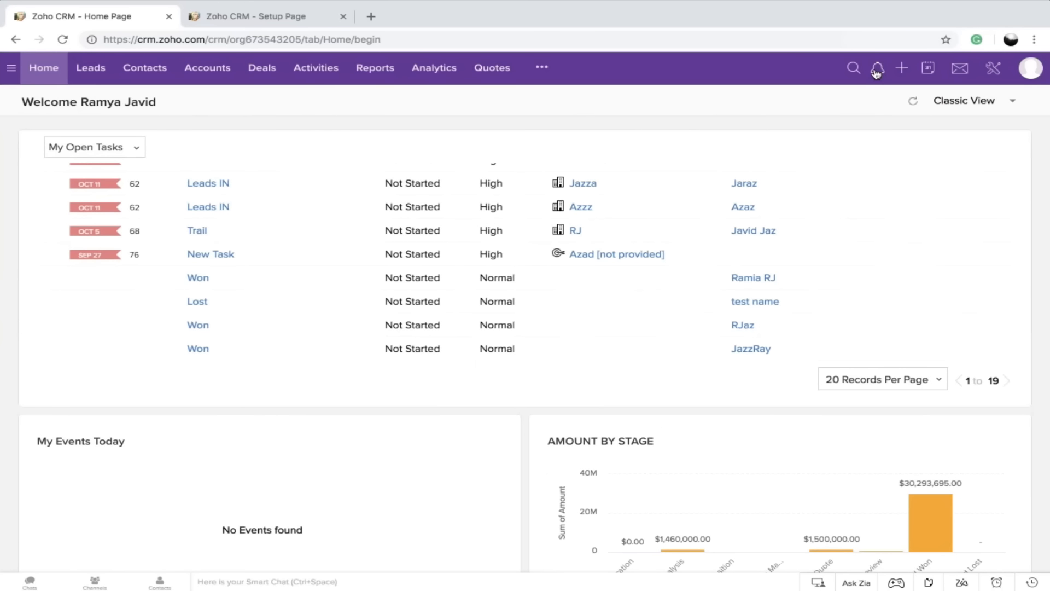
# Look through the SalesSignals notifications for email activity and open the LinkedIn contact's incoming email signals
pyautogui.click(877, 70)
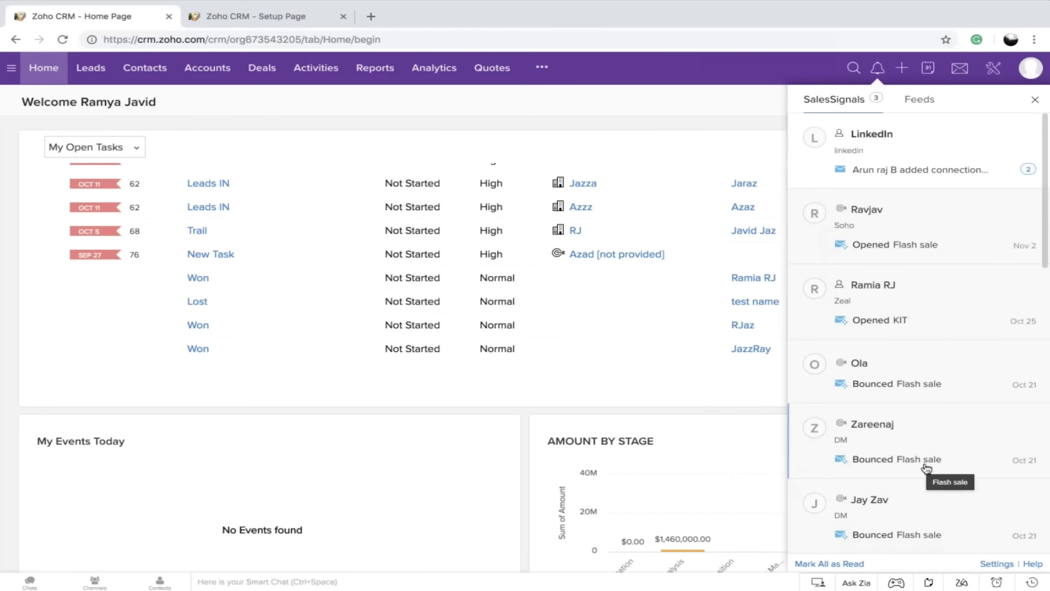
pyautogui.scroll(-5, 926, 469)
pyautogui.scroll(5, 926, 469)
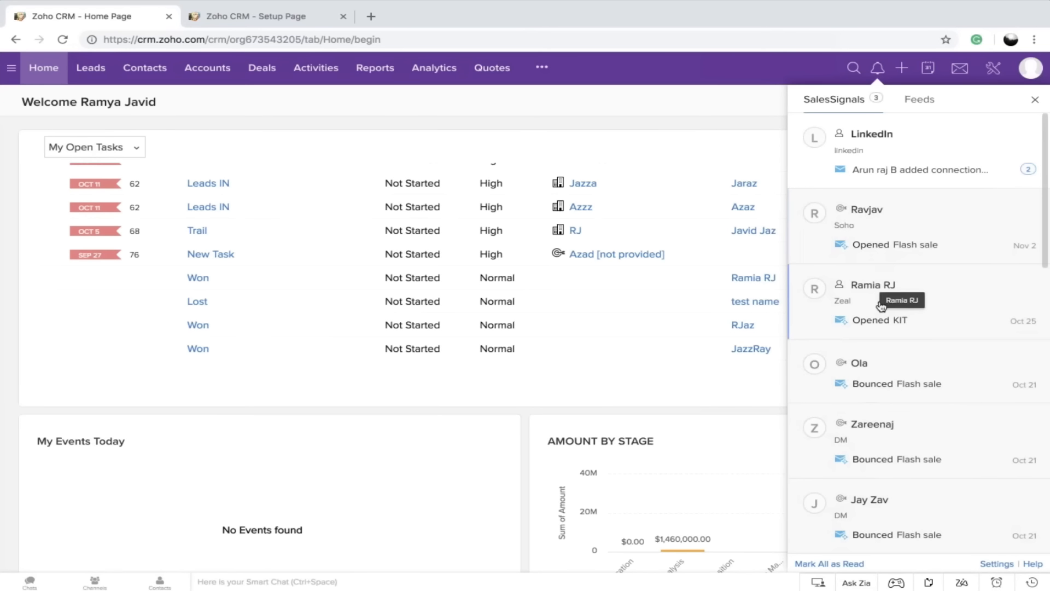
pyautogui.scroll(-10, 877, 387)
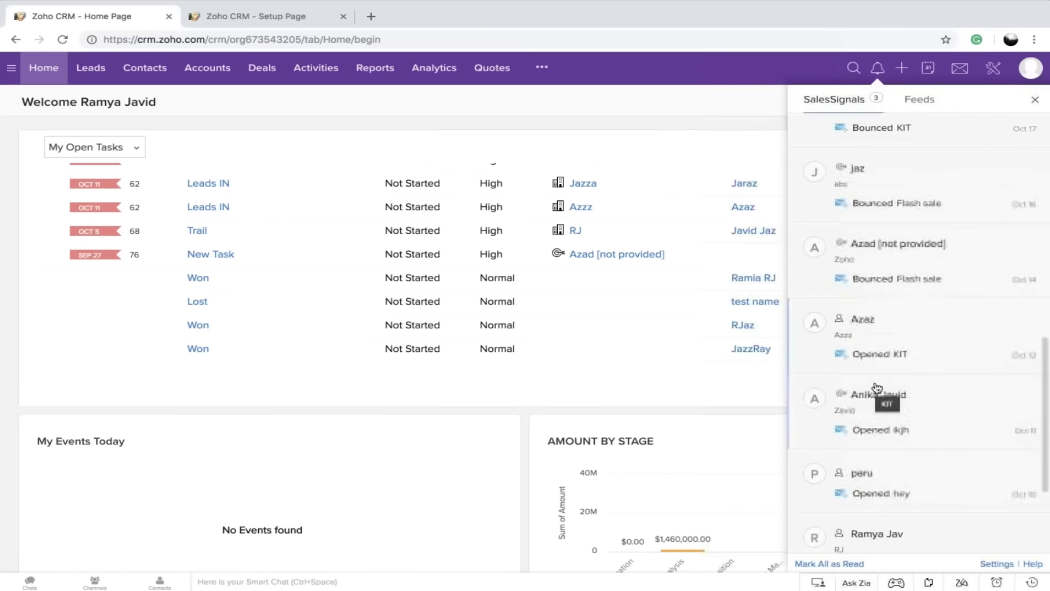
pyautogui.scroll(-2, 877, 387)
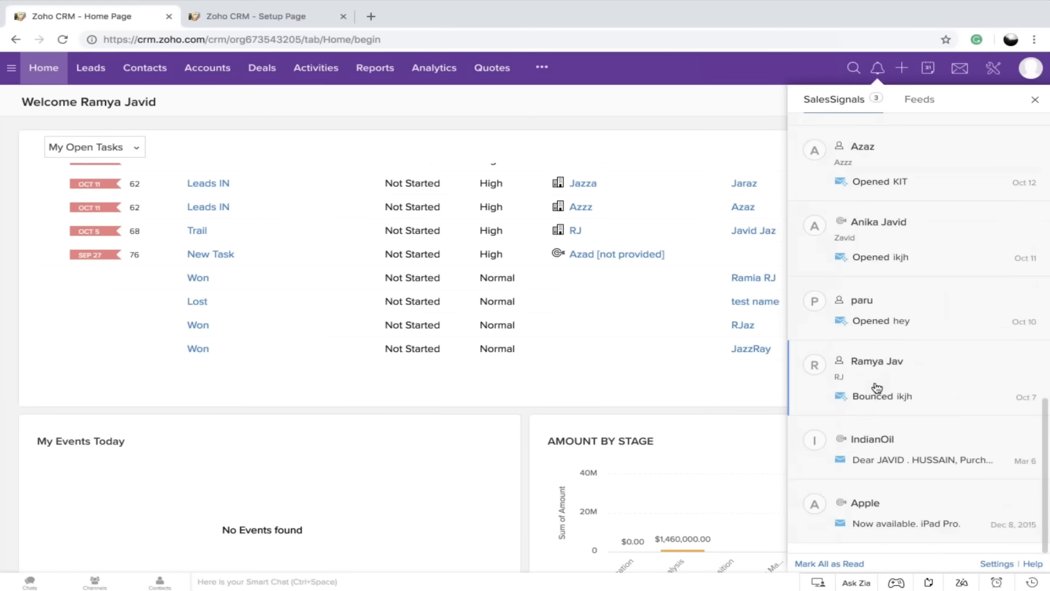
pyautogui.scroll(10, 878, 387)
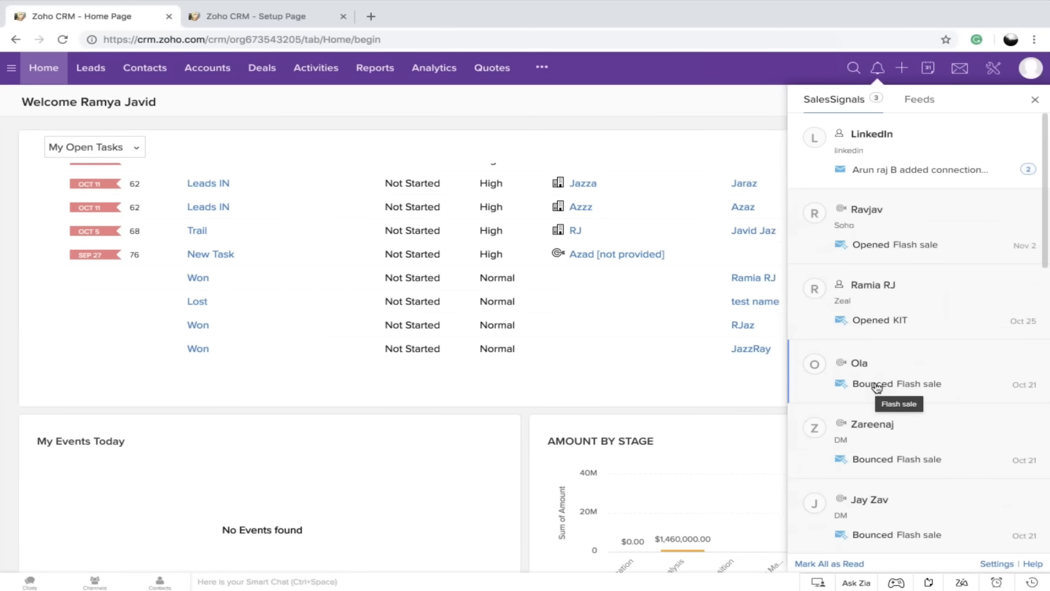
pyautogui.click(915, 137)
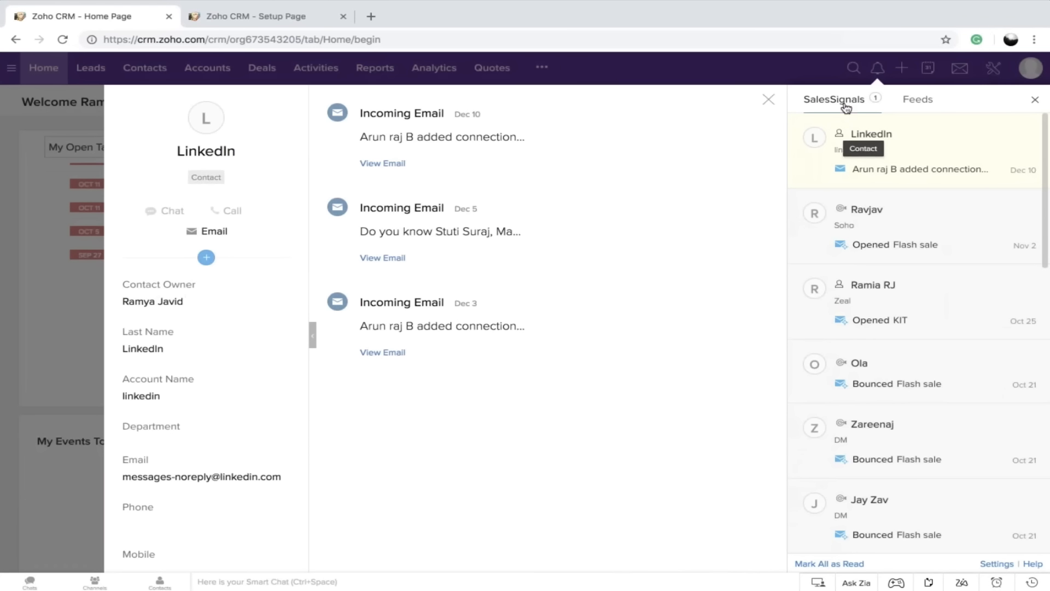
# Close the LinkedIn contact's signal details and open the SalesSignals settings from the Channels section of Setup
pyautogui.click(769, 99)
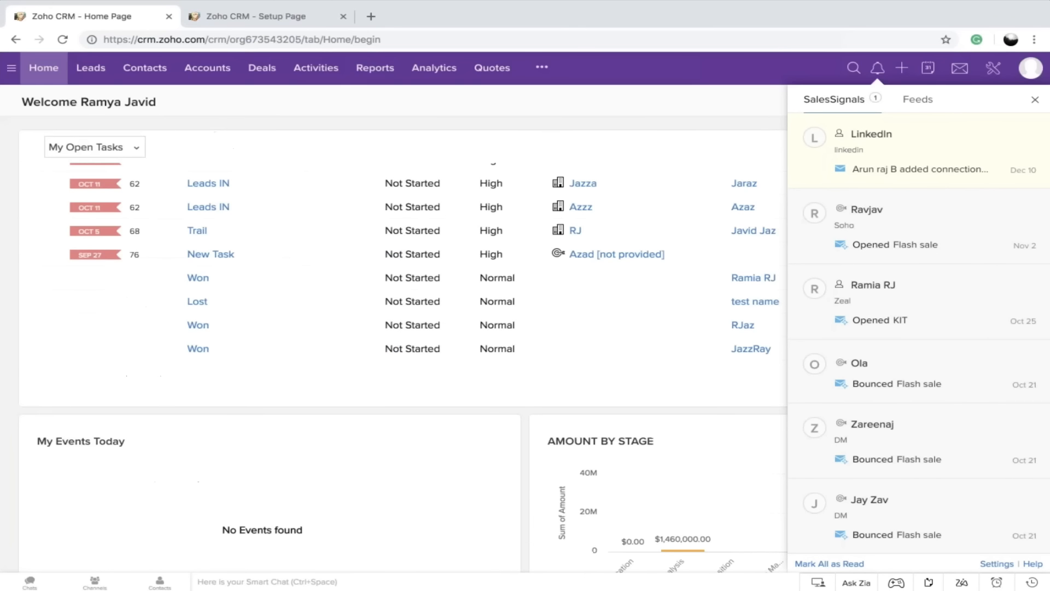
pyautogui.click(997, 69)
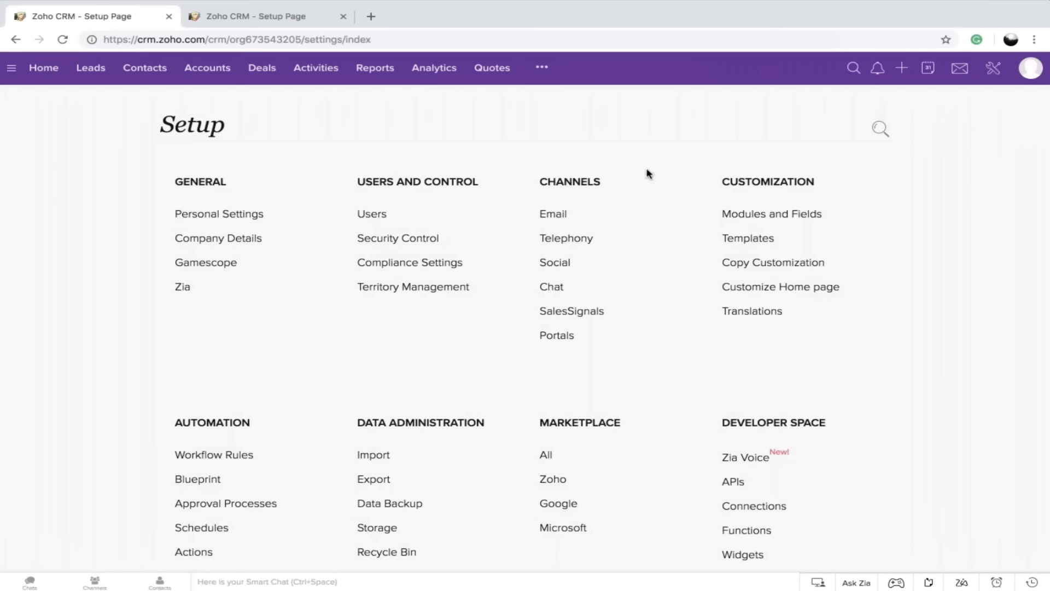
pyautogui.click(584, 315)
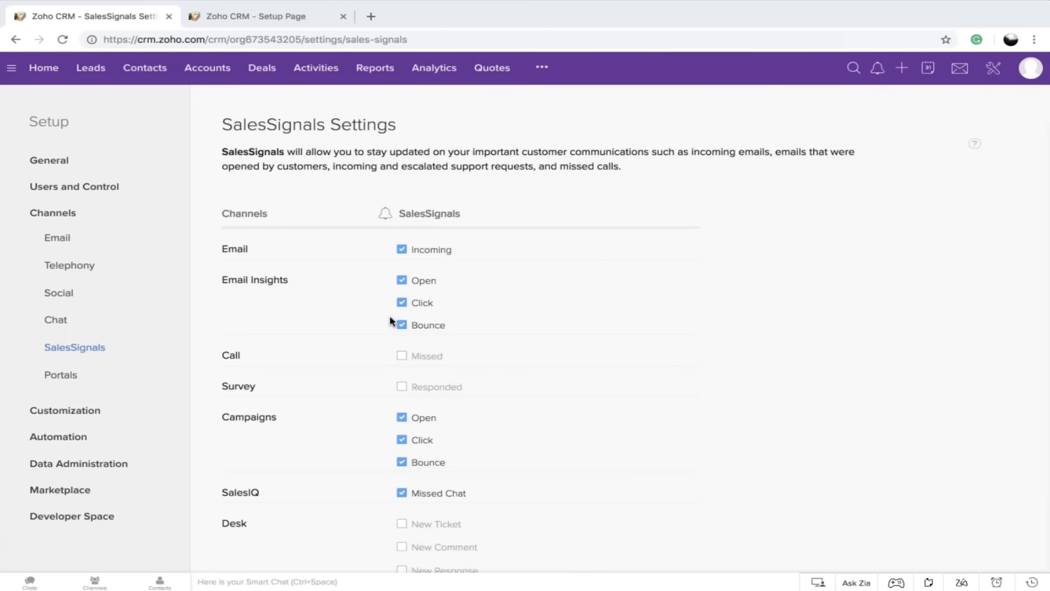
# Review which notification types are available and enabled for each channel in the SalesSignals settings, from Email through Twitter
pyautogui.scroll(-1, 390, 317)
pyautogui.scroll(1, 389, 316)
pyautogui.scroll(-3, 402, 358)
pyautogui.scroll(-2, 402, 359)
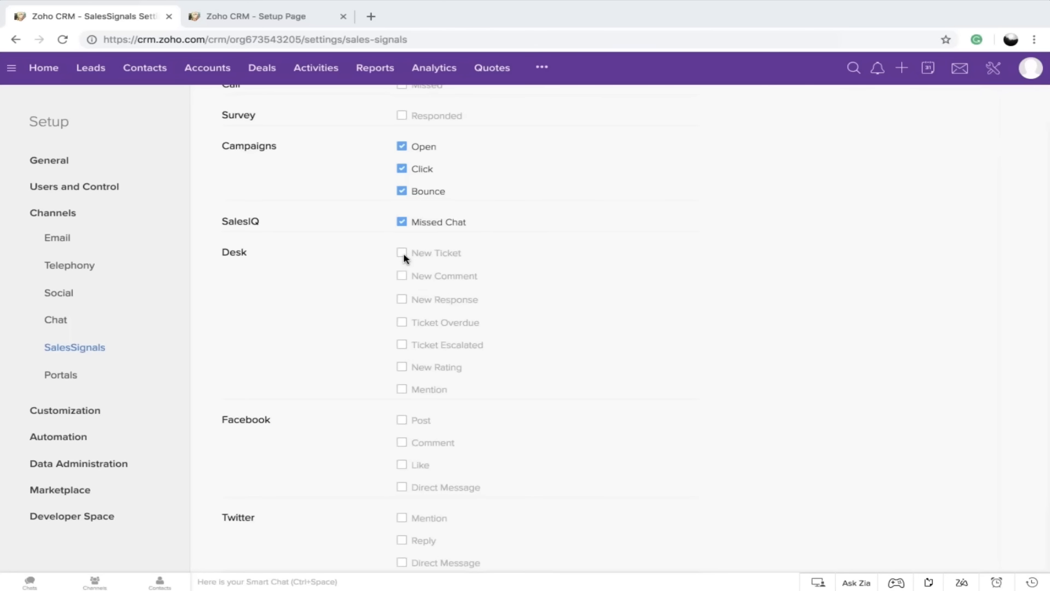
pyautogui.scroll(-1, 405, 257)
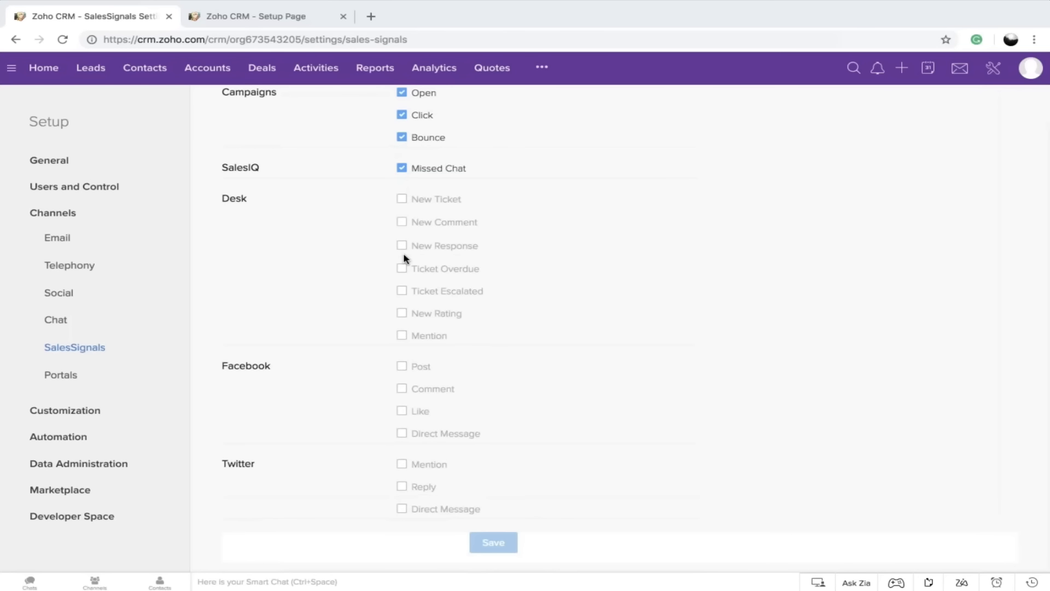
pyautogui.scroll(6, 921, 122)
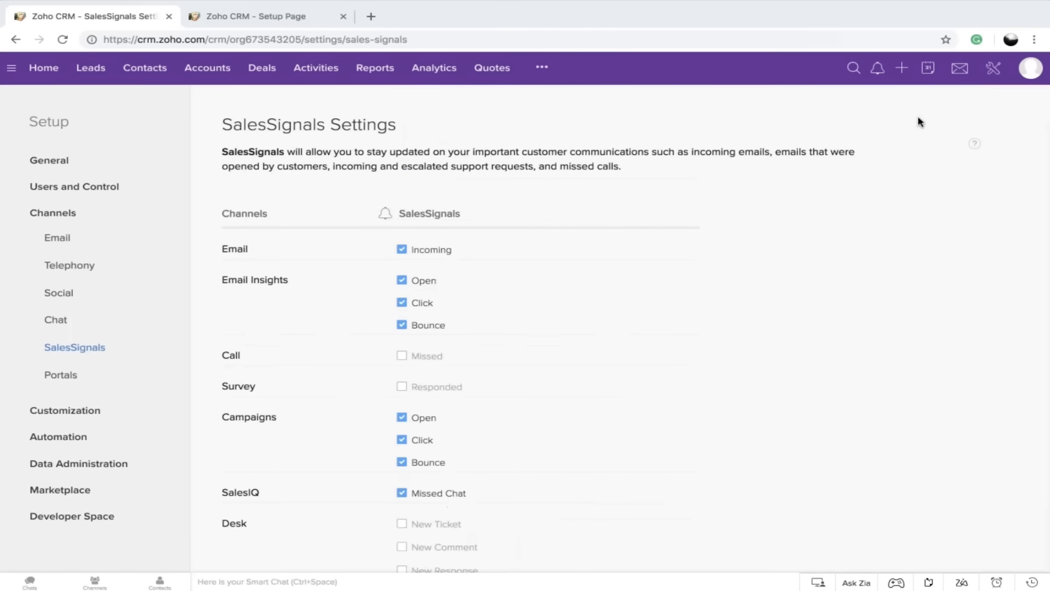